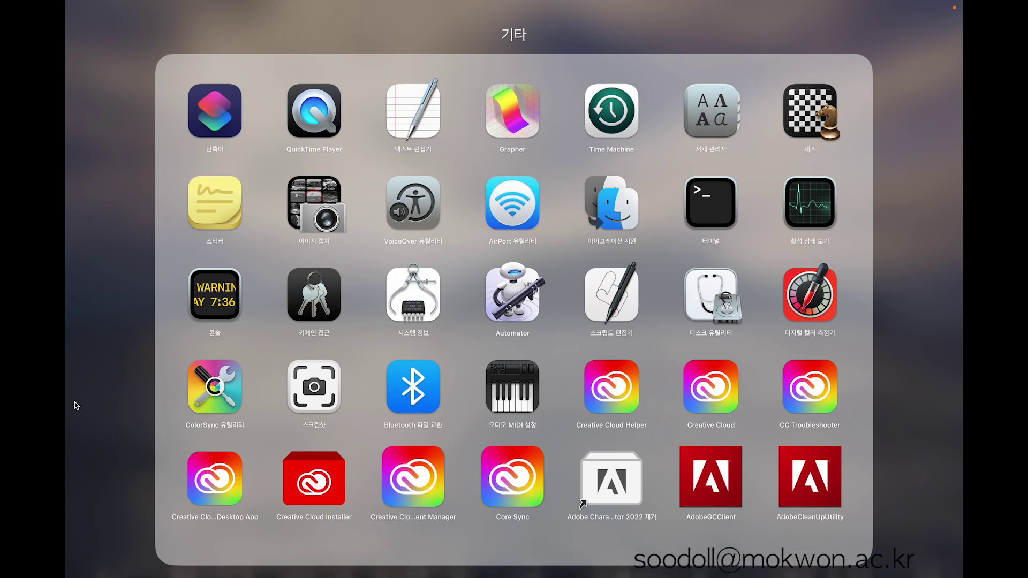
Step: Launch Adobe After Effects 2022 from the application launcher and dismiss its home screen to reach the empty workspace
left_click(100, 402)
scroll(637, 377, "right", 5)
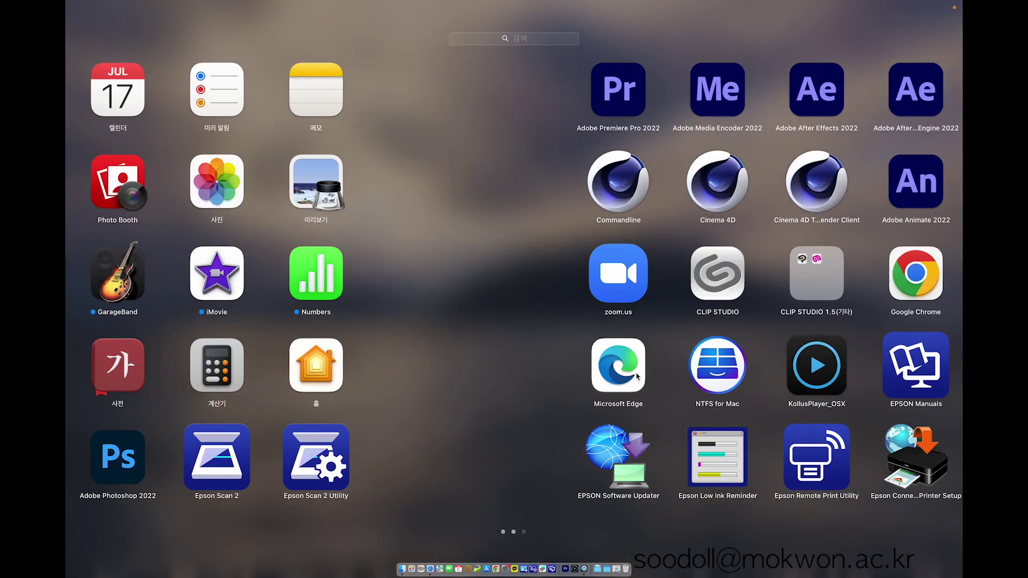
left_click(447, 103)
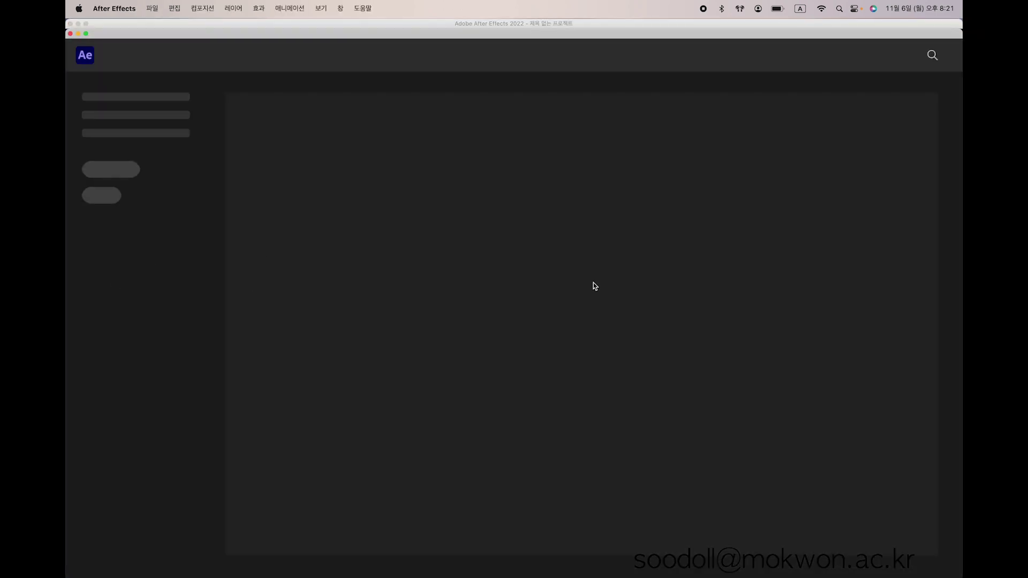
key("Escape")
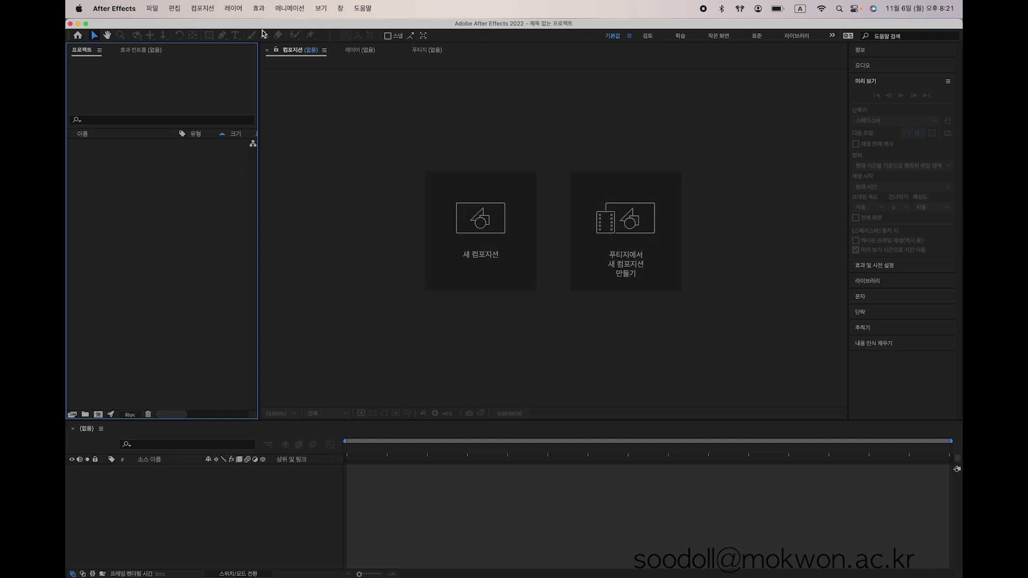
Step: Examine the Project, Effect Controls and Composition panels of the empty project
left_click(133, 53)
left_click(86, 53)
left_click(440, 363)
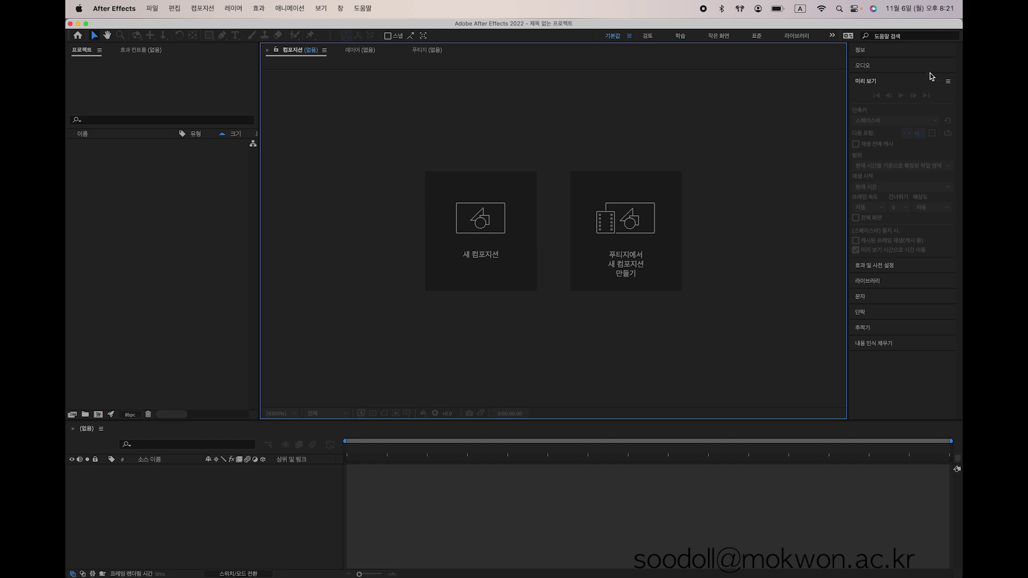
left_click(153, 291)
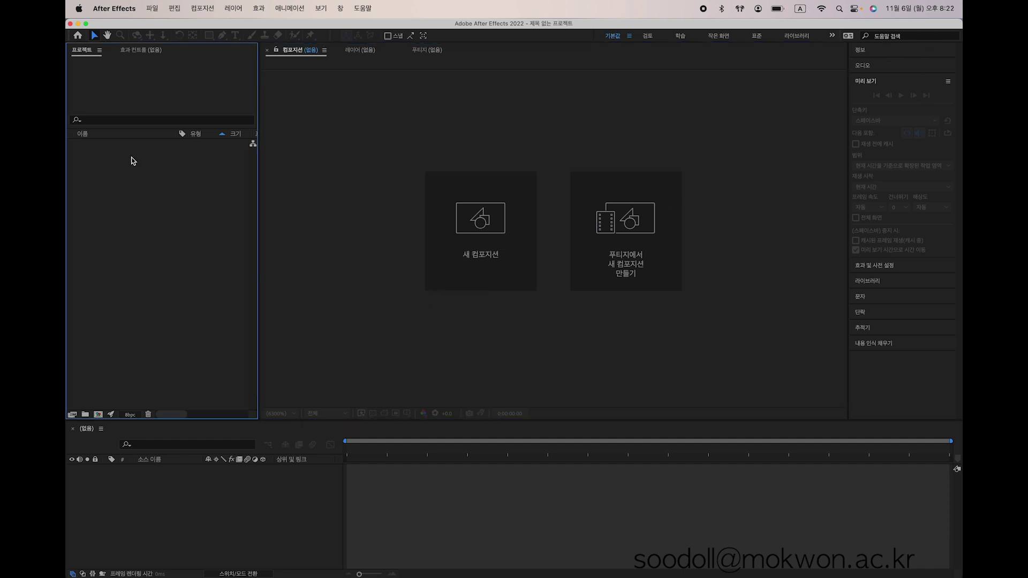
left_click(146, 52)
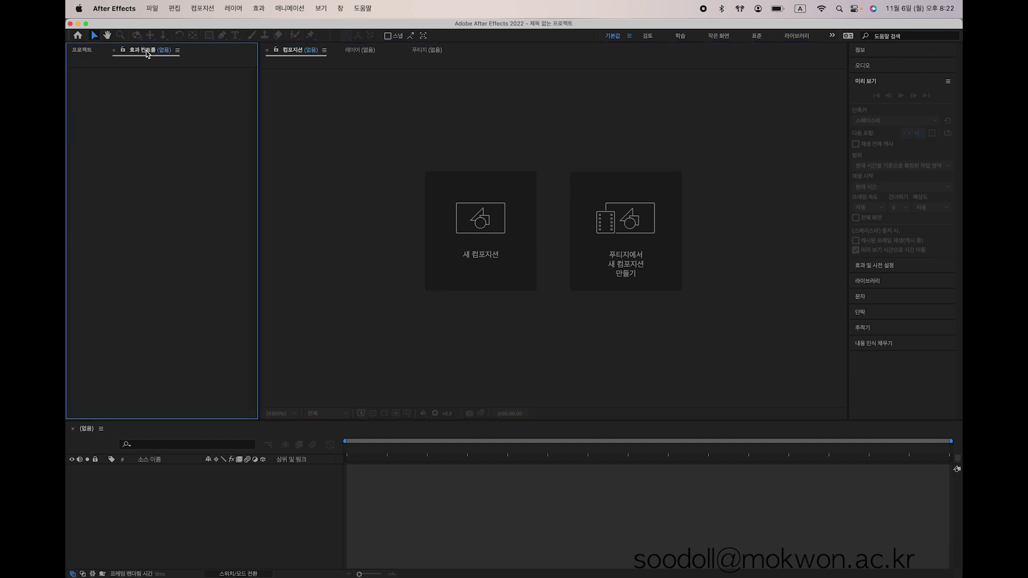
left_click(86, 52)
left_click(140, 52)
left_click(86, 53)
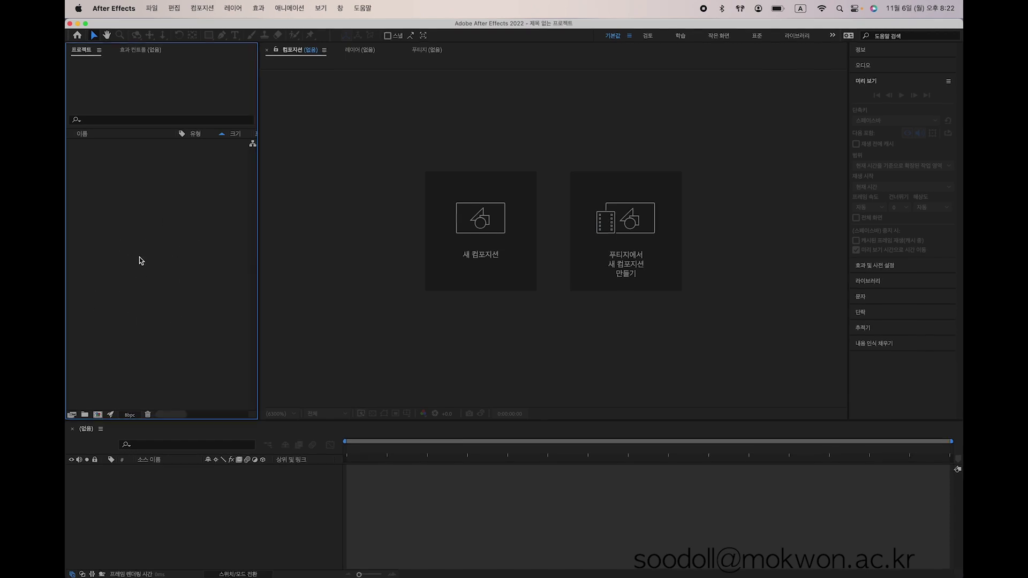
Step: Start a new composition and set its frame rate to 30 frames per second
left_click(486, 265)
left_click_drag(257, 204, 427, 88)
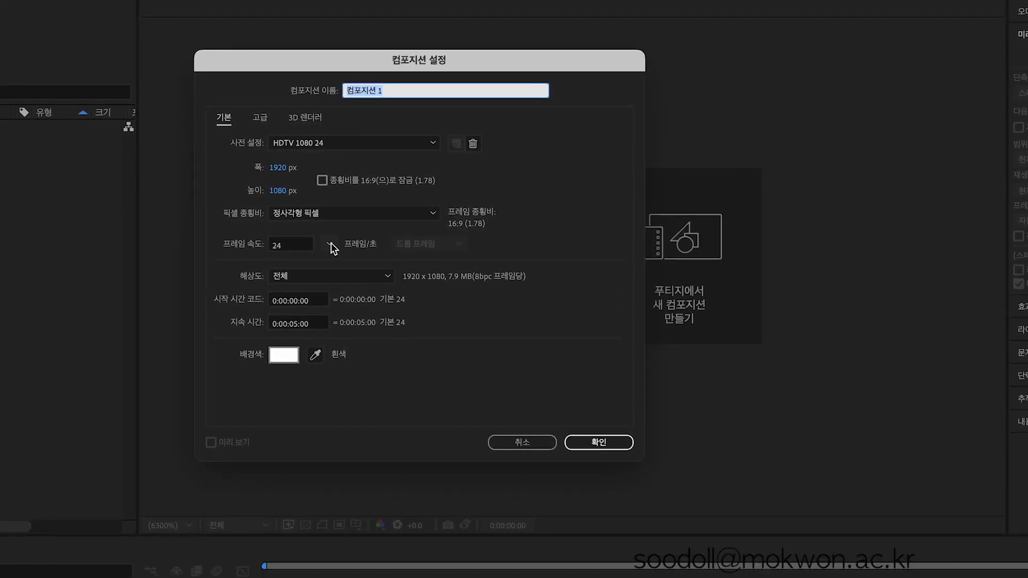
left_click(332, 245)
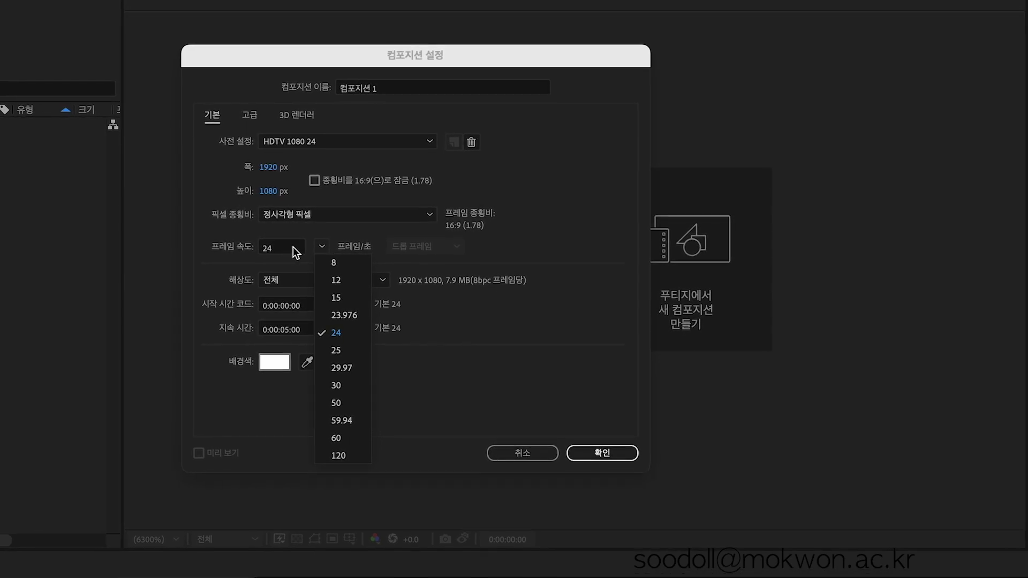
left_click(278, 247)
left_click(287, 245)
left_click(318, 248)
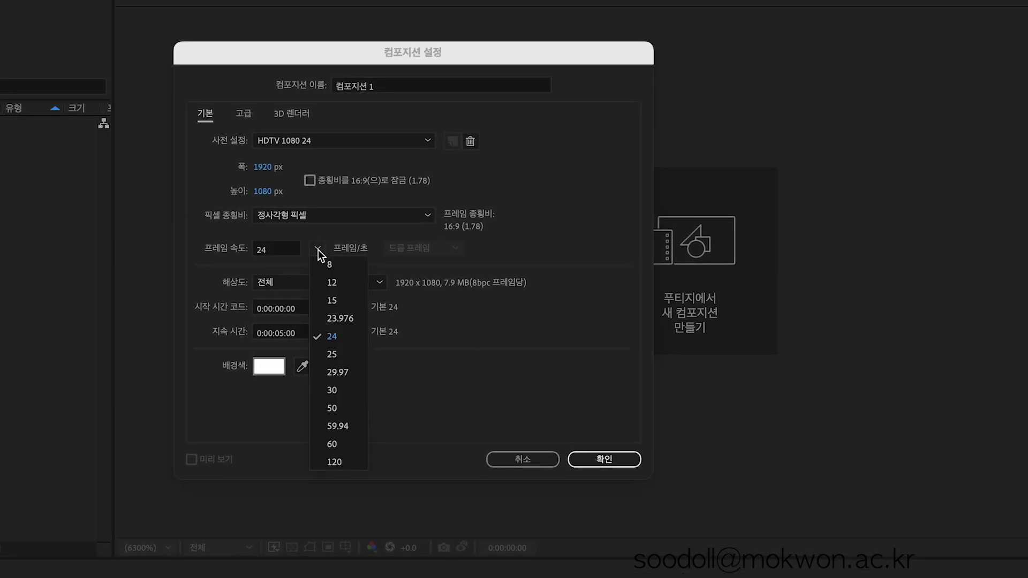
left_click(287, 246)
left_click_drag(288, 245, 256, 245)
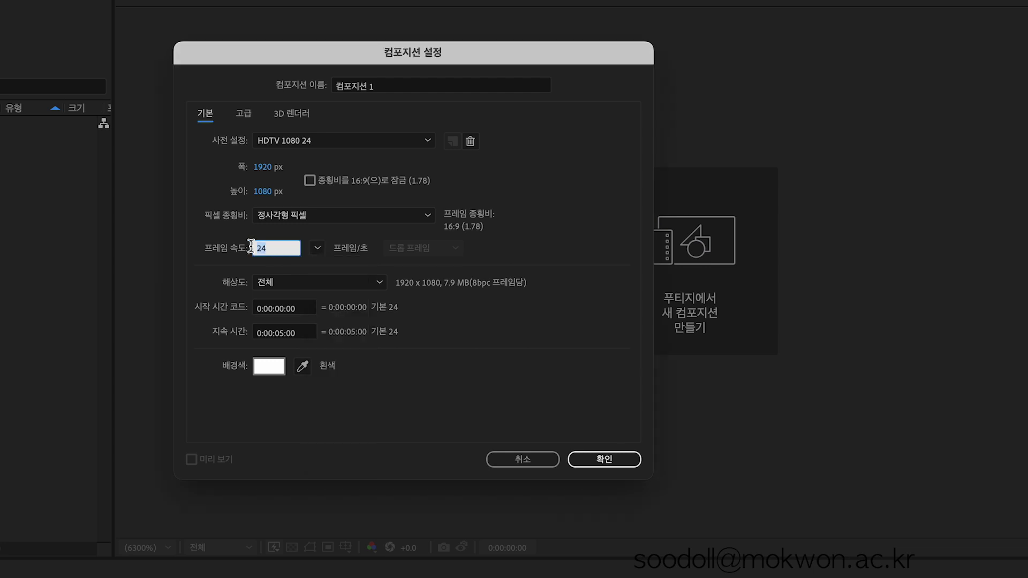
left_click(318, 247)
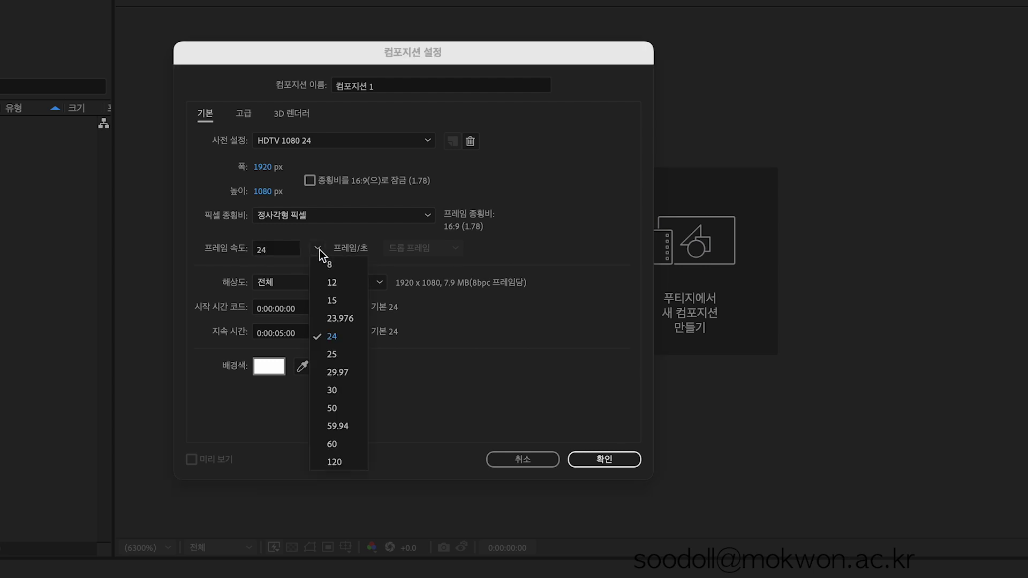
left_click(345, 396)
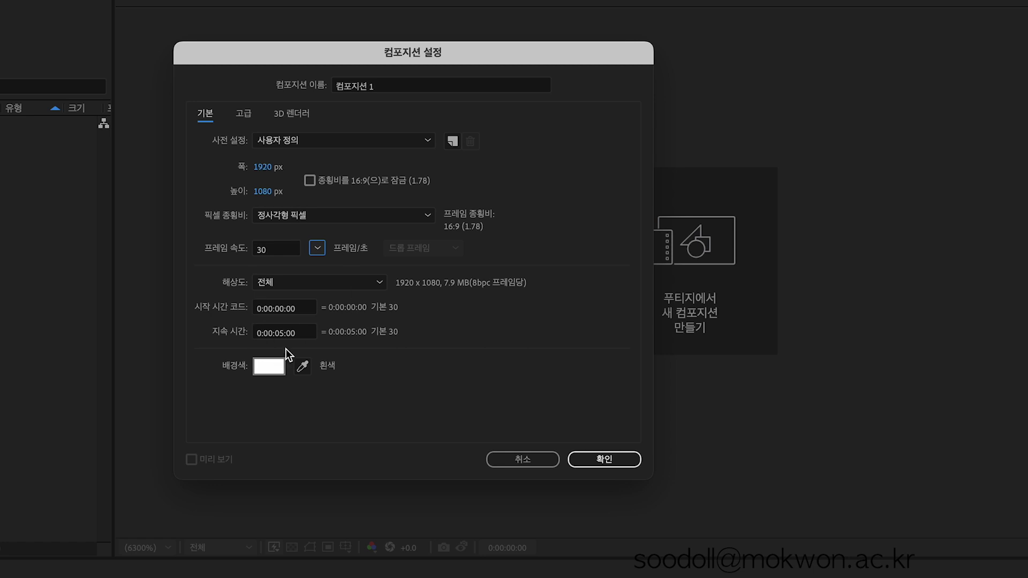
Step: Create the composition with a duration of 5 seconds, and undo its creation
left_click(298, 334)
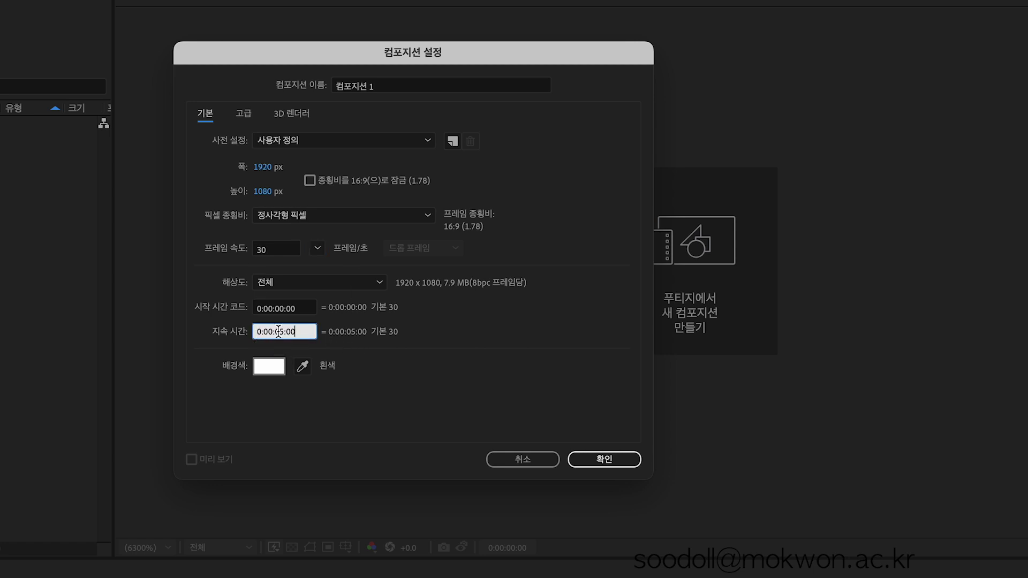
left_click_drag(303, 334, 214, 335)
type("5")
left_click(604, 459)
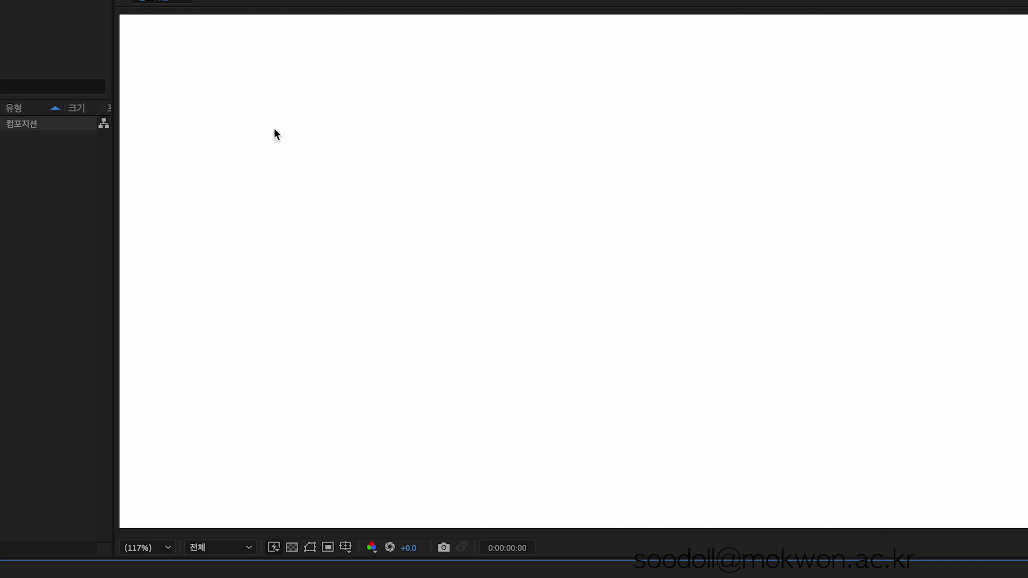
key("super+z")
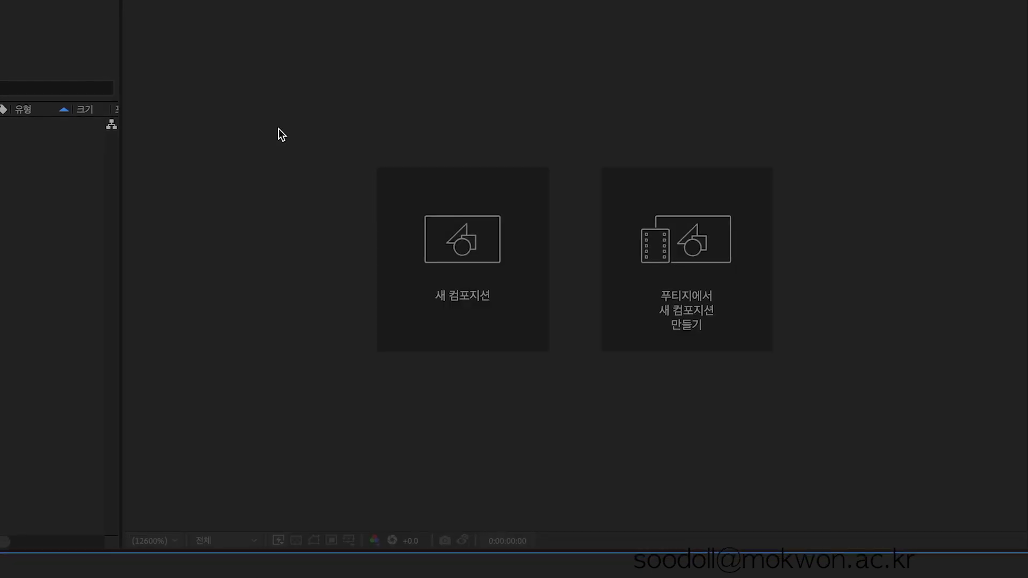
Step: Create a new composition with its duration set to 10.0 seconds, and undo its creation
left_click(432, 256)
left_click(295, 326)
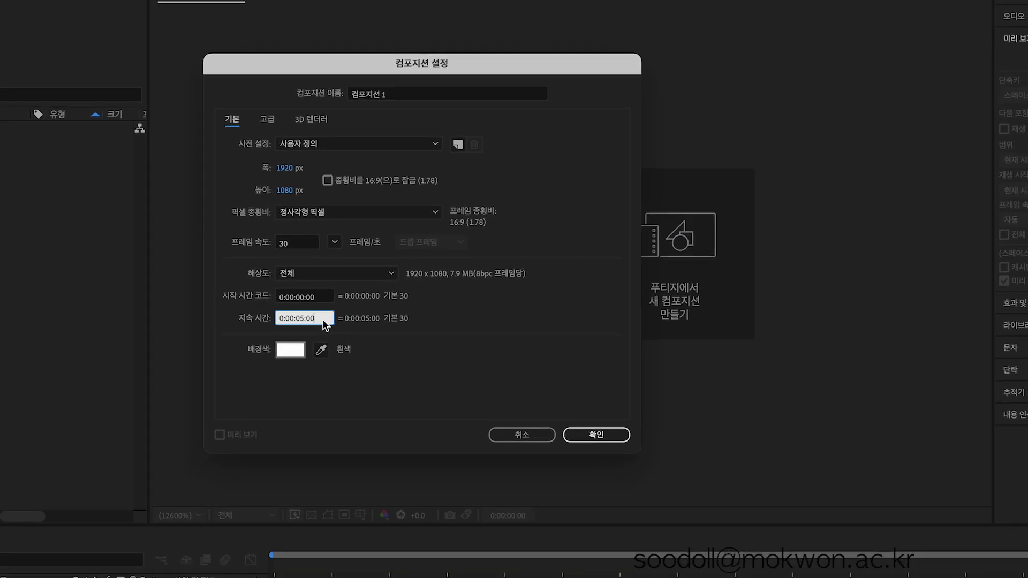
key("BackSpace")
key("BackSpace")
key("BackSpace")
key("BackSpace")
key("BackSpace")
key("BackSpace")
key("BackSpace")
key("BackSpace")
key("BackSpace")
key("BackSpace")
type("10")
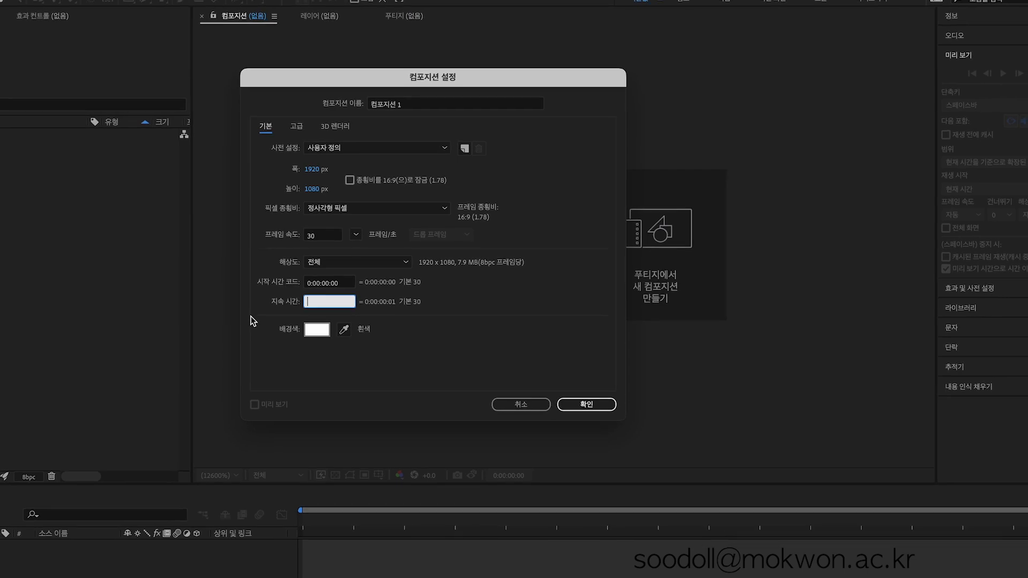
type(".0")
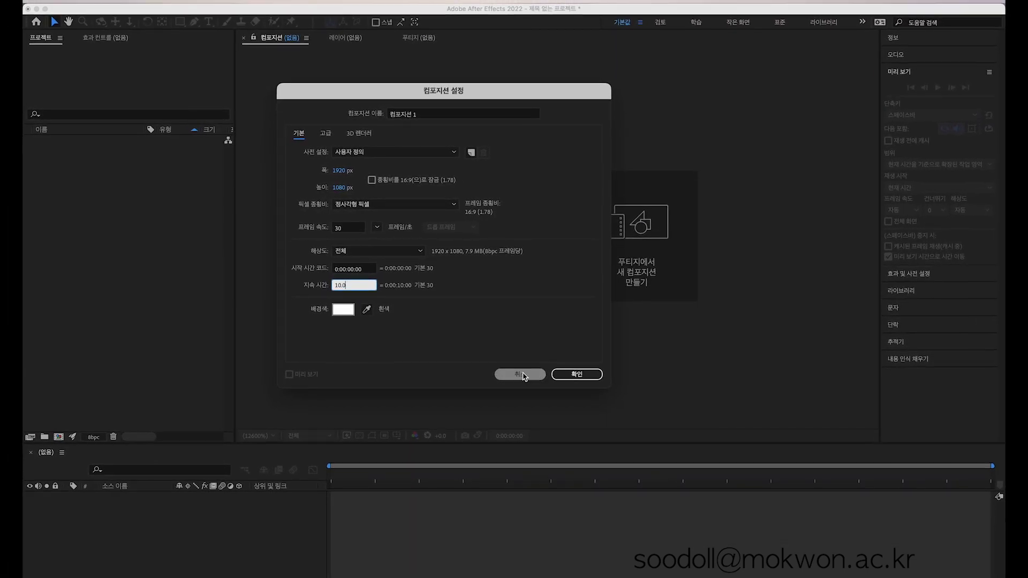
left_click(580, 386)
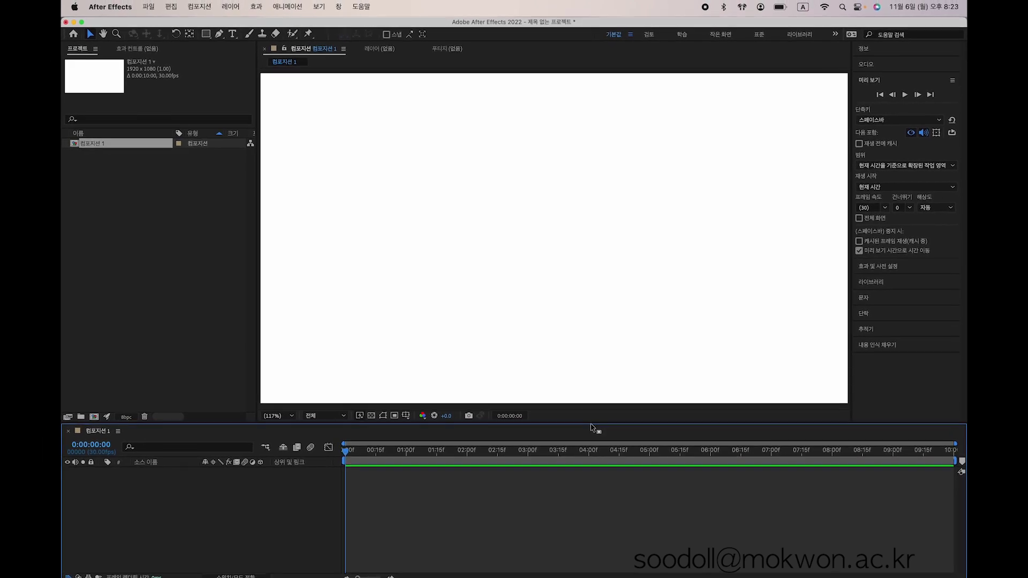
key("super+z")
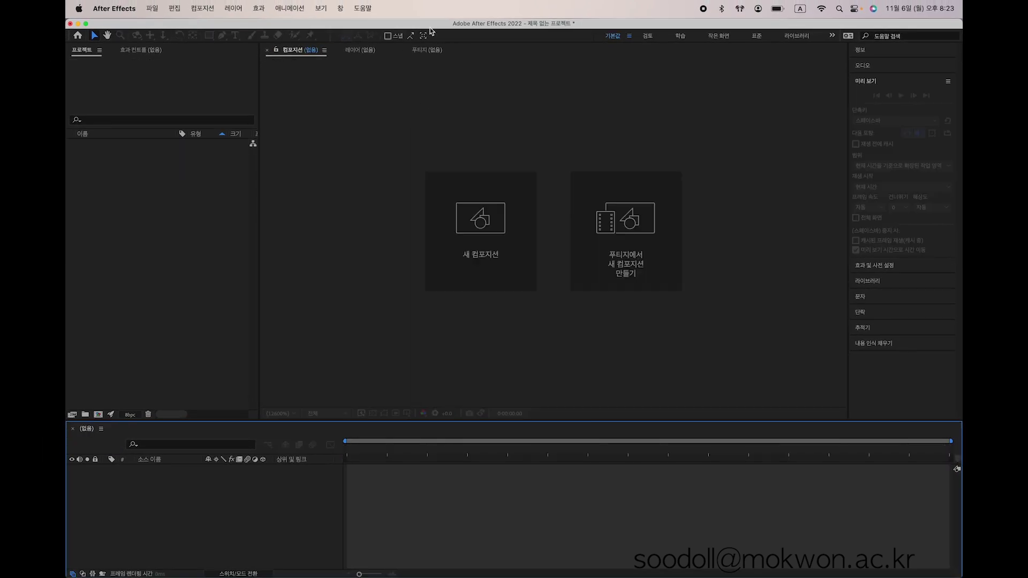
Step: Create a new composition named test_01, keeping the 30 fps frame rate and 10-second duration
left_click(486, 215)
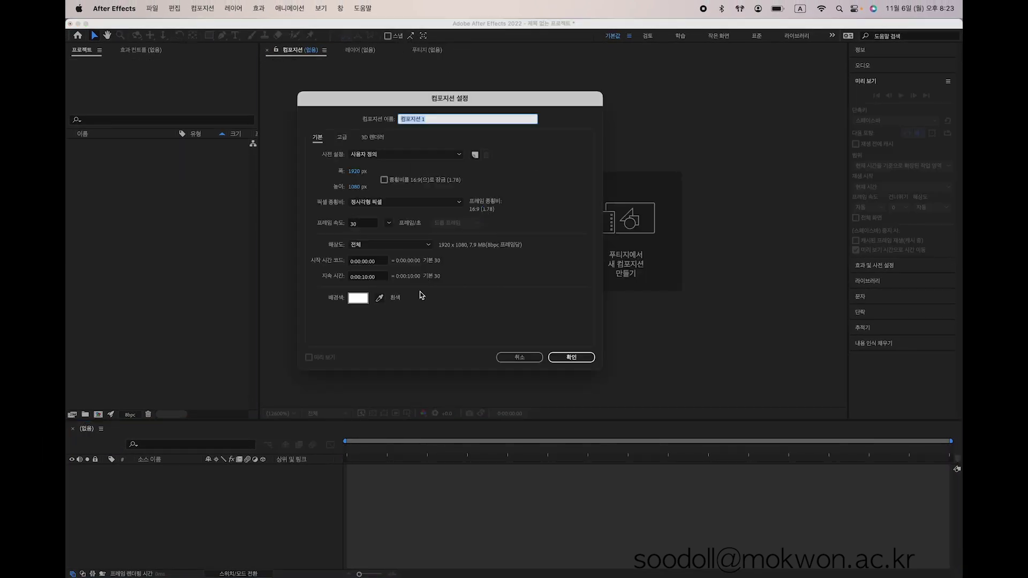
left_click(367, 277)
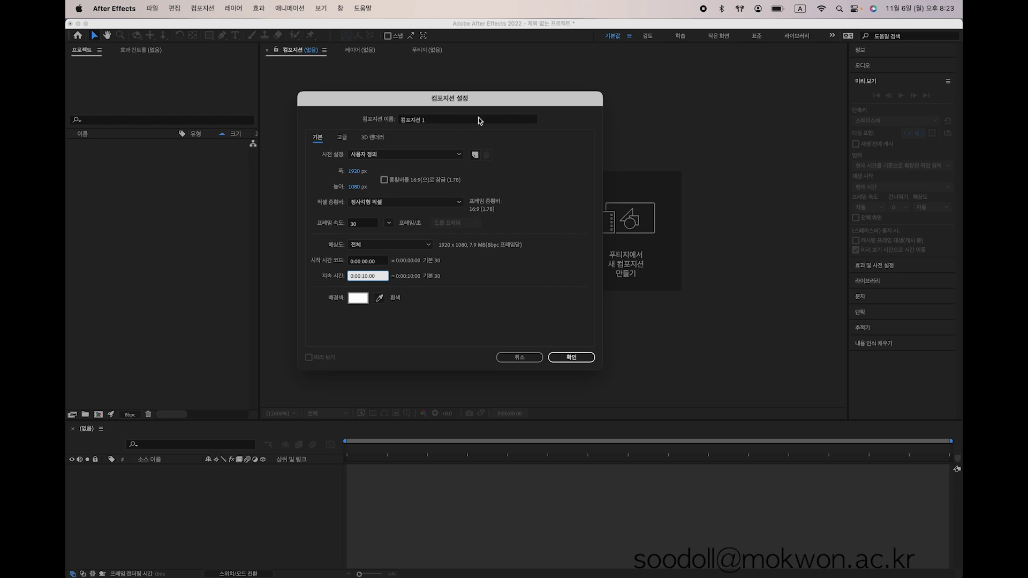
left_click(461, 121)
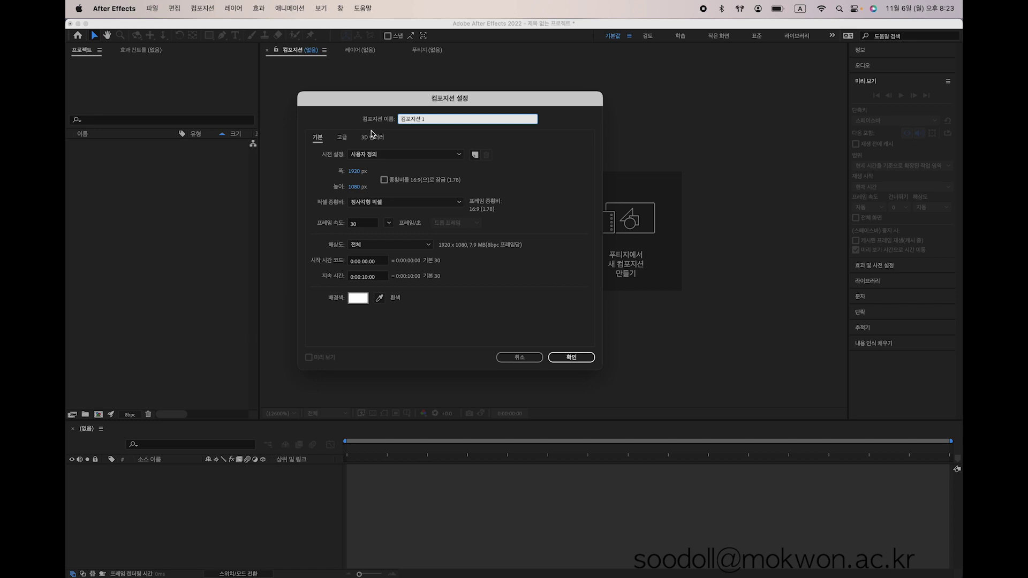
left_click_drag(435, 115, 384, 117)
type("ㅋ")
left_click(573, 360)
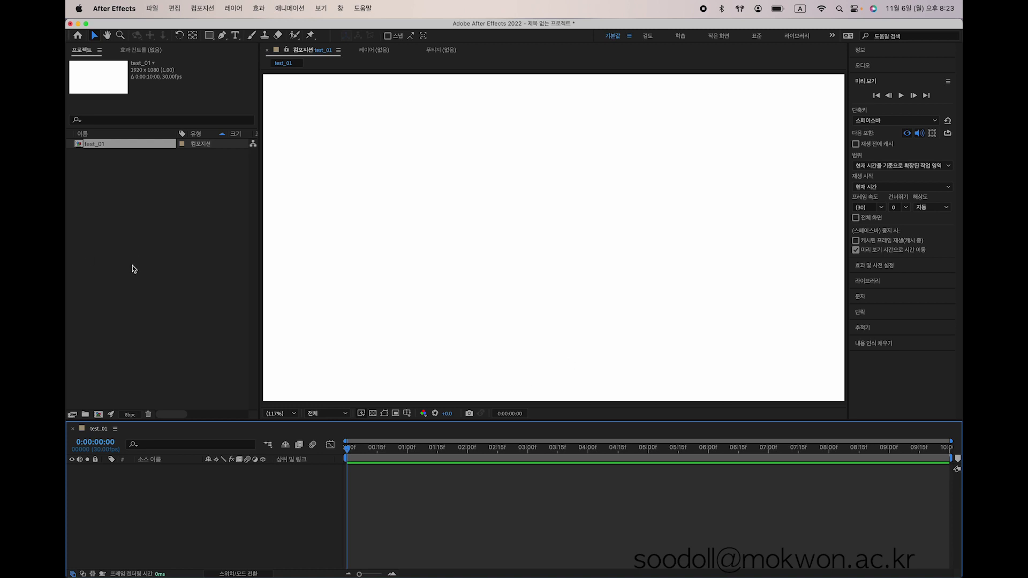
Step: Set the magnification of the test_01 composition view to fit (맞추기)
left_click(112, 146)
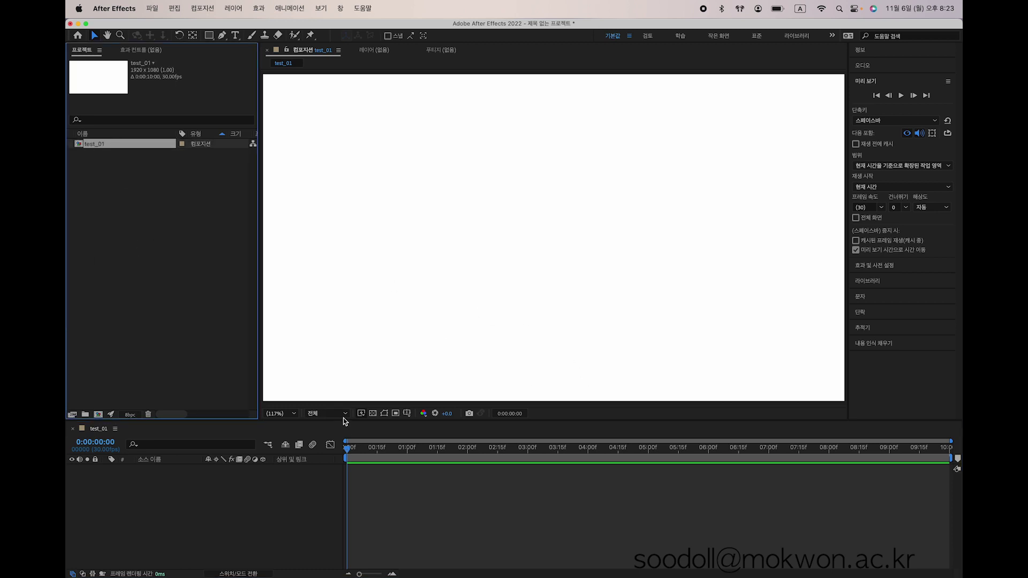
left_click(294, 414)
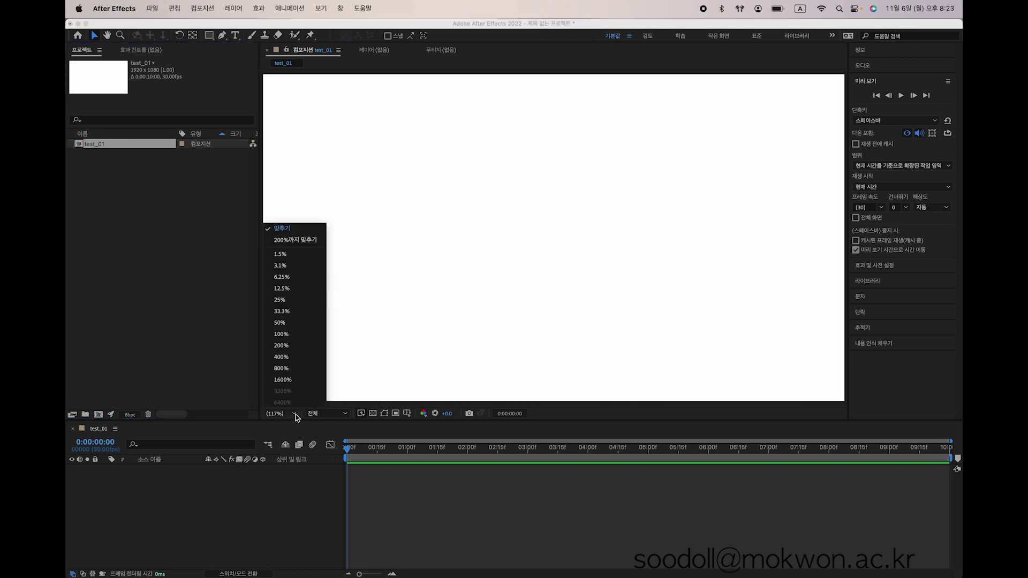
left_click(281, 231)
left_click_drag(429, 266, 583, 289)
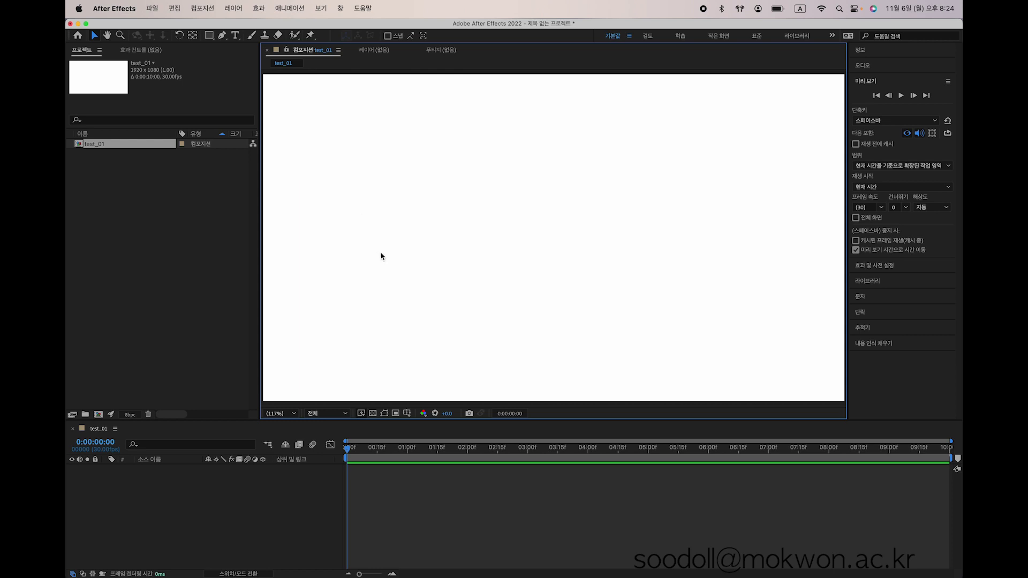
Step: Examine the project, composition view and timeline areas with test_01 open
left_click(166, 295)
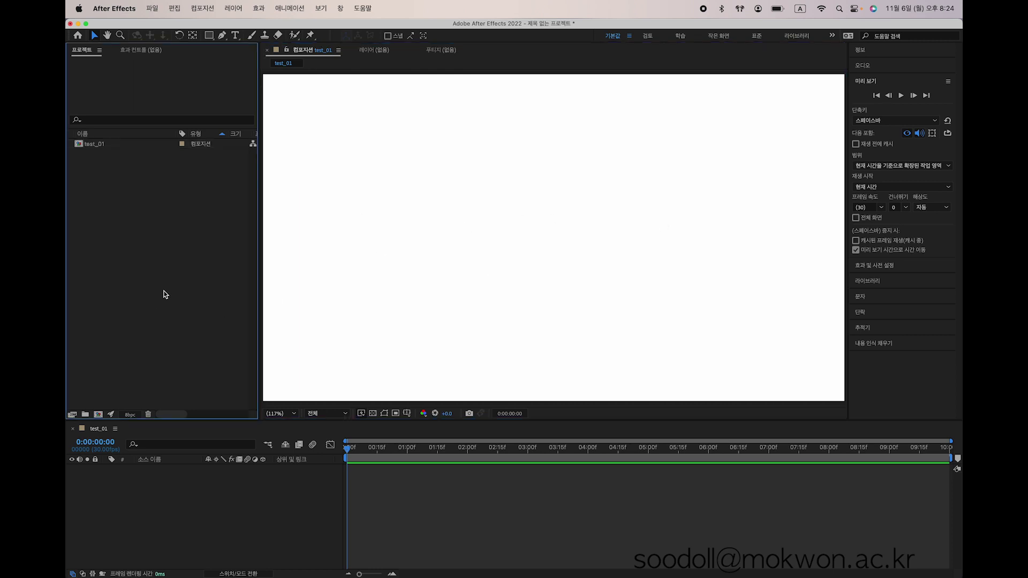
left_click(479, 264)
left_click(299, 521)
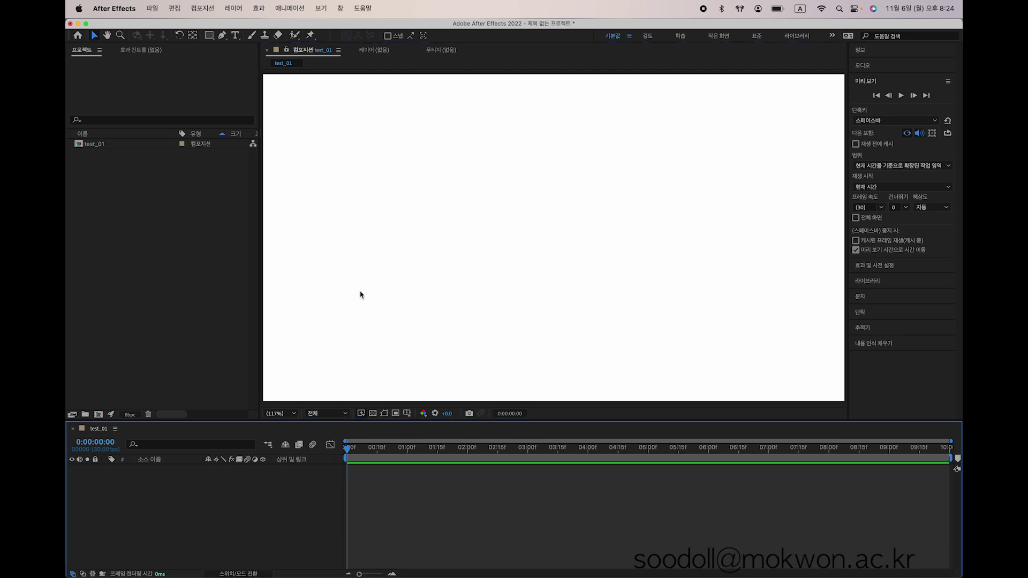
left_click(220, 294)
left_click(272, 490)
left_click(367, 372)
left_click(83, 274)
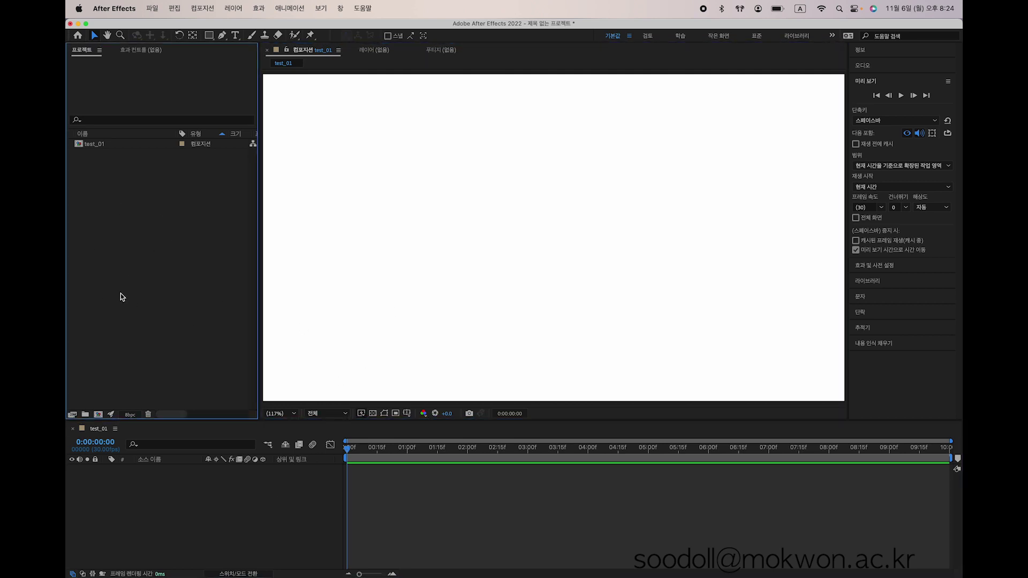
Step: Open the footage import dialog and cancel it, and shrink the After Effects window to uncover the desktop folders
double_click(157, 200)
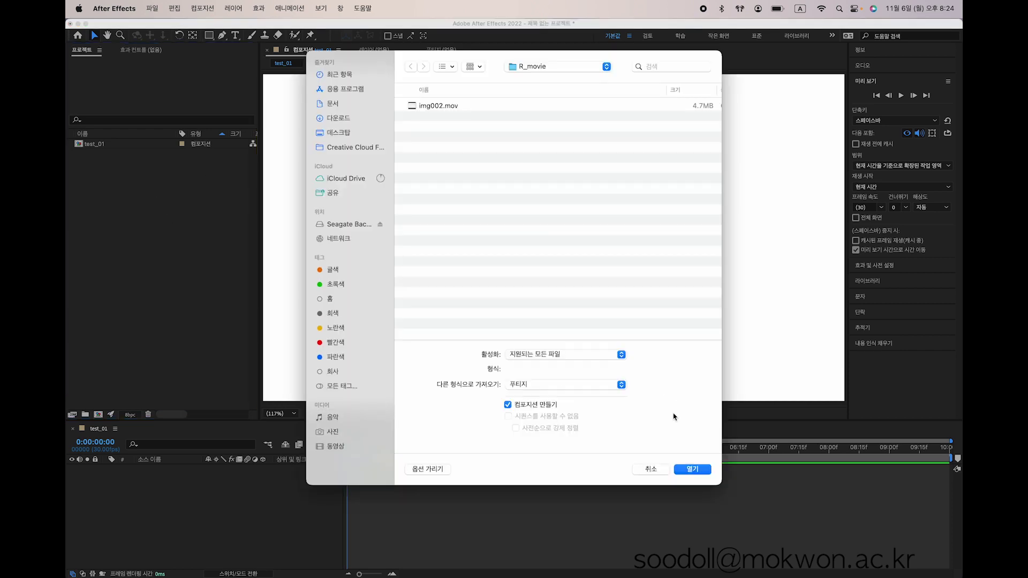
left_click(661, 473)
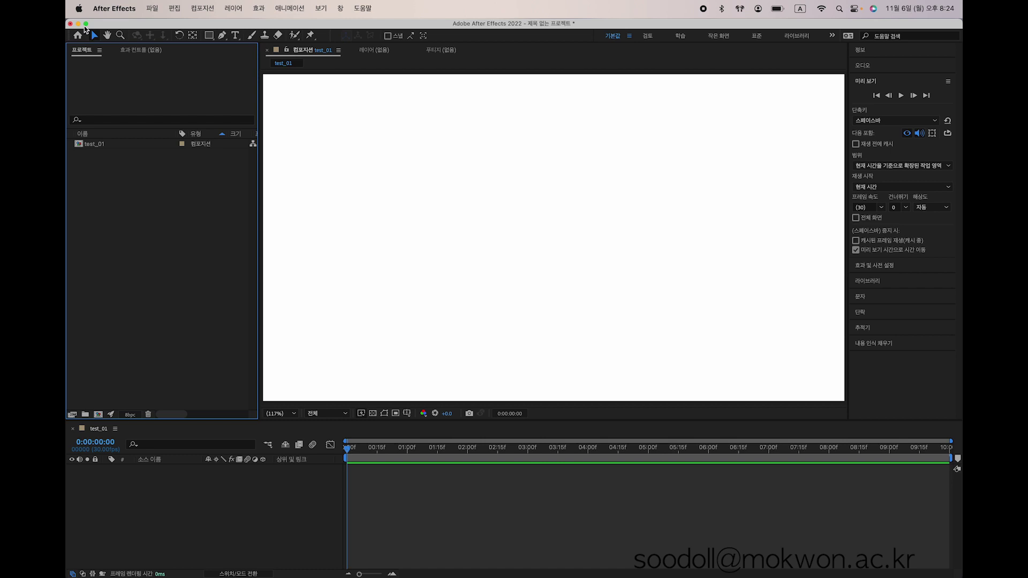
left_click(86, 24)
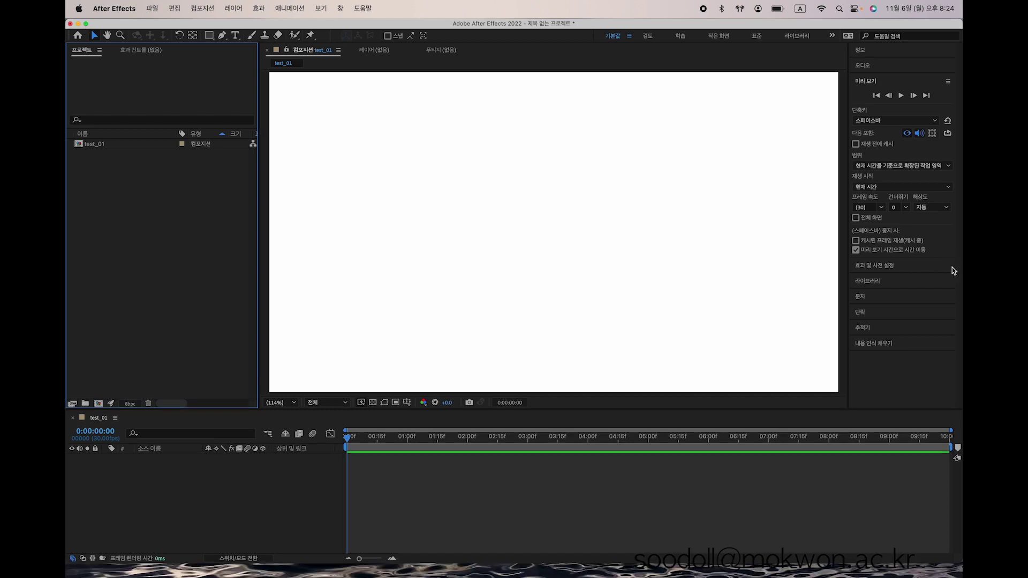
left_click_drag(960, 563, 678, 488)
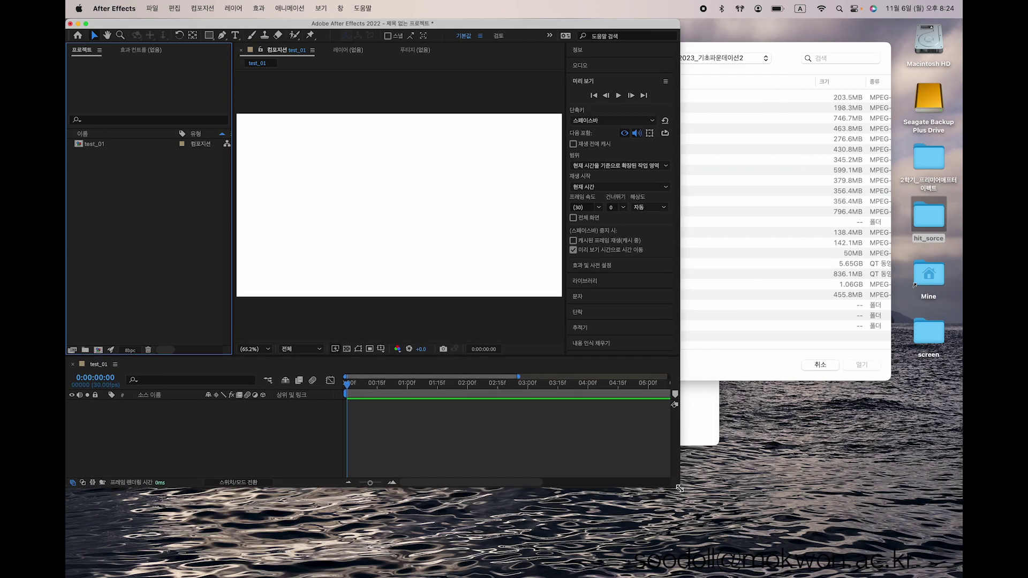
Step: Move the open file dialog out of the way and open the hit_sorce folder from the desktop
left_click(793, 68)
left_click_drag(657, 57, 770, 168)
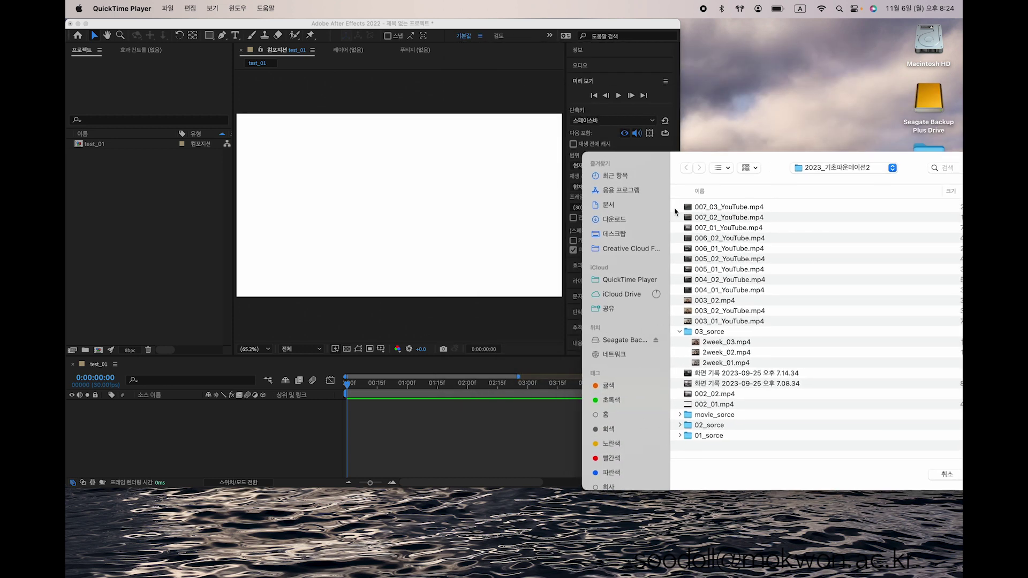
left_click_drag(771, 165, 694, 359)
double_click(930, 223)
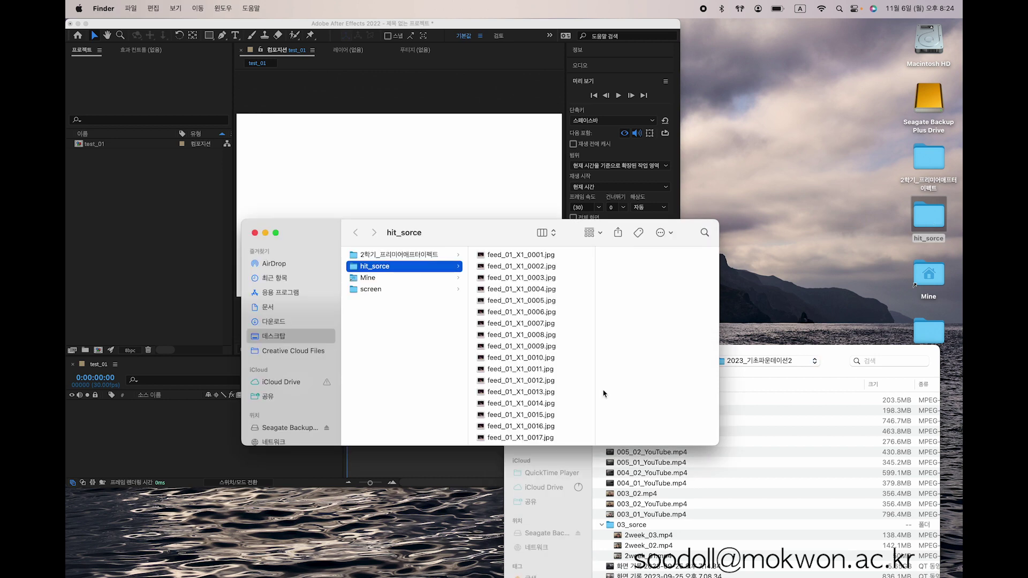
left_click_drag(458, 243, 609, 231)
Step: Import the single image feed_01_X1_0001.jpg from the hit_sorce folder window into the After Effects project
left_click(645, 248)
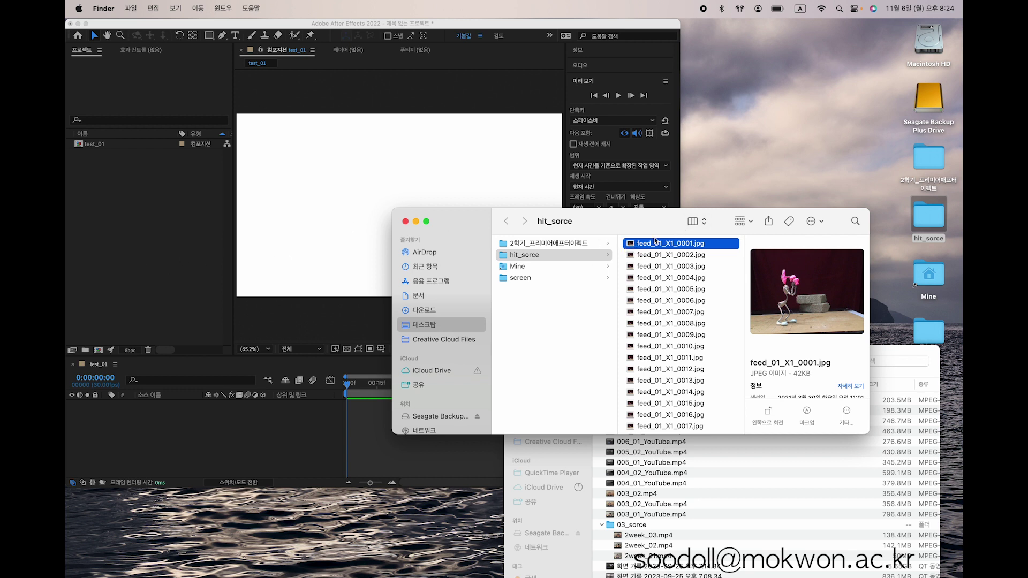
left_click(658, 282)
left_click_drag(668, 245, 191, 265)
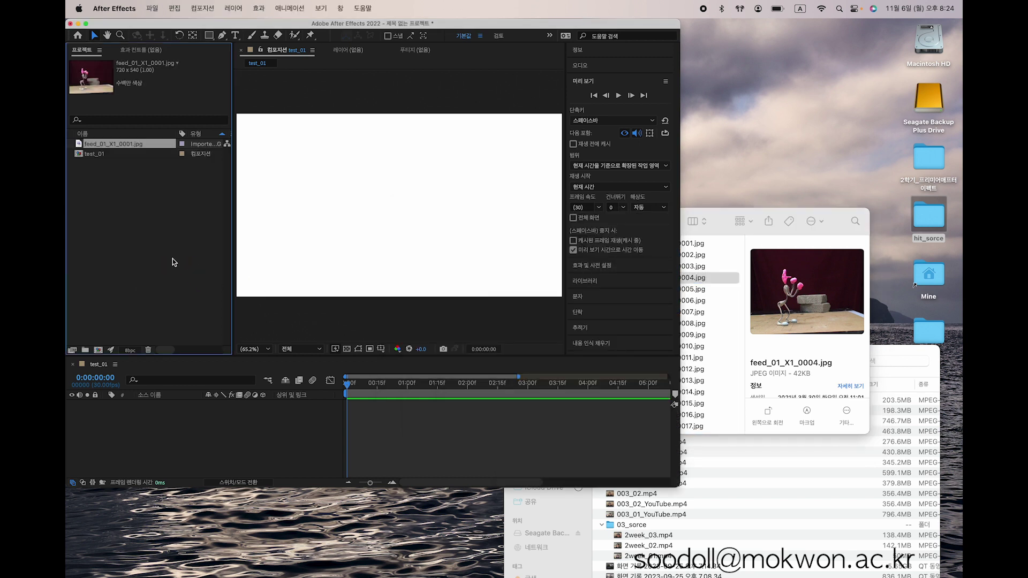
Step: Enlarge the After Effects window to fill the screen and inspect the imported image and test_01 in the project
left_click(86, 24)
left_click(110, 185)
left_click(114, 154)
left_click(122, 144)
left_click(105, 155)
left_click(111, 145)
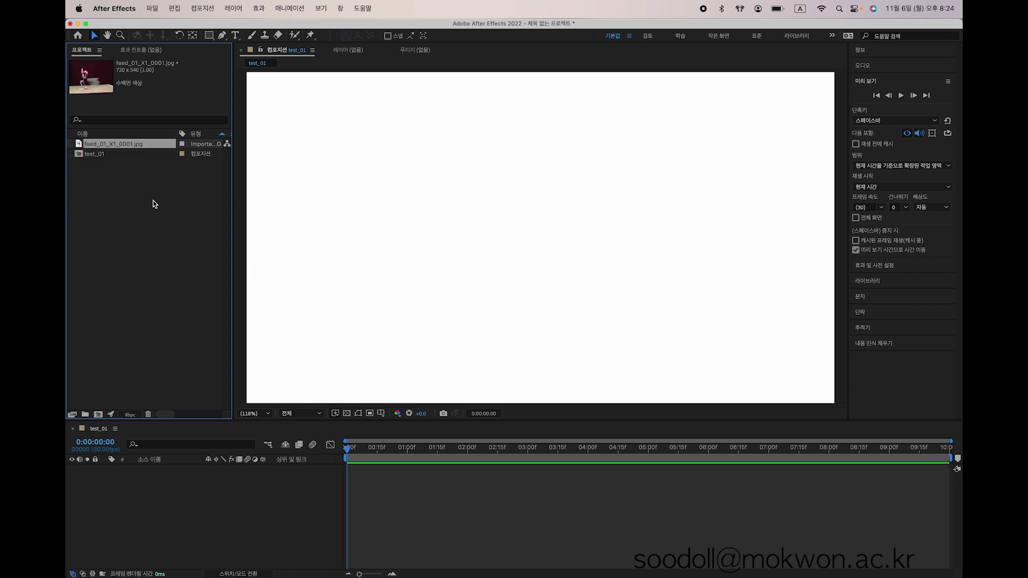
Step: Place feed_01_X1_0001.jpg as a layer in the test_01 composition and delete that layer again
left_click(104, 155)
left_click(118, 146)
left_click_drag(121, 148, 451, 242)
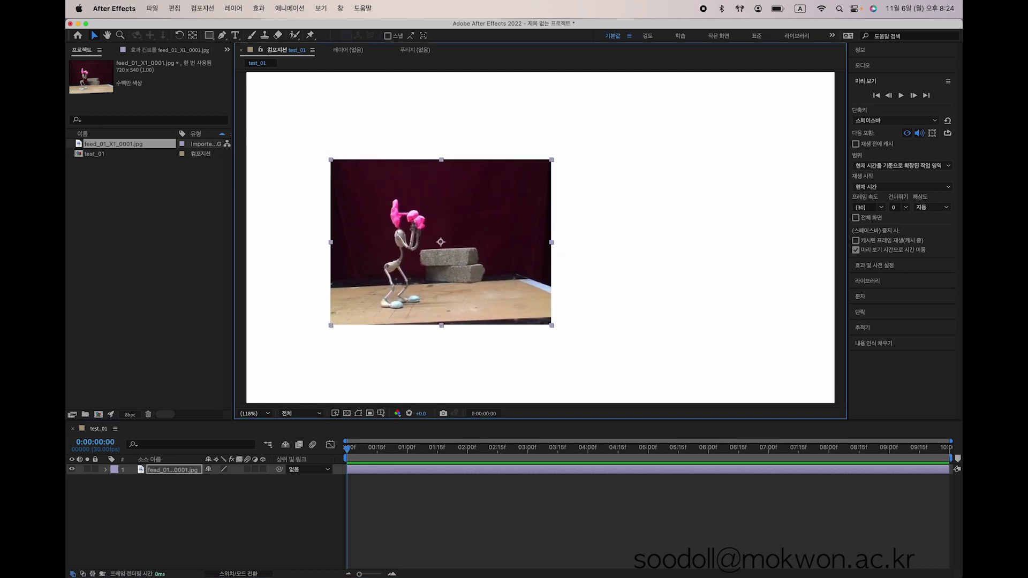
key("Delete")
left_click(141, 289)
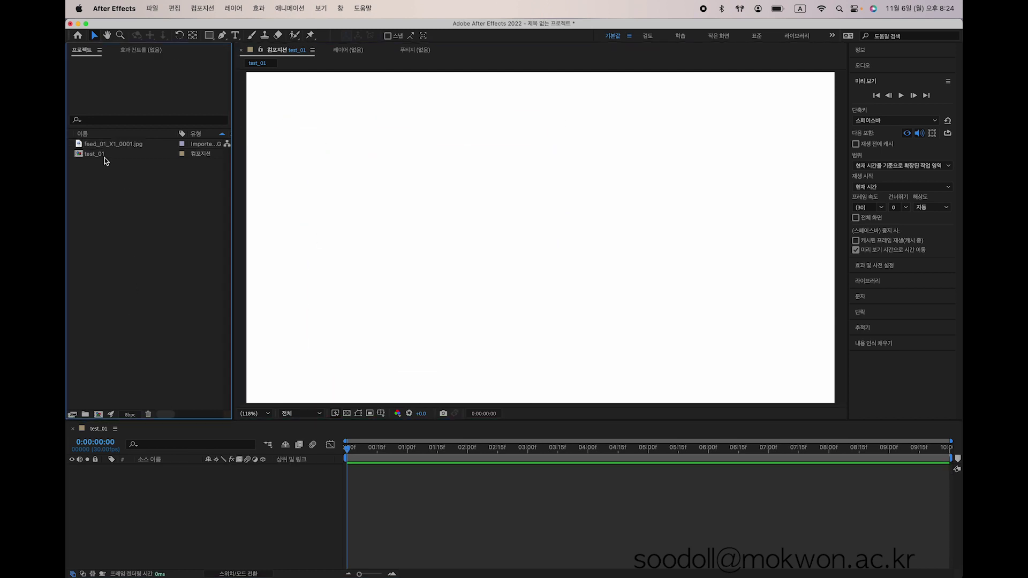
Step: Create a new composition directly from the feed_01_X1_0001.jpg footage
left_click(104, 157)
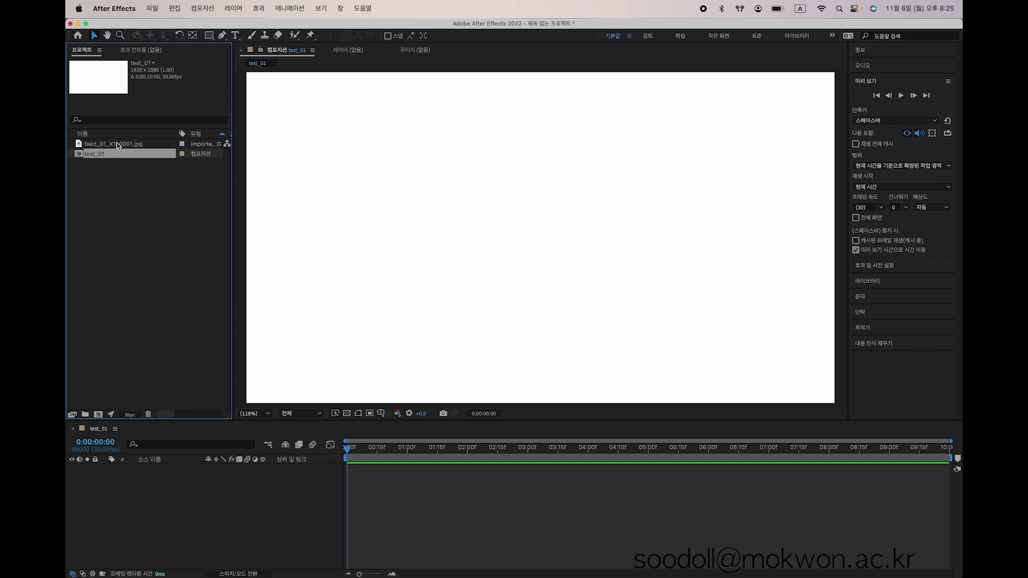
left_click(118, 146)
left_click_drag(122, 145, 101, 418)
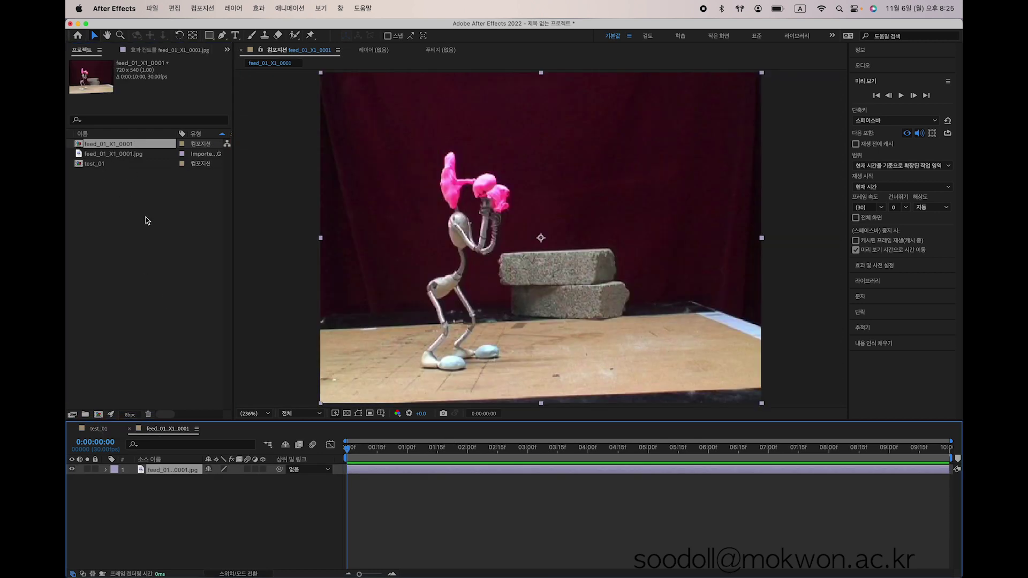
Step: Delete the feed_01_X1_0001 composition and the feed_01_X1_0001.jpg footage from the project, keeping test_01
left_click(98, 165)
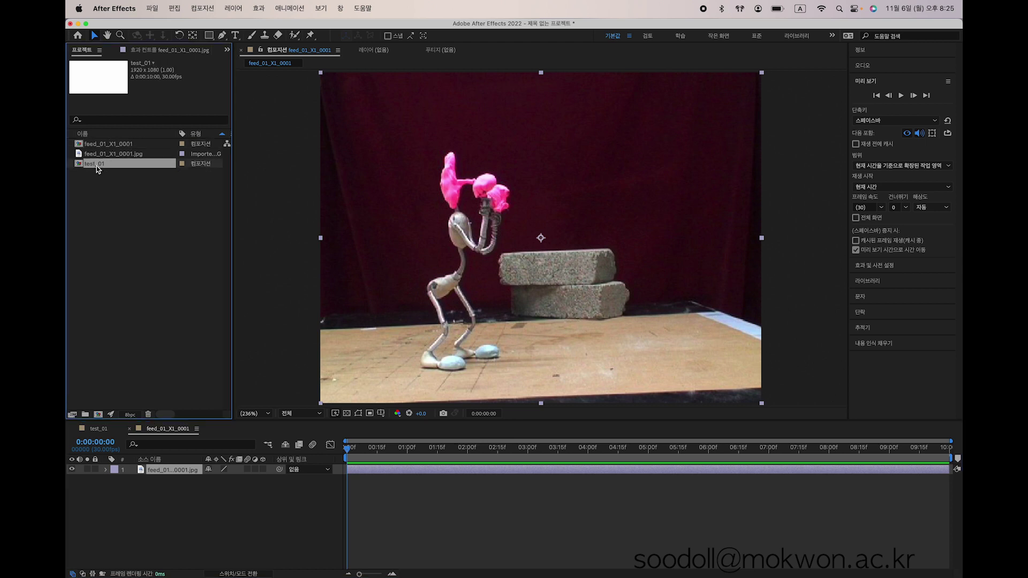
left_click(113, 158)
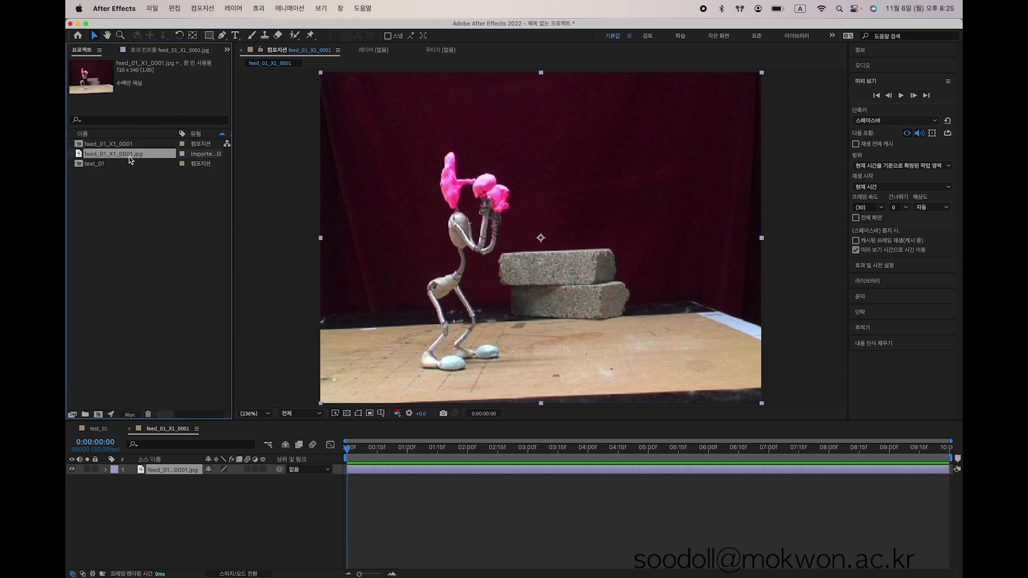
left_click(127, 143)
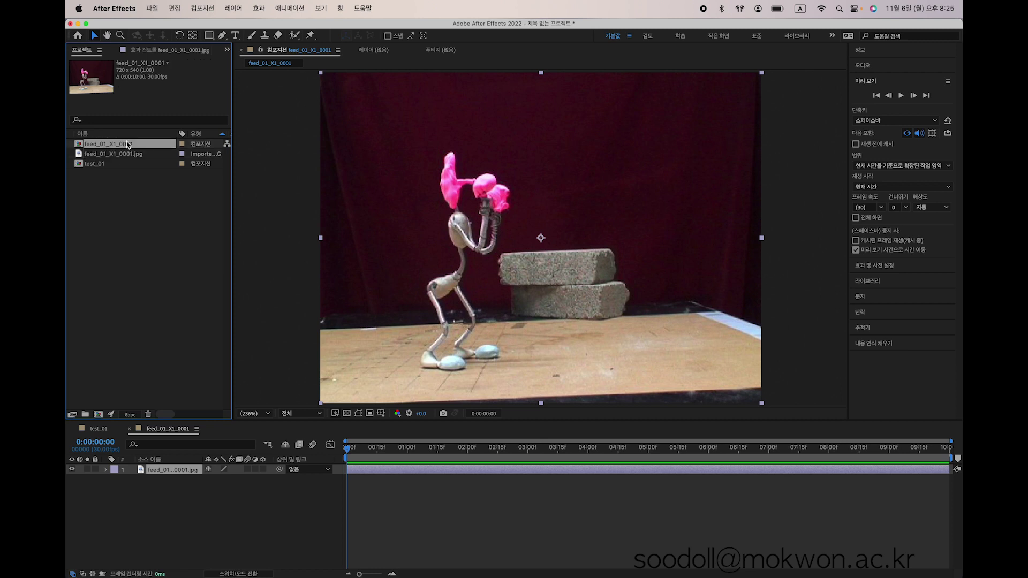
left_click(121, 155)
left_click(125, 146)
left_click(109, 164)
left_click(127, 145)
left_click(130, 154, "shift")
key("Delete")
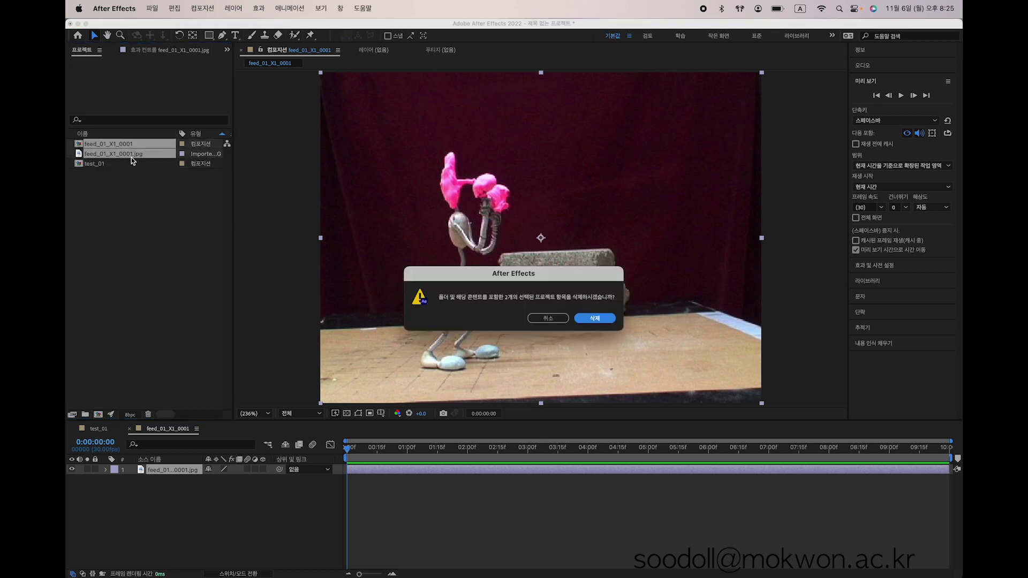
left_click(597, 317)
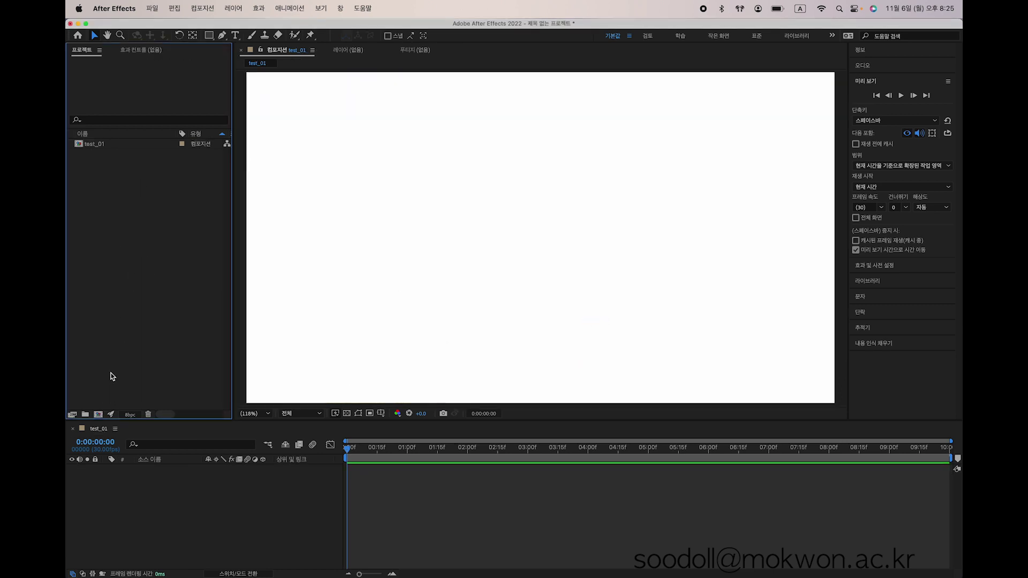
double_click(142, 275)
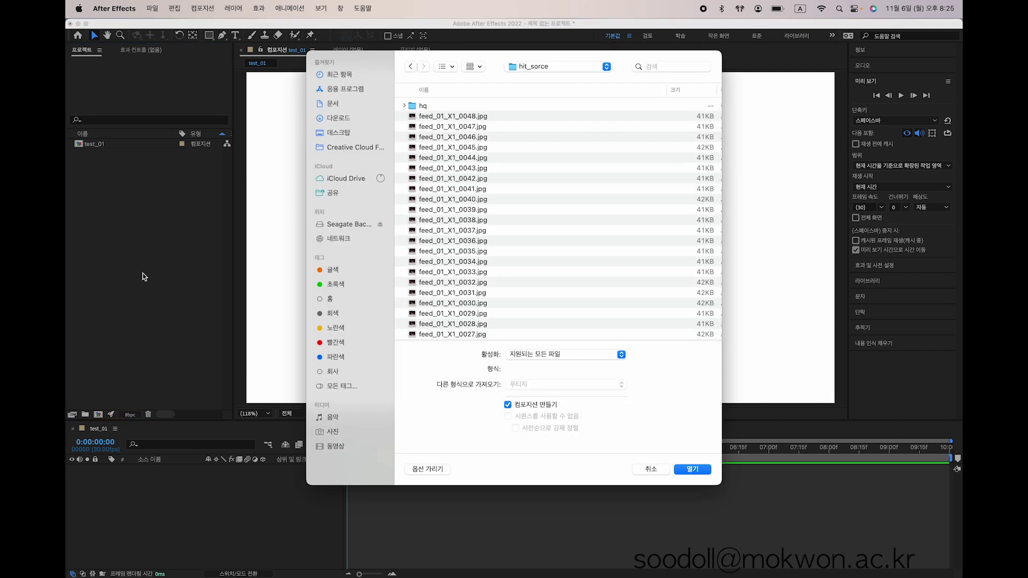
left_click(444, 118)
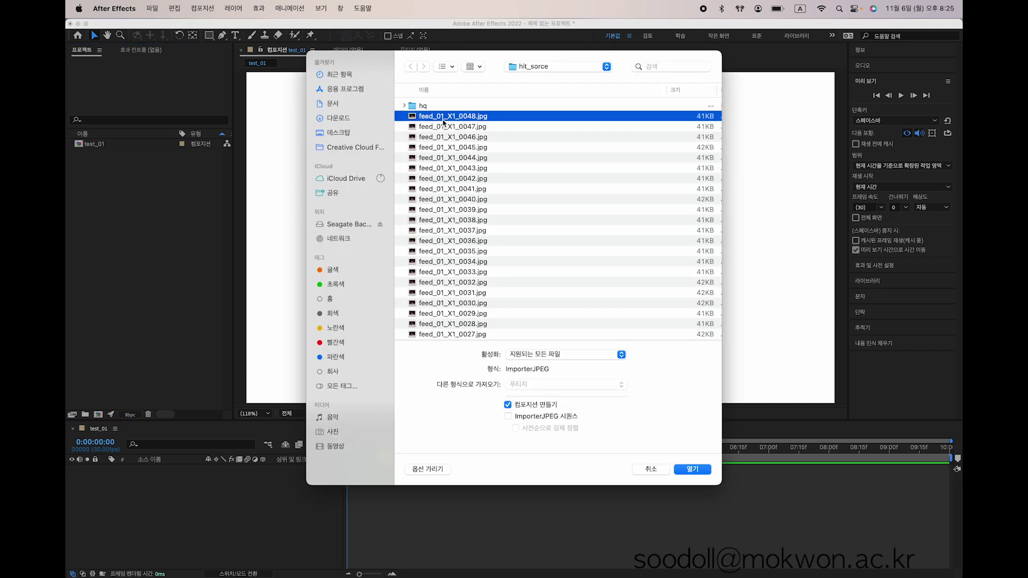
scroll(443, 264, "down", 10)
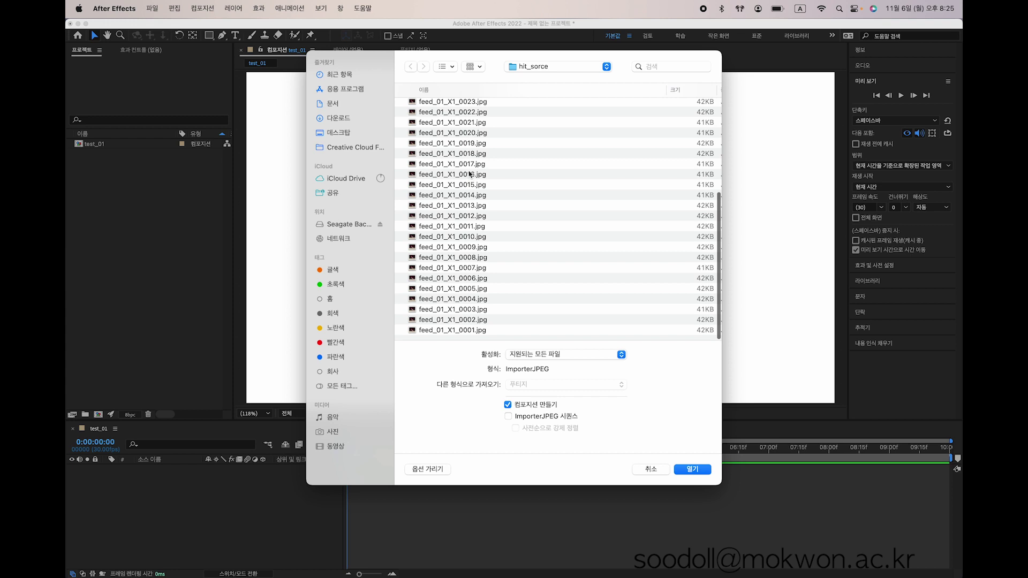
scroll(469, 174, "up", 10)
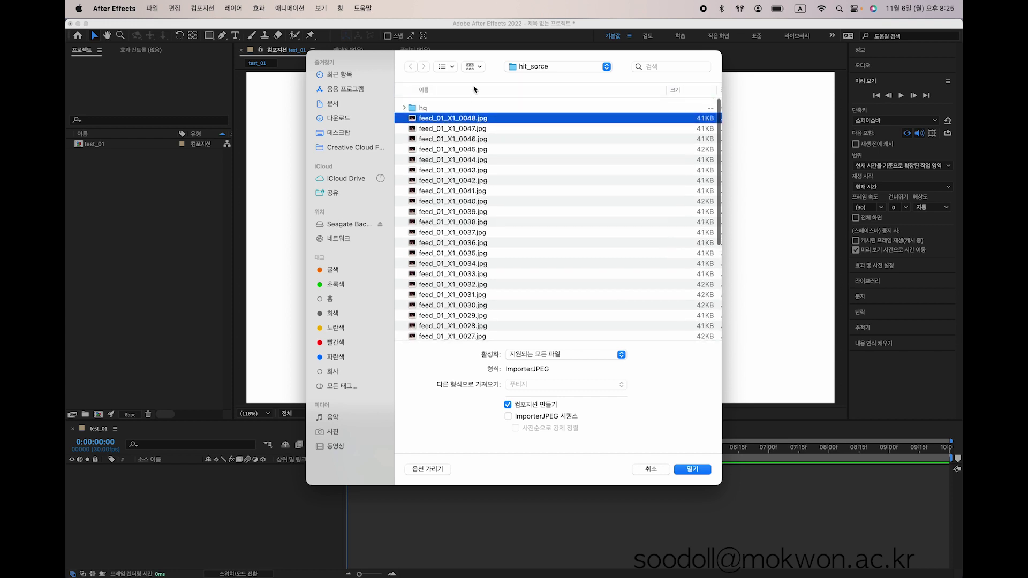
left_click(650, 469)
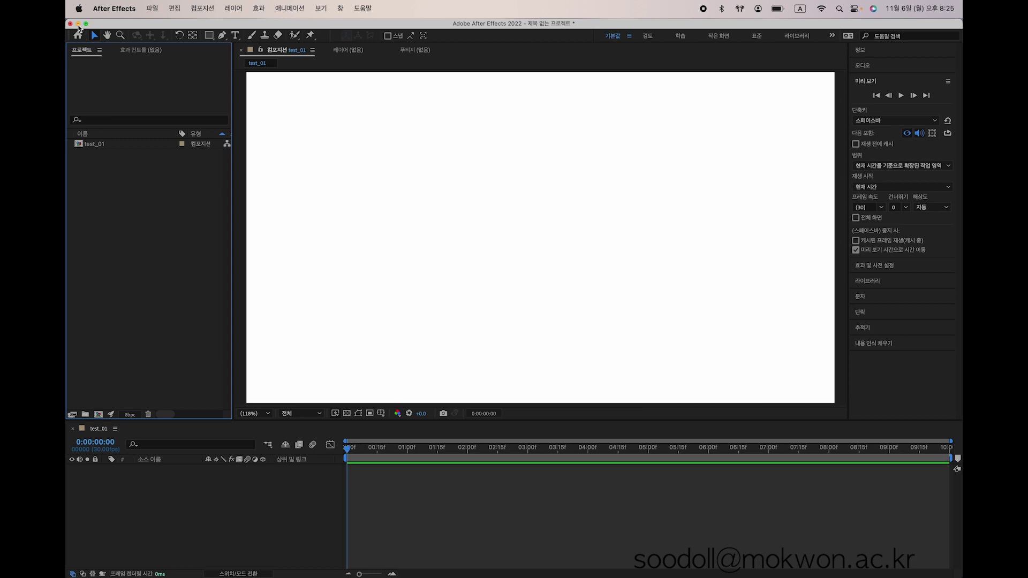
Step: Minimize After Effects and close both the leftover file dialog and the hit_sorce folder window to clear the desktop
left_click(78, 24)
left_click(627, 226)
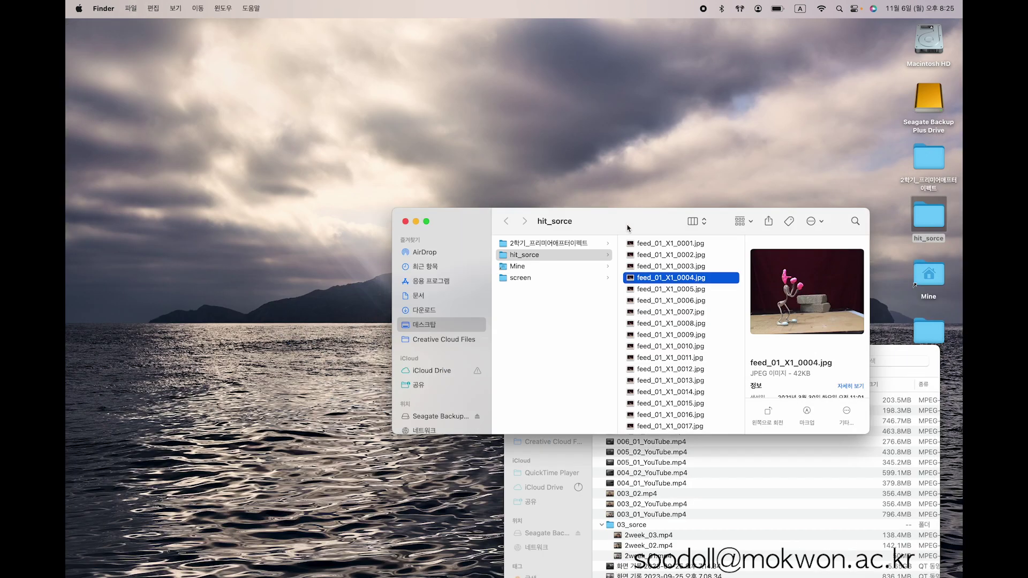
left_click_drag(627, 226, 434, 142)
left_click_drag(705, 366, 669, 147)
left_click(839, 439)
mouse_move(422, 136)
left_mouse_down()
mouse_move(451, 136)
mouse_move(413, 132)
left_mouse_up()
left_click(200, 132)
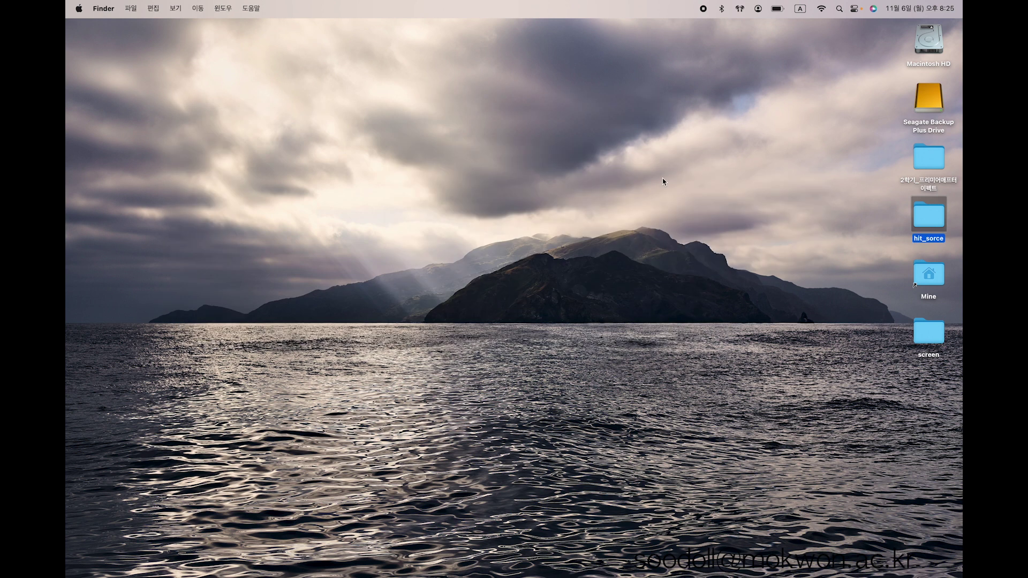
Step: Open the hit_sorce folder from the desktop, enlarge its window and look through the numbered feed_01_X1 images
double_click(917, 219)
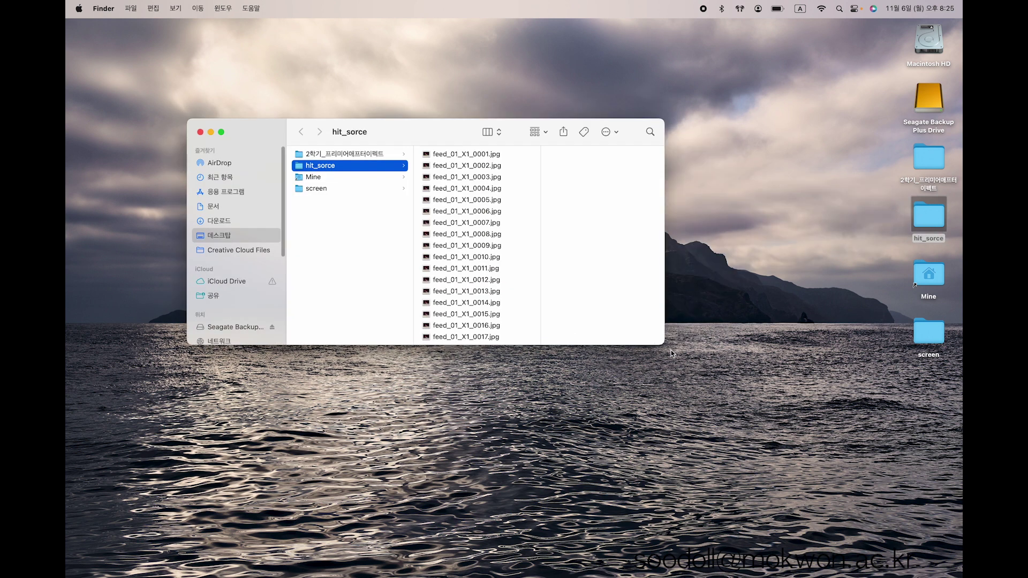
left_click(524, 340)
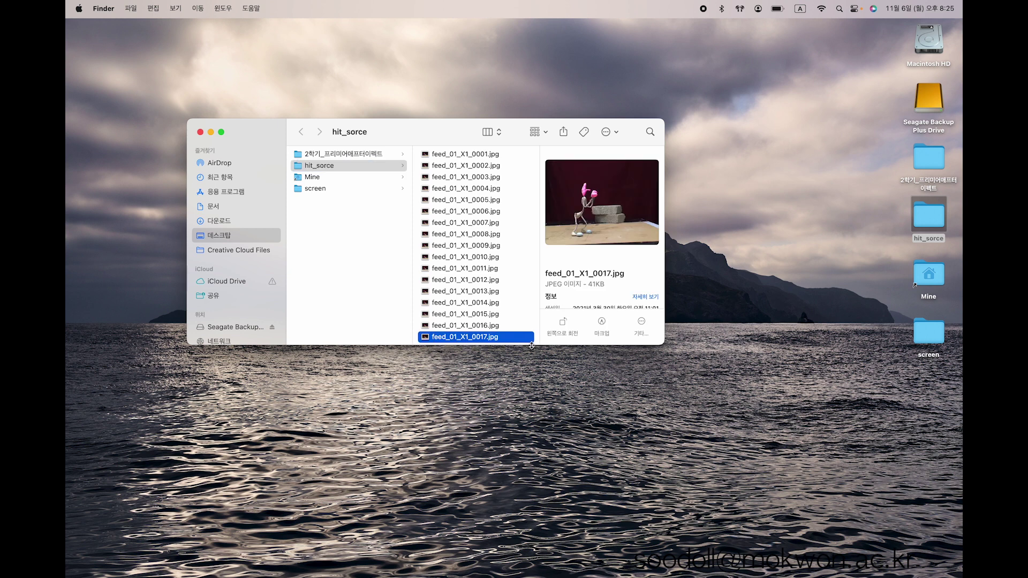
left_click_drag(532, 347, 532, 506)
scroll(454, 321, "down", 6)
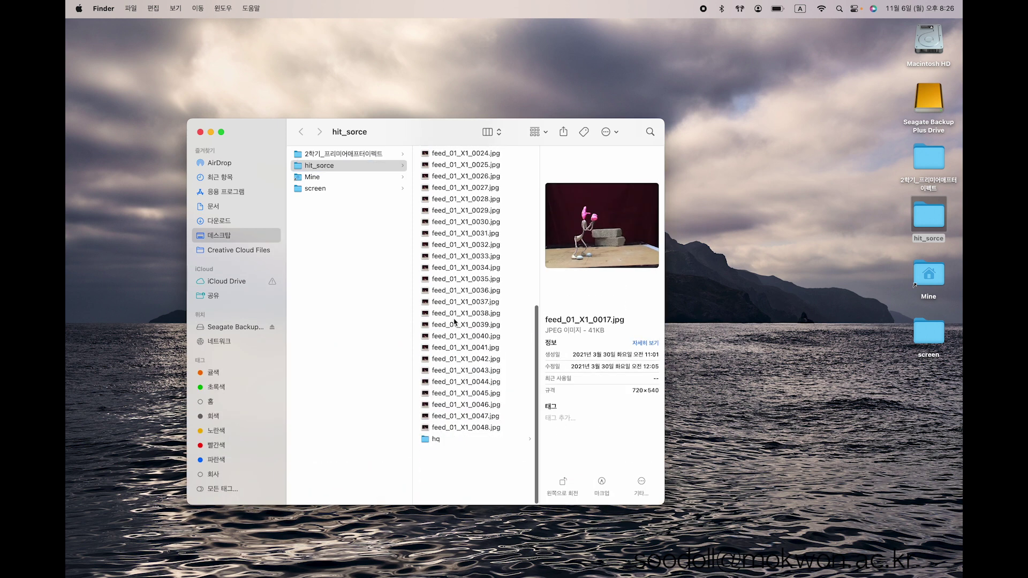
Step: Compare the images inside the hq subfolder with the feed_01_X1 images in hit_sorce
left_click(436, 494)
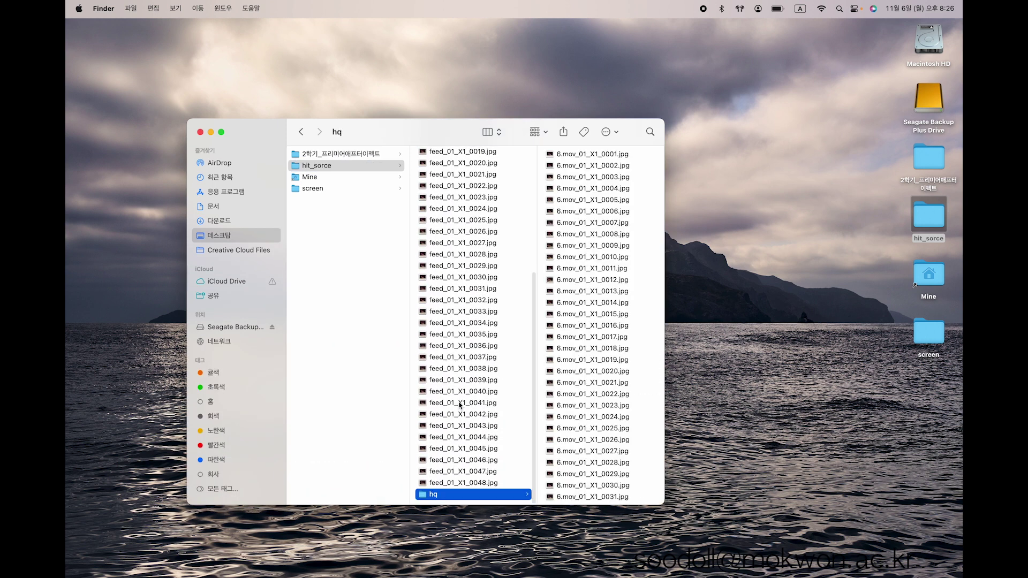
scroll(452, 321, "up", 10)
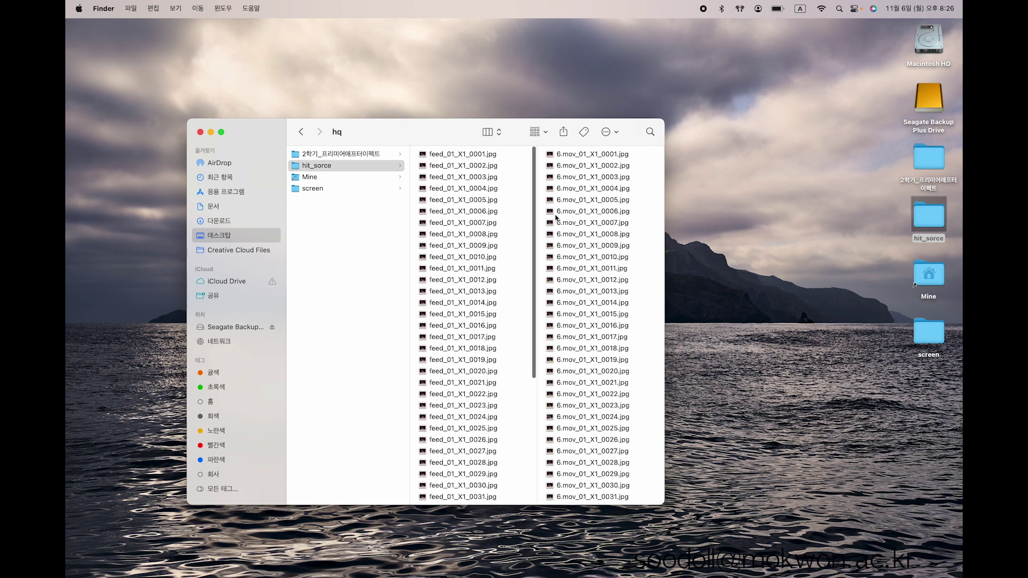
left_click(616, 177)
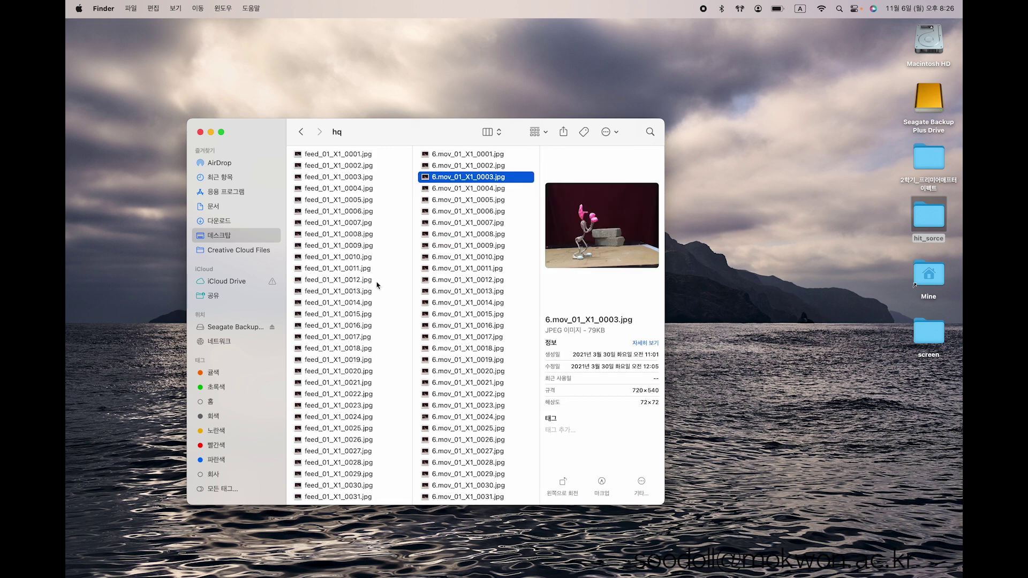
scroll(378, 285, "left", 5)
left_click(477, 155)
scroll(477, 321, "down", 8)
left_click(449, 494)
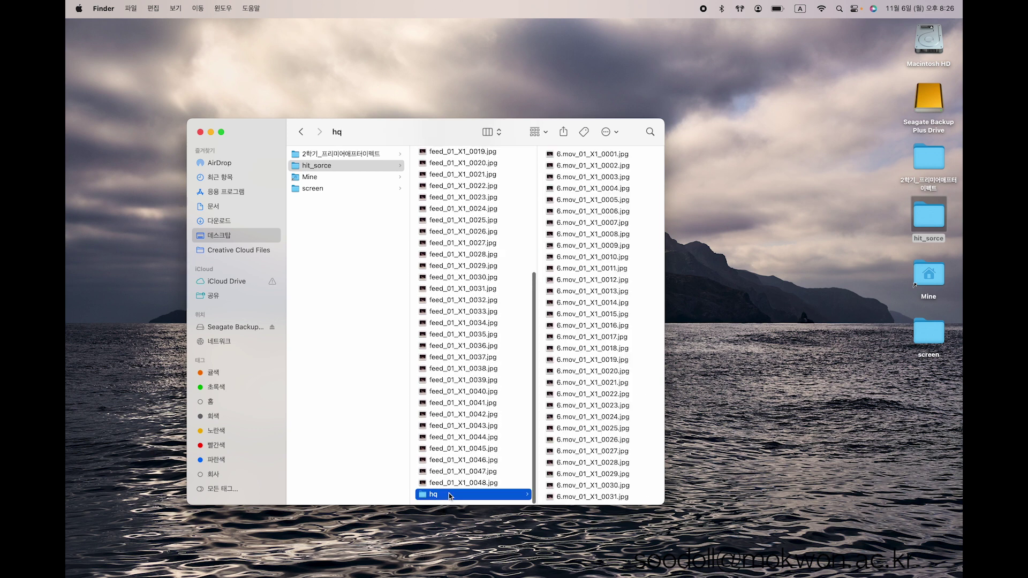
scroll(454, 238, "up", 5)
left_click(487, 156)
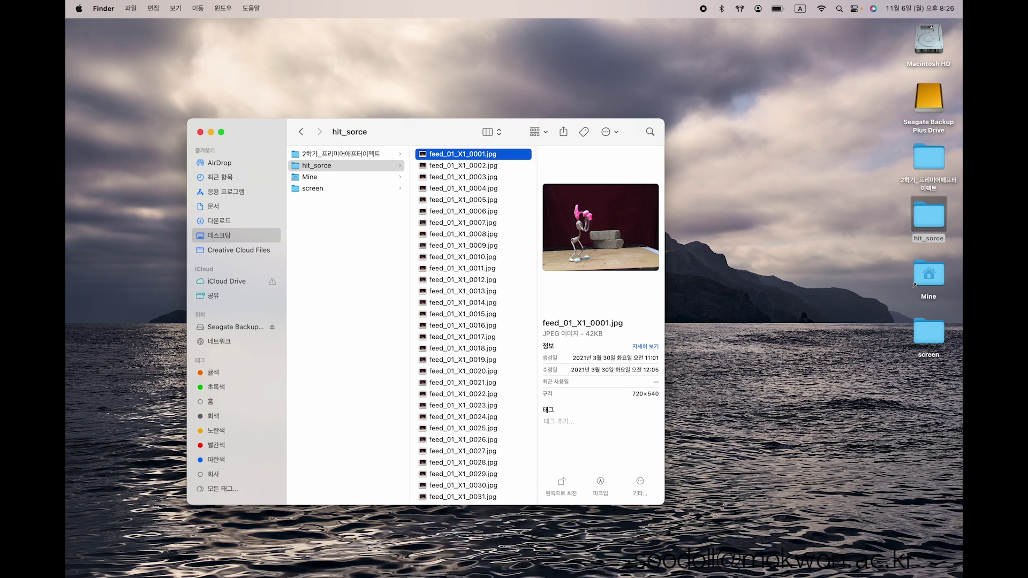
Step: Switch to After Effects and import feed_01_X1_0001.jpg from hit_sorce as an ImporterJPEG sequence, keeping composition creation (컴포지션 만들기) enabled
mouse_move(516, 562)
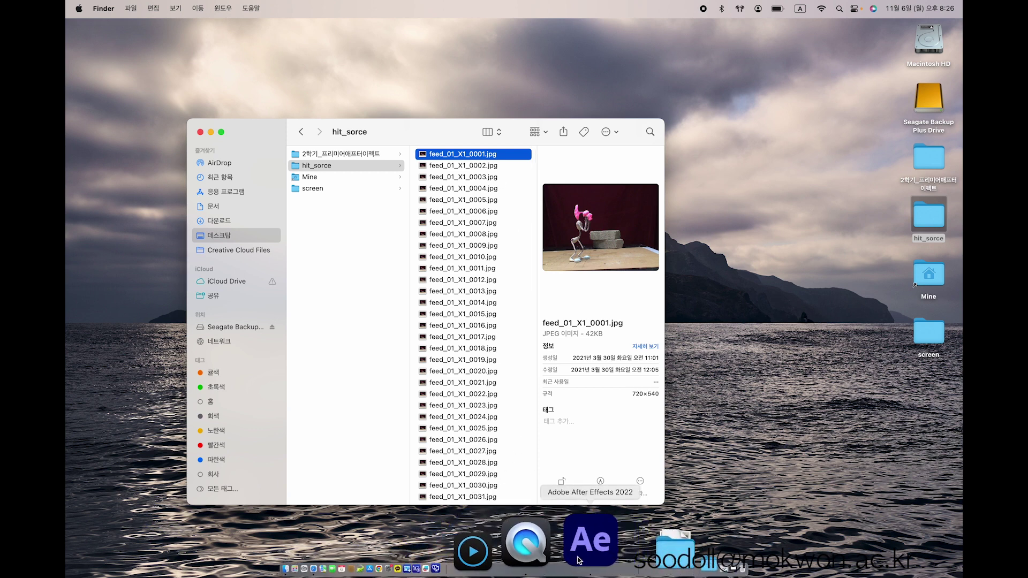
left_click(578, 560)
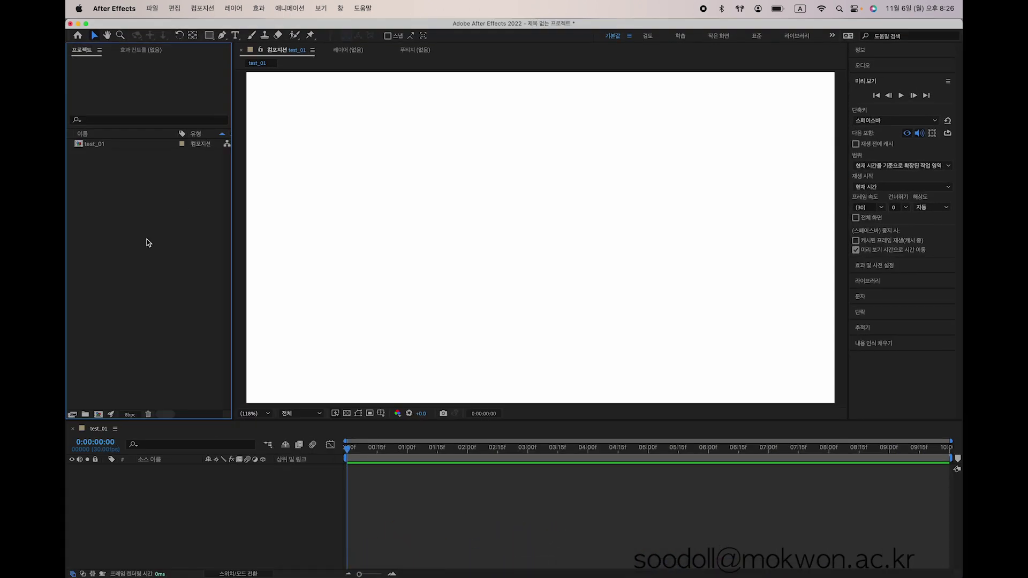
double_click(146, 239)
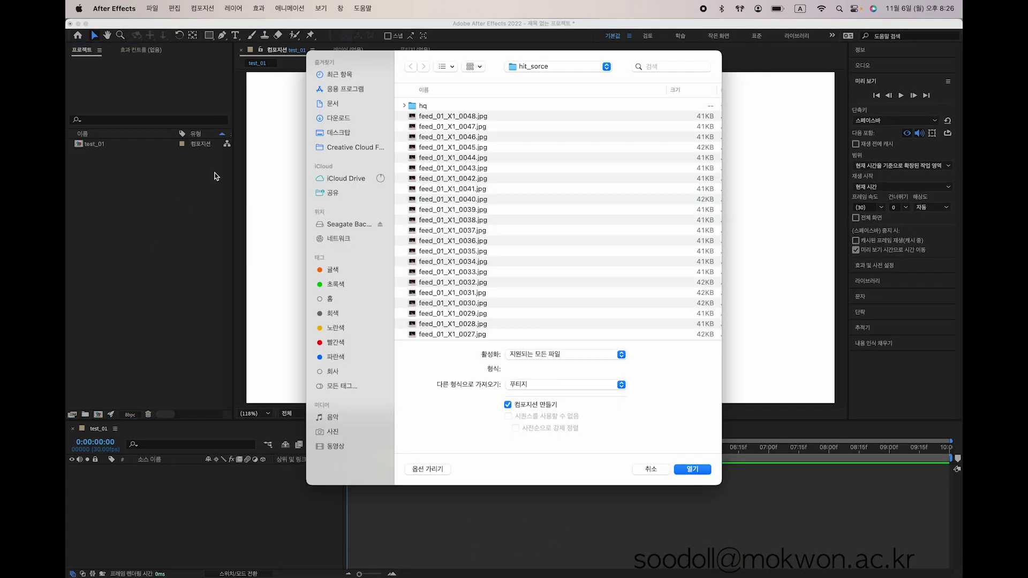
left_click(458, 124)
left_click(466, 117)
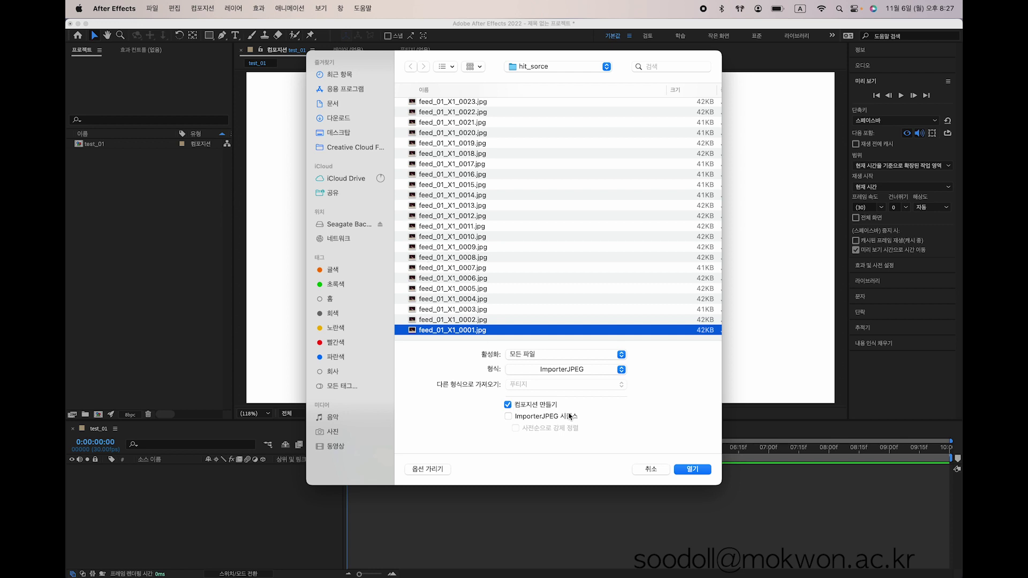
left_click(508, 417)
scroll(442, 171, "up", 2)
scroll(446, 163, "down", 2)
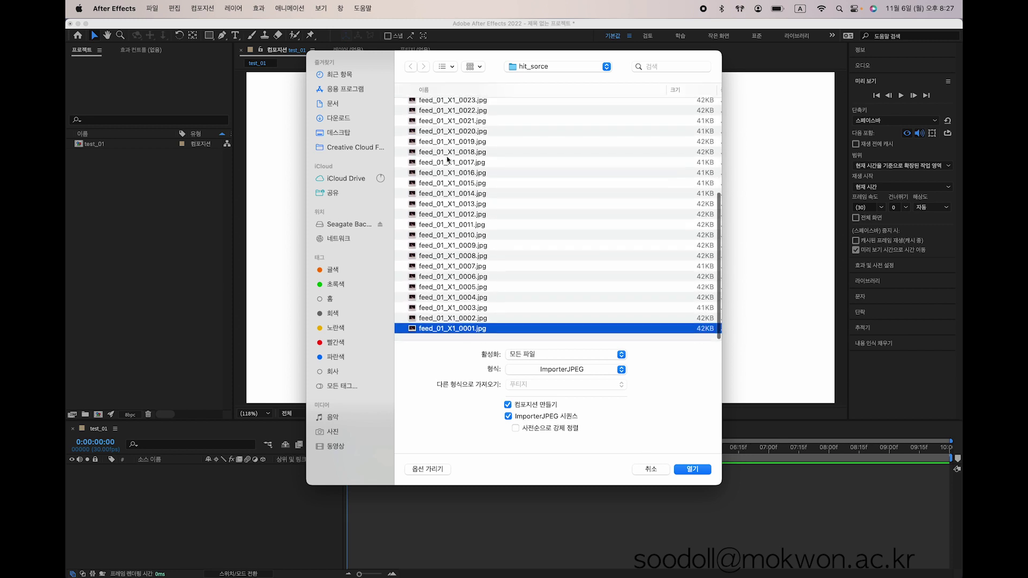
left_click(698, 474)
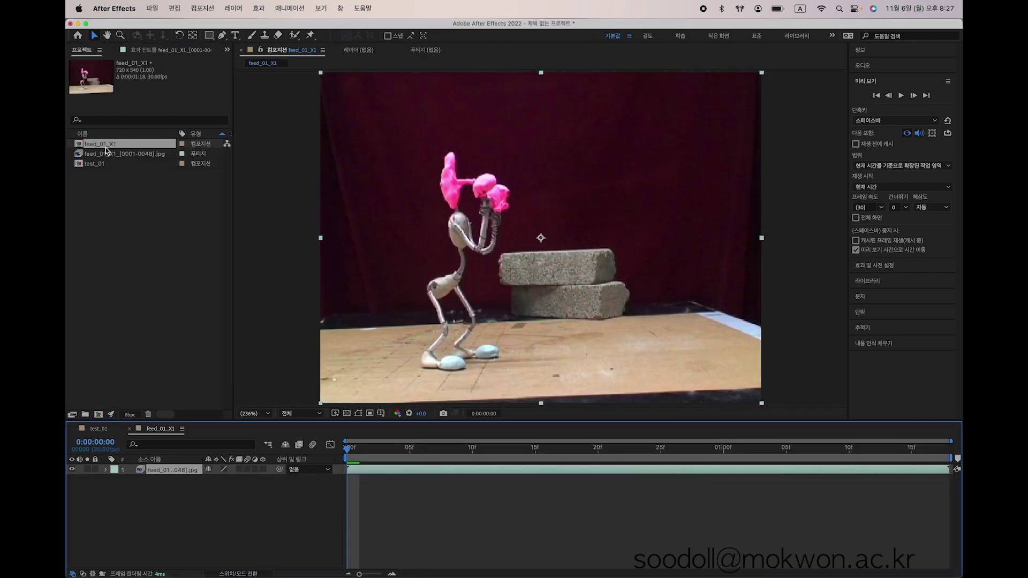
Step: Widen the project list to compare the details of the feed_01_X1 composition and its footage sequence, and restore the width
left_click_drag(234, 180, 513, 184)
left_click(302, 145)
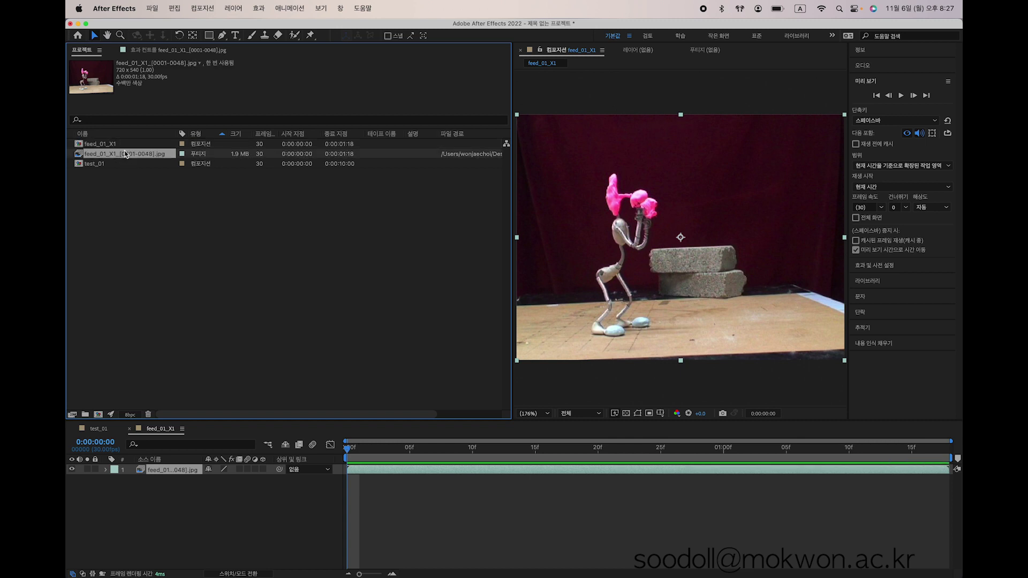
left_click(114, 157)
left_click(114, 146)
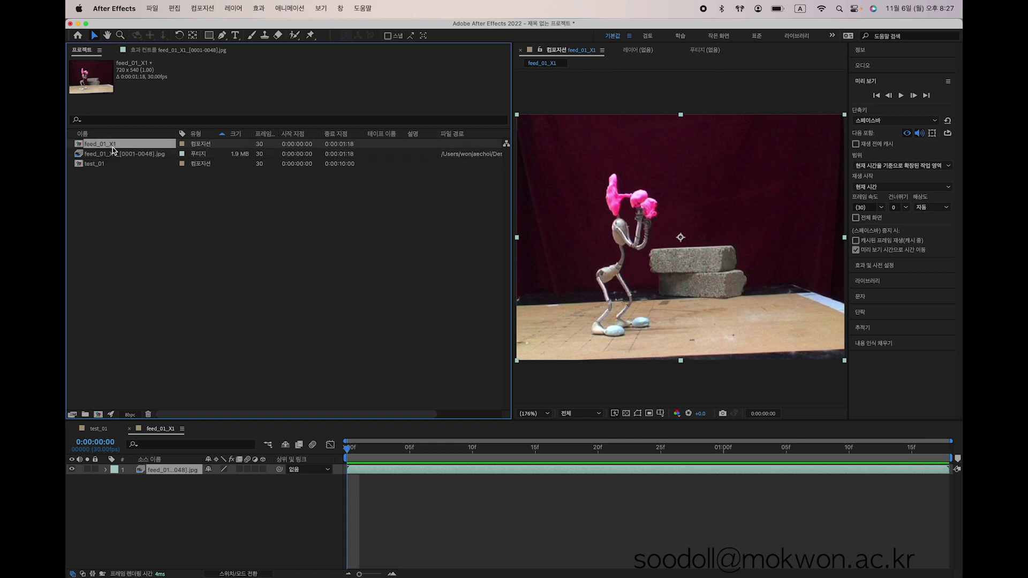
left_click_drag(507, 422, 189, 421)
Step: Preview the feed_01_X1 composition's playback and return the current time to the start
left_click(901, 95)
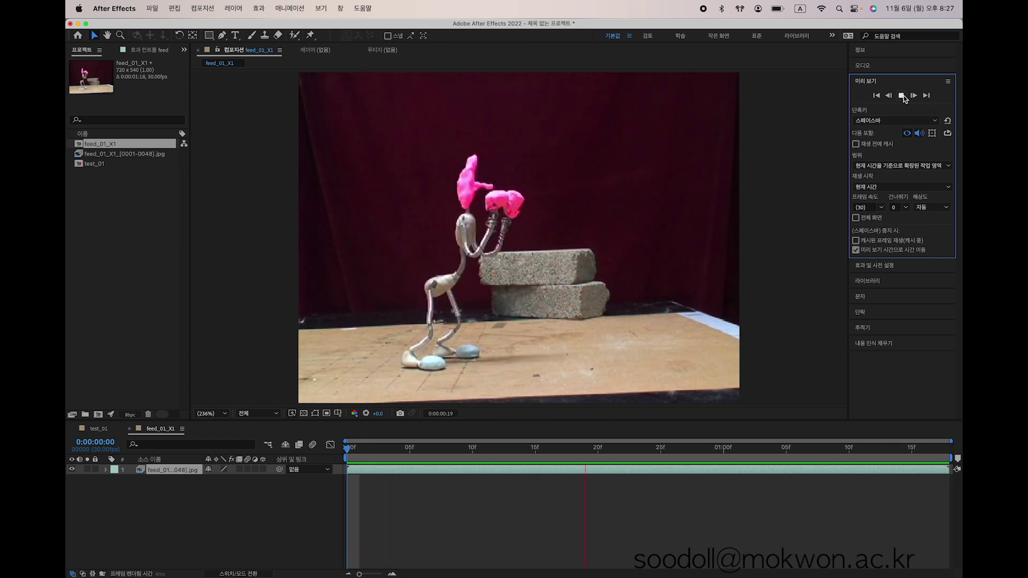
left_click(902, 96)
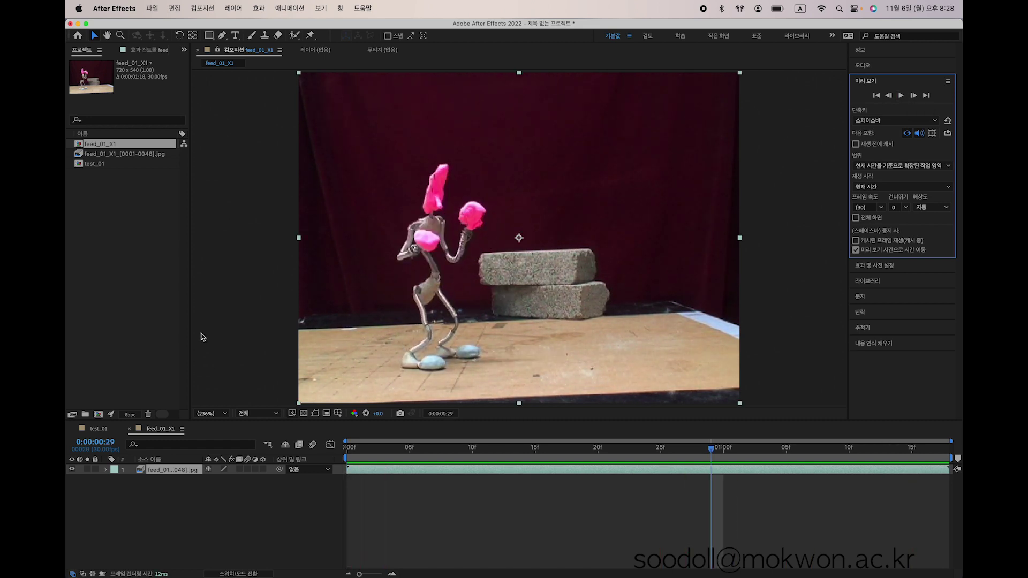
left_click(711, 450)
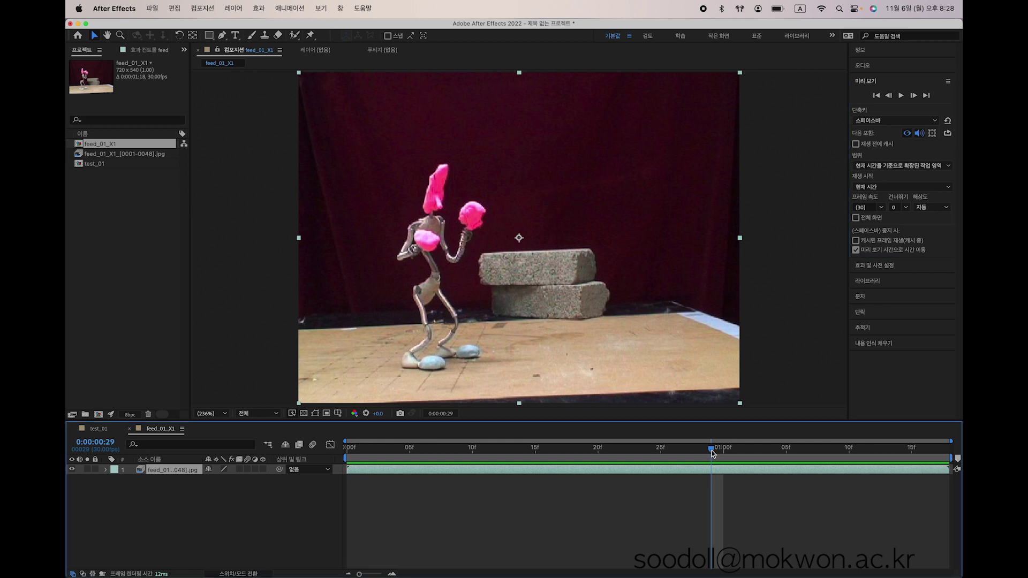
key("space")
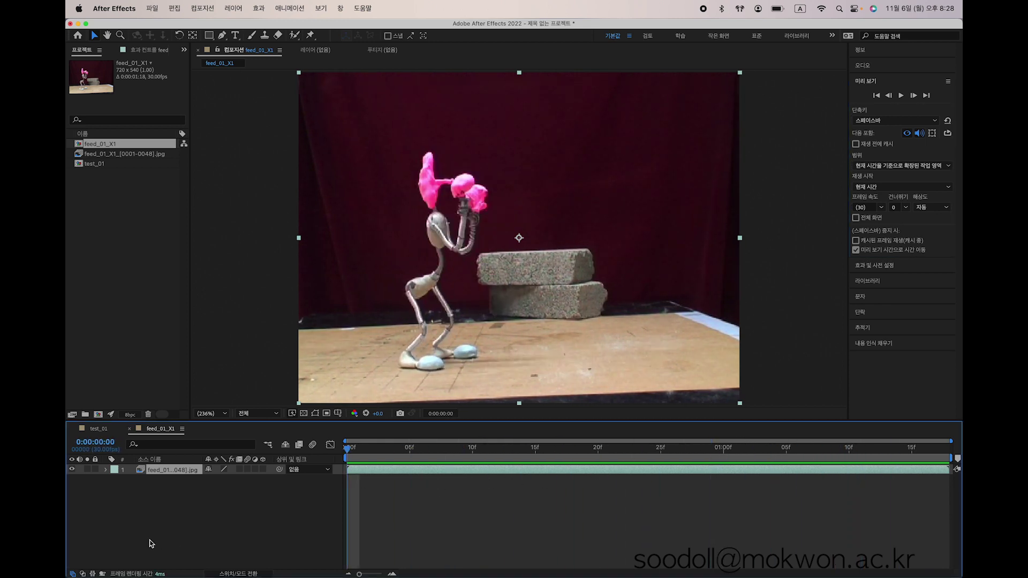
Step: Scrub through the feed_01_X1 timeline to 0:00:01:07 and on to 0:00:01:17 to examine the sequence's length
left_click(464, 485)
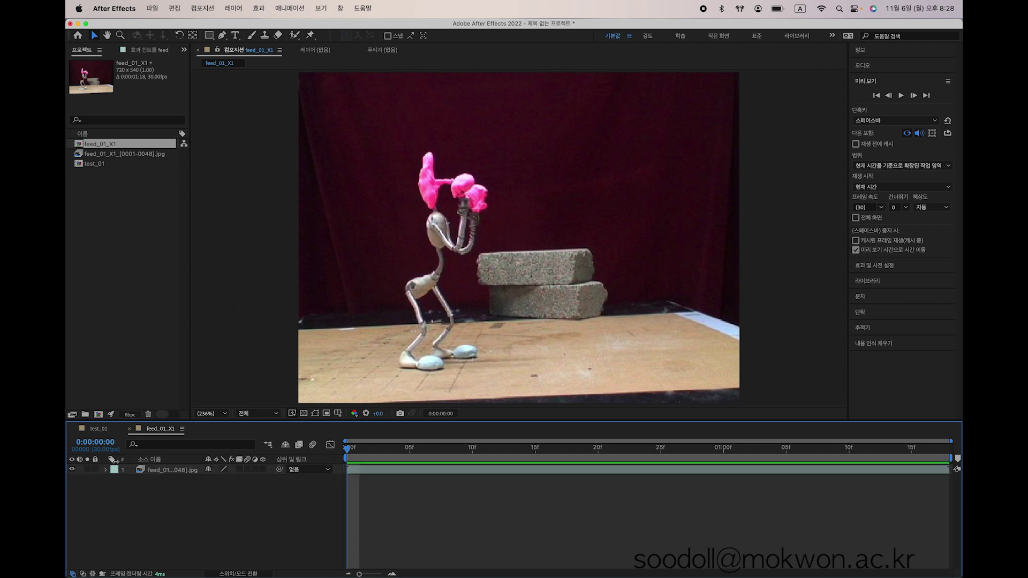
left_click(131, 154)
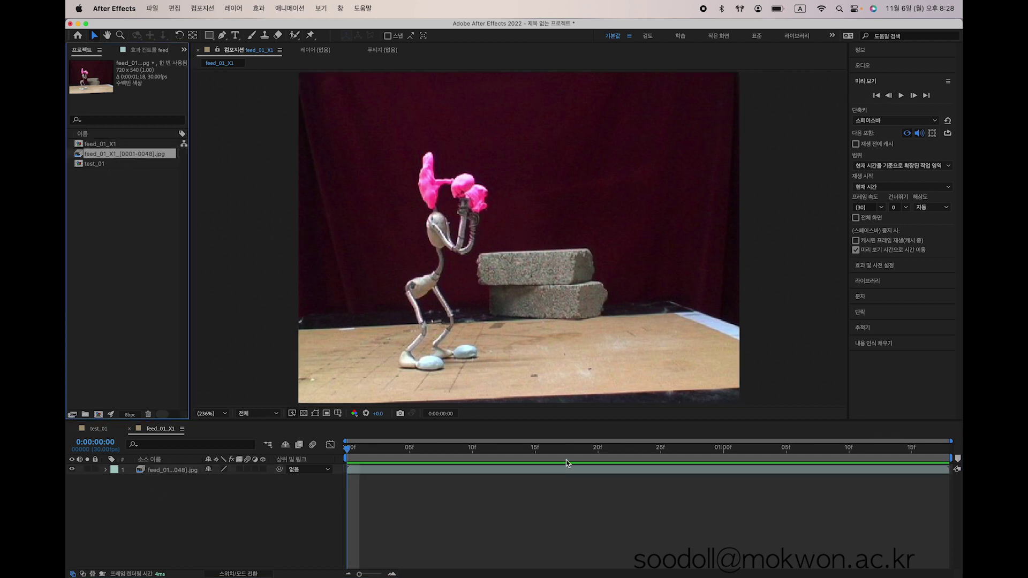
left_click_drag(569, 448, 811, 482)
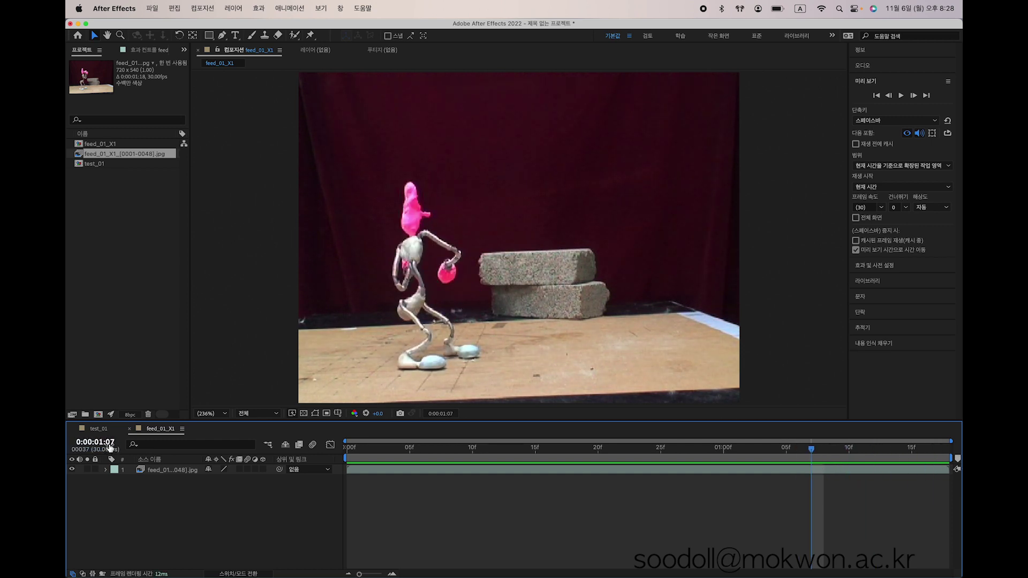
left_click_drag(827, 455, 937, 452)
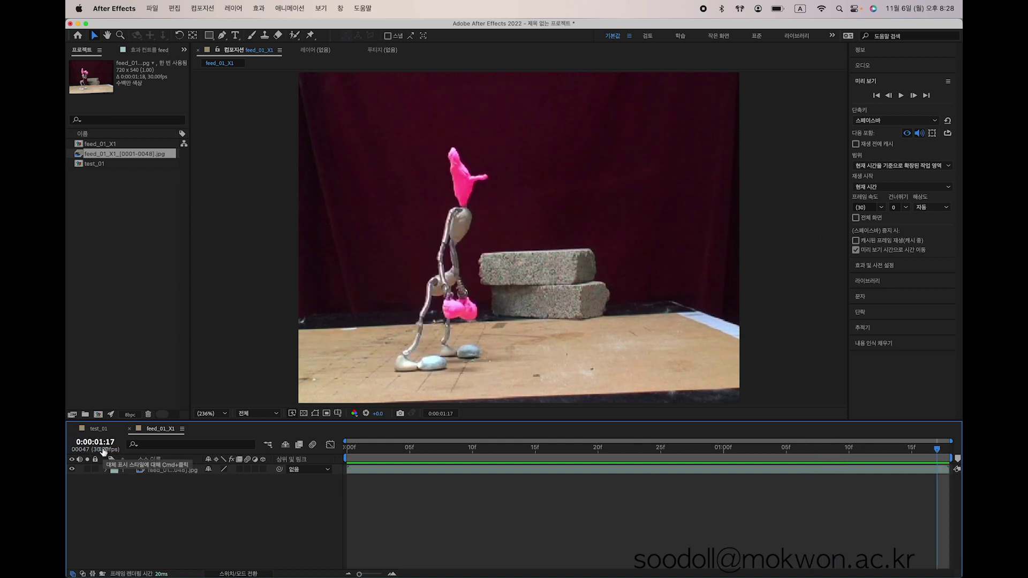
Step: Set the feed_01_X1 composition's duration (지속 시간) to 3 seconds and show its full length in the timeline
left_click(207, 7)
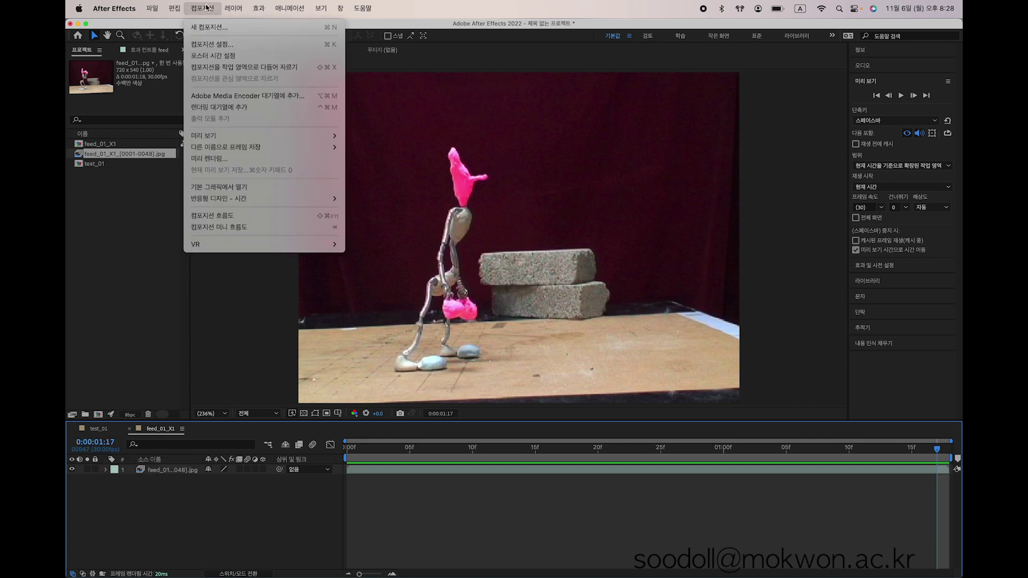
left_click(219, 44)
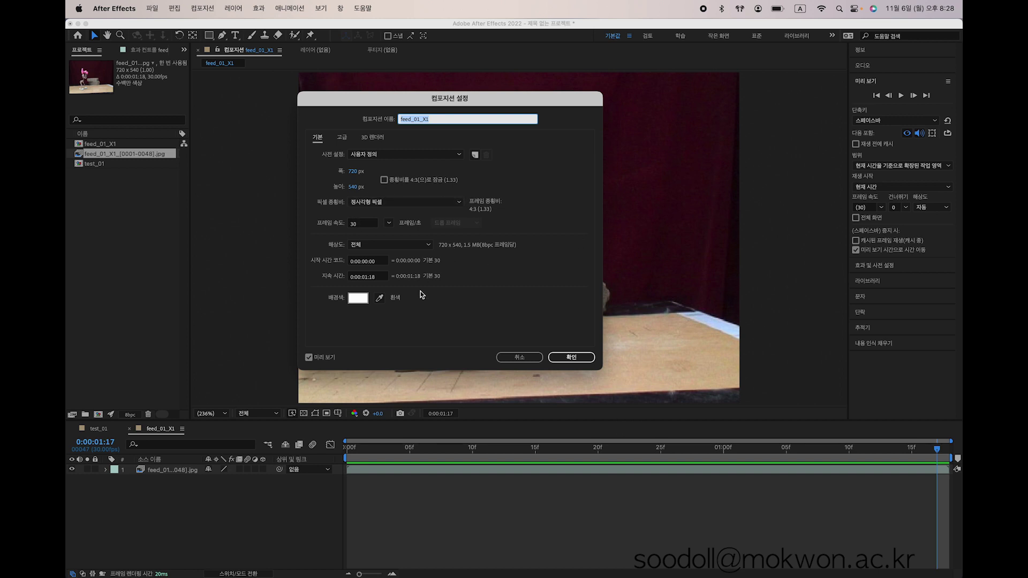
left_click(377, 277)
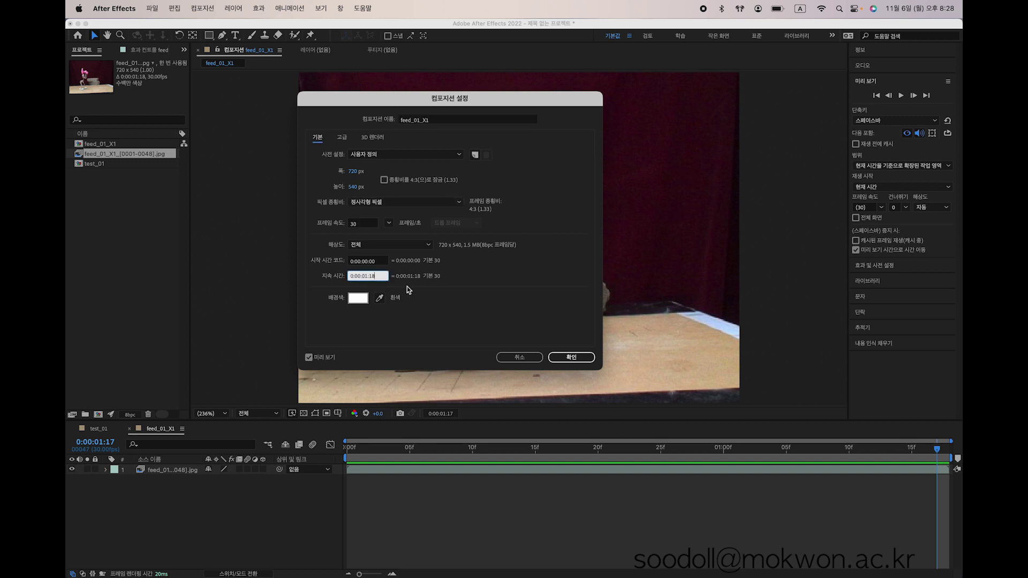
left_click(376, 277)
left_click_drag(381, 275, 342, 277)
type("3")
type(".0")
key("Return")
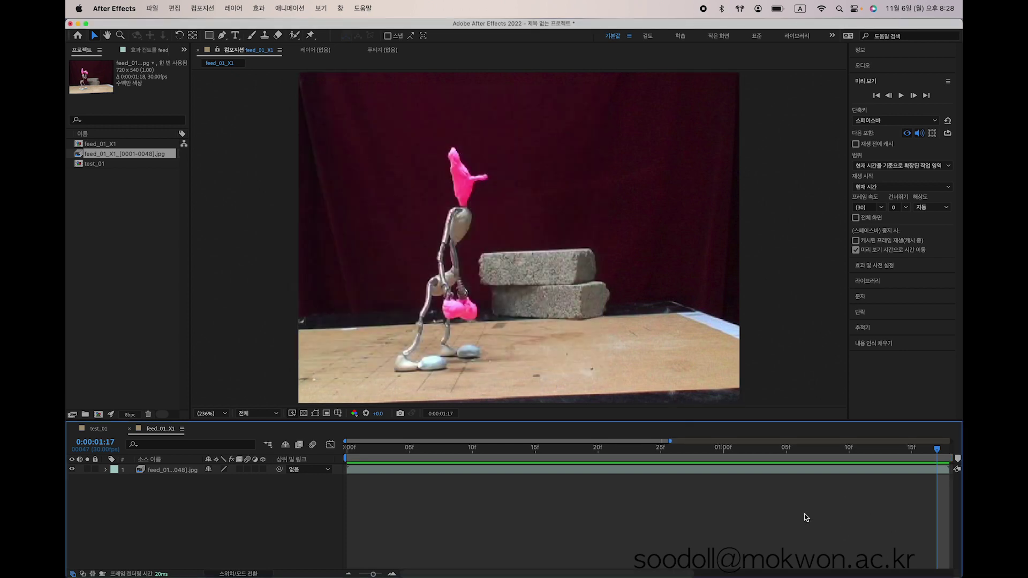
scroll(775, 510, "down", 5)
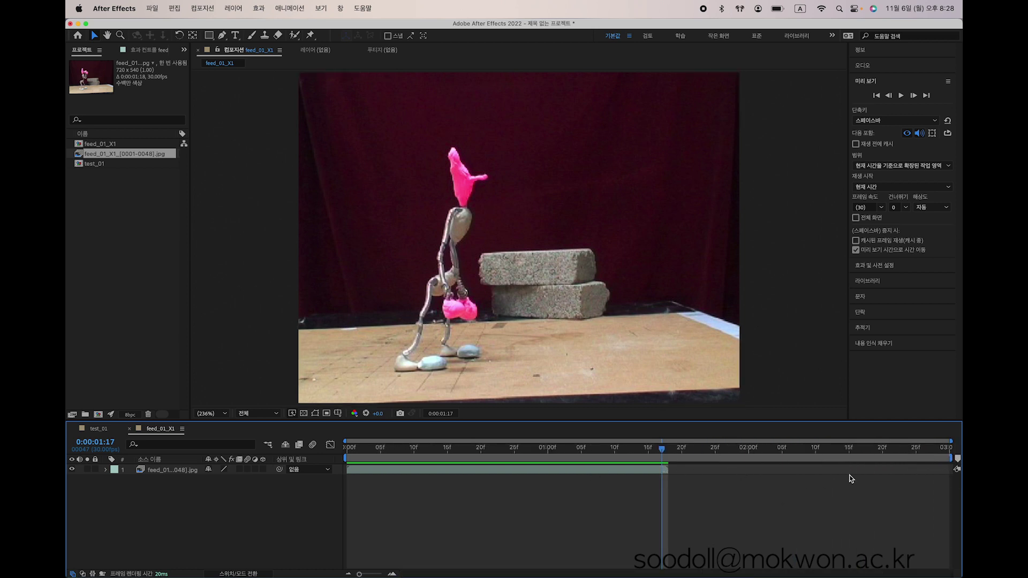
Step: Apply Time Stretch (시간 스트레치) to the feed_01_X1 sequence layer with a stretch factor of 200%
left_click(561, 471)
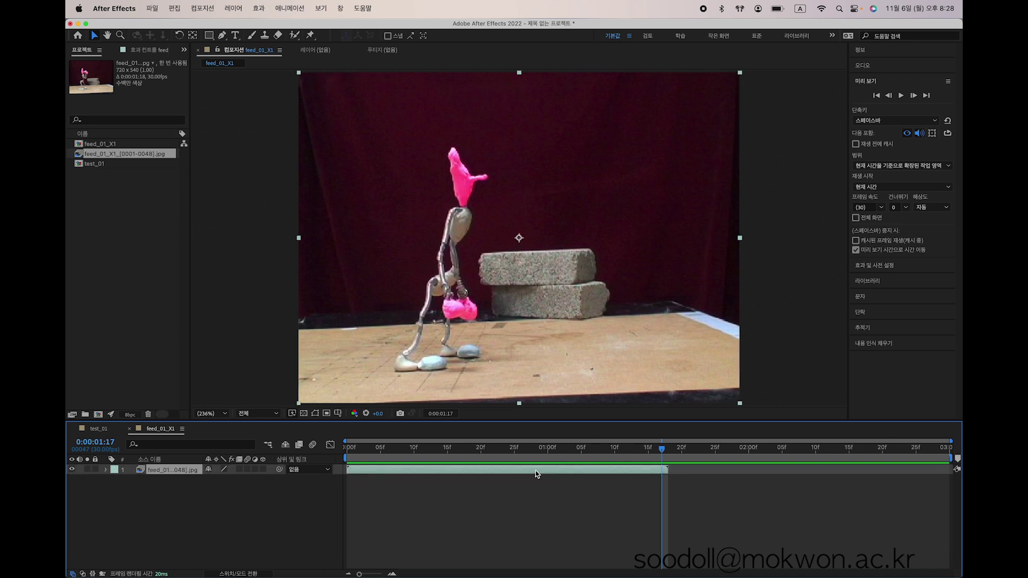
right_click(535, 470)
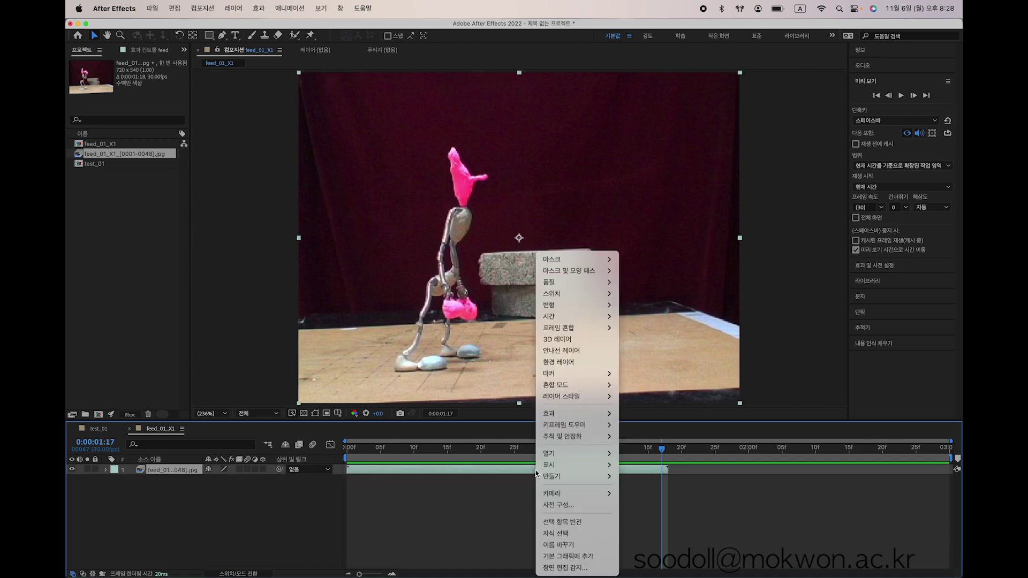
mouse_move(582, 323)
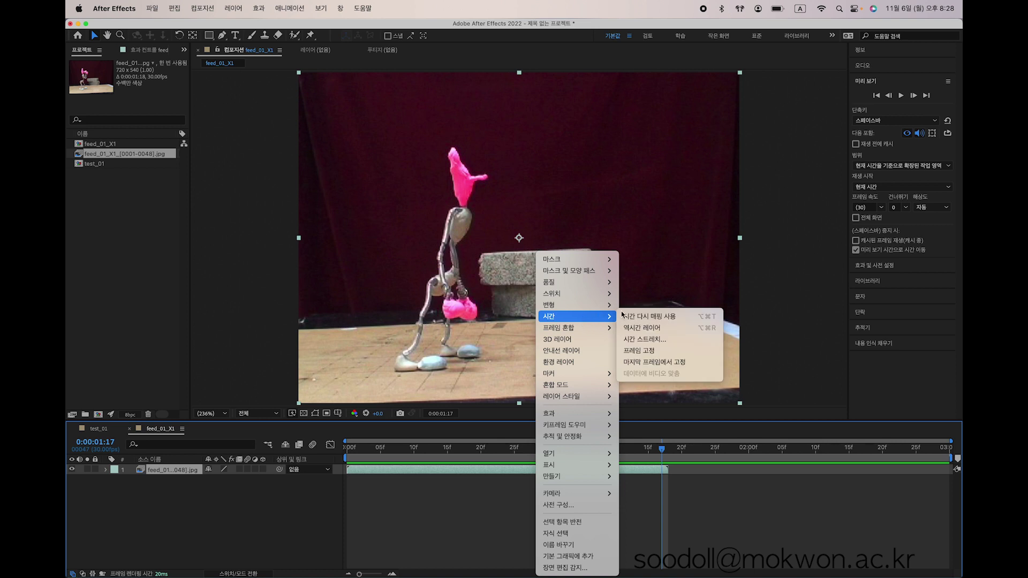
left_click(664, 341)
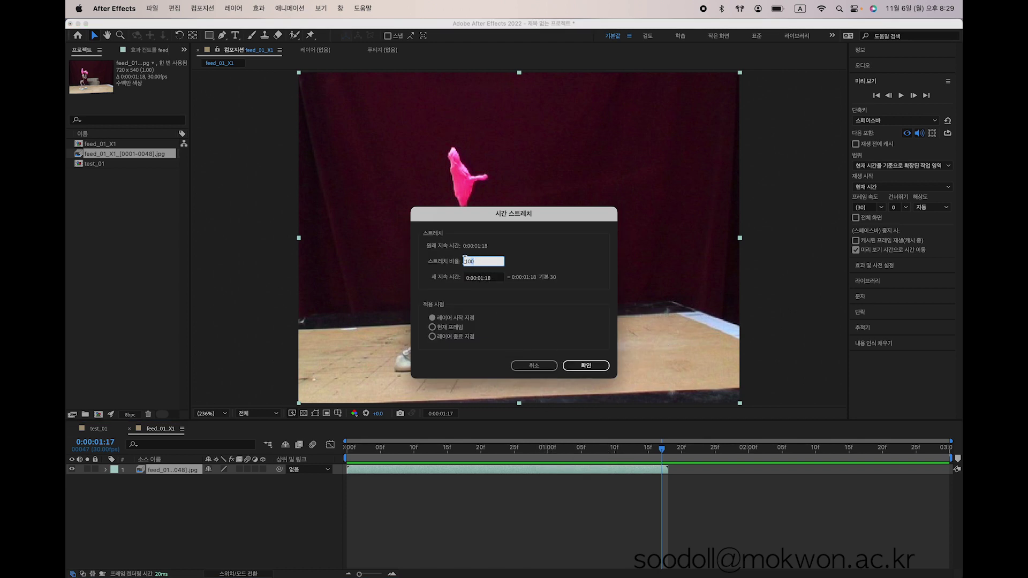
type("2")
key("Return")
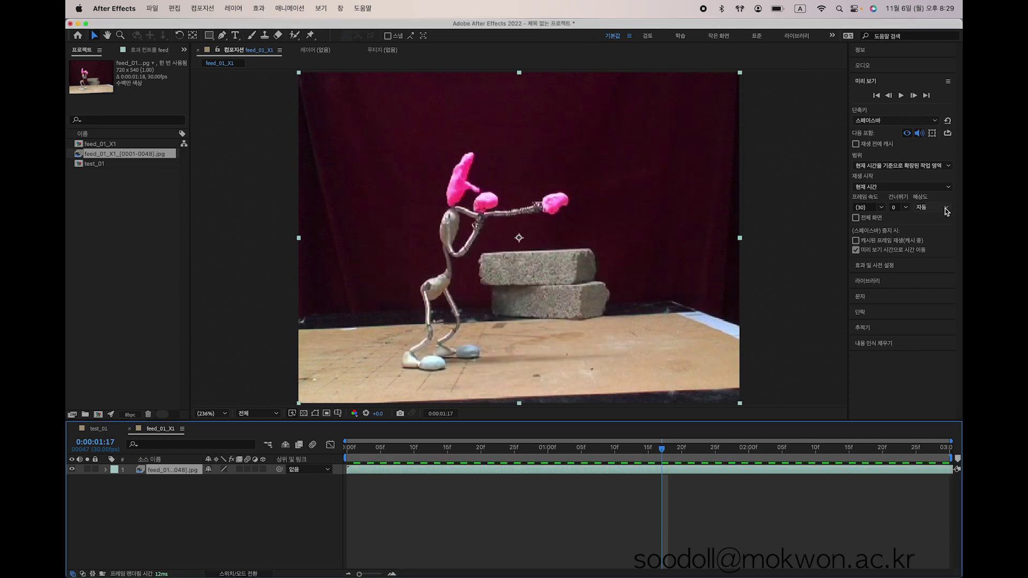
Step: Play the stretched feed_01_X1 sequence and scrub back through it to 0:00:00:16
left_click(901, 96)
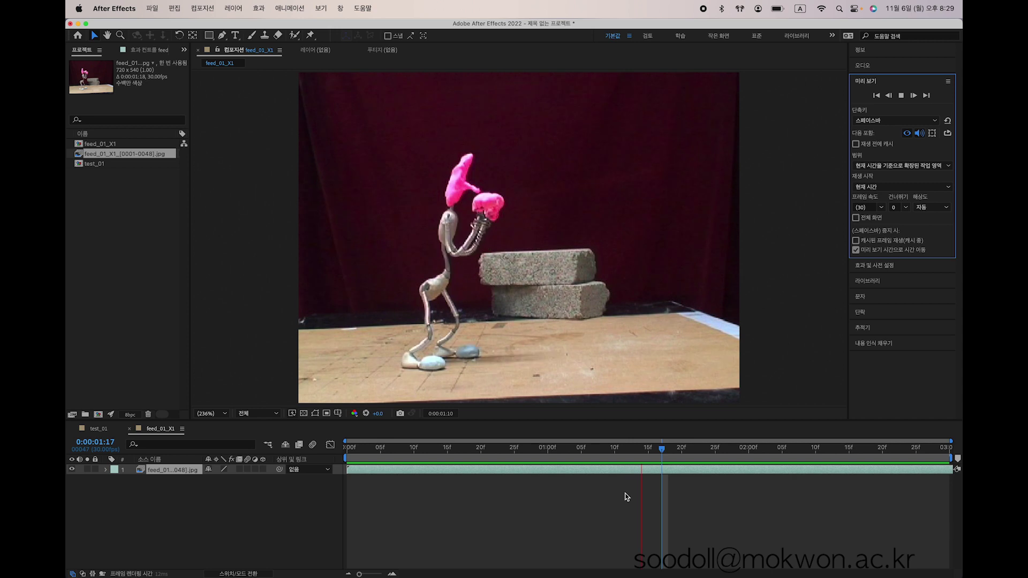
left_click(604, 447)
left_click_drag(503, 455, 455, 453)
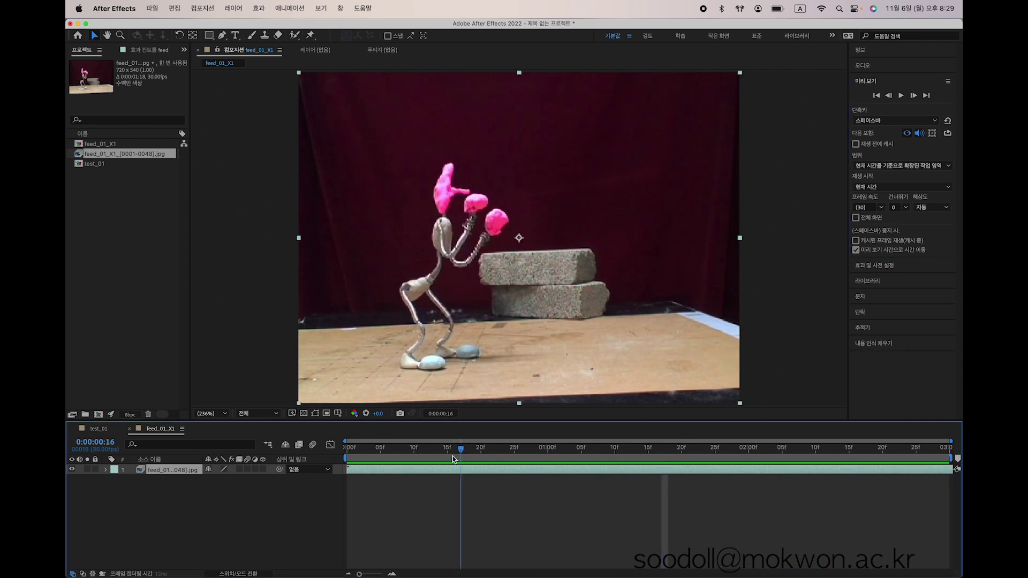
Step: Delete the sequence layer from the timeline and remove the feed_01_X1 composition and its footage from the project
left_click(431, 523)
left_click(432, 471)
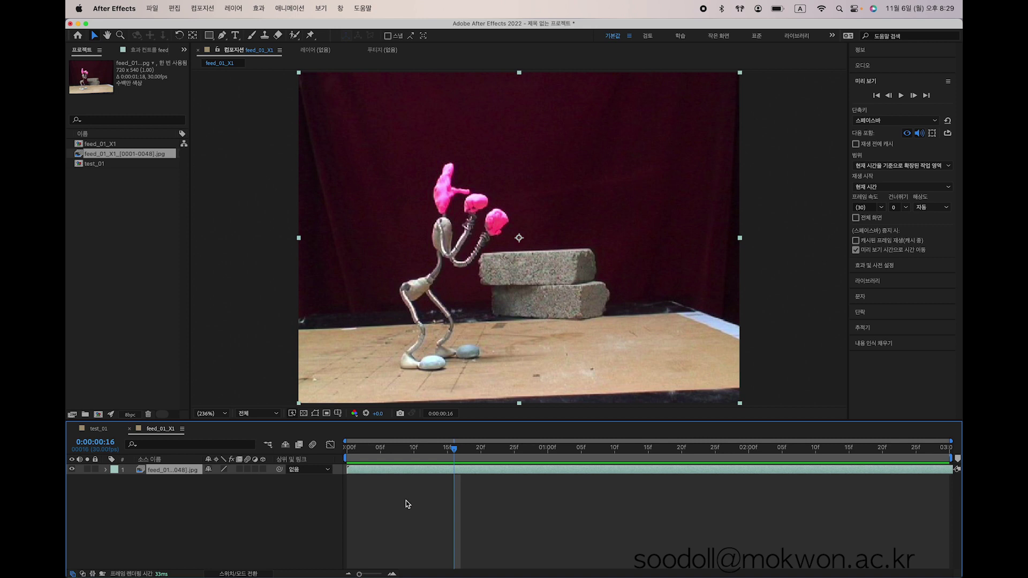
key("Delete")
left_click(119, 224)
left_click_drag(138, 205, 135, 155)
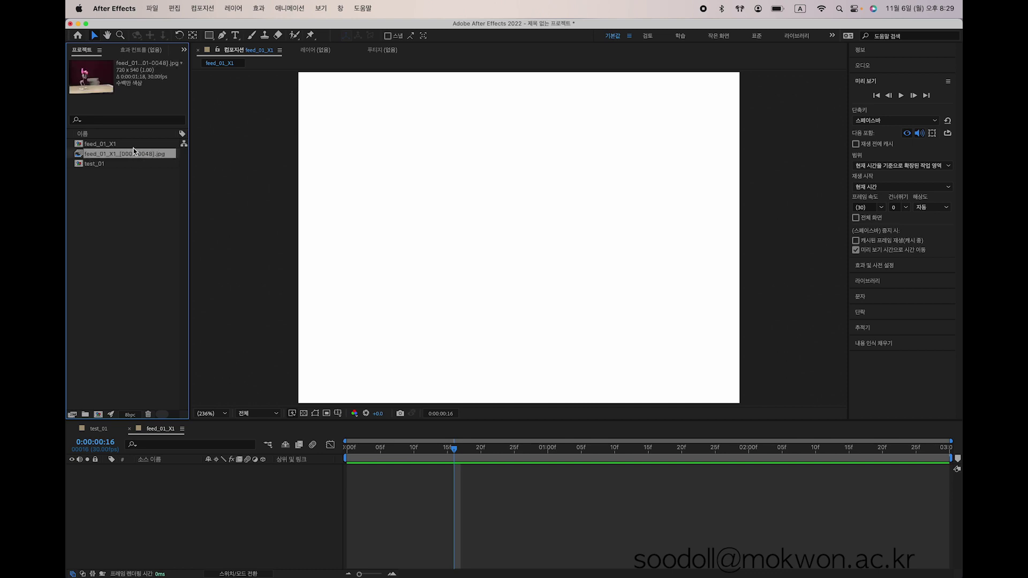
left_click(133, 146, "shift")
key("Delete")
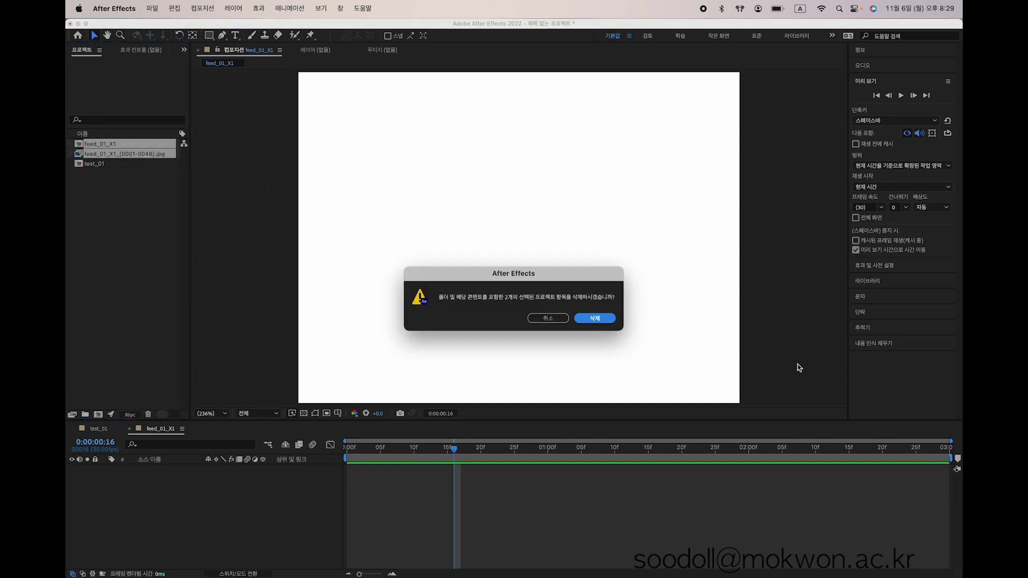
left_click(594, 318)
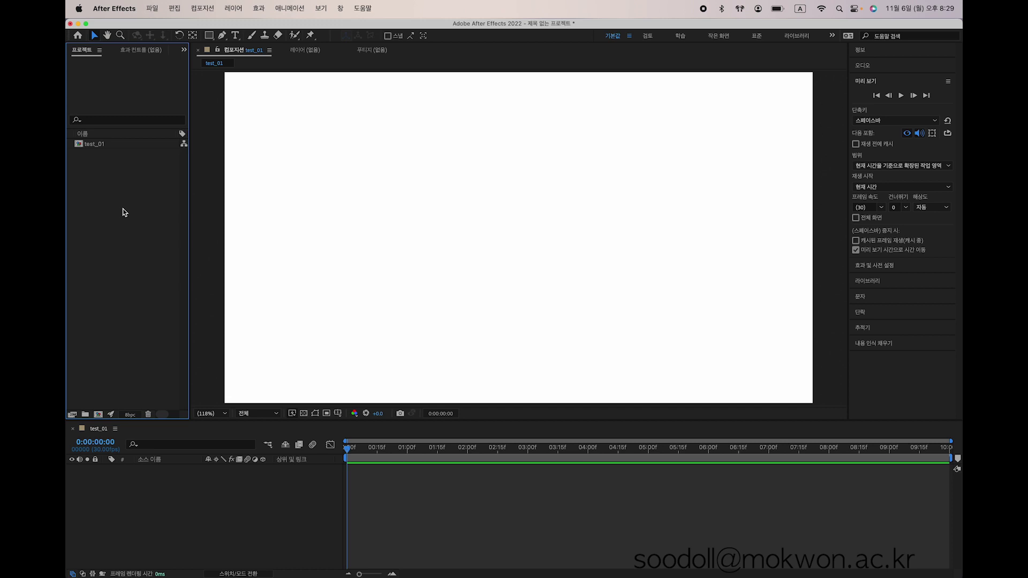
Step: Import feed_01_X1_0048.jpg from hit_sorce as a single image with the ImporterJPEG sequence option disabled
double_click(124, 241)
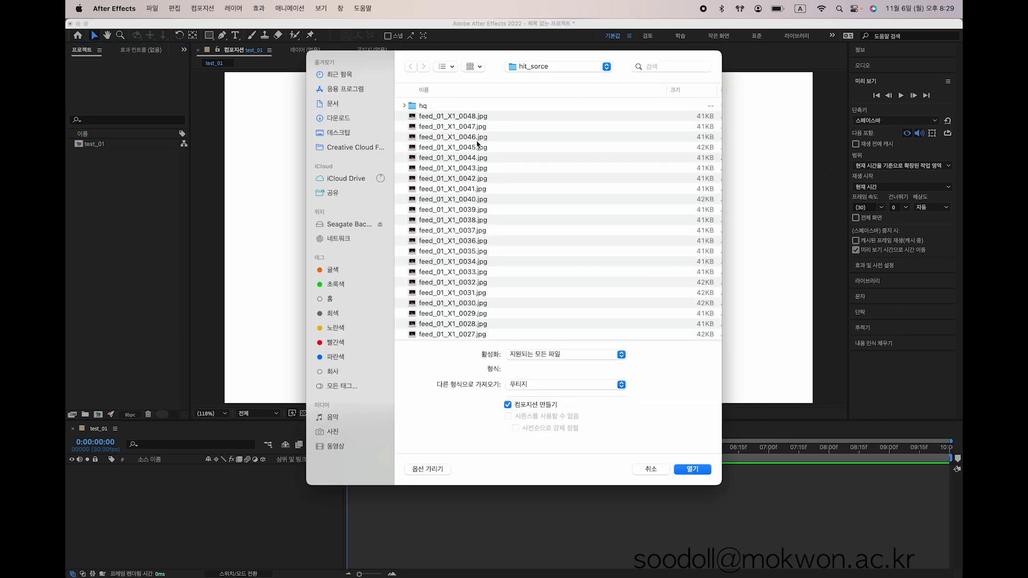
left_click(470, 118)
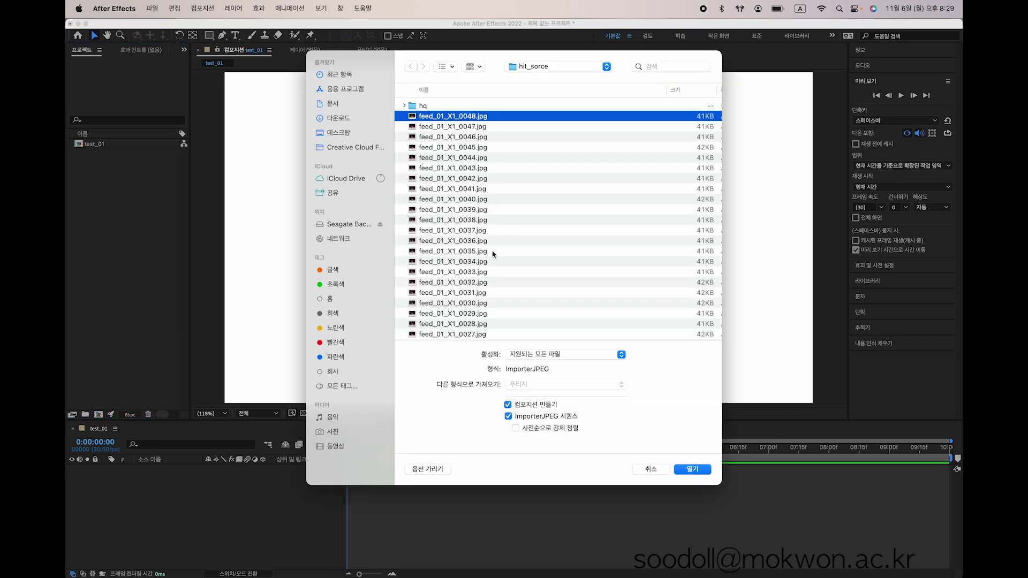
left_click(509, 417)
left_click(697, 472)
left_click(85, 245)
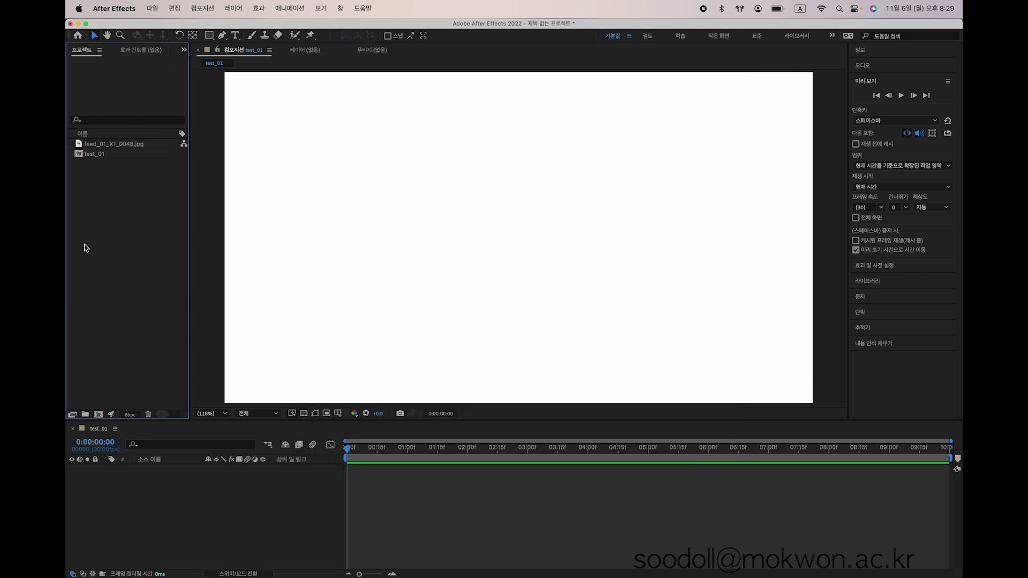
Step: Delete the single image feed_01_X1_0048.jpg from the project
left_click(106, 148)
left_click(127, 213)
left_click(134, 143)
key("Delete")
Step: Create a project folder named puppet and expand it
left_click(85, 416)
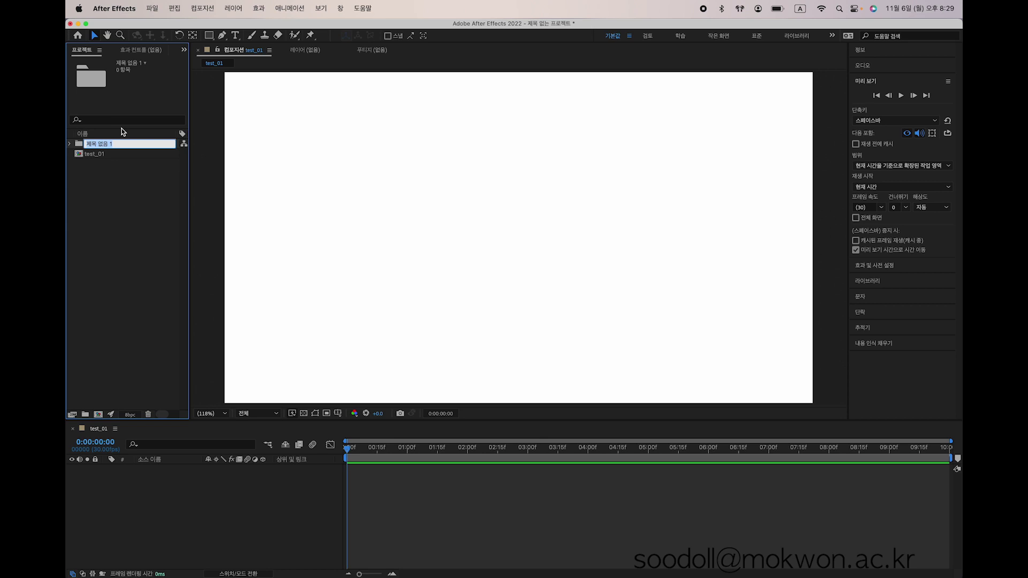
type("ㅁ")
key("Return")
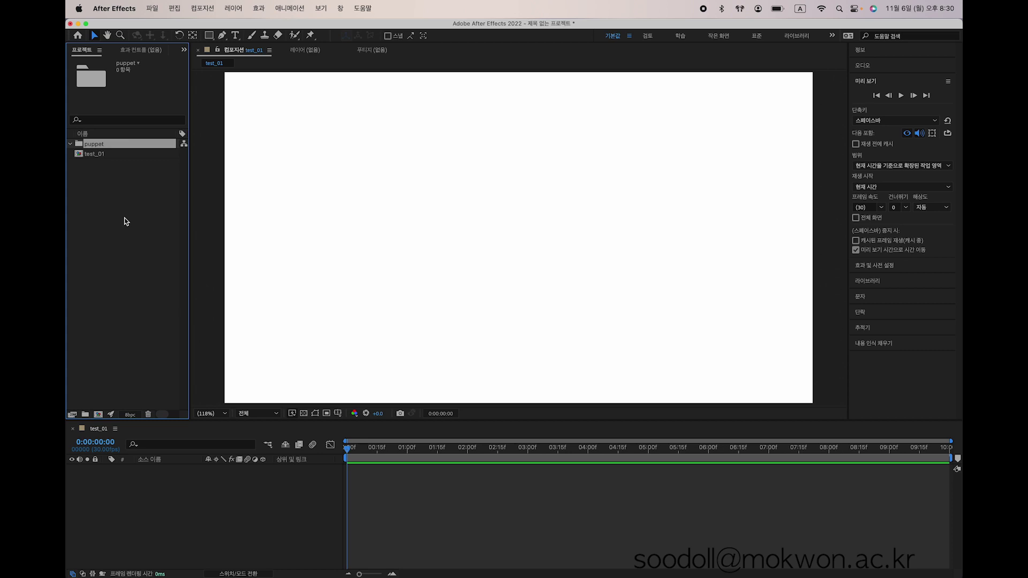
right_click(119, 144)
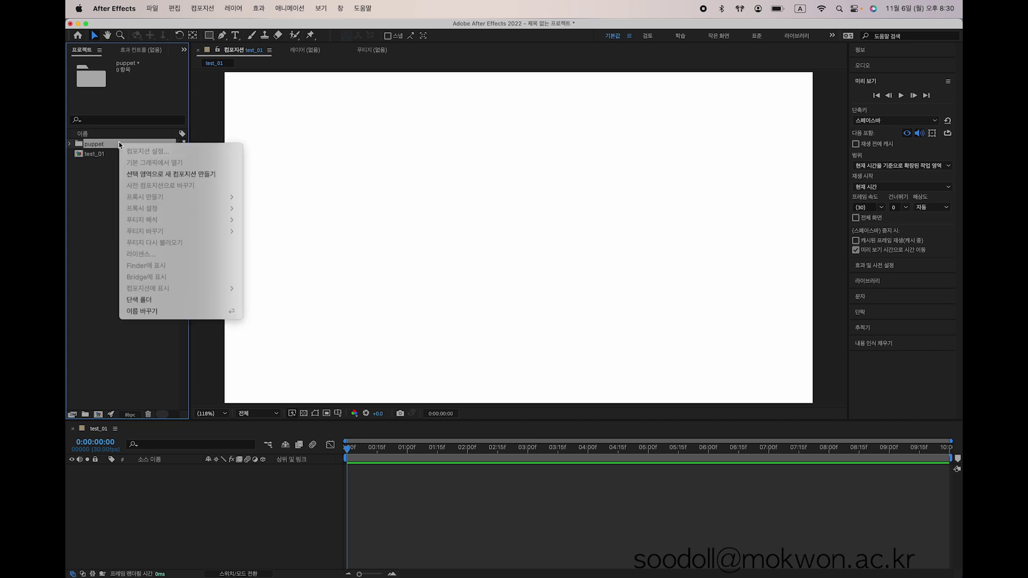
left_click(82, 145)
left_click(70, 144)
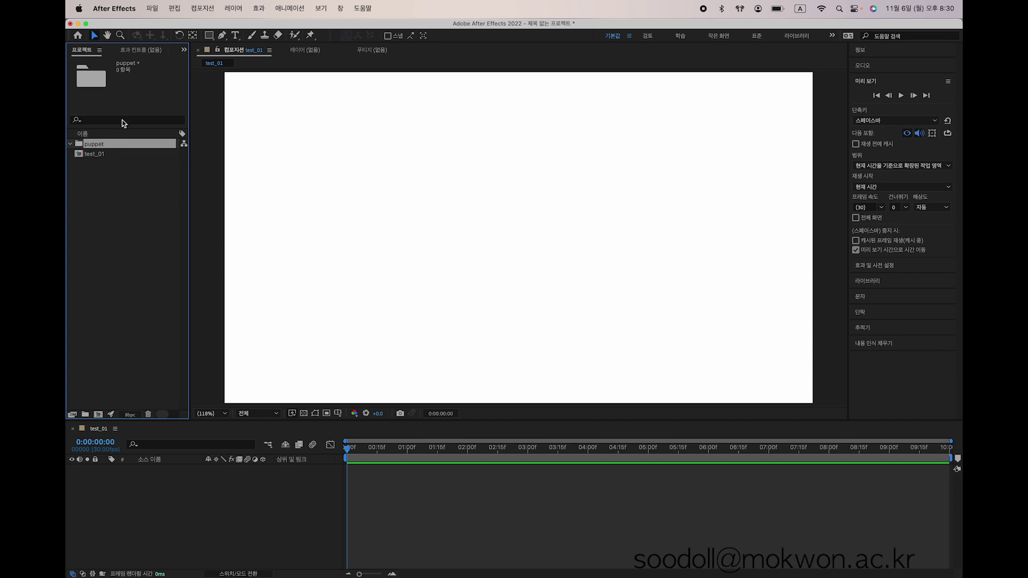
Step: Import feed_01_X1_0001.jpg through feed_01_X1_0048.jpg from hit_sorce into the puppet folder as separate images without the ImporterJPEG sequence option
left_click(155, 8)
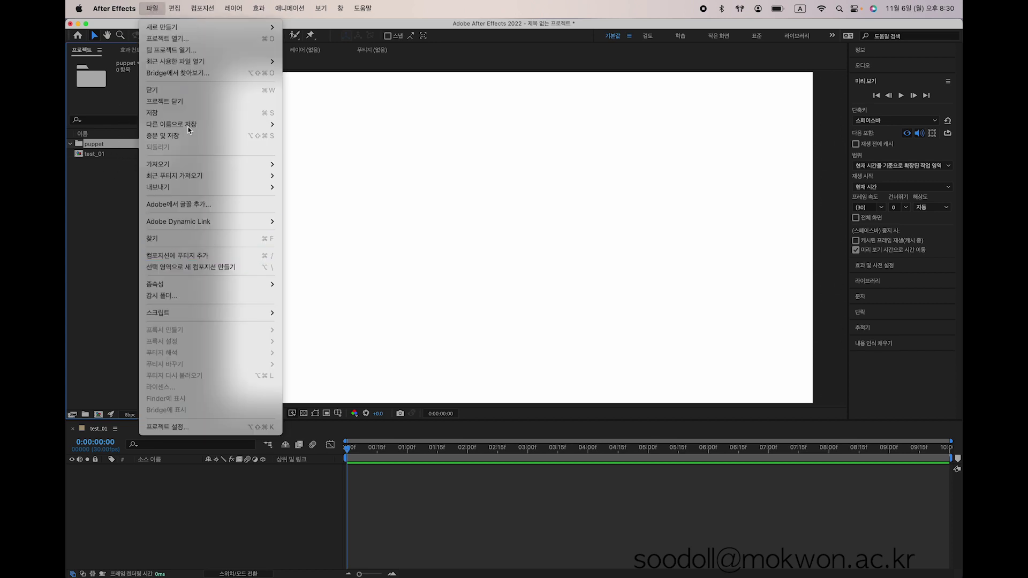
mouse_move(176, 166)
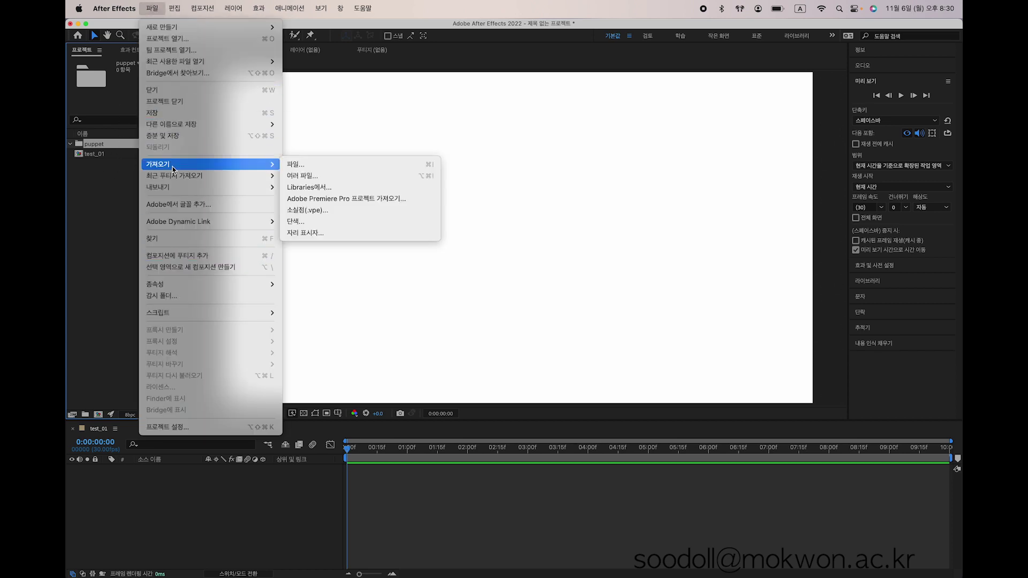
left_click(320, 169)
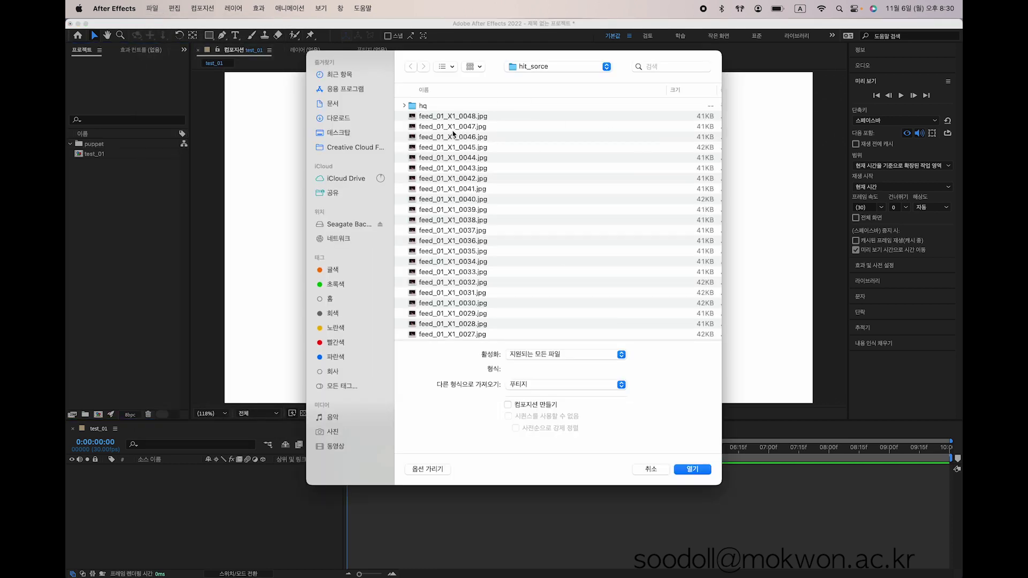
left_click(480, 117)
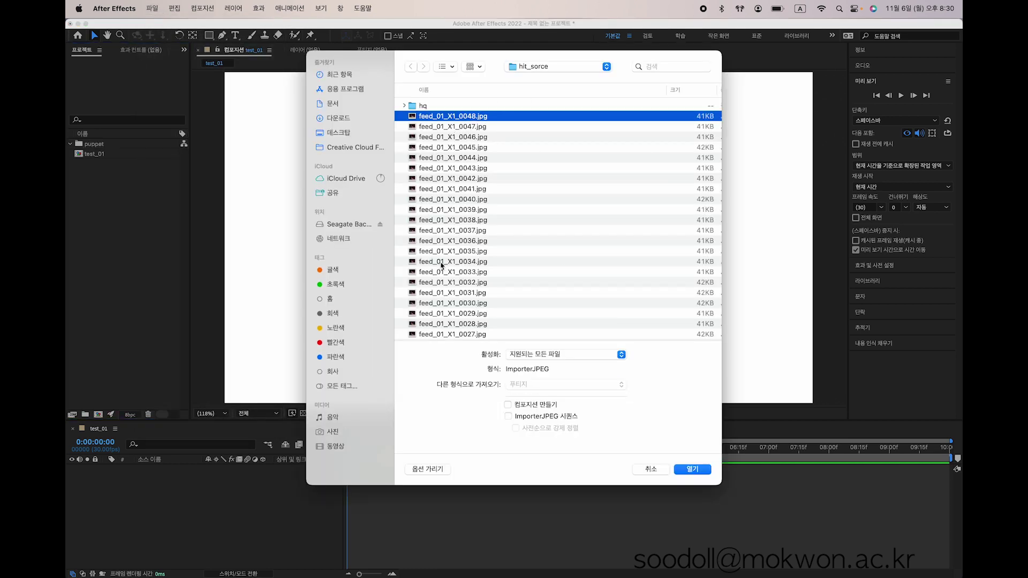
scroll(442, 264, "down", 10)
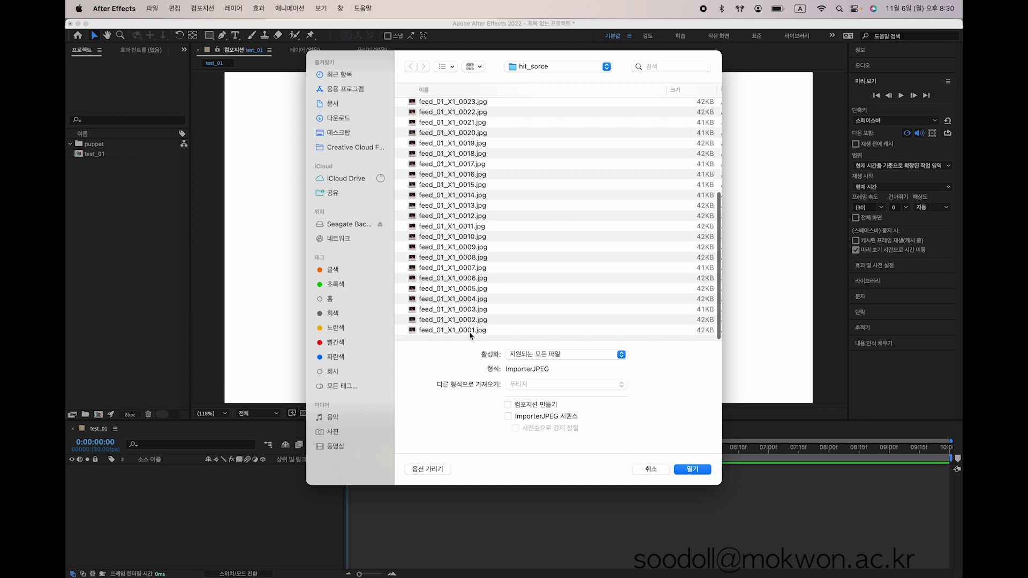
left_click(471, 332, "shift")
scroll(478, 225, "up", 10)
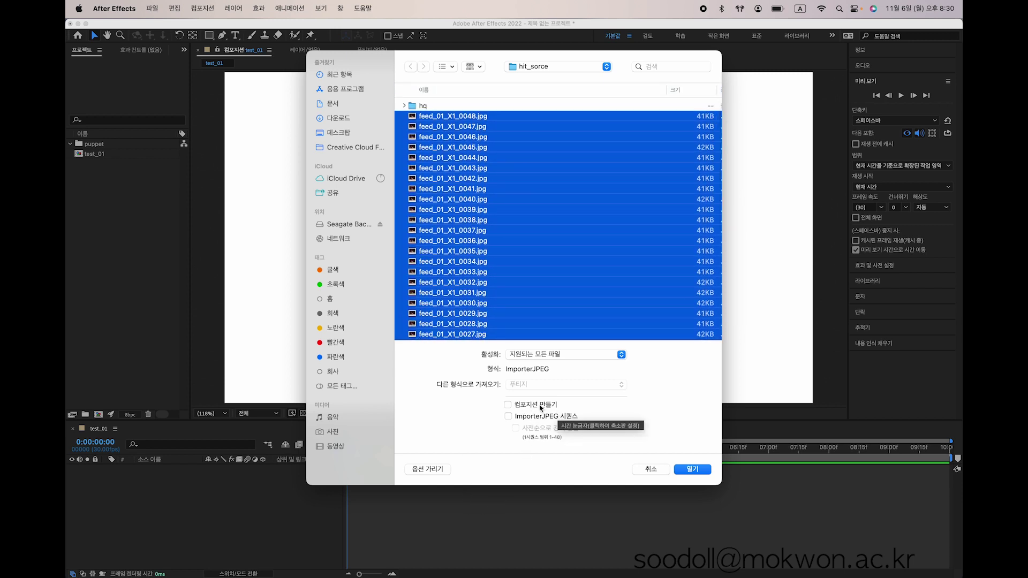
left_click(702, 469)
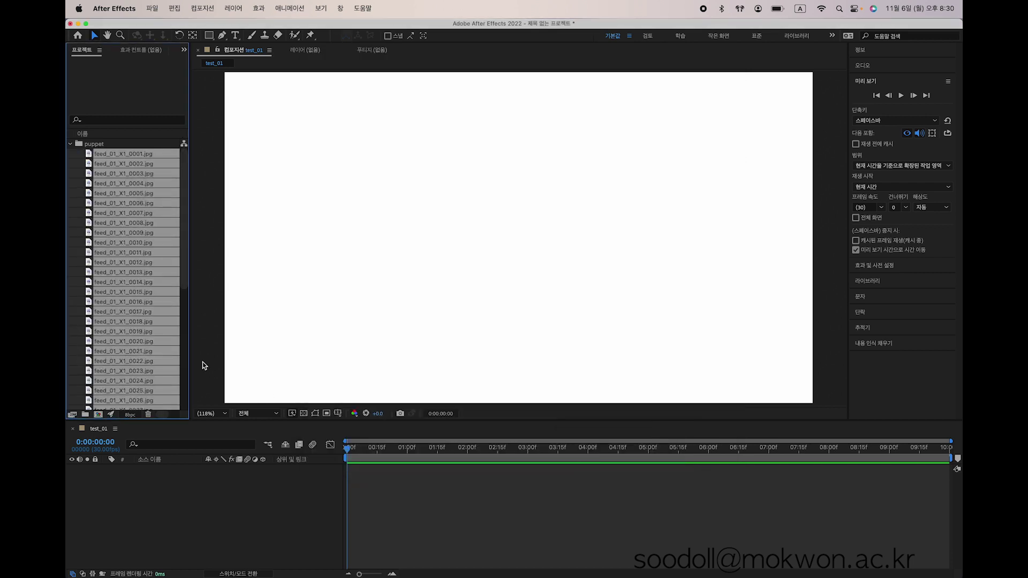
Step: Examine the contents of the puppet folder and compare the thumbnails of the first nine feed_01_X1 images
left_click(70, 143)
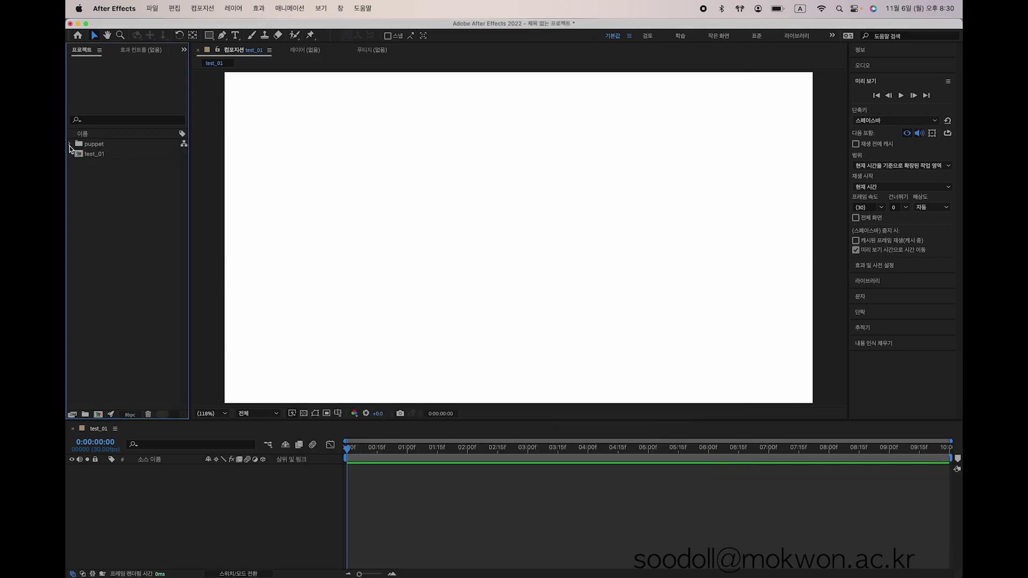
left_click(70, 144)
left_click(128, 155)
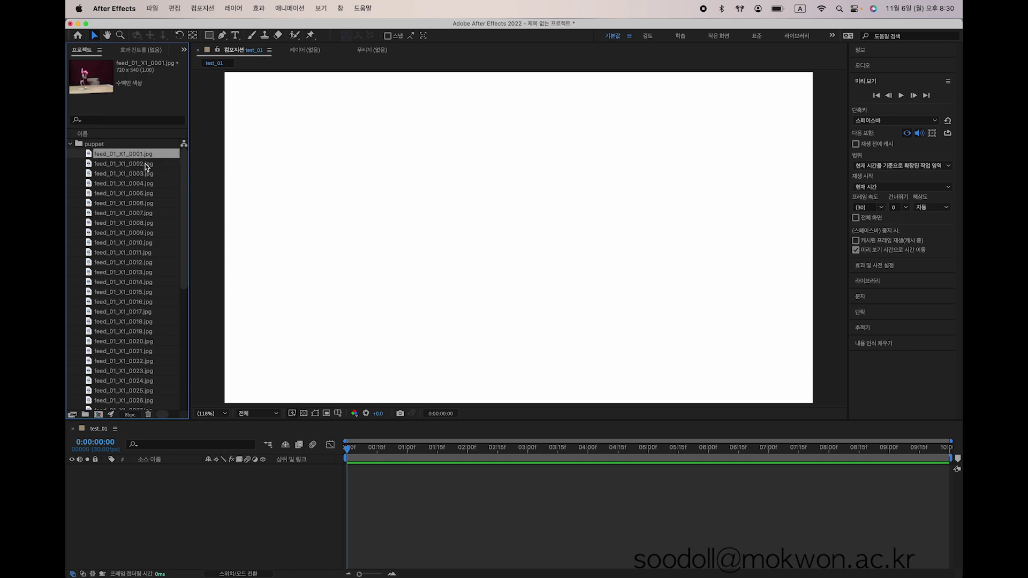
key("Down")
key("Down")
key("Down")
key("Down")
key("Down")
key("Down")
key("Down")
key("Down")
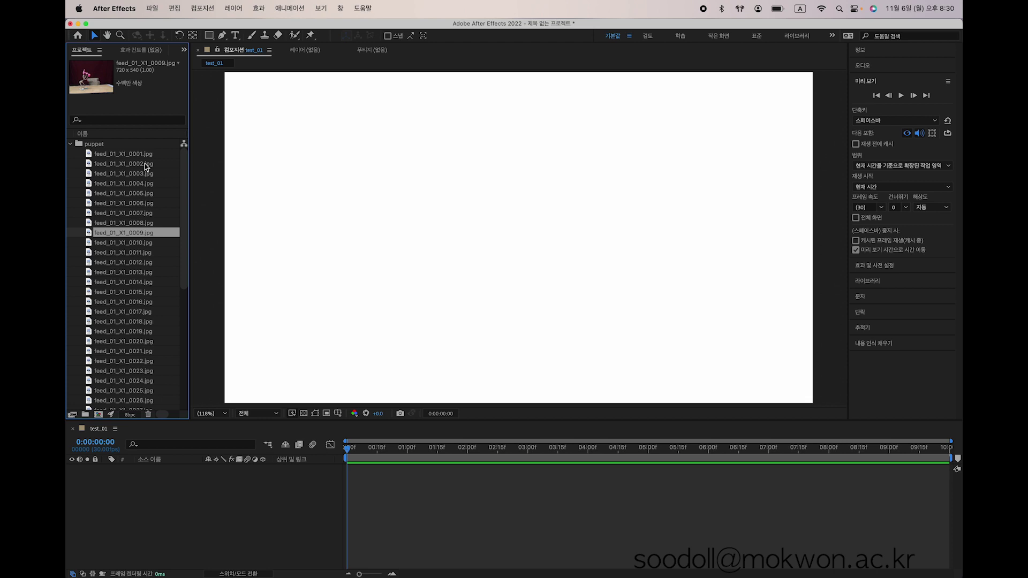
key("Up")
key("Up")
key("Up")
key("Up")
key("Up")
key("Up")
key("Up")
key("Up")
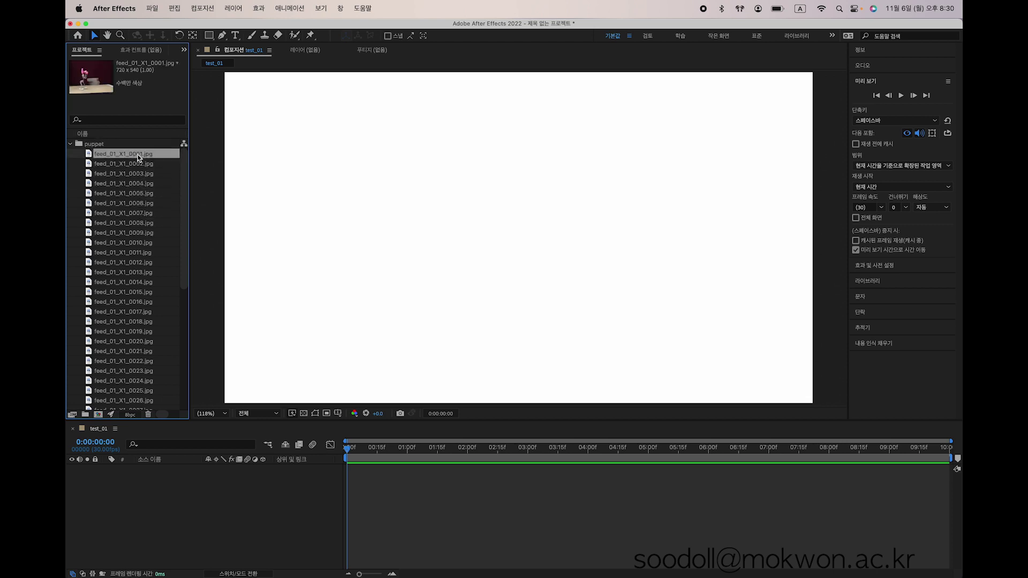
scroll(127, 226, "down", 5)
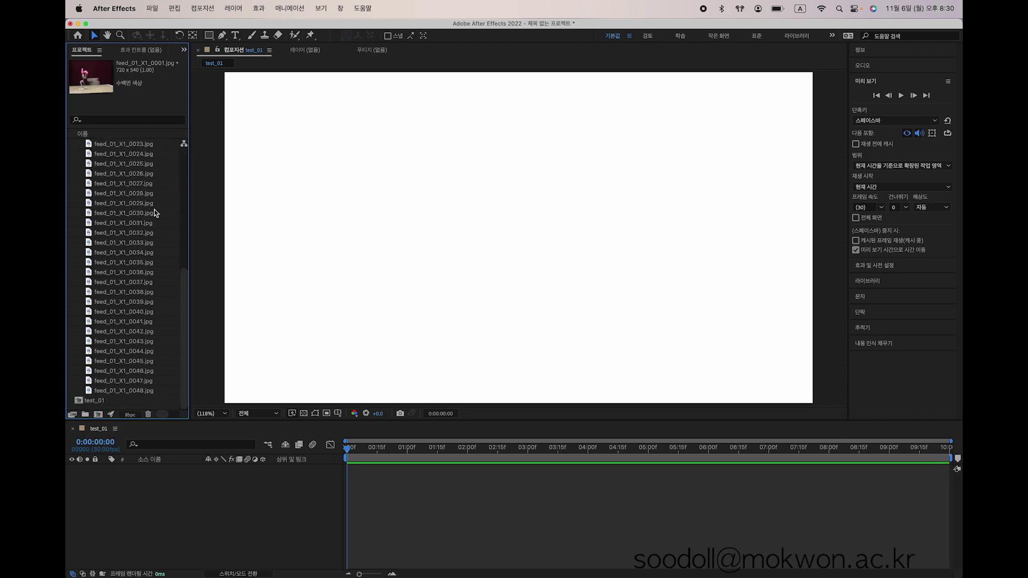
scroll(163, 195, "up", 5)
left_click(130, 164)
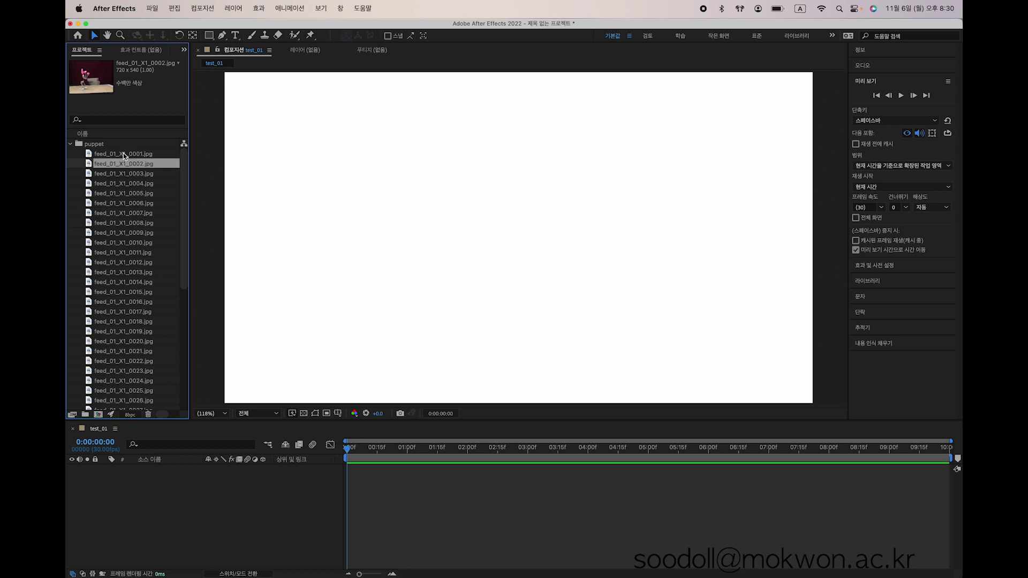
left_click(123, 153)
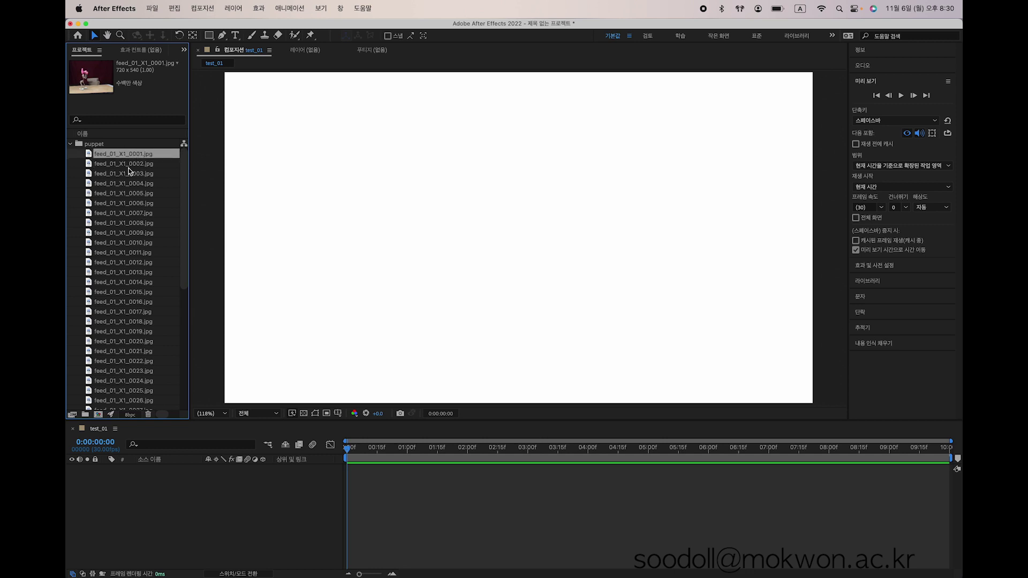
left_click(133, 164)
left_click(137, 154)
scroll(128, 219, "down", 5)
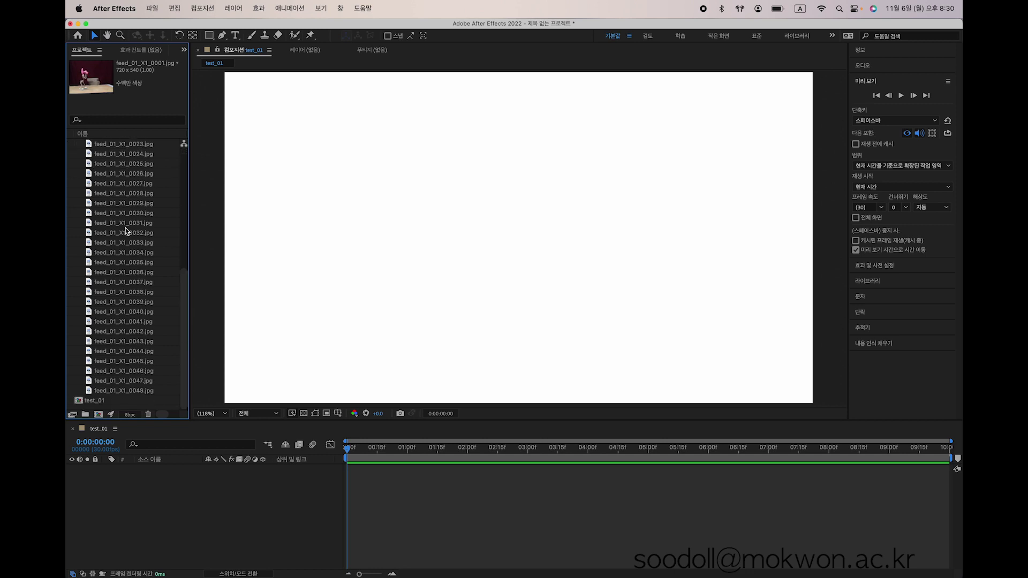
left_click(124, 391, "shift")
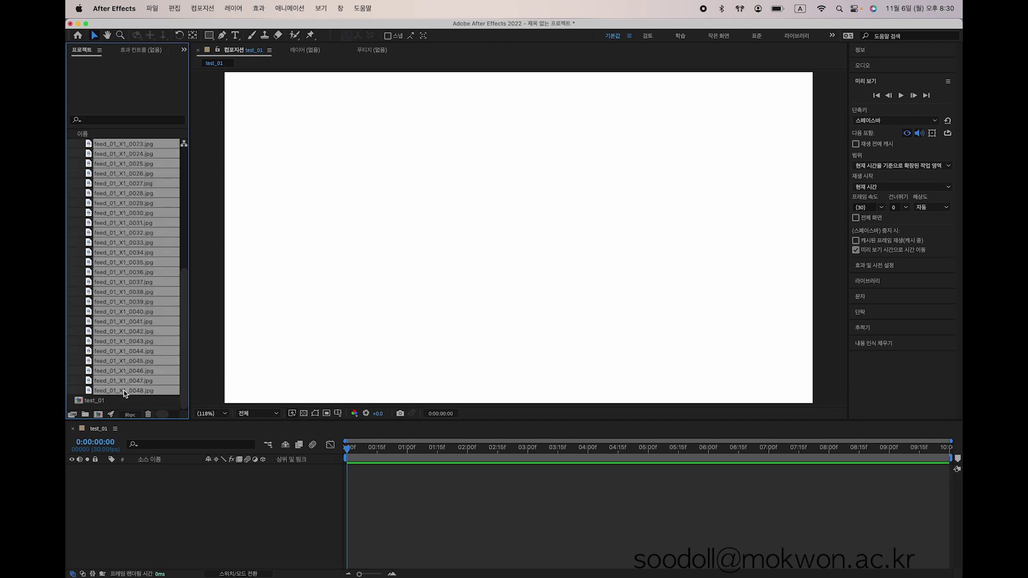
scroll(122, 293, "up", 5)
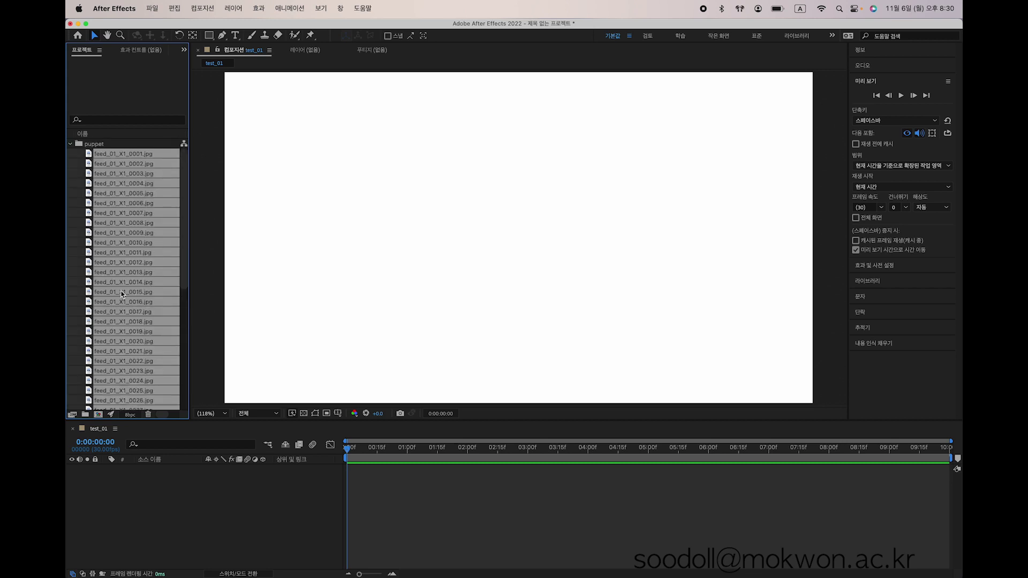
left_click(69, 182)
Step: Widen the Project panel so that the type and size columns show beside the image names
left_click(112, 155)
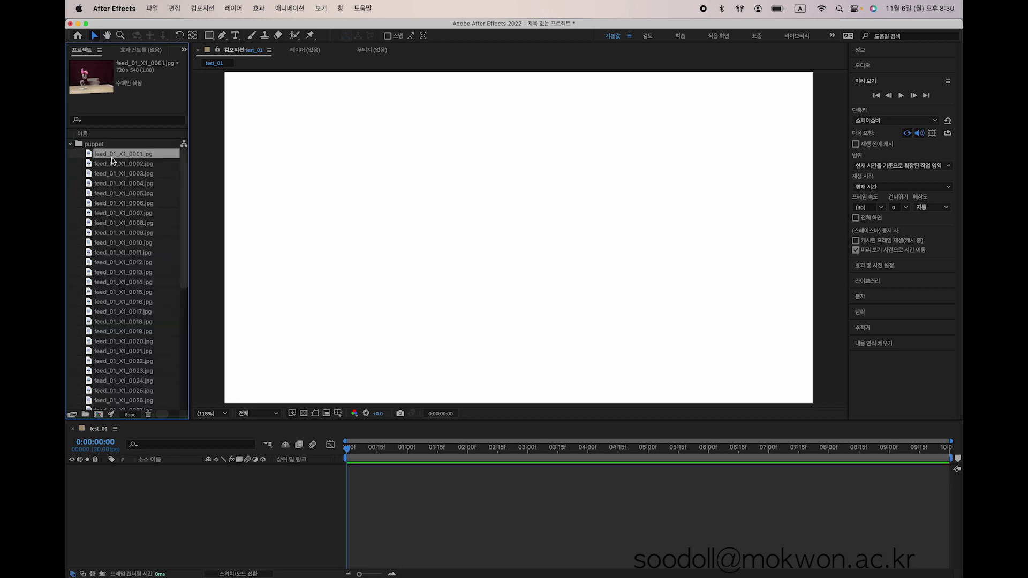
scroll(112, 298, "right", 5)
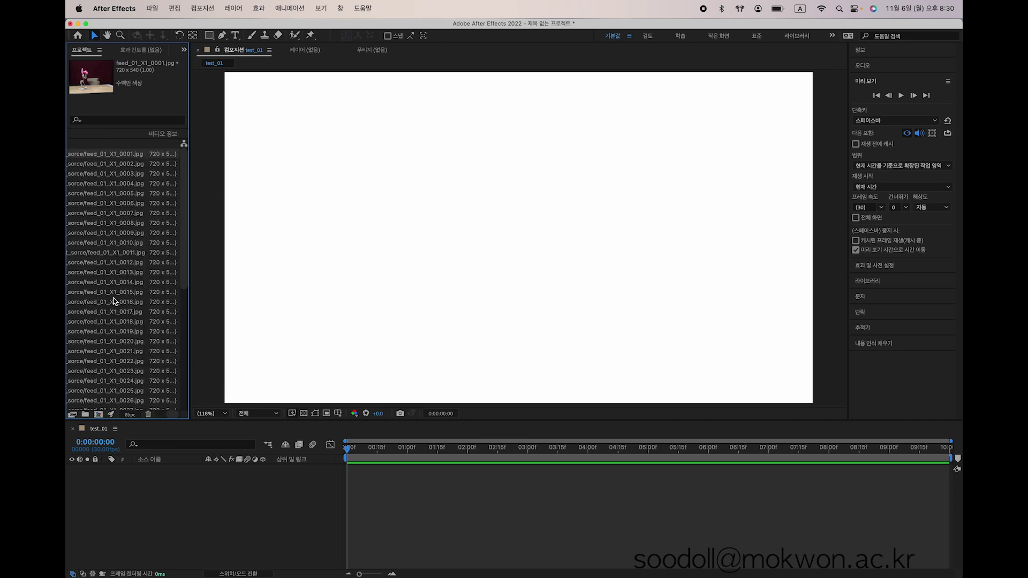
left_click_drag(191, 292, 332, 293)
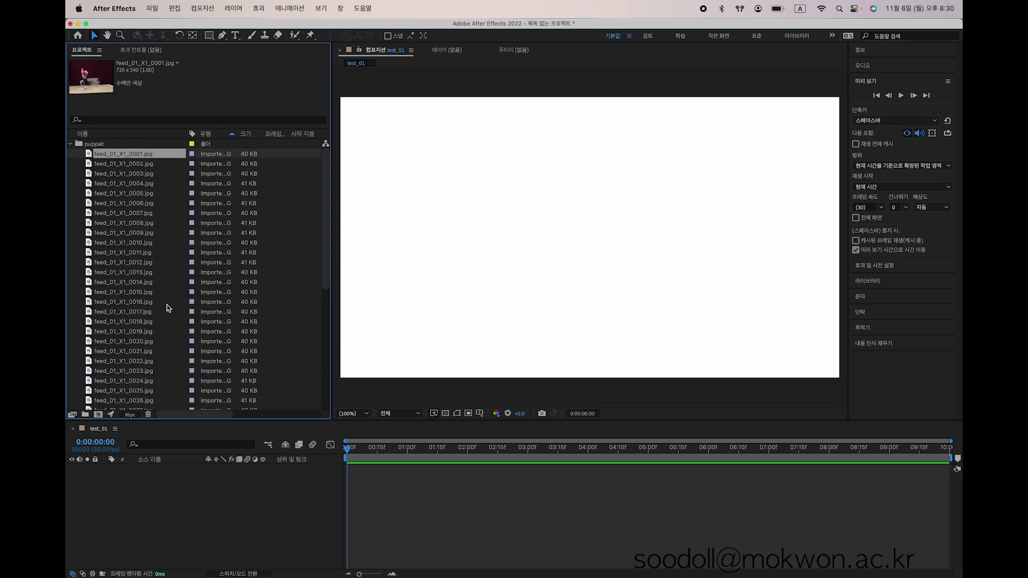
Step: Start a new composition from the selection of all images from feed_01_X1_0001.jpg to feed_01_X1_0048.jpg
left_click(132, 223)
left_click(140, 157)
scroll(131, 271, "down", 3)
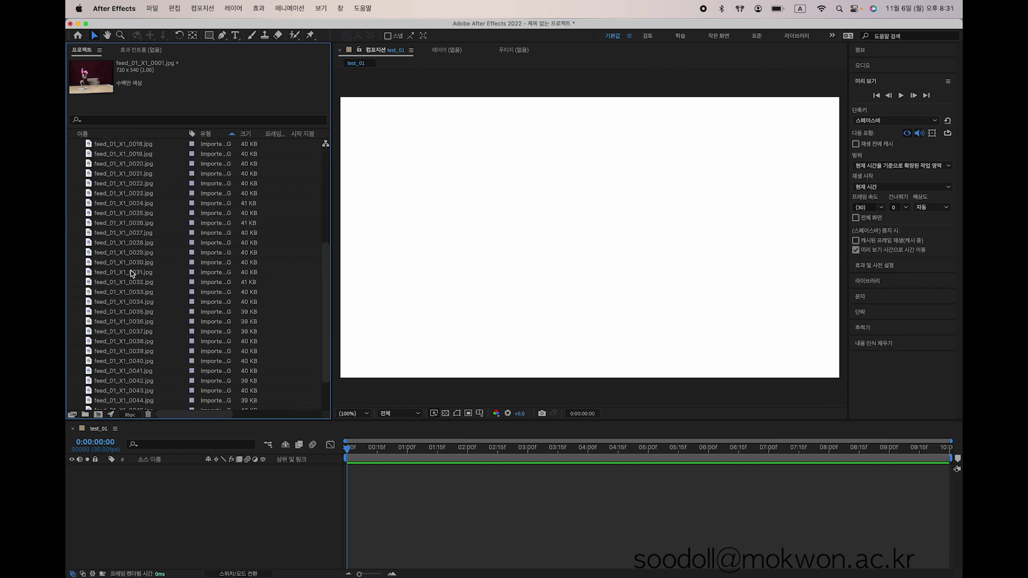
scroll(131, 271, "down", 4)
left_click(130, 390, "shift")
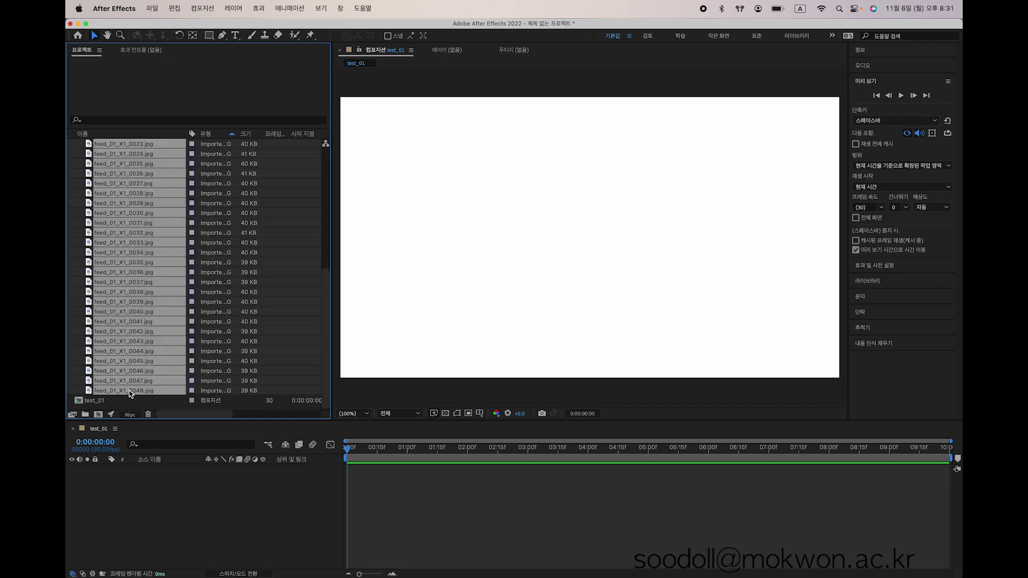
left_click_drag(100, 252, 99, 415)
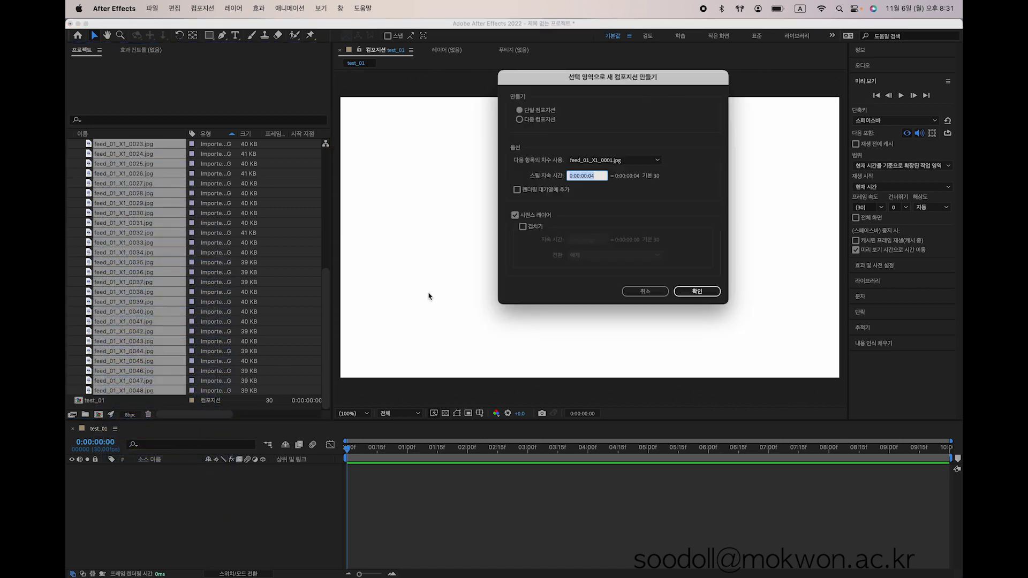
Step: Create a single composition using the dimensions of feed_01_X1_0001.jpg, with a still duration of 0:00:00:03 and sequence layers enabled
left_click_drag(592, 84, 466, 137)
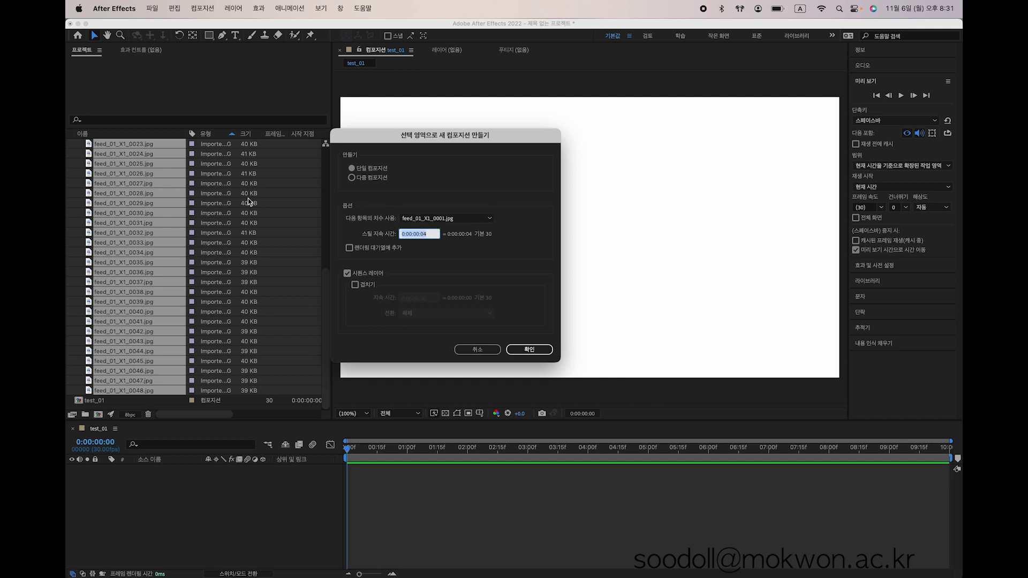
left_click(464, 218)
left_click(477, 219)
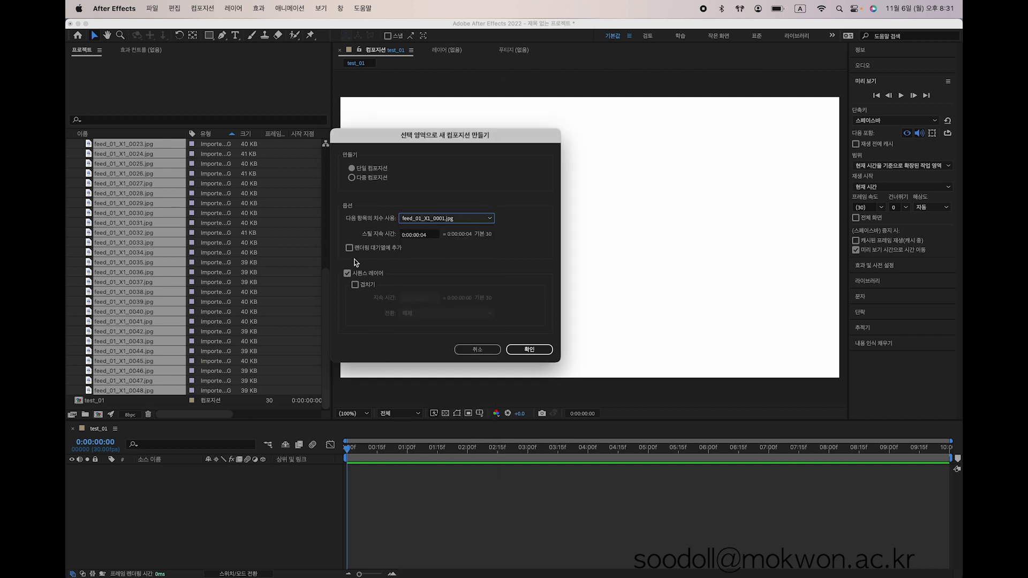
left_click(431, 235)
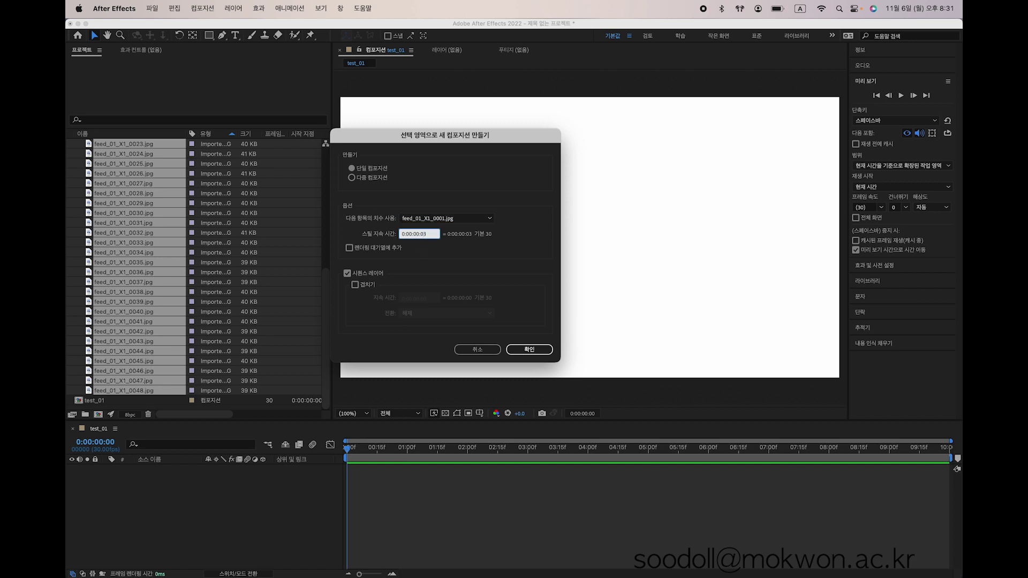
left_click(347, 273)
left_click(348, 274)
left_click(530, 350)
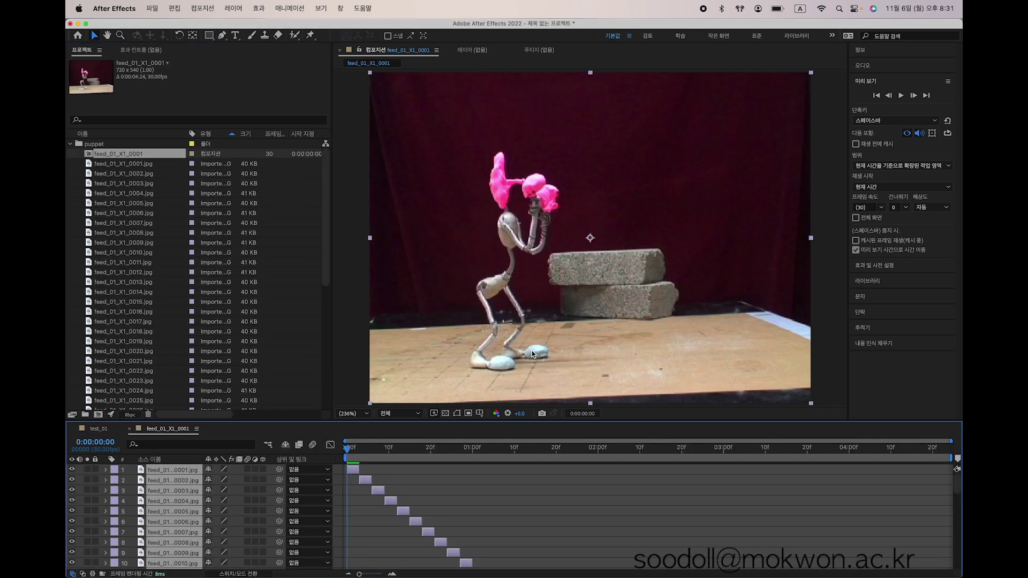
Step: Play back the feed_01_X1_0001 composition and stop the preview partway through
left_click(900, 96)
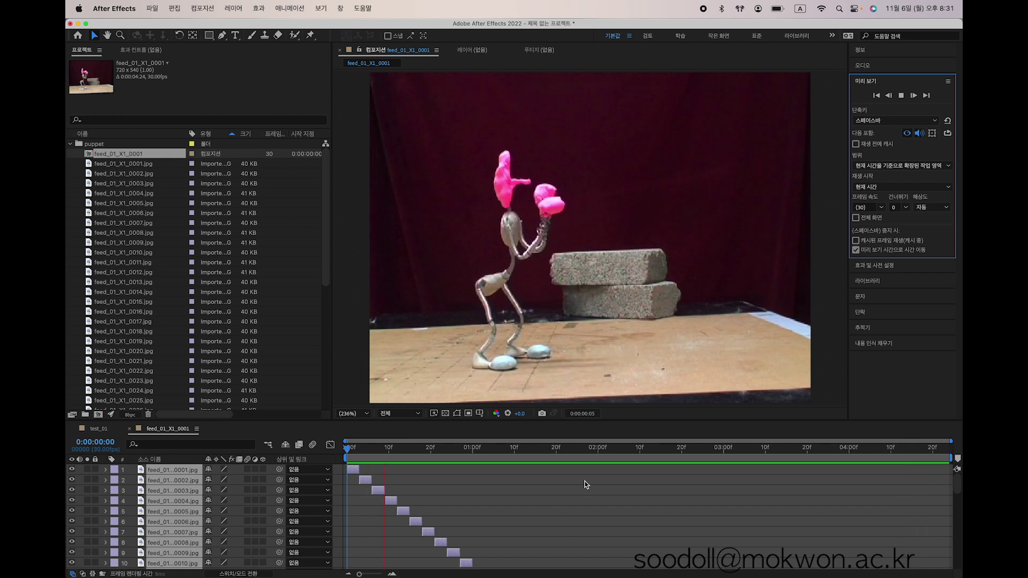
left_click(556, 492)
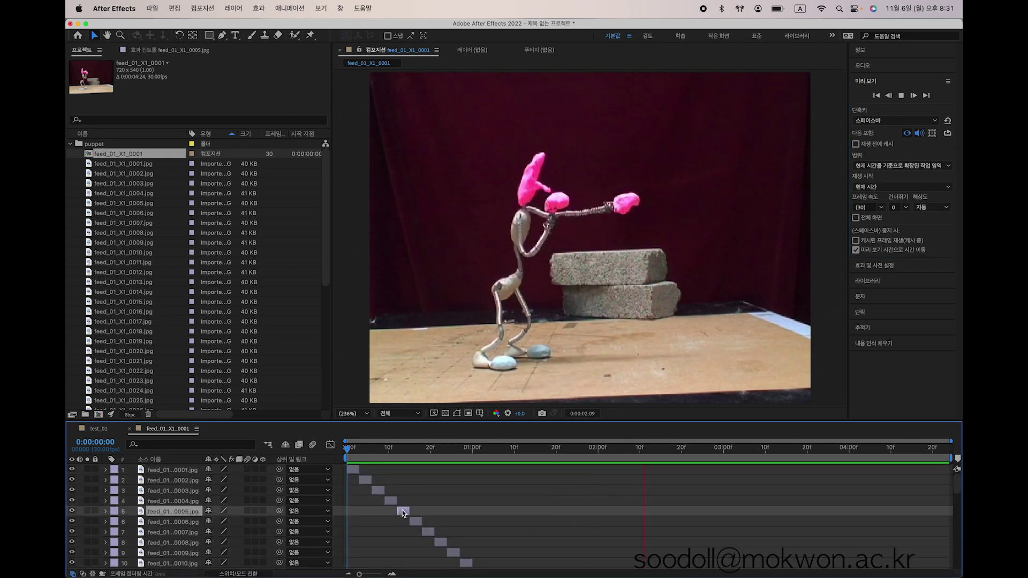
key("space")
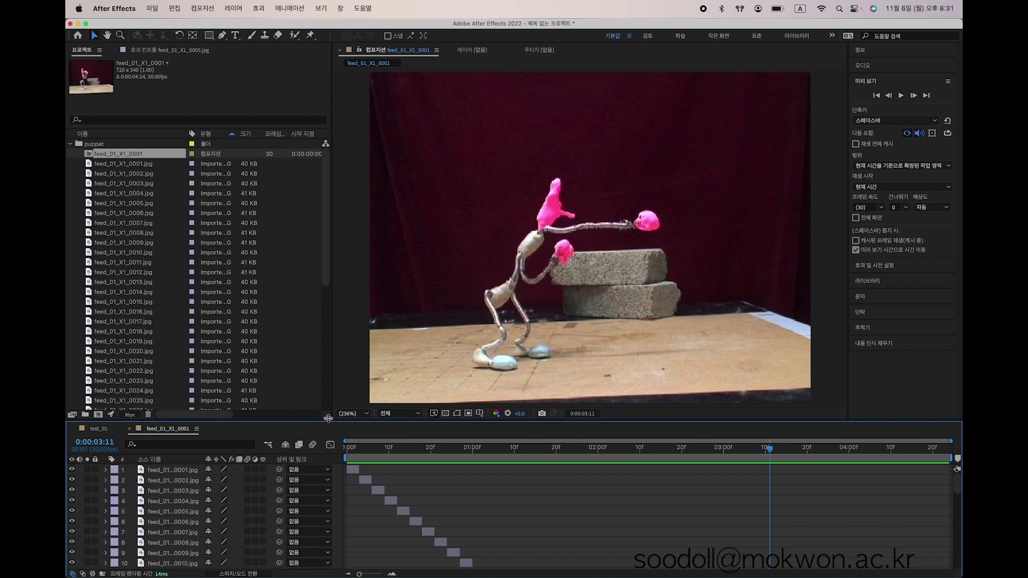
Step: Enlarge the timeline panel to examine the staggered image layers, and preview the beginning of the composition
left_click_drag(327, 418, 340, 247)
scroll(593, 401, "down", 5)
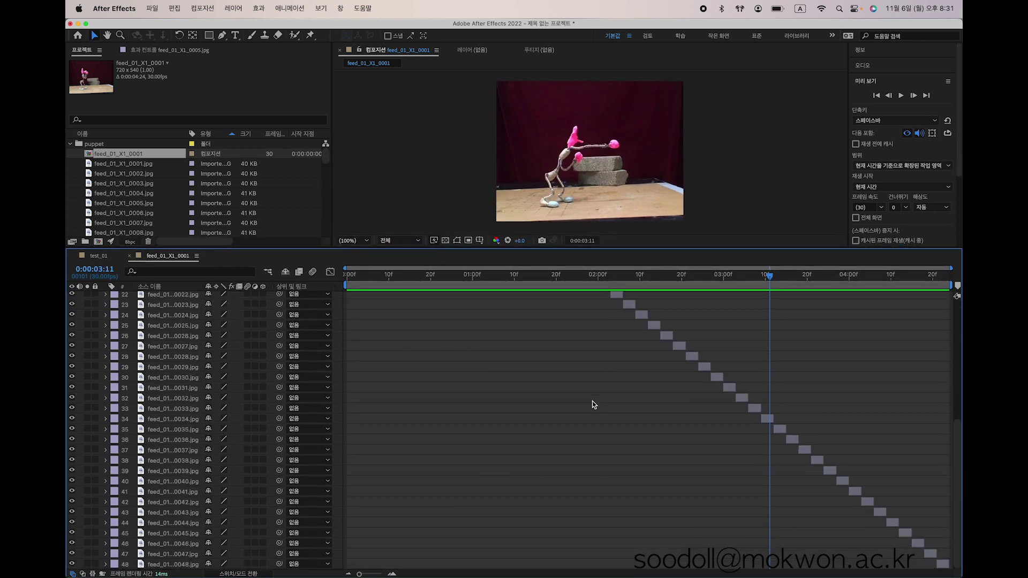
scroll(593, 402, "up", 5)
scroll(593, 401, "down", 5)
scroll(593, 404, "up", 5)
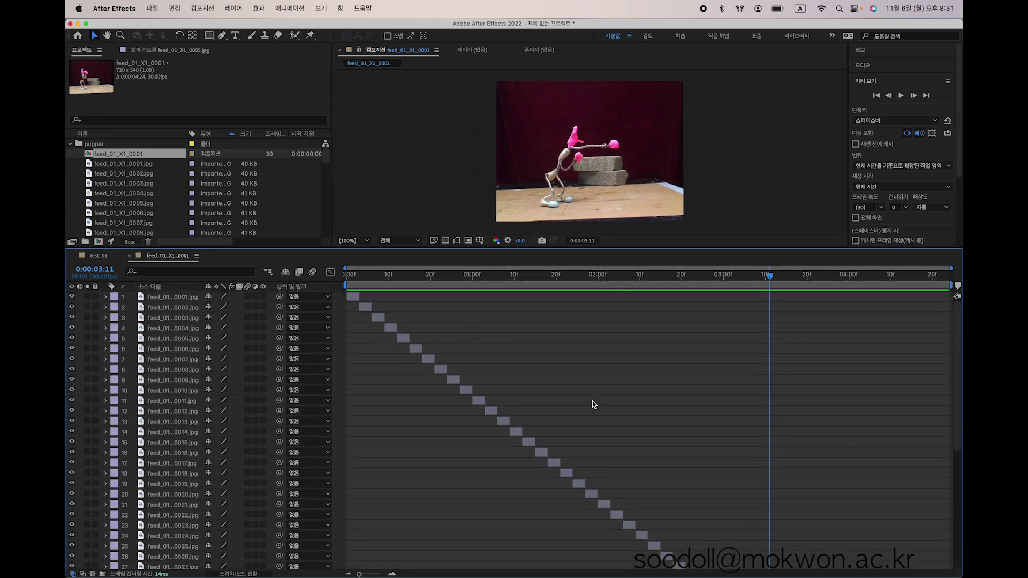
key("space")
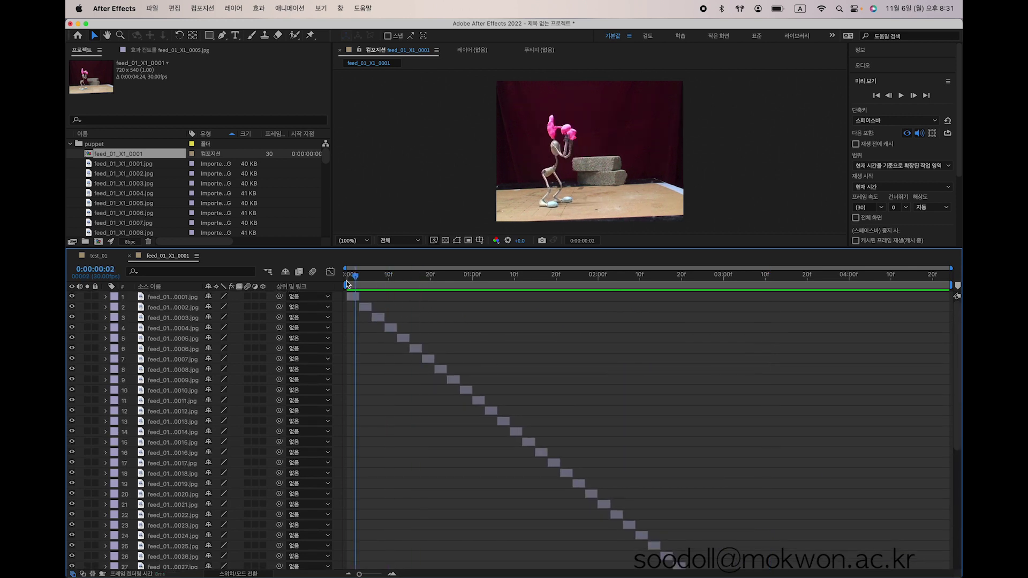
key("space")
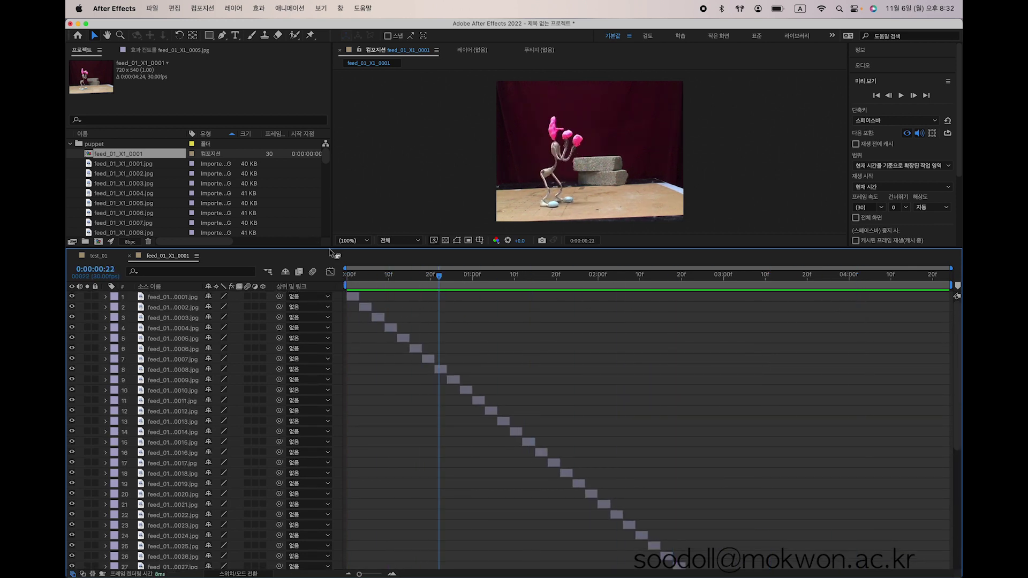
Step: Shrink the timeline panel back to a larger composition view and collapse the puppet folder
left_click_drag(331, 248, 321, 410)
left_click(71, 145)
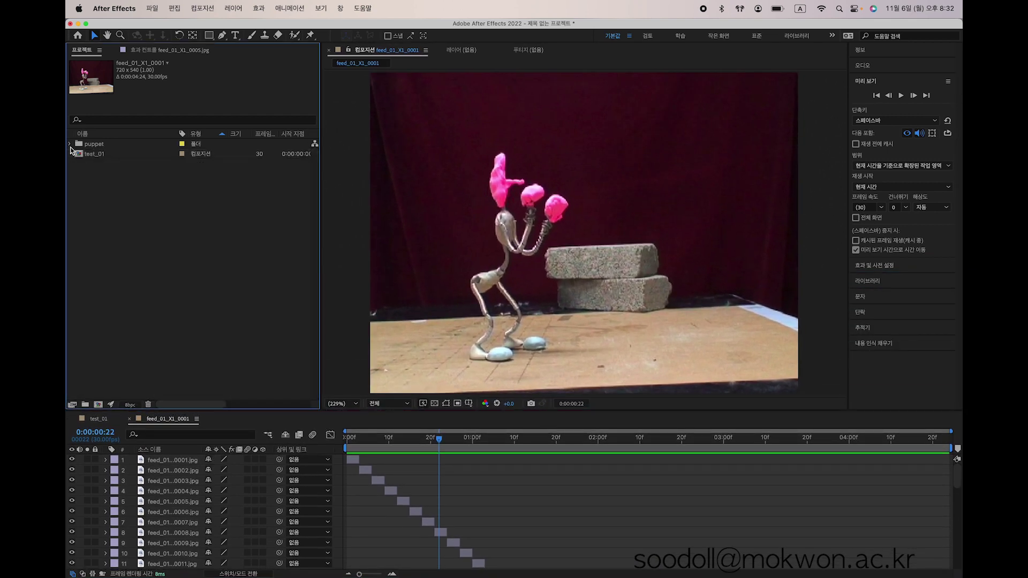
Step: Delete the puppet folder and all its contents from the project
left_click(103, 143)
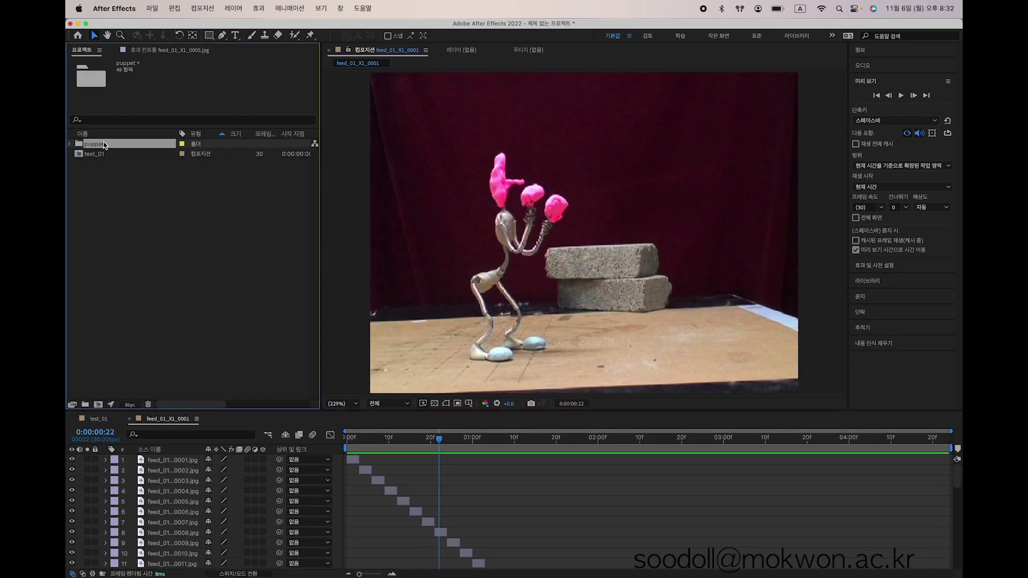
key("Delete")
left_click(610, 319)
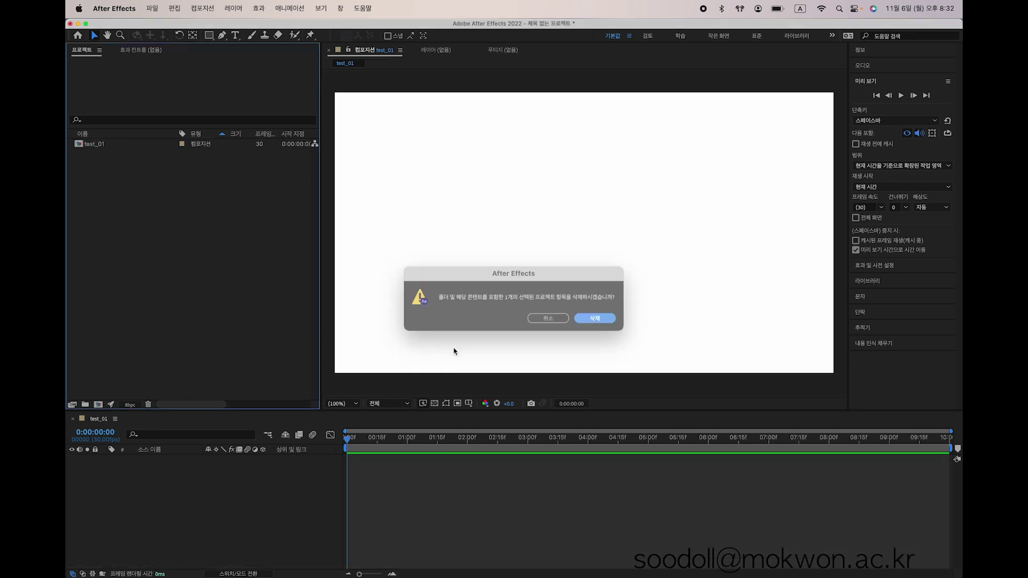
Step: Import the feed_01_X1 images from the hit_sorce folder as one ImporterJPEG sequence, starting from feed_01_X1_0048.jpg
double_click(196, 259)
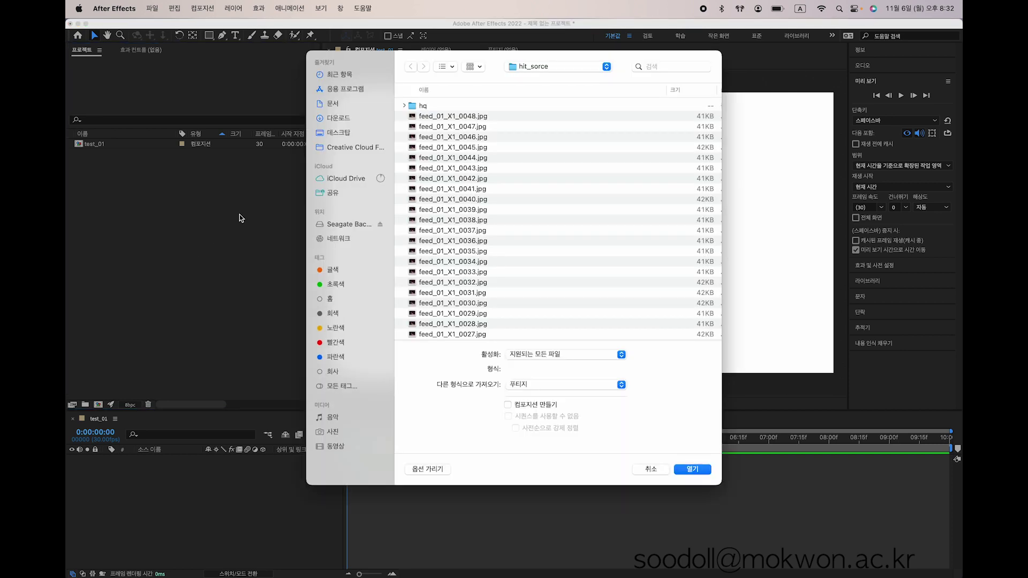
left_click(474, 116)
left_click(509, 418)
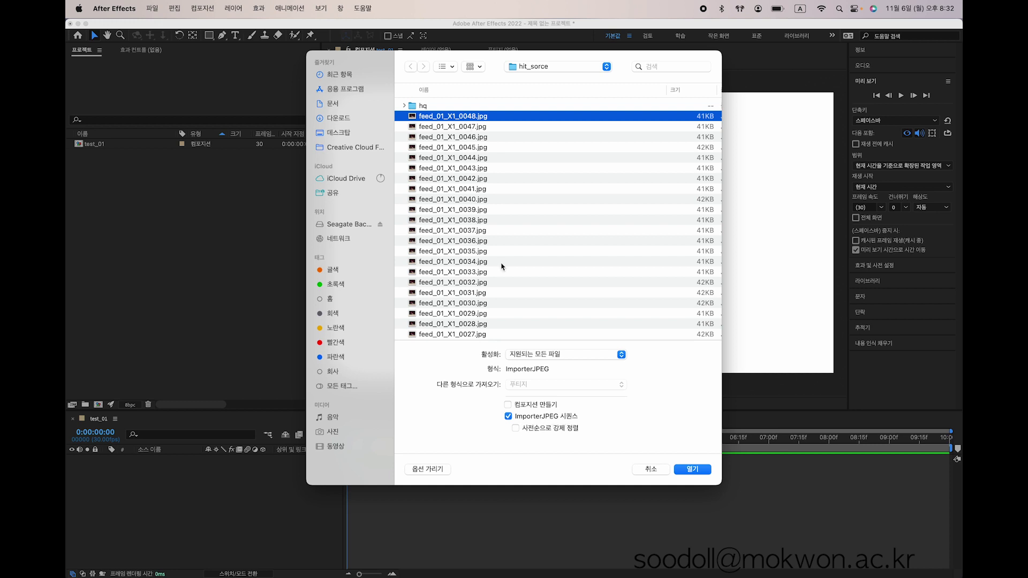
left_click(693, 470)
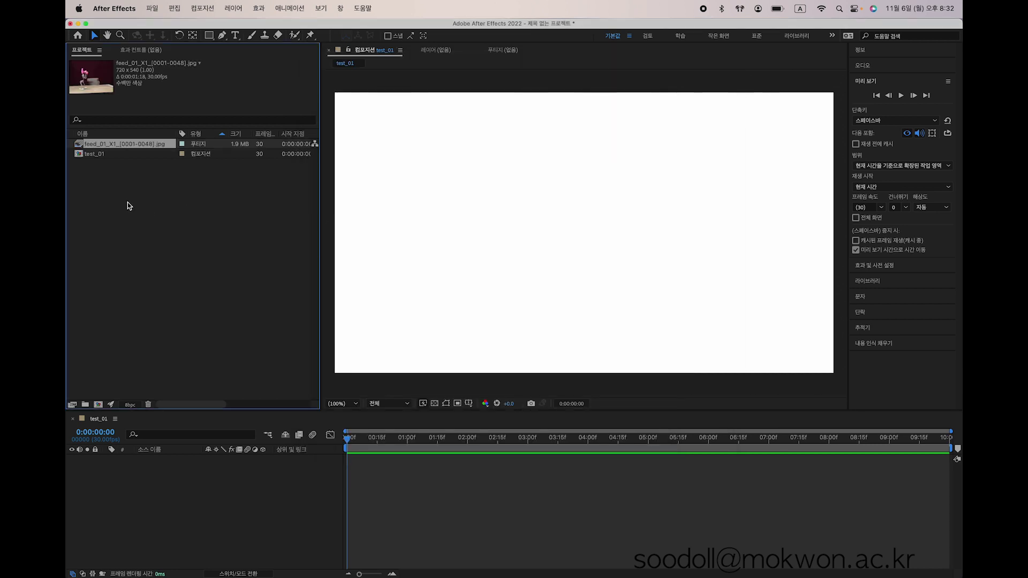
Step: Place the feed_01_X1_[0001-0048].jpg sequence in the test_01 composition and scrub to 0:00:00:29
left_click(139, 143)
left_click(103, 155)
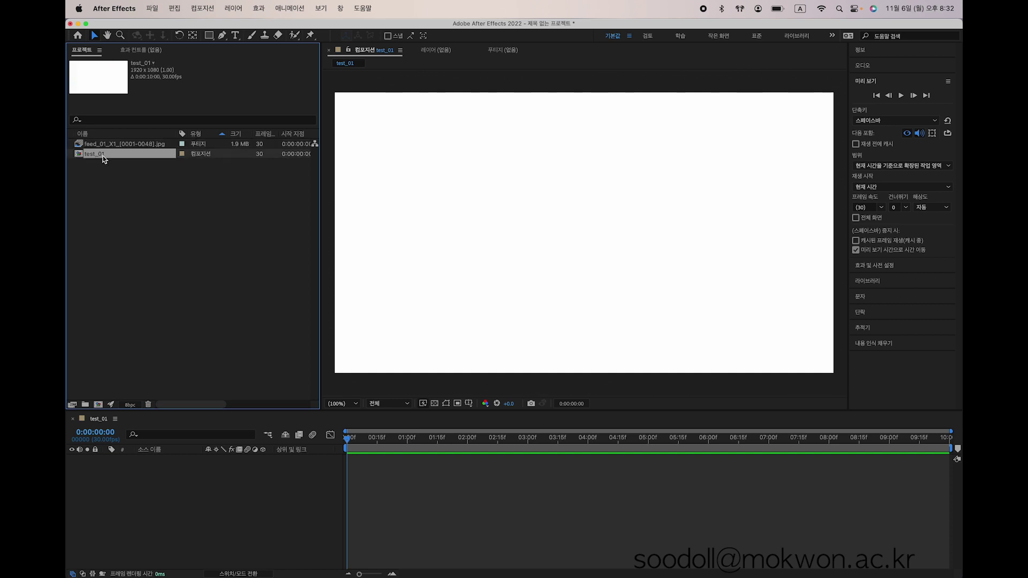
left_click(111, 144)
left_click_drag(96, 144, 524, 204)
left_click_drag(358, 444, 403, 465)
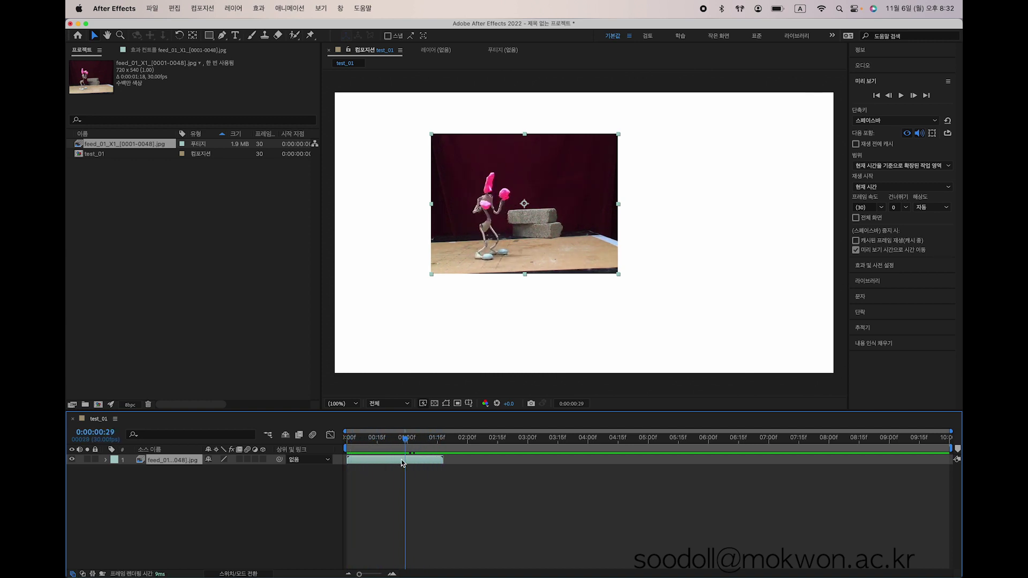
Step: Delete the feed_01_X1 sequence layer from test_01 and its footage item from the project
left_click(394, 527)
left_click(395, 465)
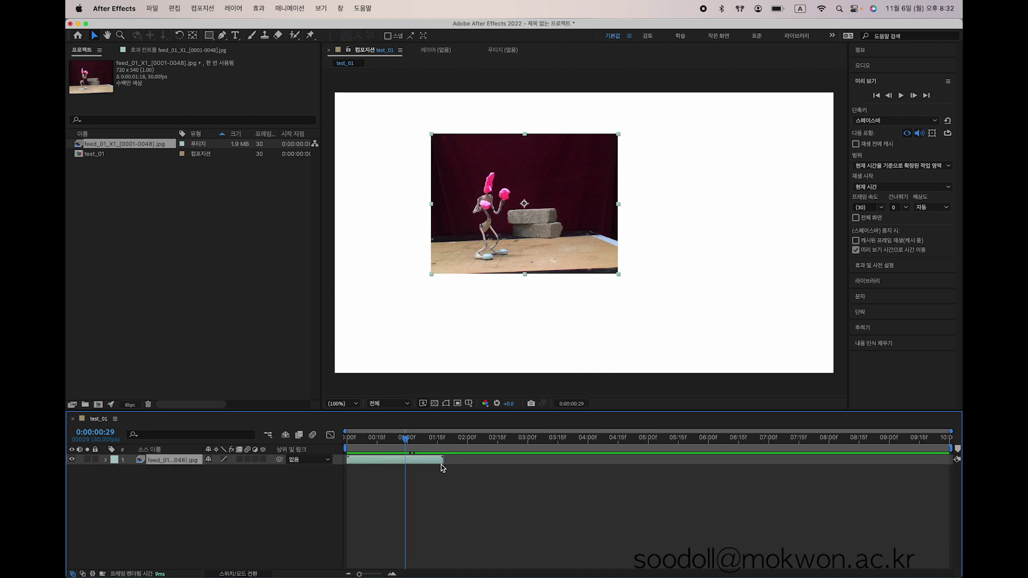
key("Delete")
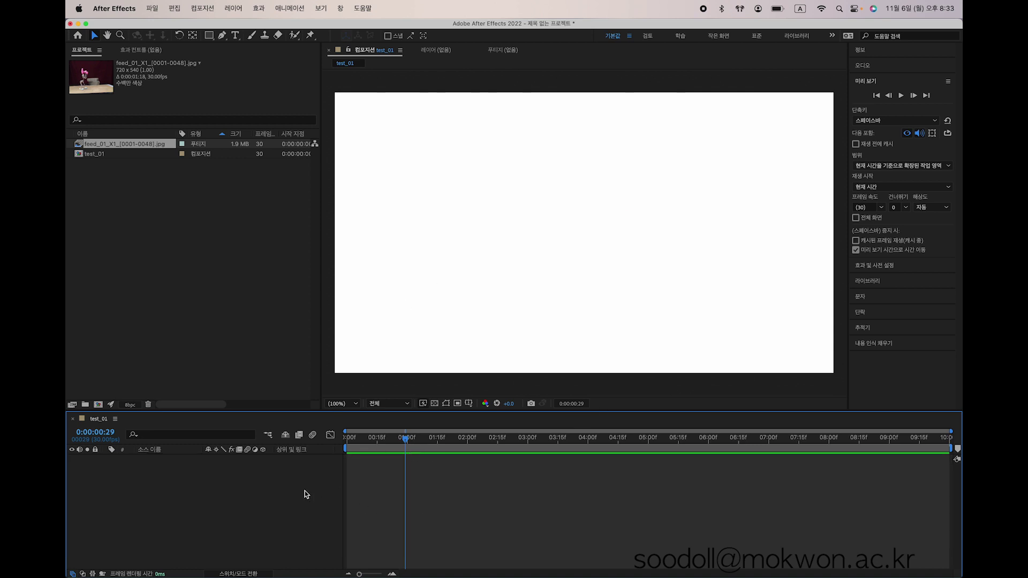
left_click(210, 285)
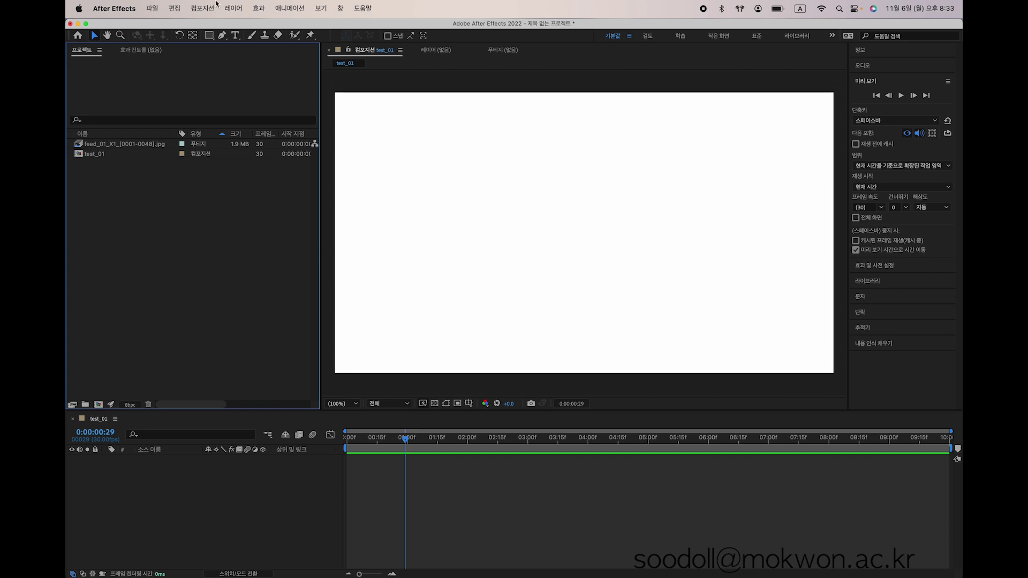
left_click(537, 323)
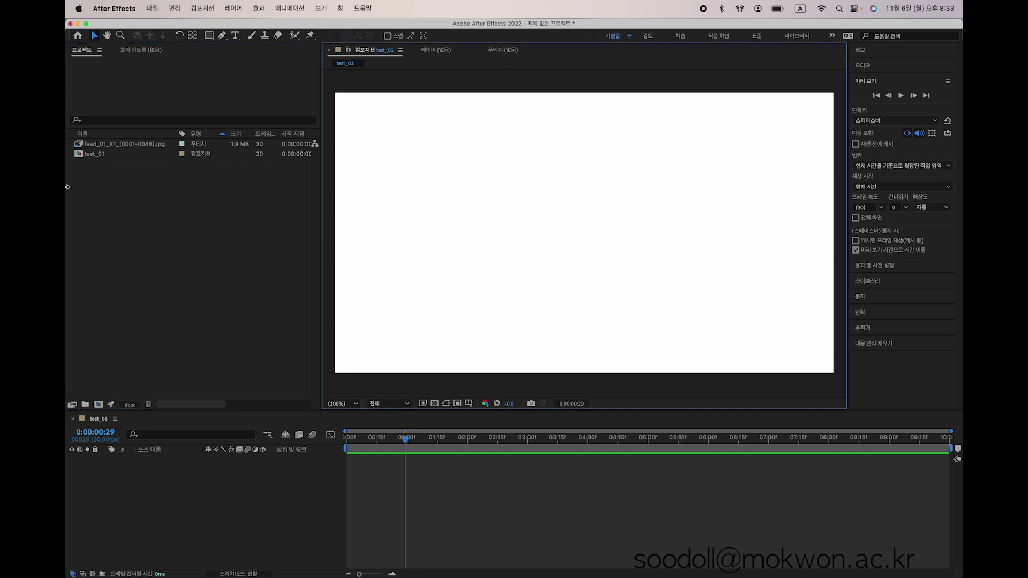
left_click(117, 144)
key("Delete")
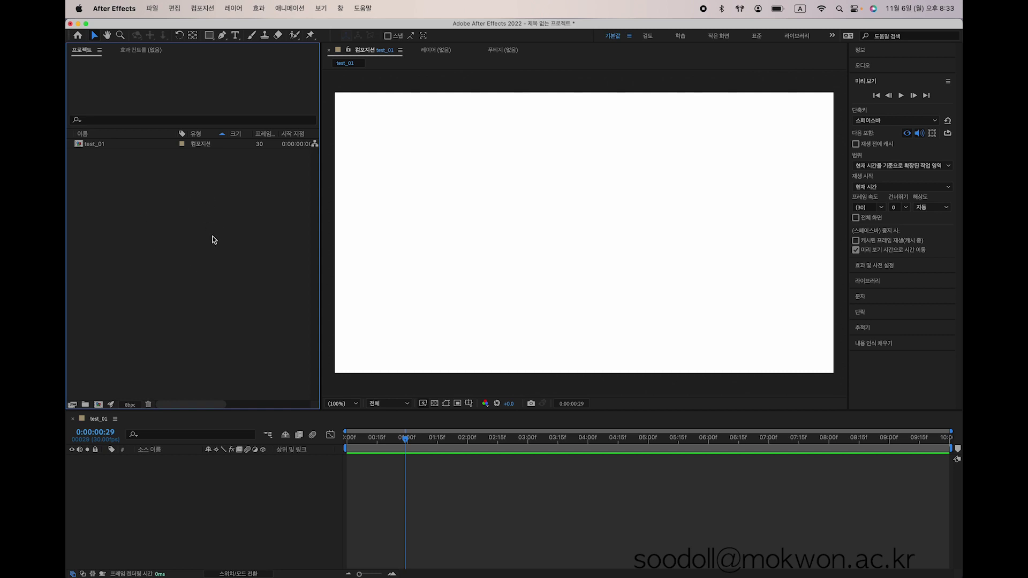
Step: Examine the file and composition commands and the layer types that can be newly created
left_click(152, 7)
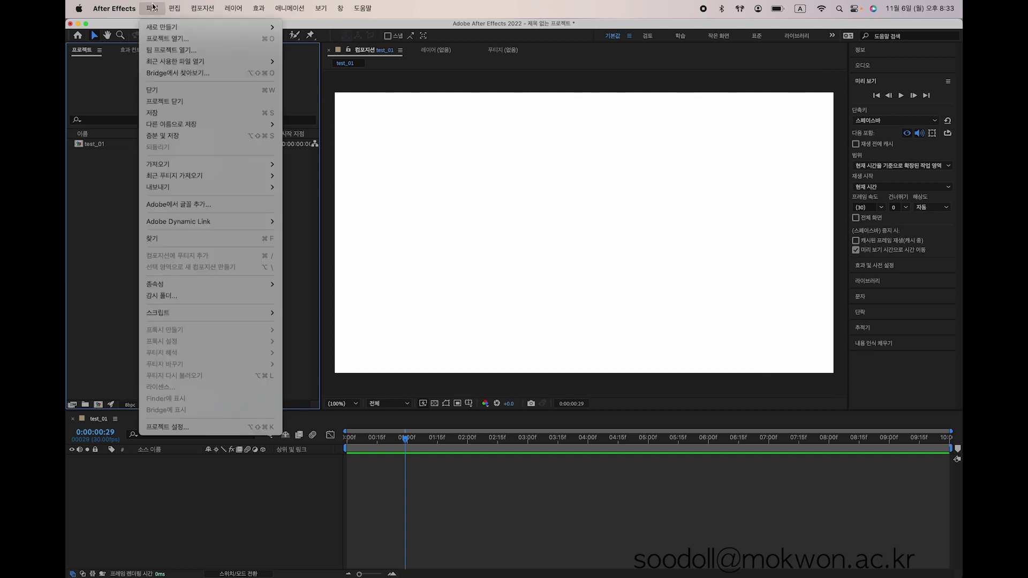
left_click(75, 222)
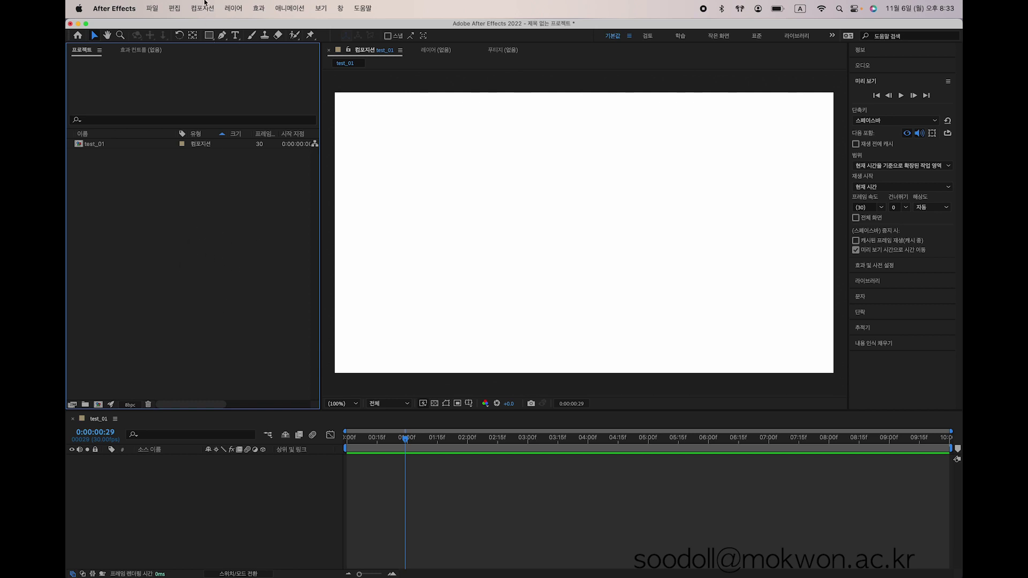
left_click(530, 212)
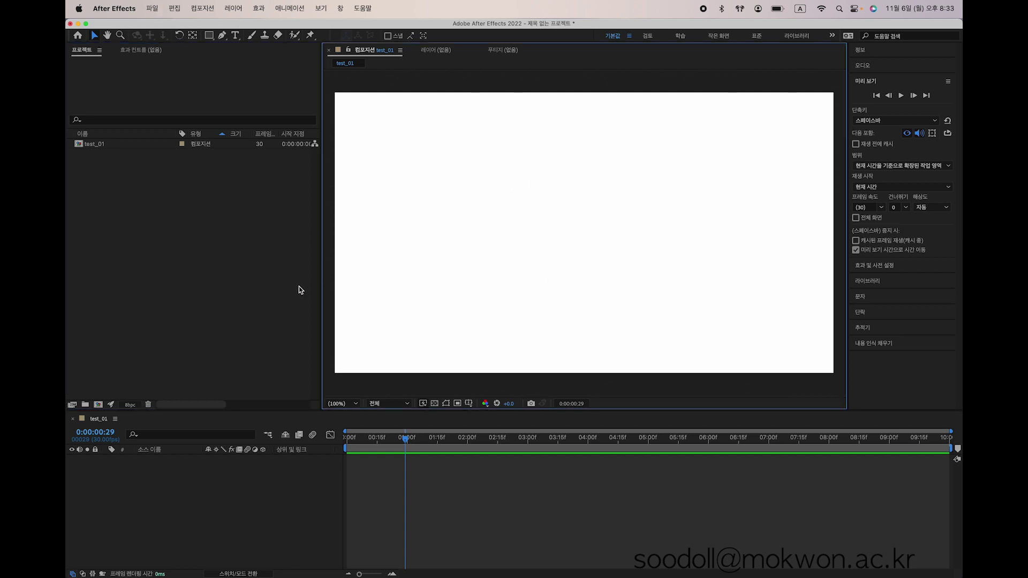
left_click(152, 8)
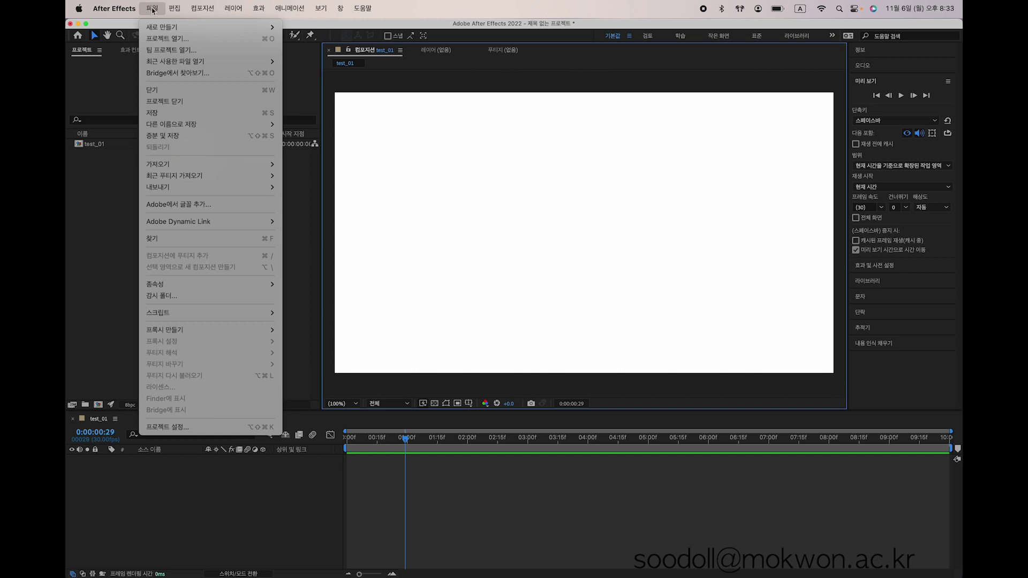
mouse_move(161, 25)
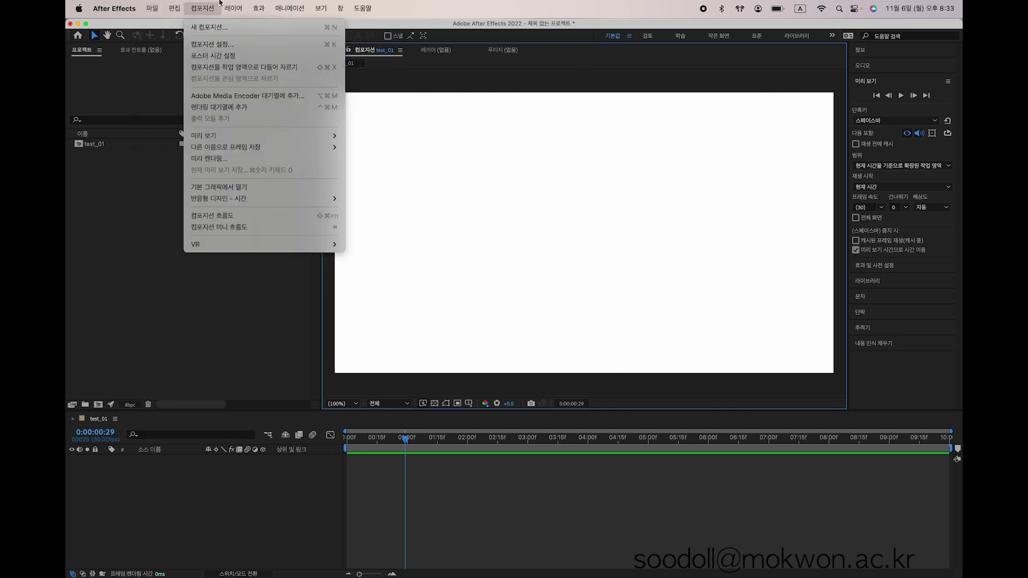
mouse_move(239, 6)
mouse_move(260, 31)
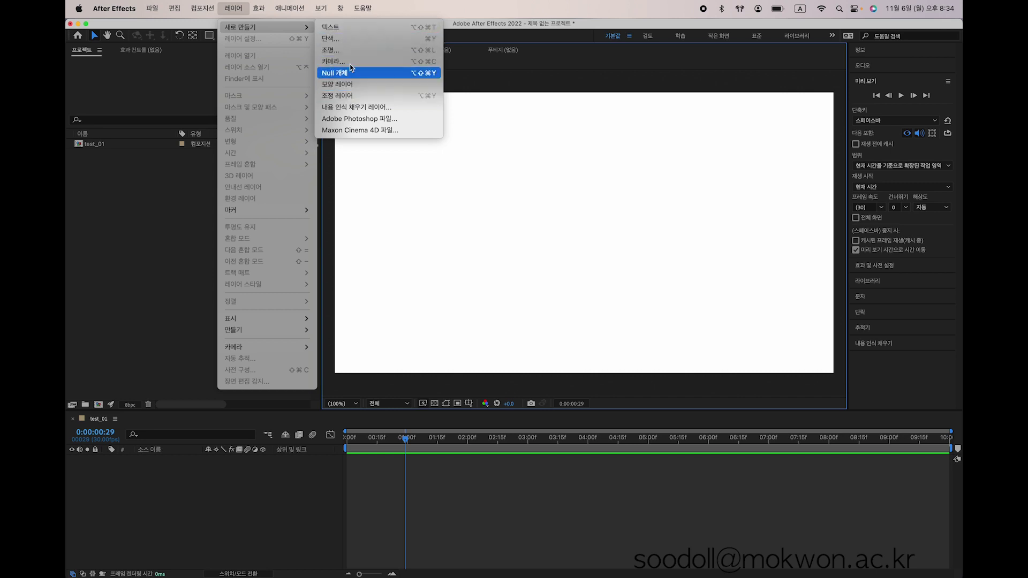
left_click(147, 232)
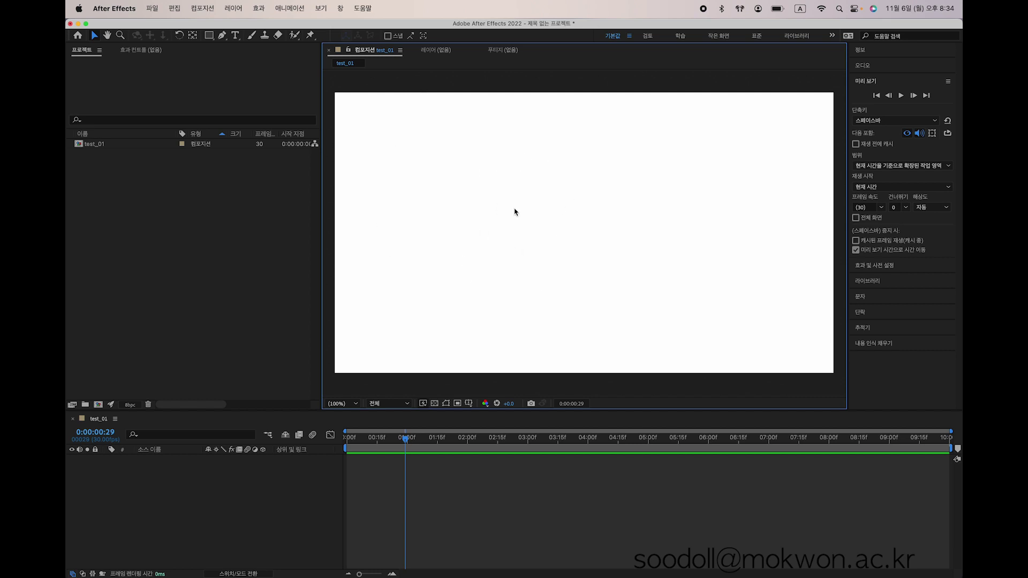
left_click(257, 302)
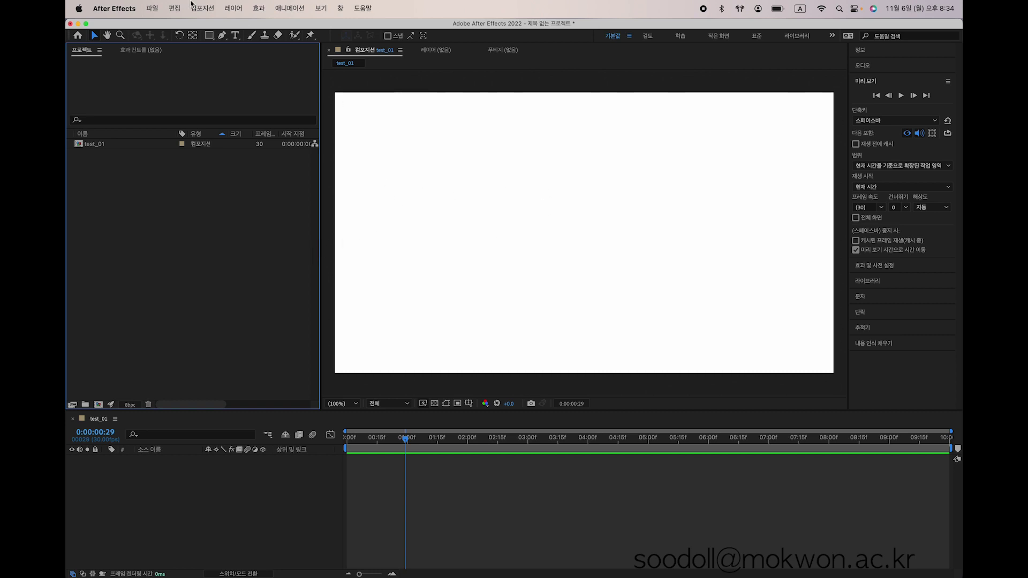
left_click(233, 8)
left_click(163, 250)
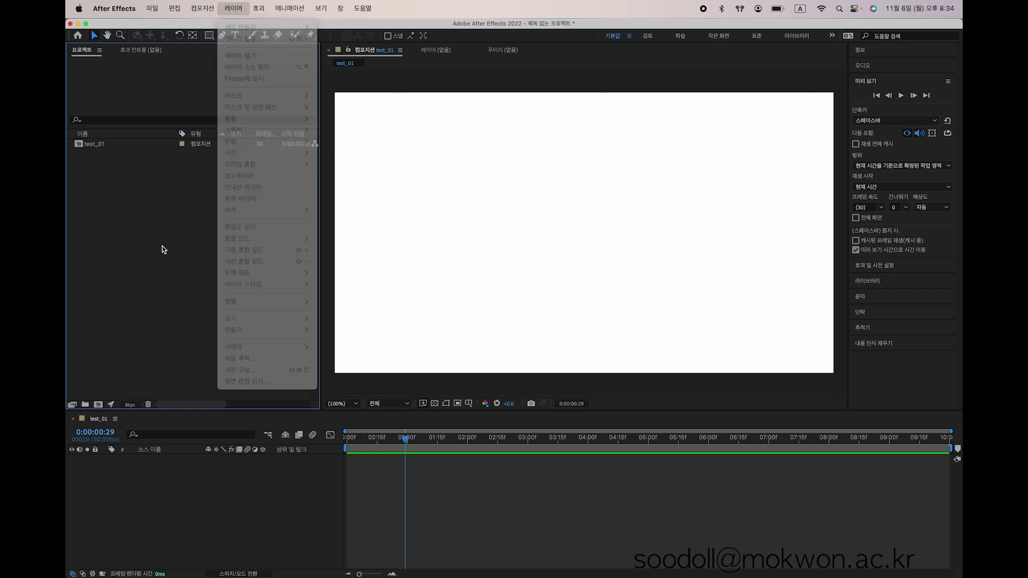
left_click(563, 288)
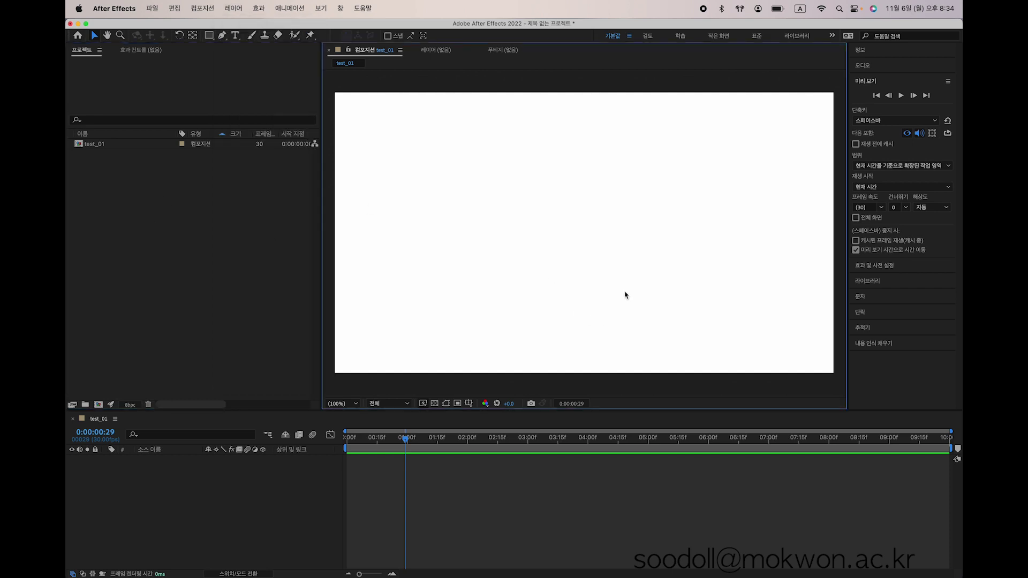
left_click(270, 526)
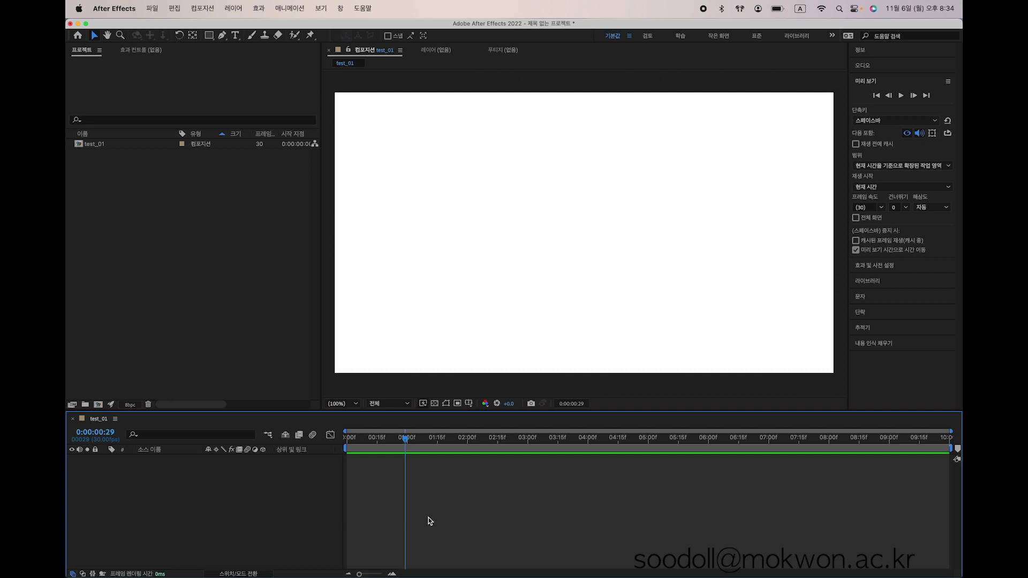
left_click(271, 225)
left_click(498, 203)
left_click(218, 244)
Step: Move the current time of the test_01 composition to 0:00:02:07
left_click(403, 220)
left_click(482, 438)
left_click(533, 260)
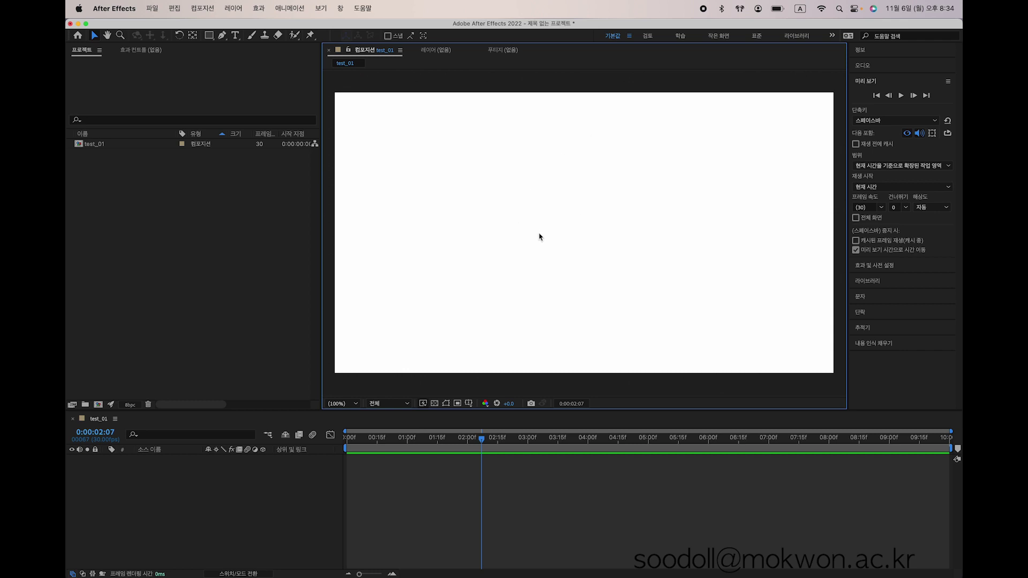
Step: Create a new empty text layer in test_01 with the new layer command and delete it
left_click(234, 6)
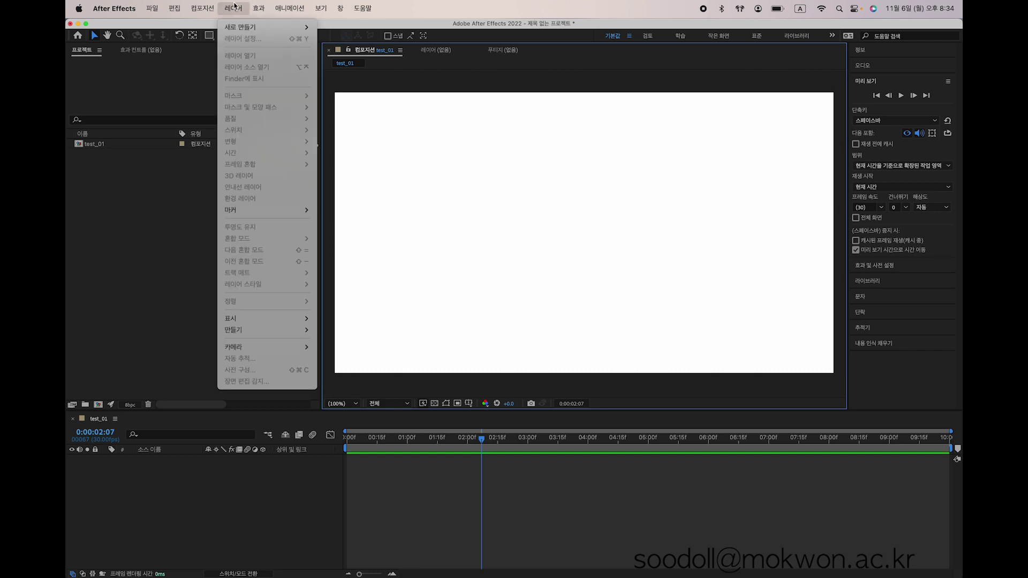
mouse_move(236, 28)
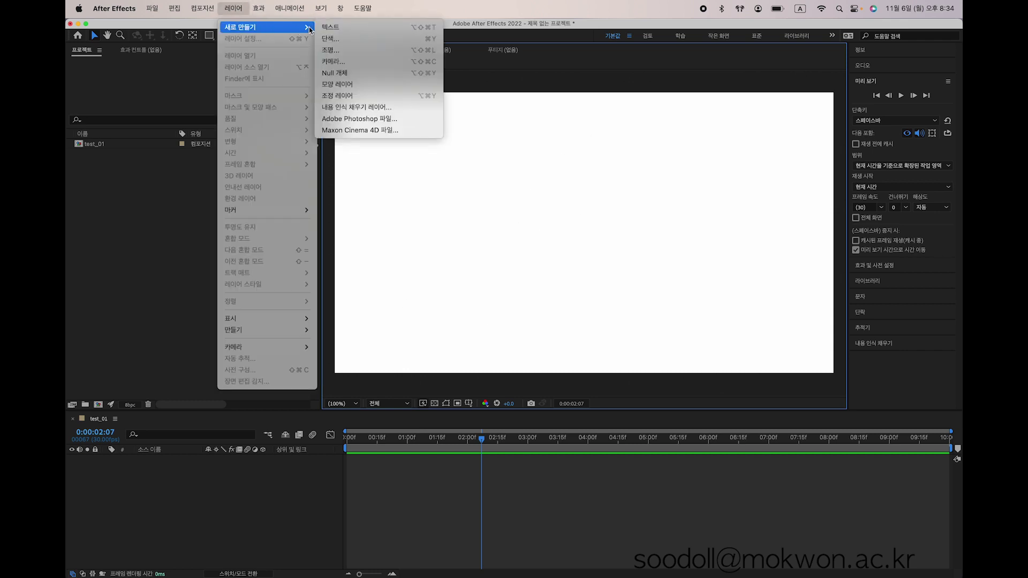
left_click(327, 30)
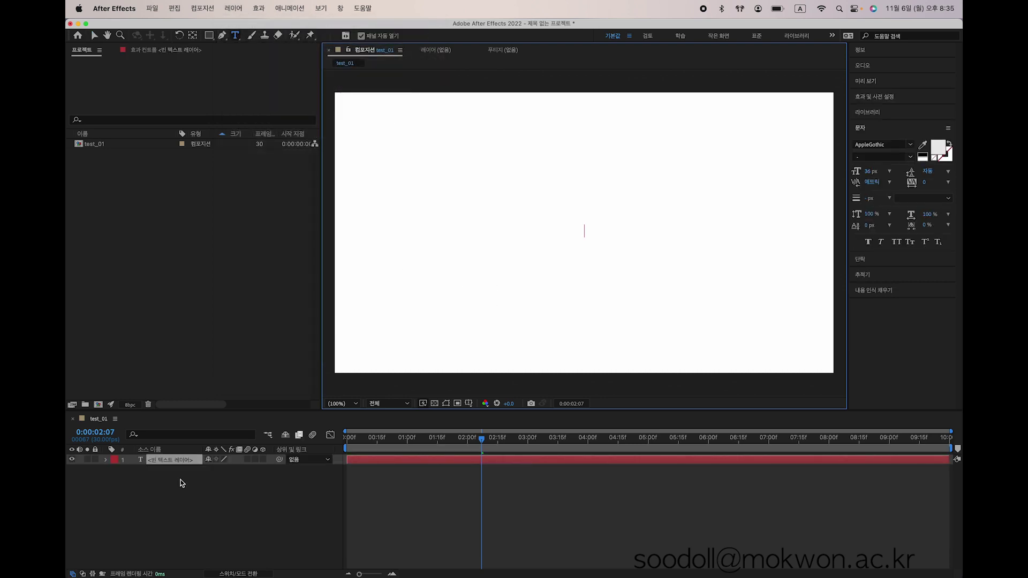
left_click(180, 466)
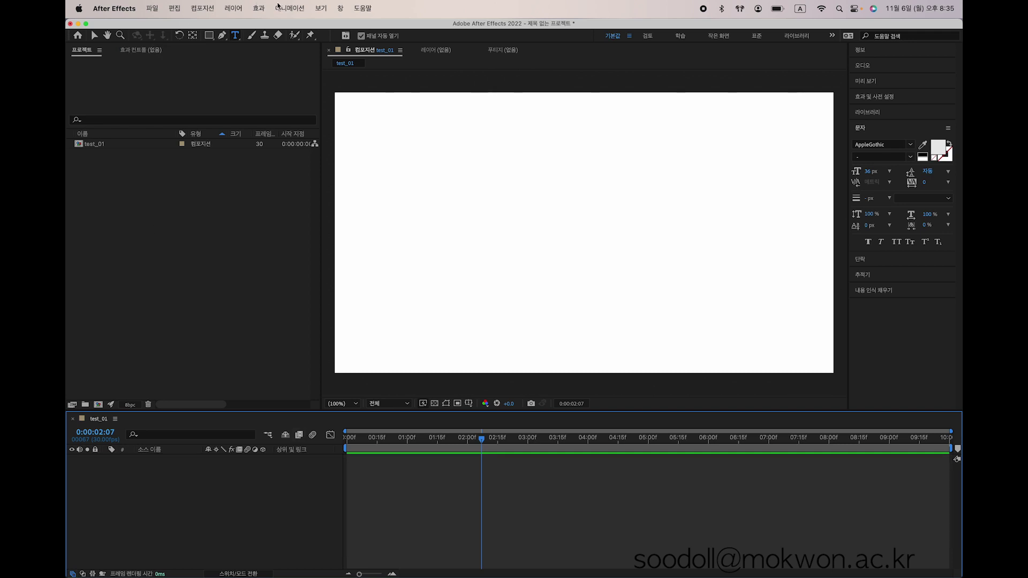
Step: Start a text layer near the composition's upper-left corner with the Type tool, delete it, and return to the Selection tool
left_click(379, 121)
left_click(379, 121)
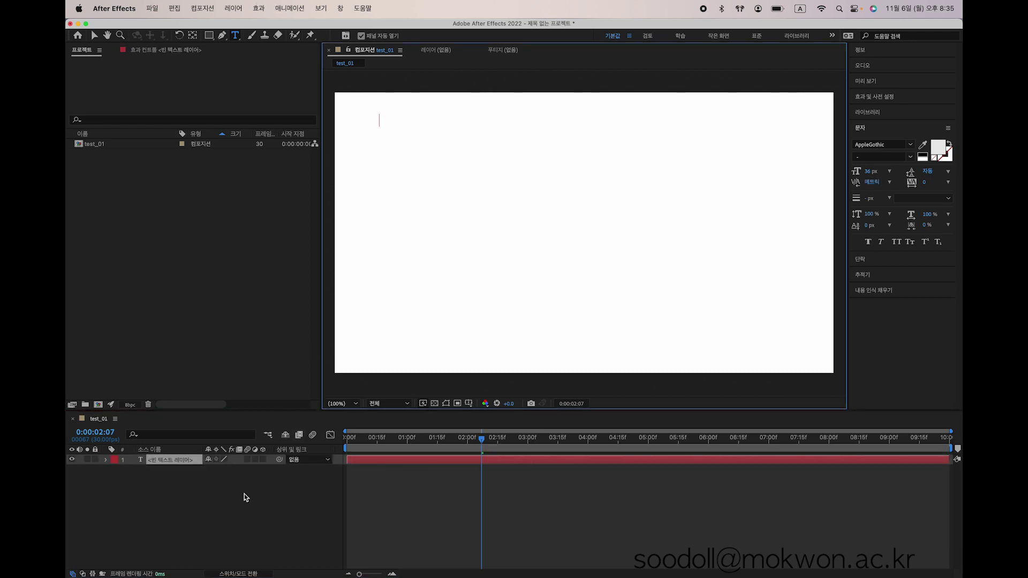
left_click(224, 510)
left_click(168, 468)
key("Delete")
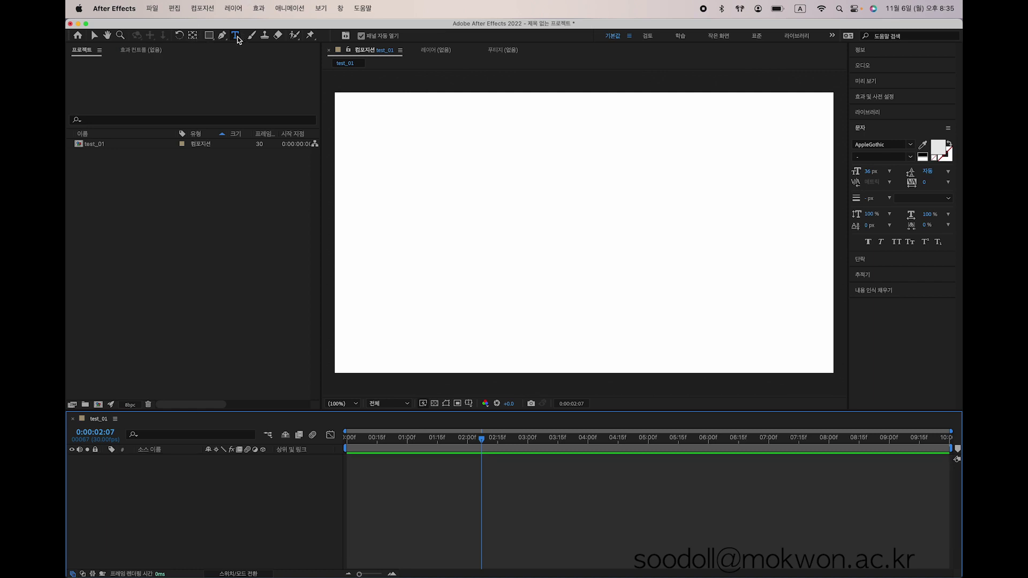
left_click(96, 36)
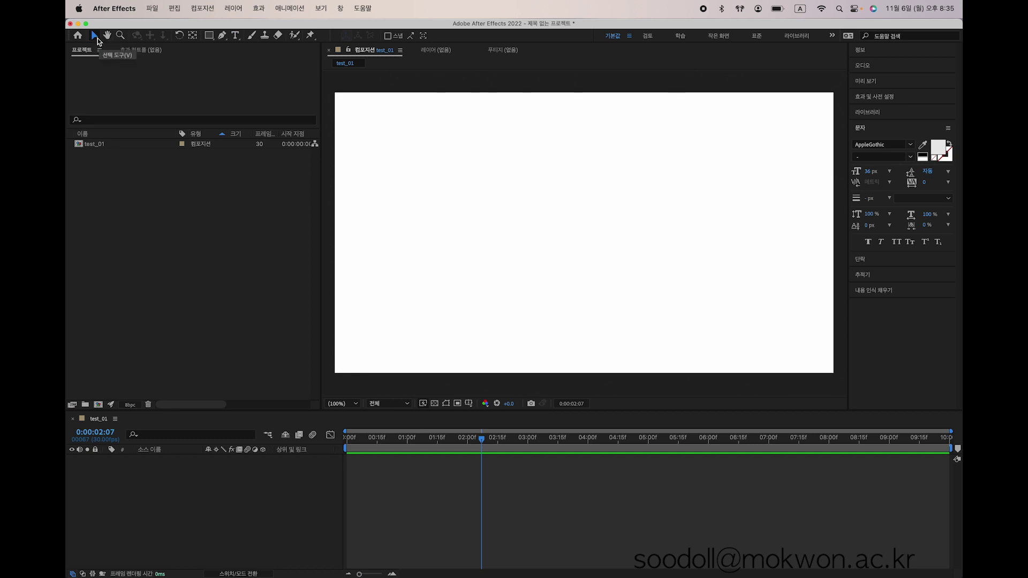
Step: Create a black 100 × 100 px solid layer in test_01 and undo its creation
left_click(232, 9)
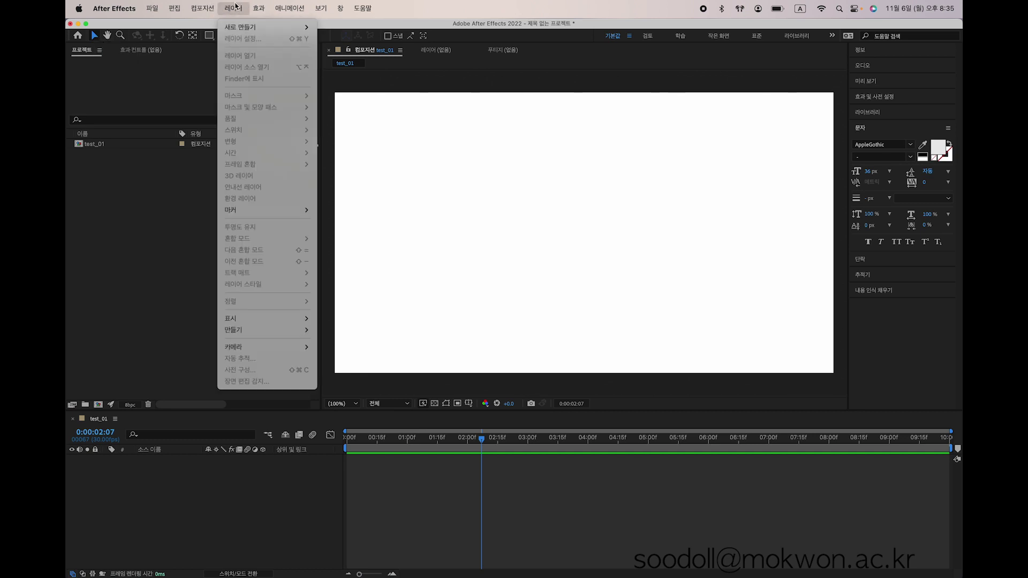
mouse_move(305, 28)
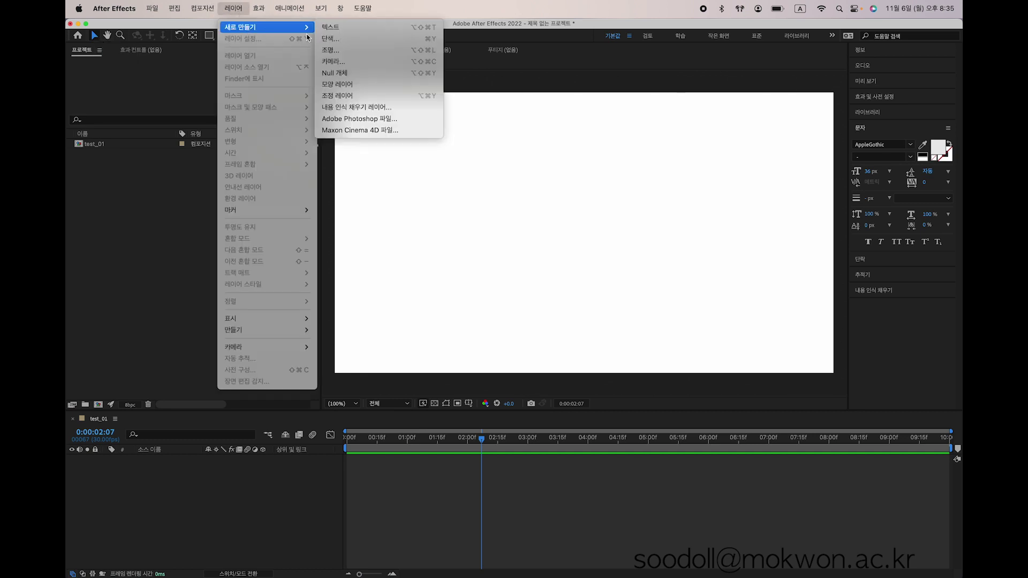
left_click(339, 39)
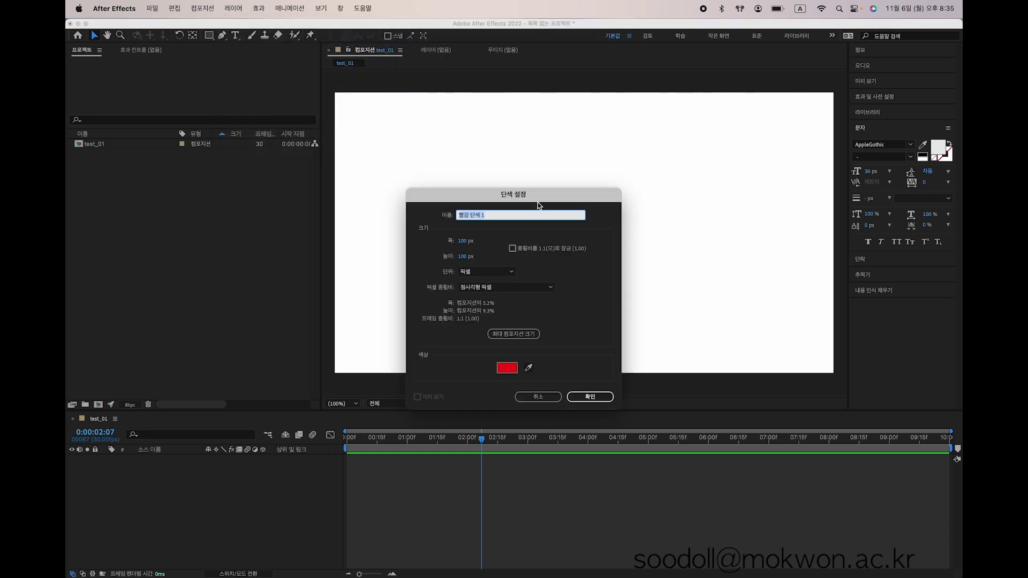
left_click_drag(547, 194, 456, 145)
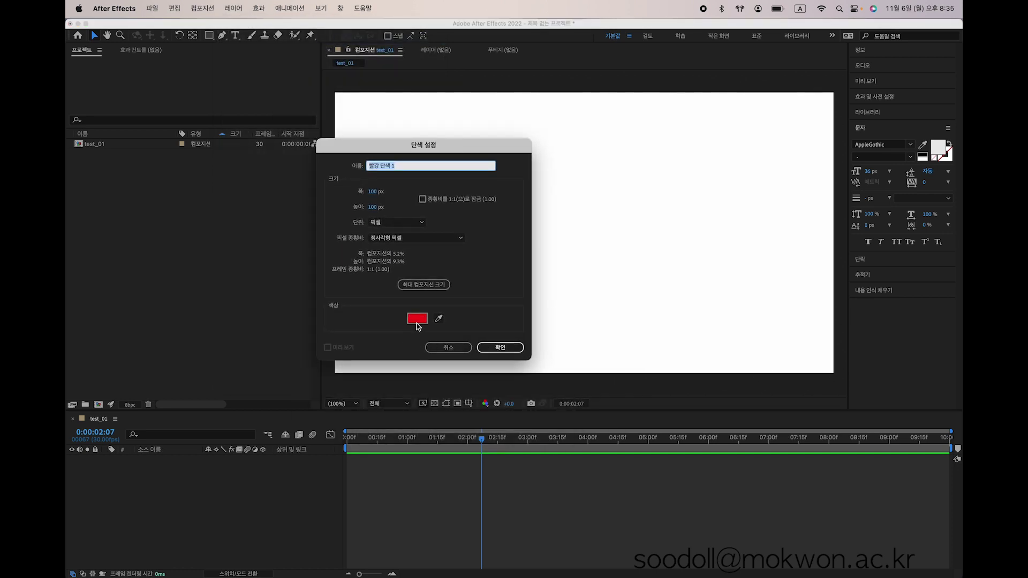
left_click(424, 322)
left_click_drag(532, 289, 406, 381)
left_click(668, 230)
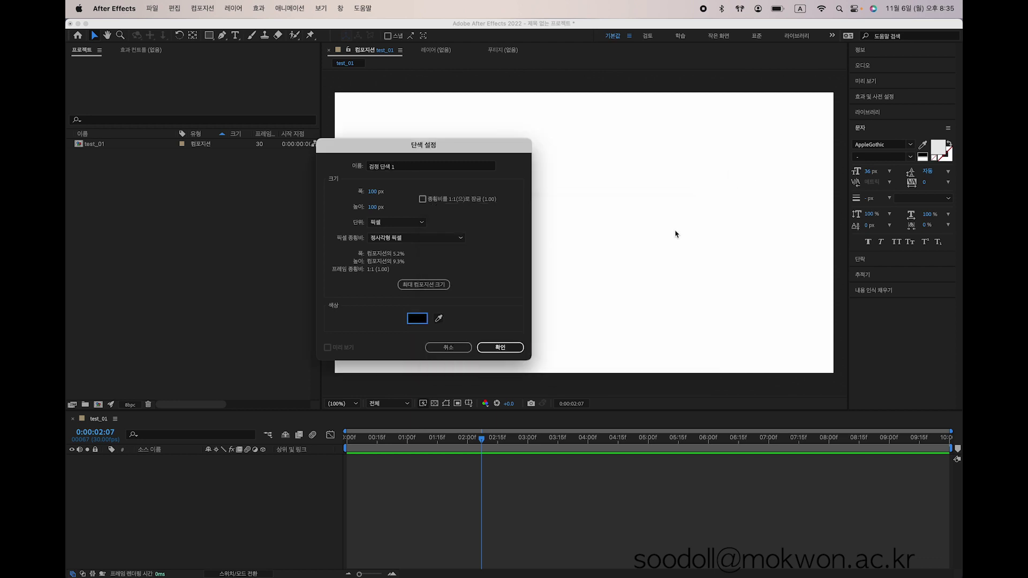
left_click(500, 347)
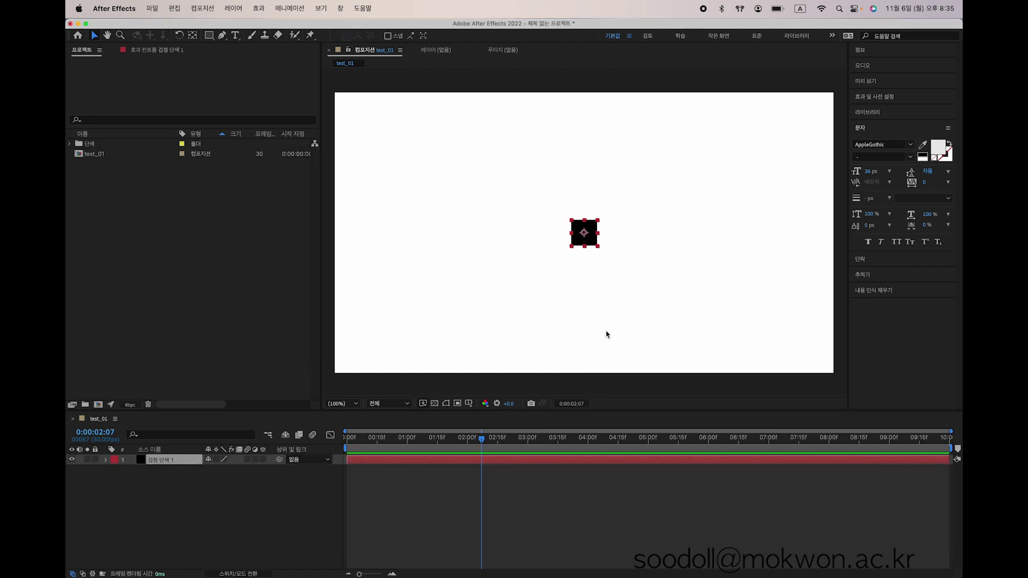
key("super+z")
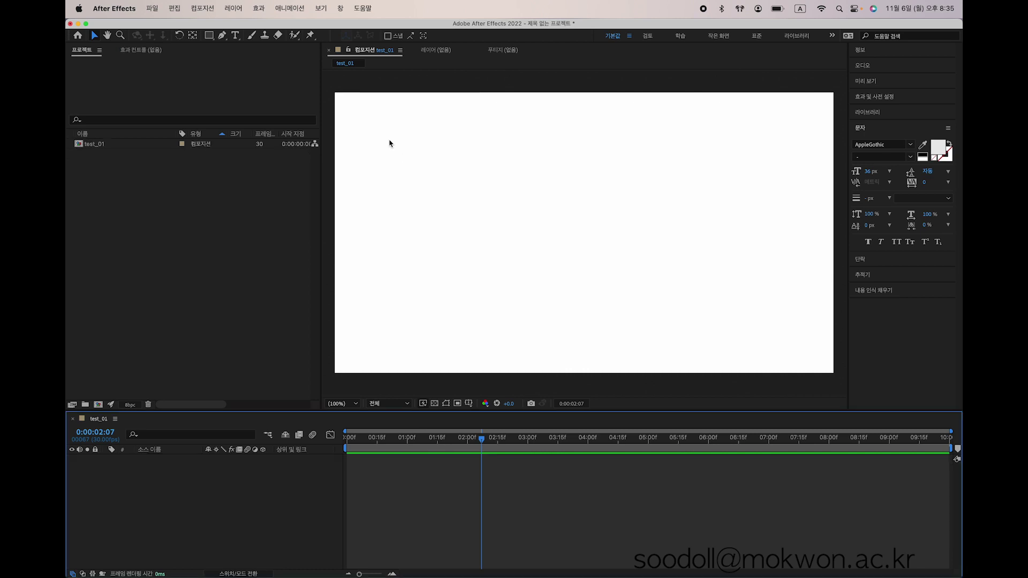
Step: Create a black solid layer in test_01 at the full composition size of 1920 × 1080 px
left_click(202, 7)
mouse_move(234, 8)
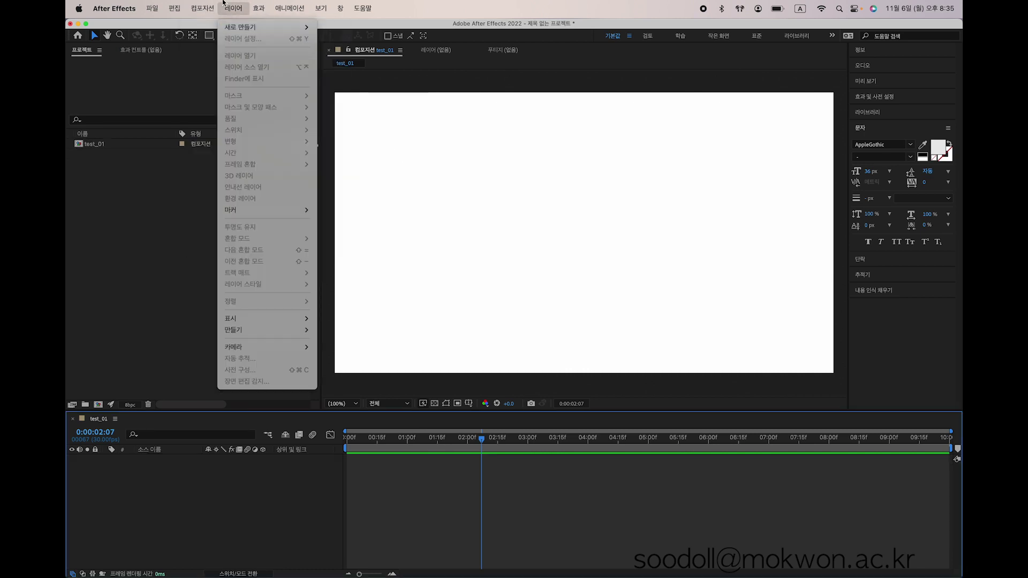
mouse_move(239, 28)
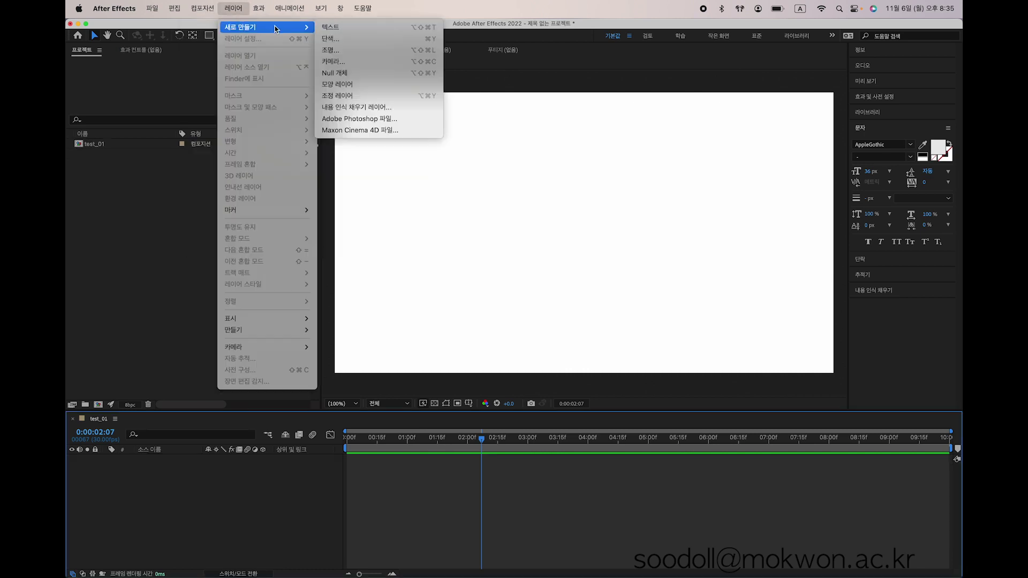
left_click(343, 38)
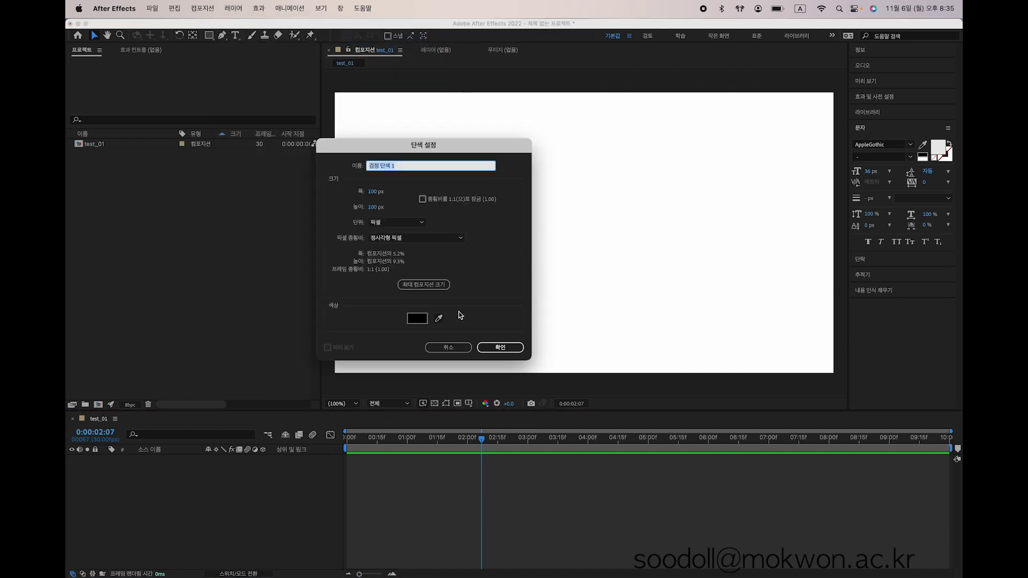
left_click(438, 286)
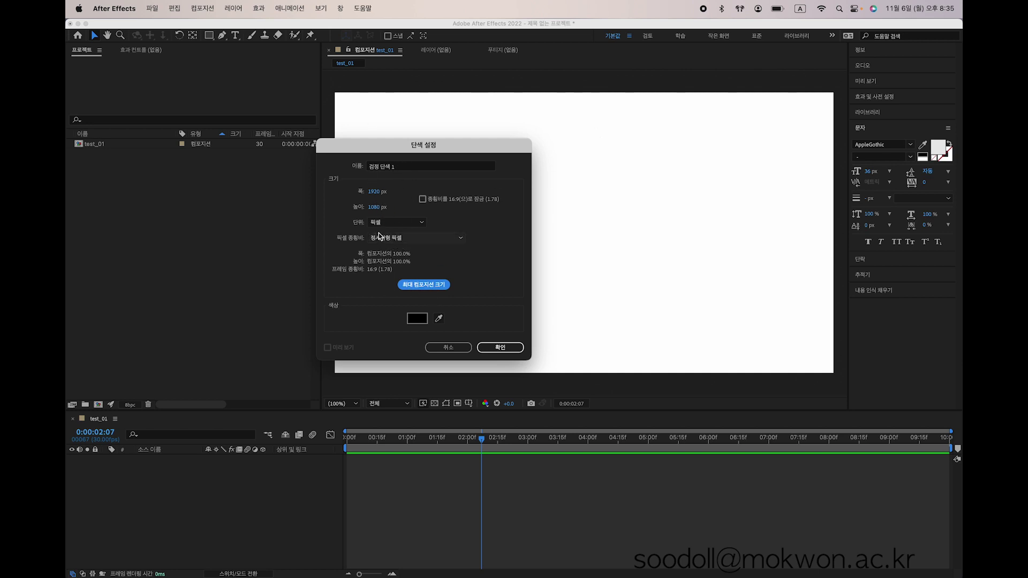
left_click(416, 318)
left_click(519, 228)
mouse_move(529, 213)
left_mouse_down()
mouse_move(527, 321)
mouse_move(436, 360)
left_mouse_up()
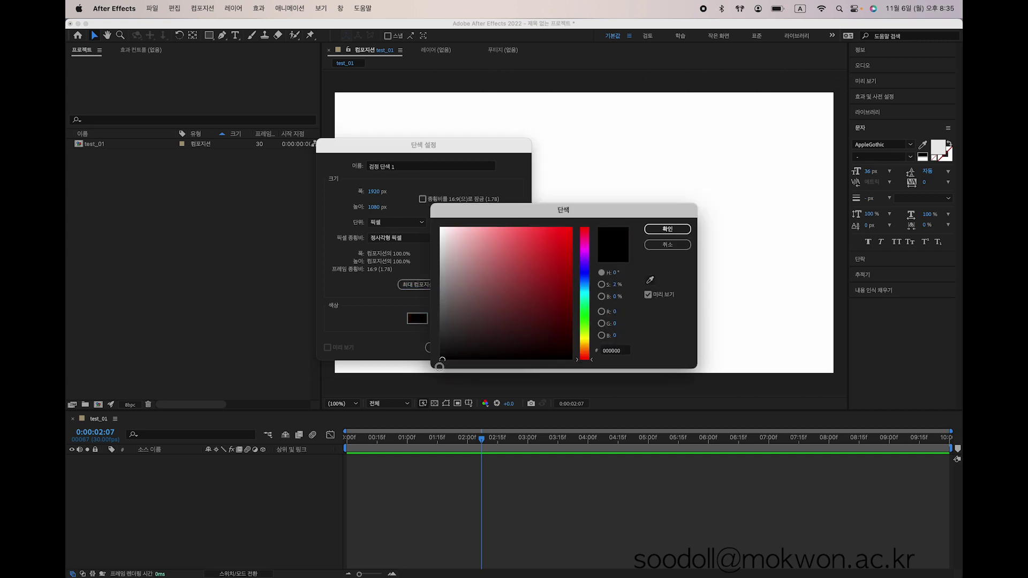
left_click(667, 228)
left_click(503, 348)
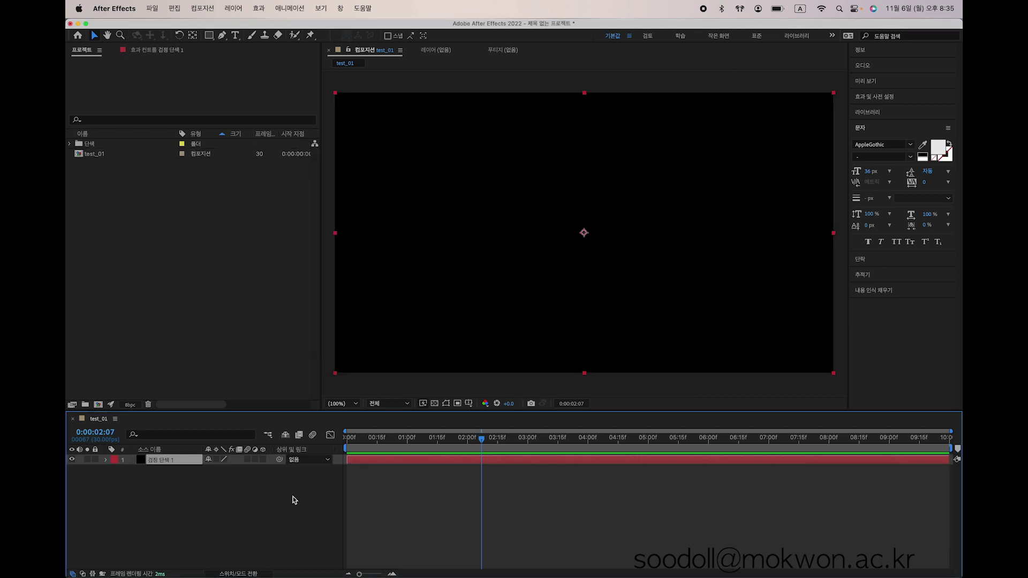
Step: Draw an elliptical mask on the black solid with the Ellipse tool, spanning about the whole composition frame
left_click(220, 510)
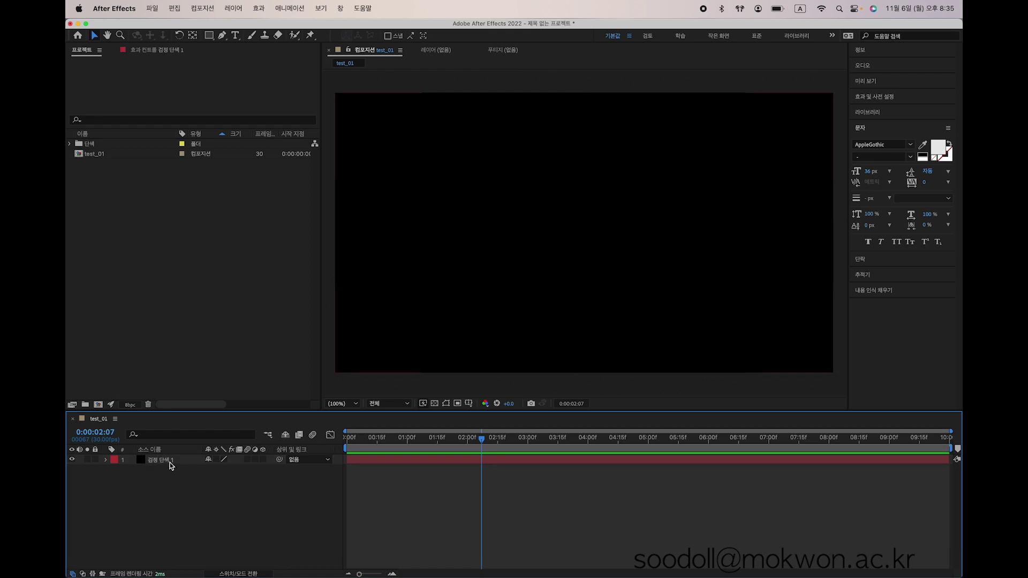
left_click(172, 463)
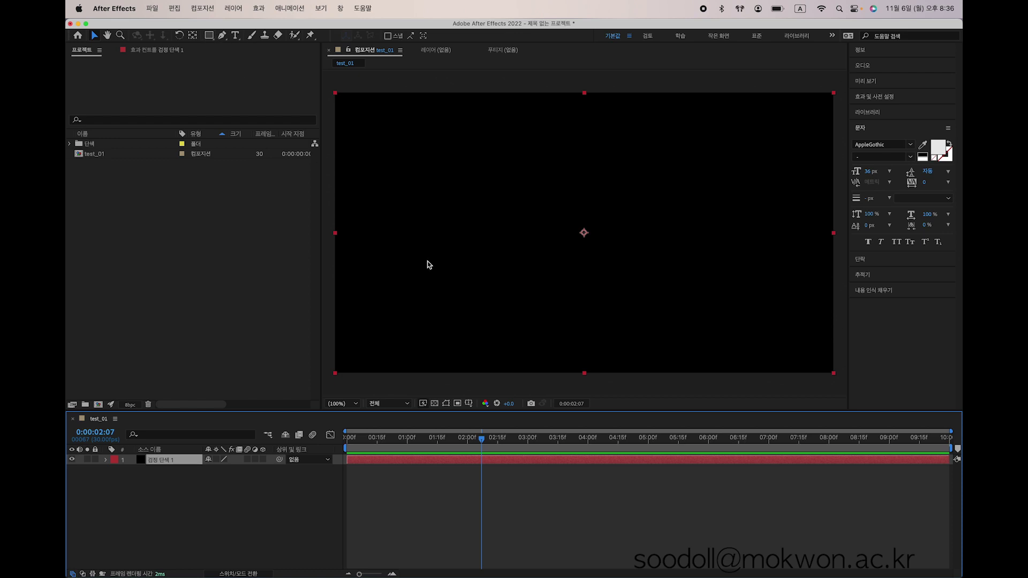
left_click_drag(209, 34, 240, 57)
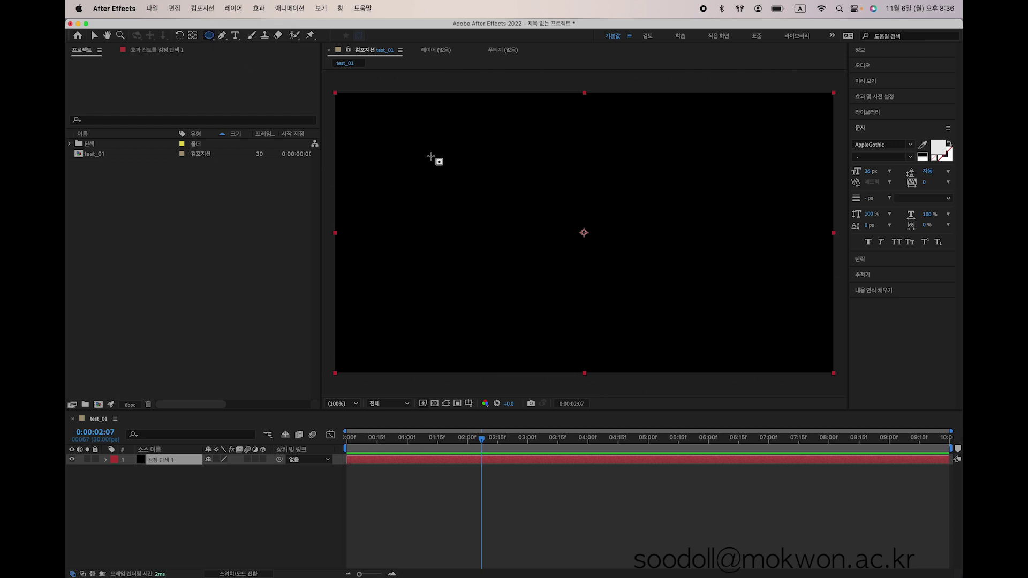
left_click(168, 463)
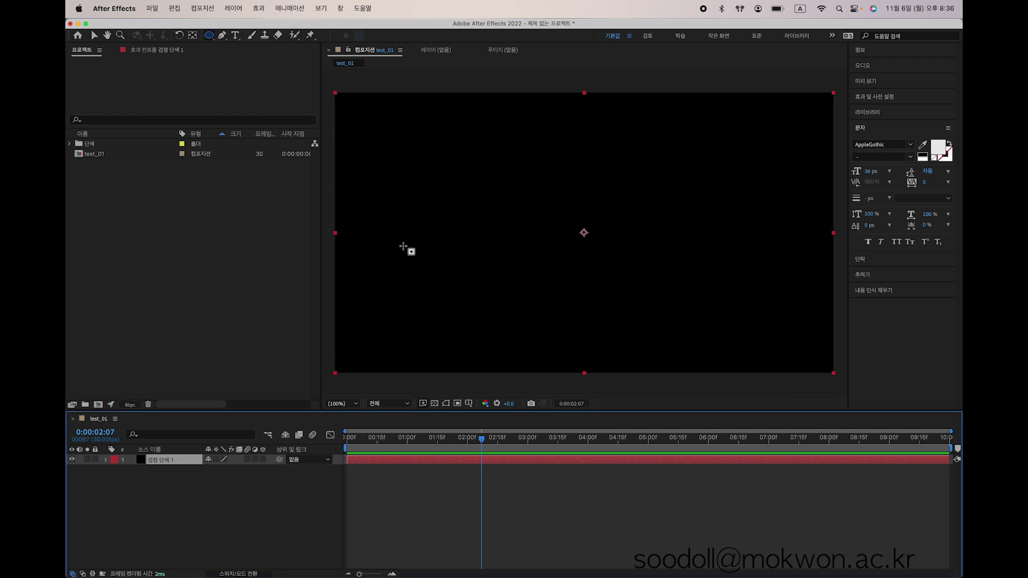
left_click_drag(209, 37, 245, 63)
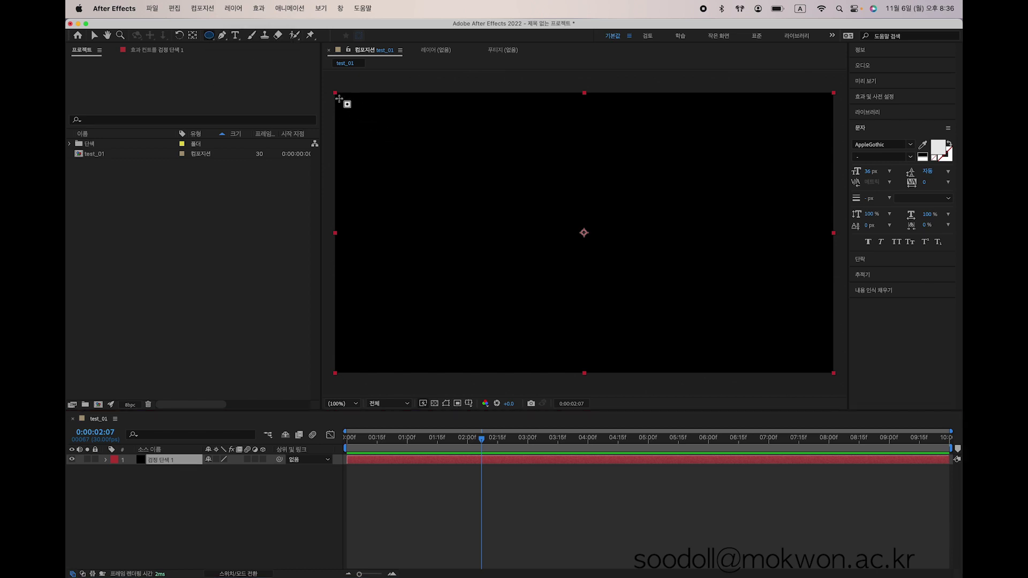
left_click_drag(337, 93, 838, 373)
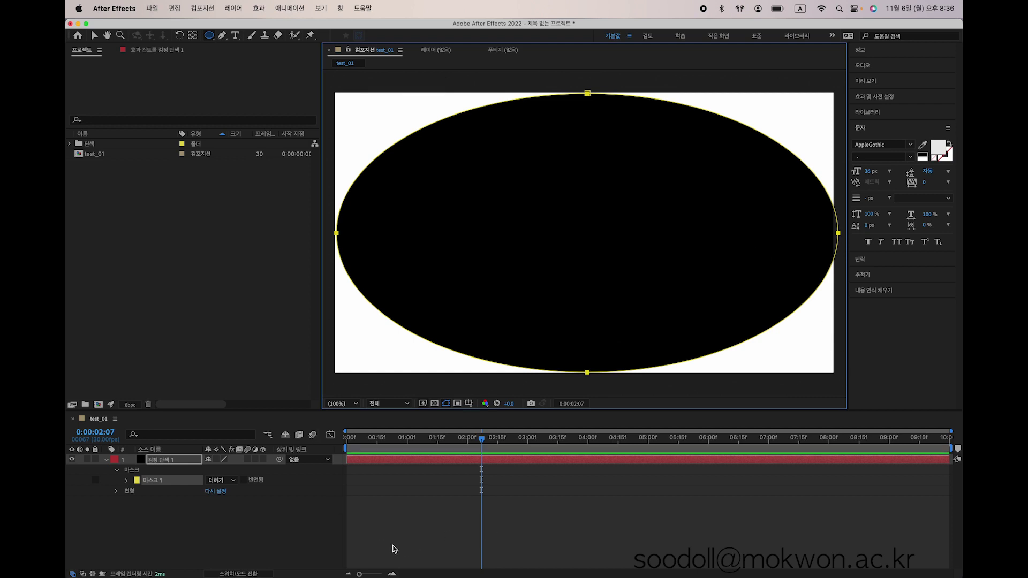
Step: Invert the ellipse mask on the black solid and set its mask feather to 400 px
left_click(167, 460)
left_click(106, 460)
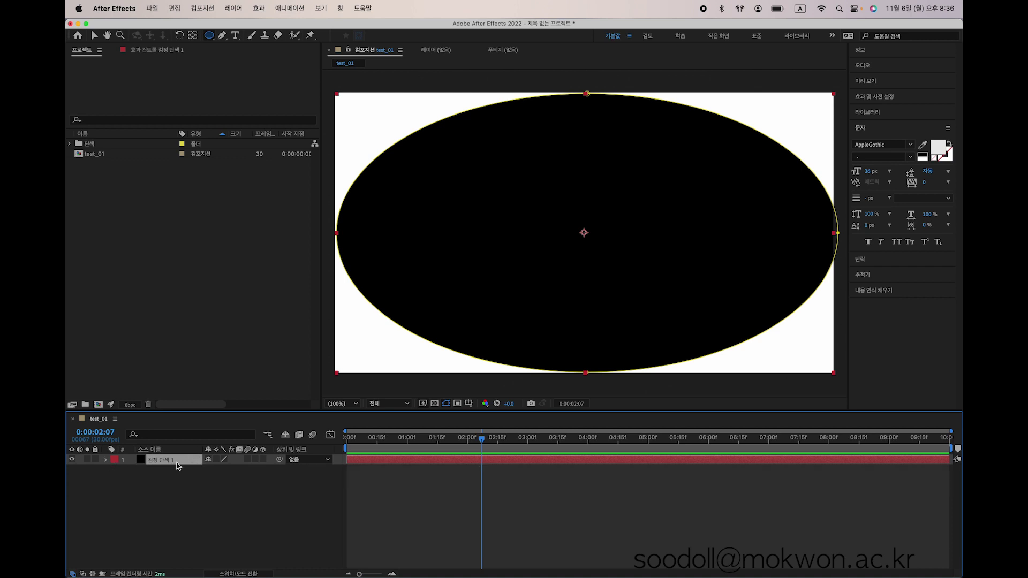
left_click(106, 460)
left_click(117, 470)
left_click(117, 471)
left_click(127, 480)
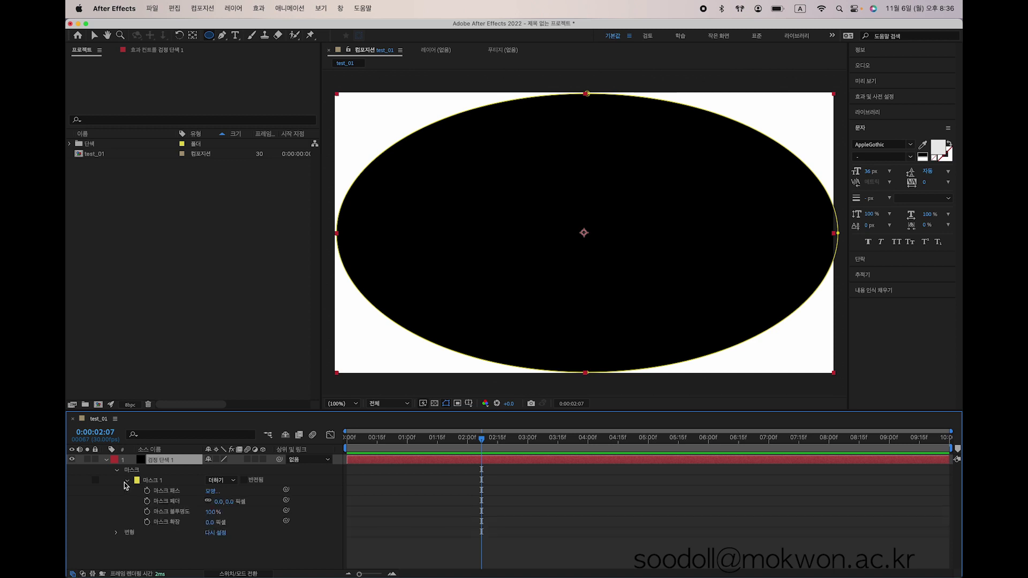
left_click(245, 481)
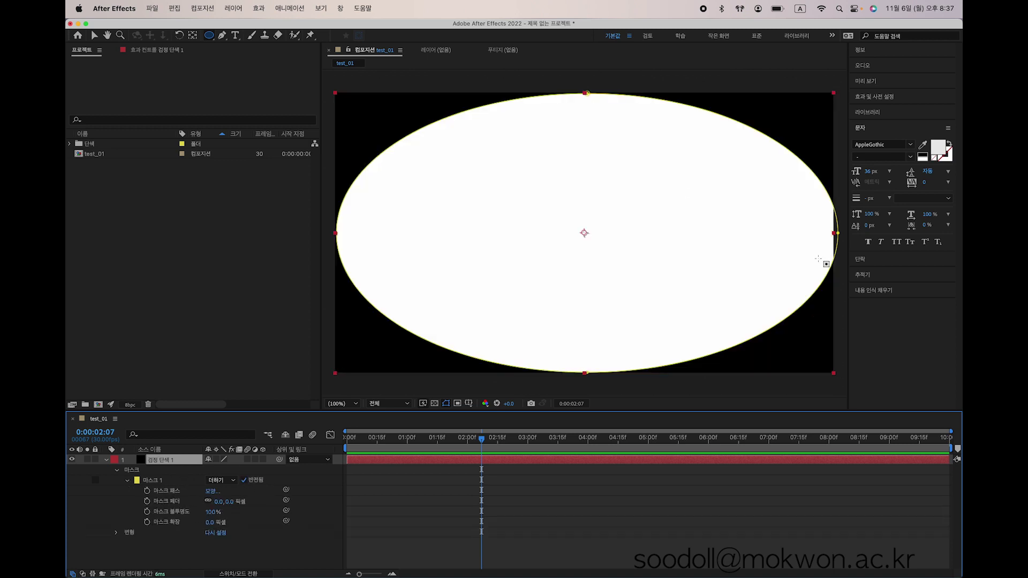
left_click_drag(227, 501, 390, 513)
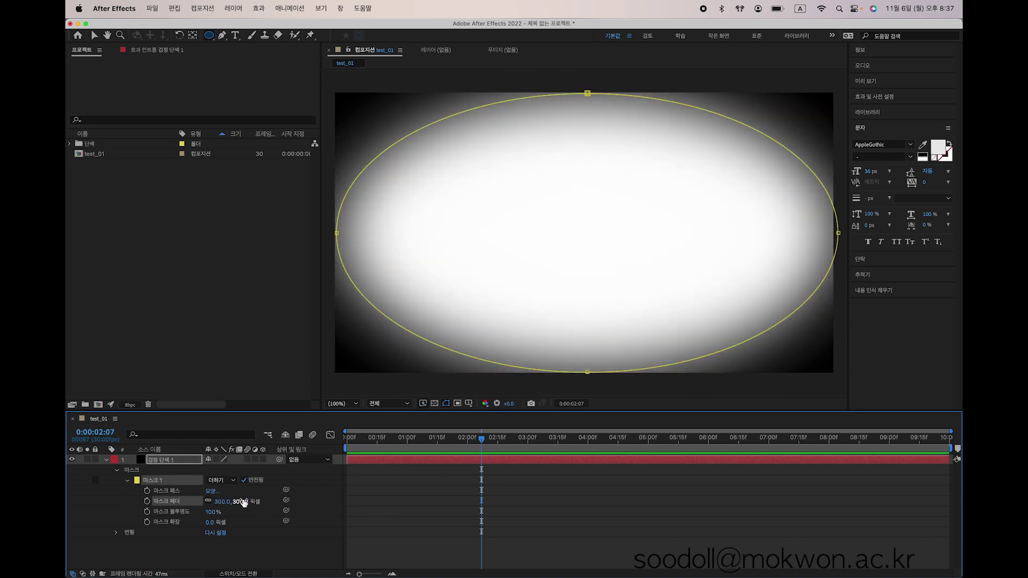
left_click_drag(271, 502, 241, 502)
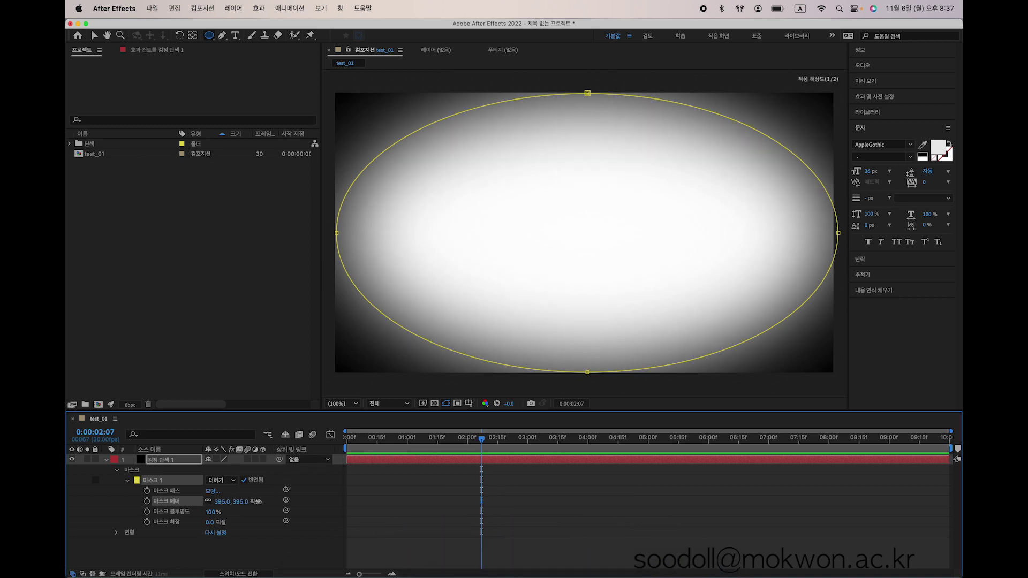
Step: Set the ellipse mask's expansion to 24 px and its opacity to 56%
left_click_drag(213, 513, 205, 517)
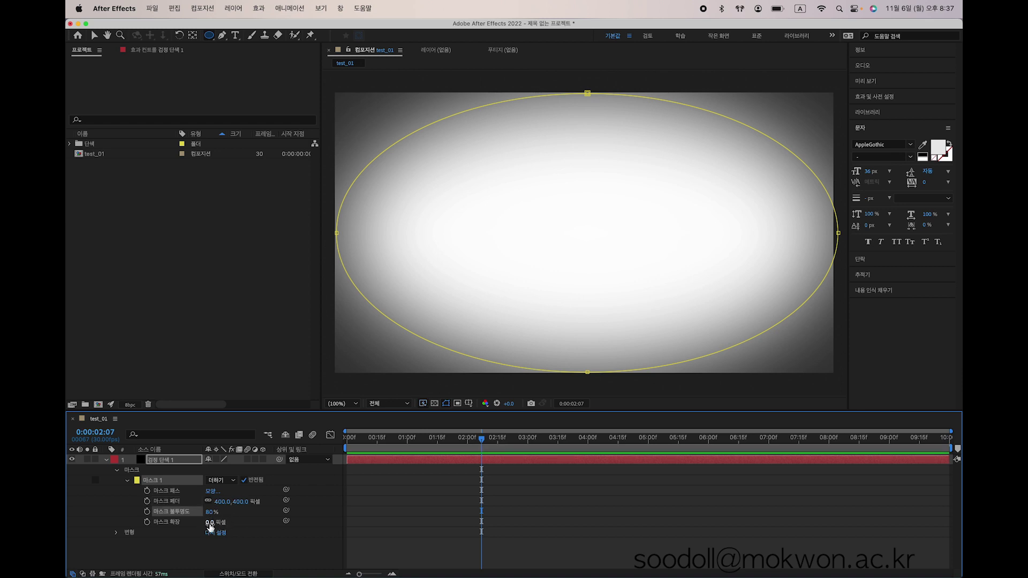
left_click_drag(211, 523, 223, 522)
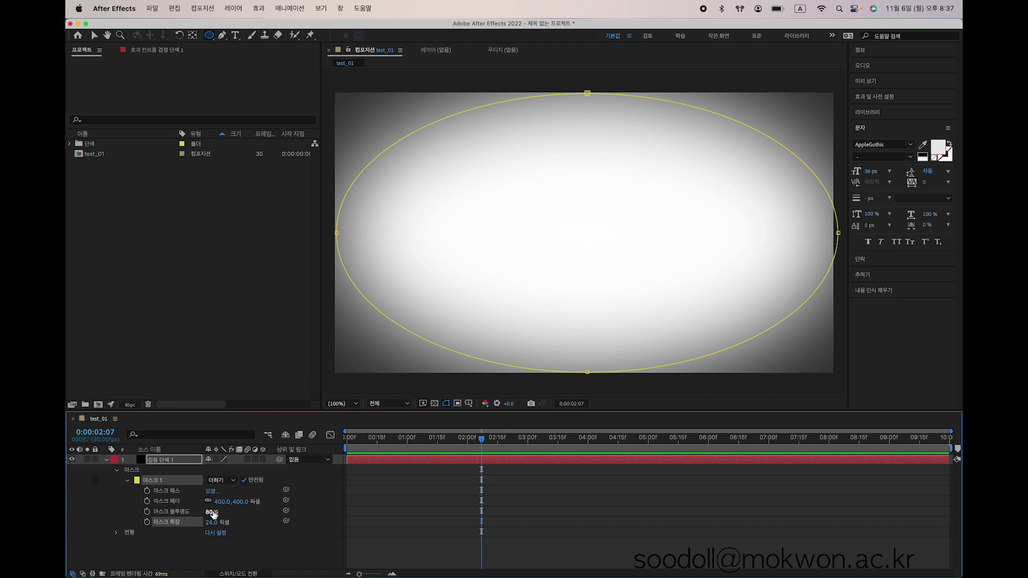
left_click_drag(213, 512, 202, 515)
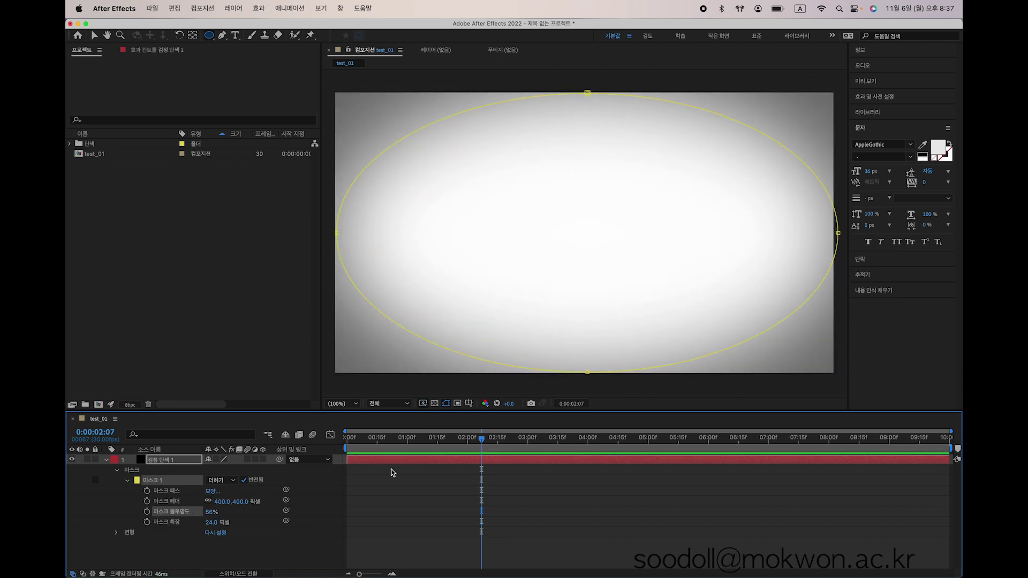
left_click(300, 559)
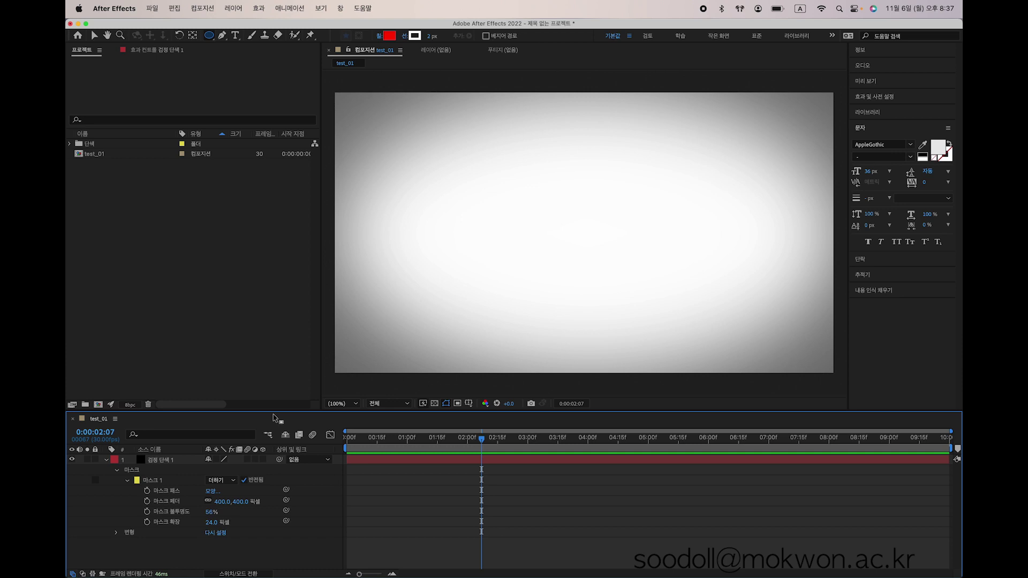
Step: Move the whole ellipse mask slightly left with the Selection tool so it is centred on the frame
left_click(171, 483)
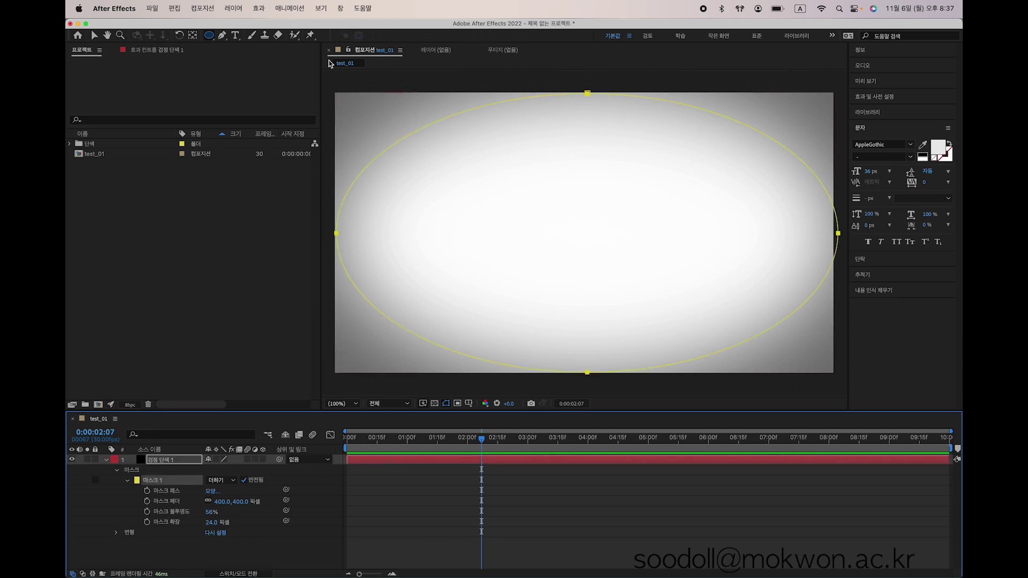
left_click(94, 36)
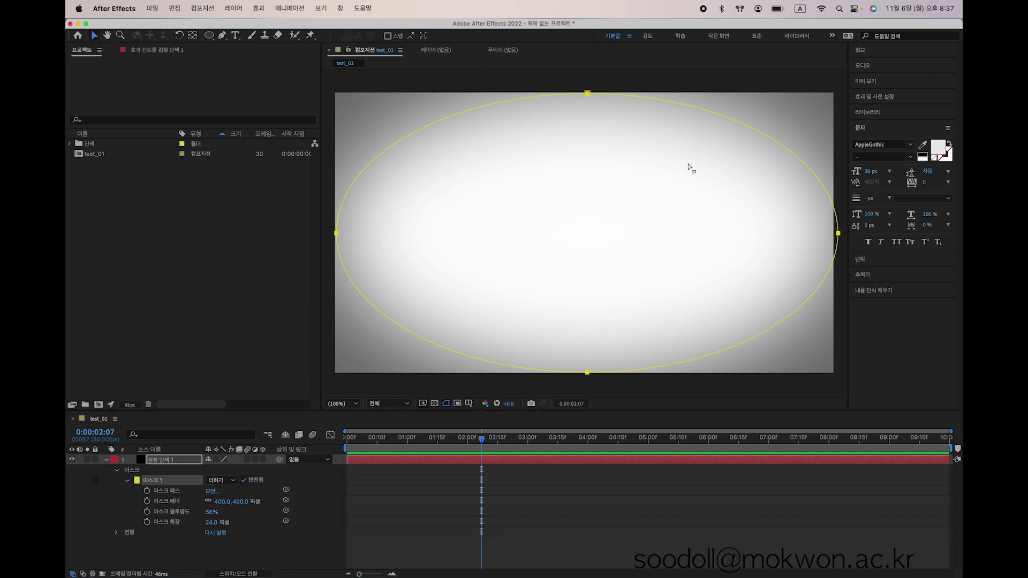
left_click(839, 235)
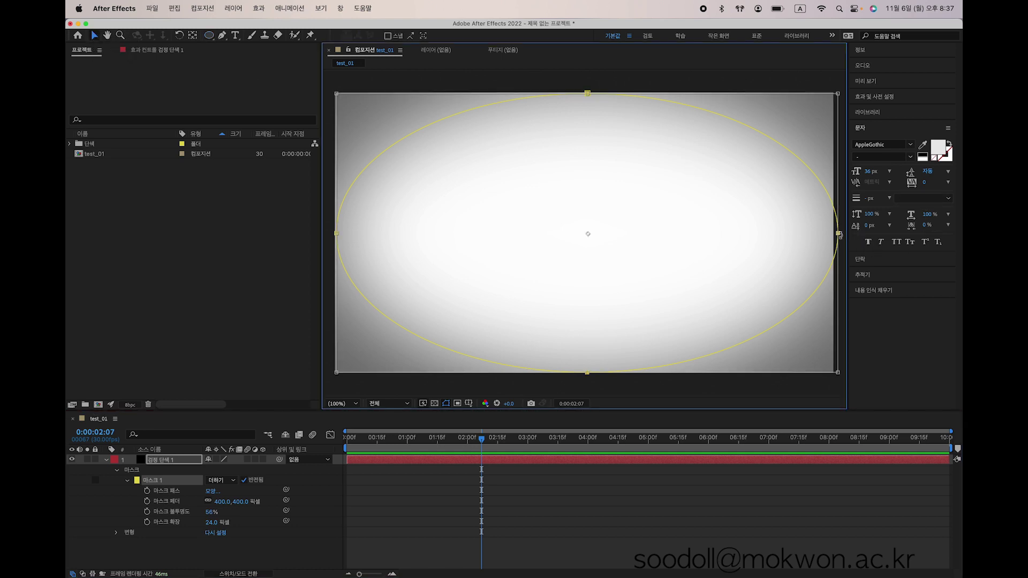
left_click(837, 235)
left_click_drag(839, 234, 833, 235)
left_click(819, 241)
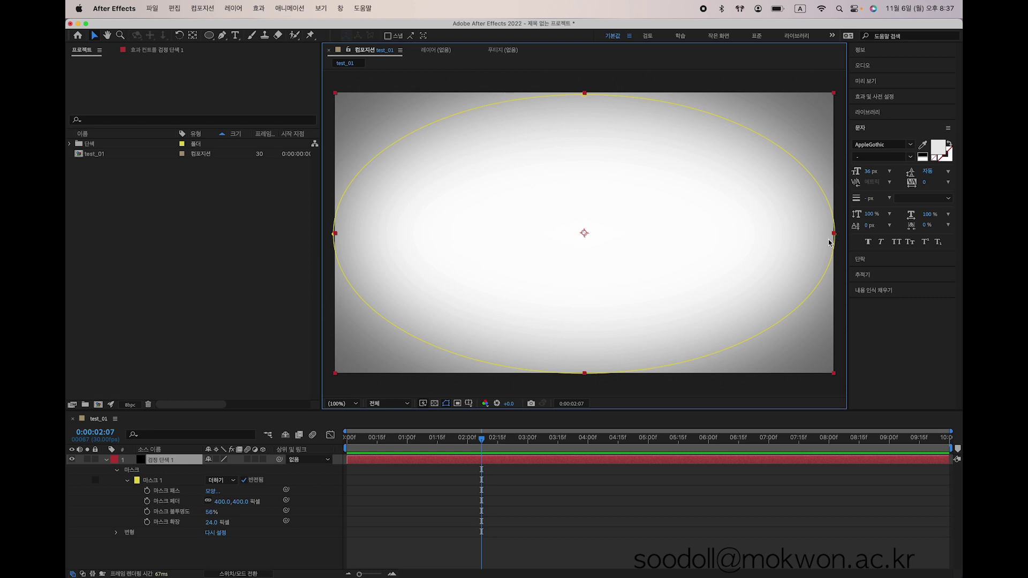
Step: Open the black solid in its Layer view and move the ellipse mask's right and left points slightly inward, just inside the frame edges
double_click(829, 242)
left_click(836, 215)
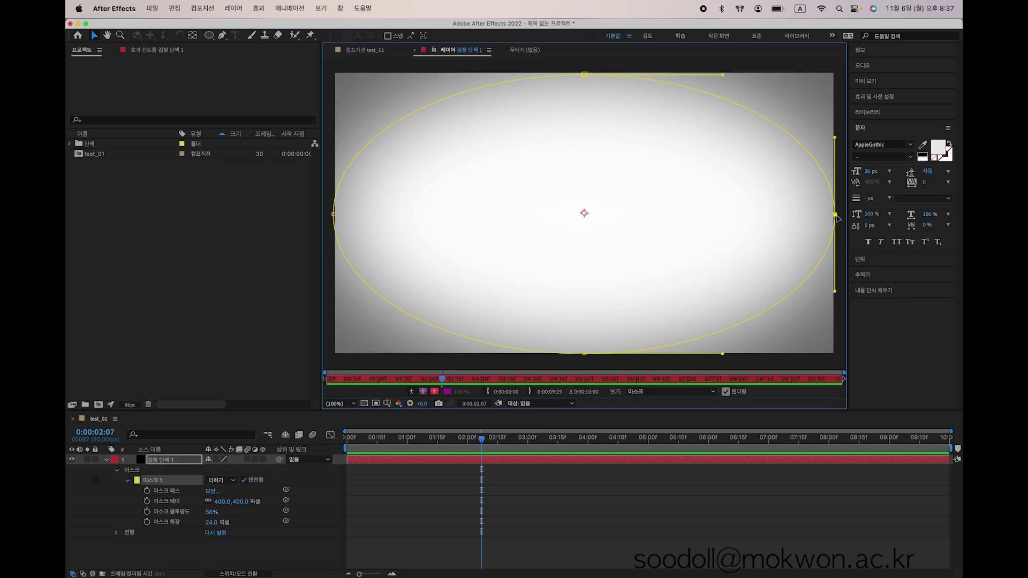
left_click_drag(836, 215, 829, 215)
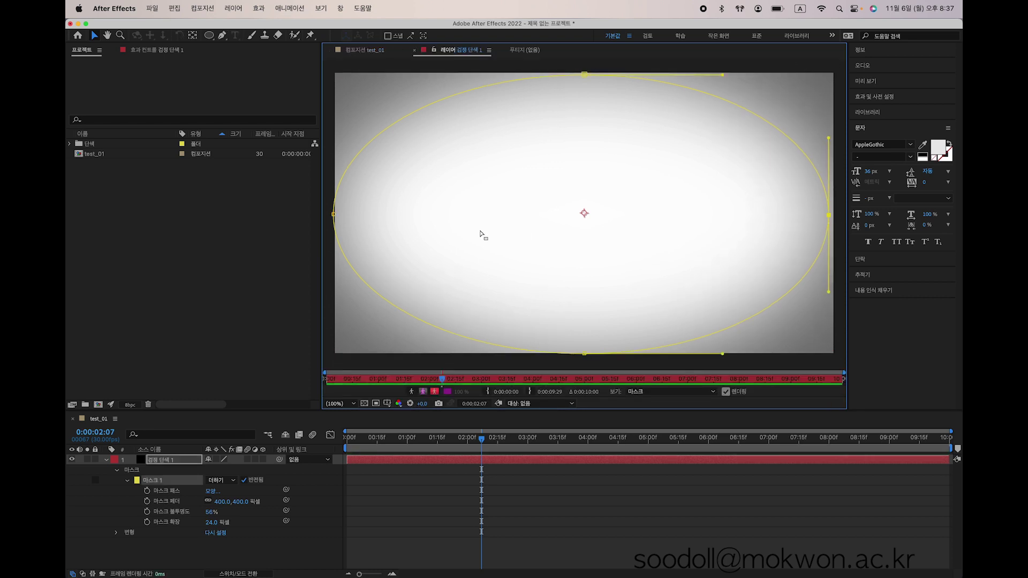
left_click_drag(334, 215, 337, 217)
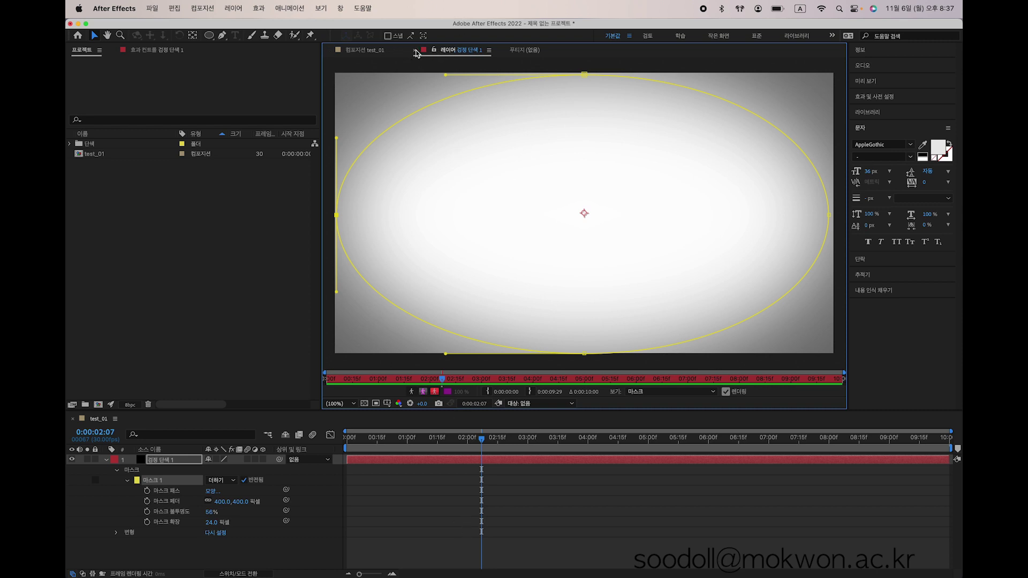
Step: Return to the test_01 composition view, move the current time to 0:00:02:17 and deselect the black solid
left_click(382, 52)
left_click(518, 449)
mouse_move(518, 449)
left_mouse_down()
mouse_move(507, 441)
mouse_move(633, 442)
mouse_move(502, 442)
left_mouse_up()
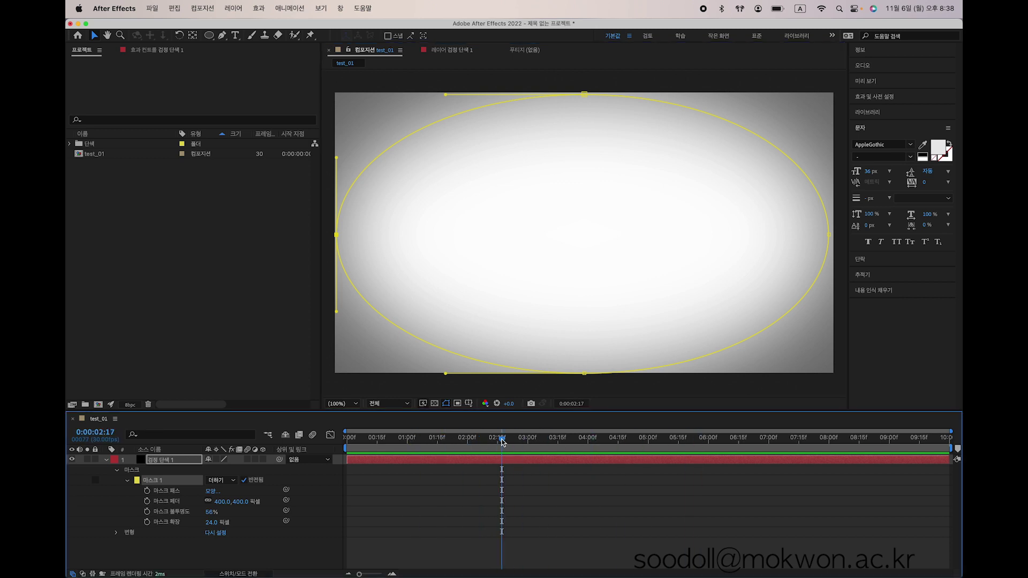
left_click(310, 553)
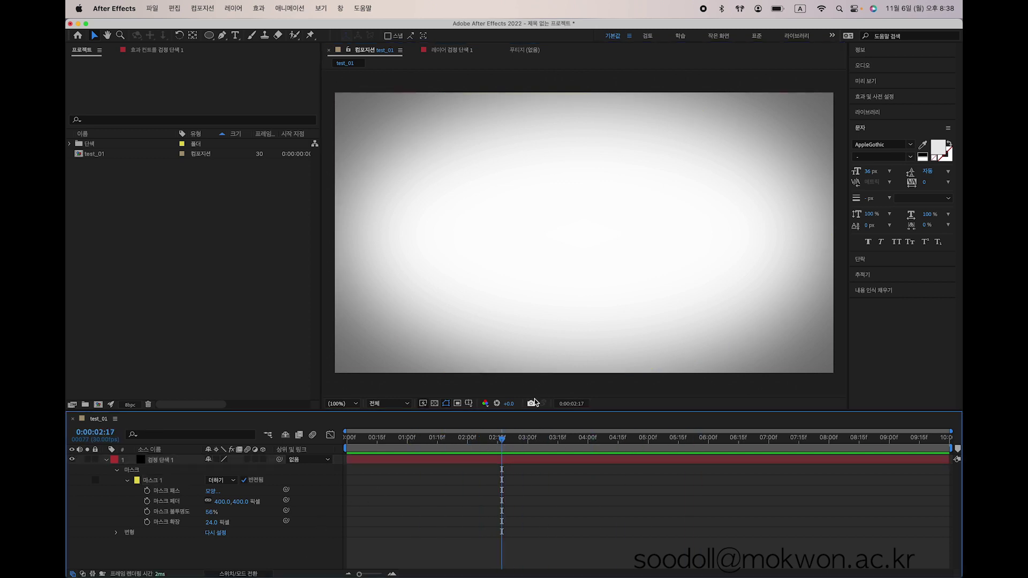
Step: Import feed_01_X1_0044.jpg as a single still, not a JPEG sequence, and place it beneath the black solid in test_01
double_click(198, 260)
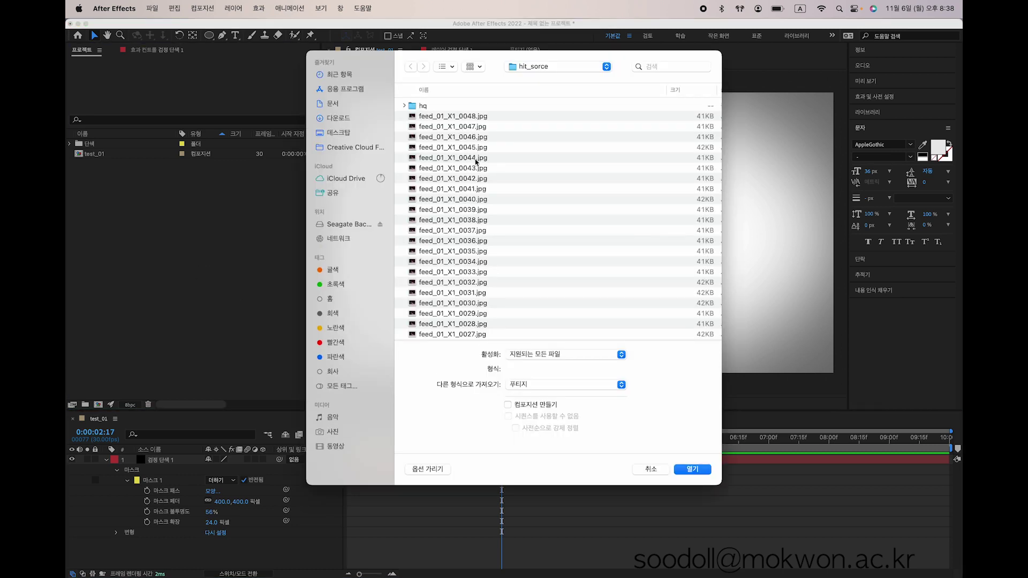
left_click(451, 159)
left_click(507, 417)
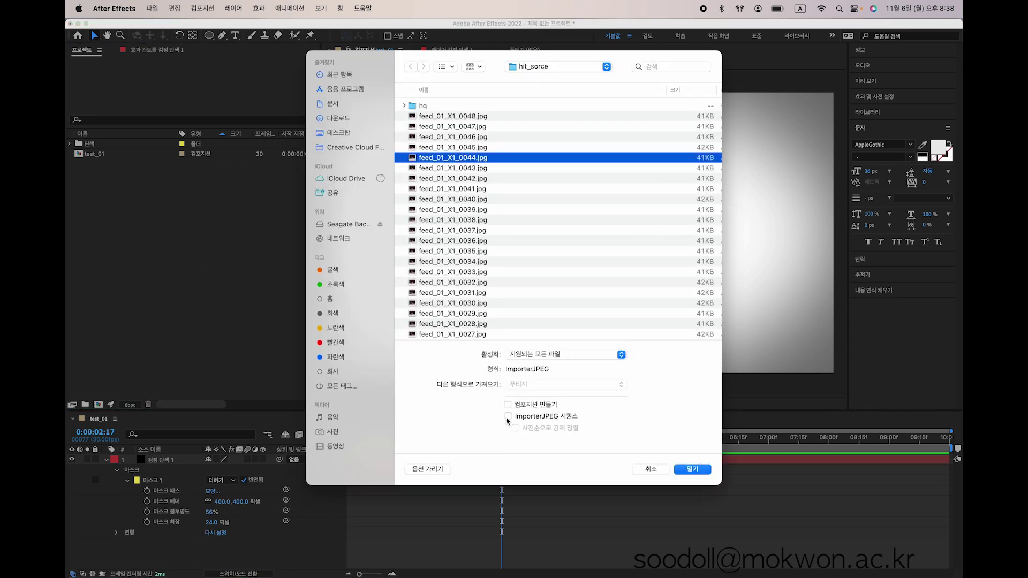
left_click(683, 469)
left_click_drag(120, 155, 224, 551)
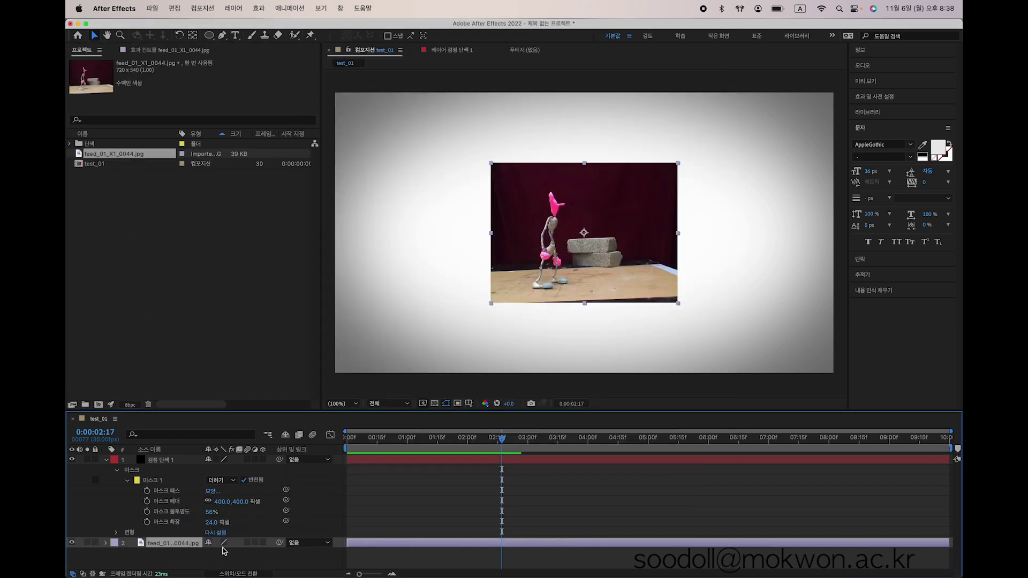
Step: Scale the feed_01_X1_0044.jpg layer up to fill the frame and nudge it upward until the figure's feet are in view
left_click_drag(493, 303, 329, 414)
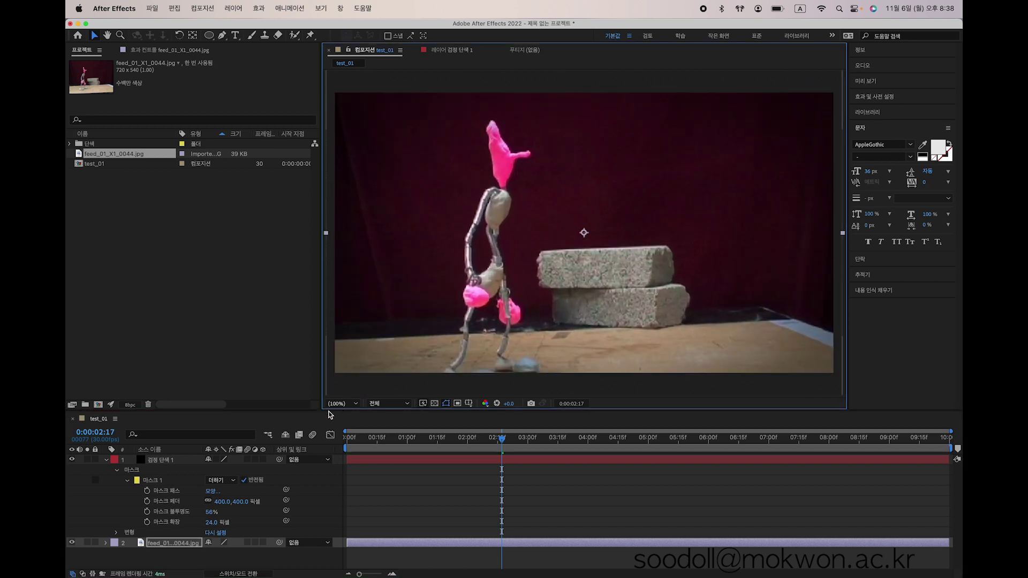
left_click(209, 355)
left_click(405, 389)
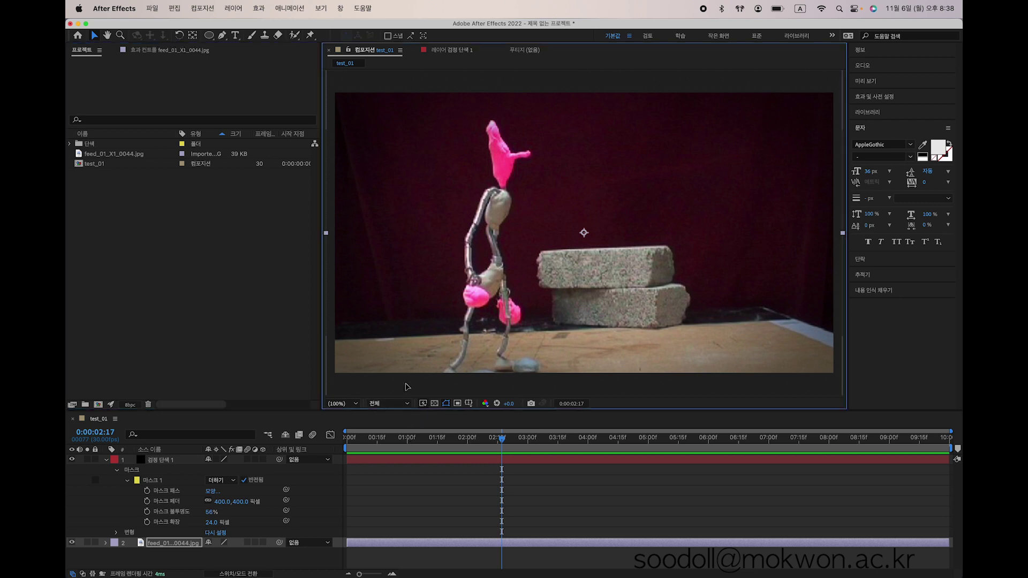
key("shift+Up")
key("shift+Up")
key("shift+Up")
key("shift+Up")
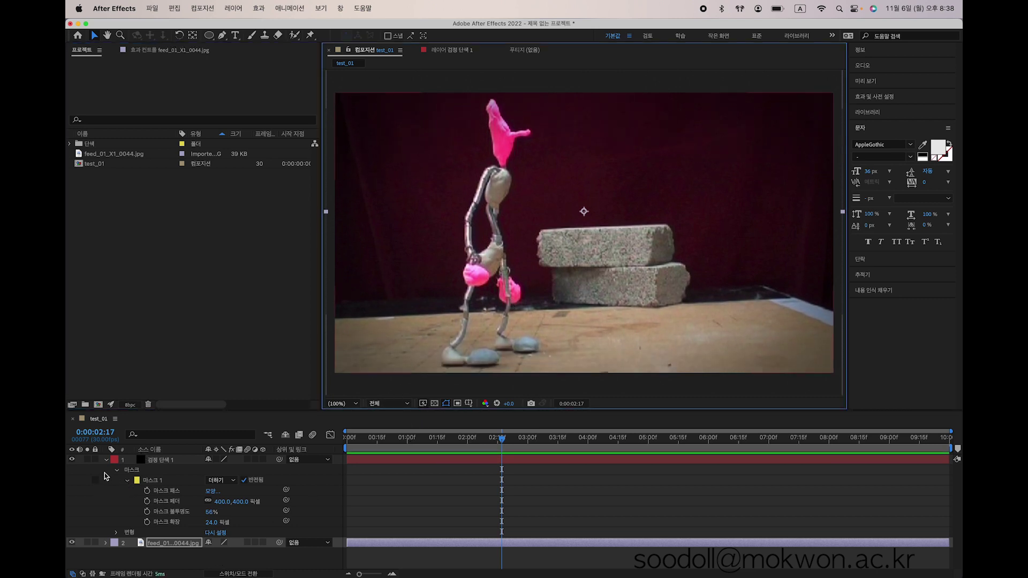
Step: Toggle the black solid's visibility off and on to compare the image with and without the vignette
left_click(180, 568)
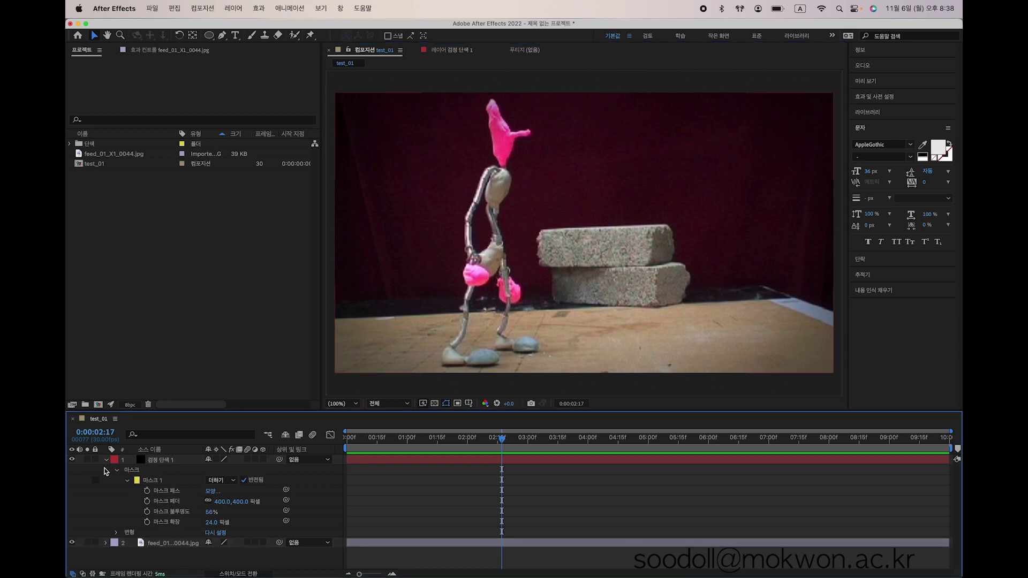
left_click(72, 459)
left_click(72, 459)
left_click(71, 459)
left_click(72, 460)
left_click(72, 459)
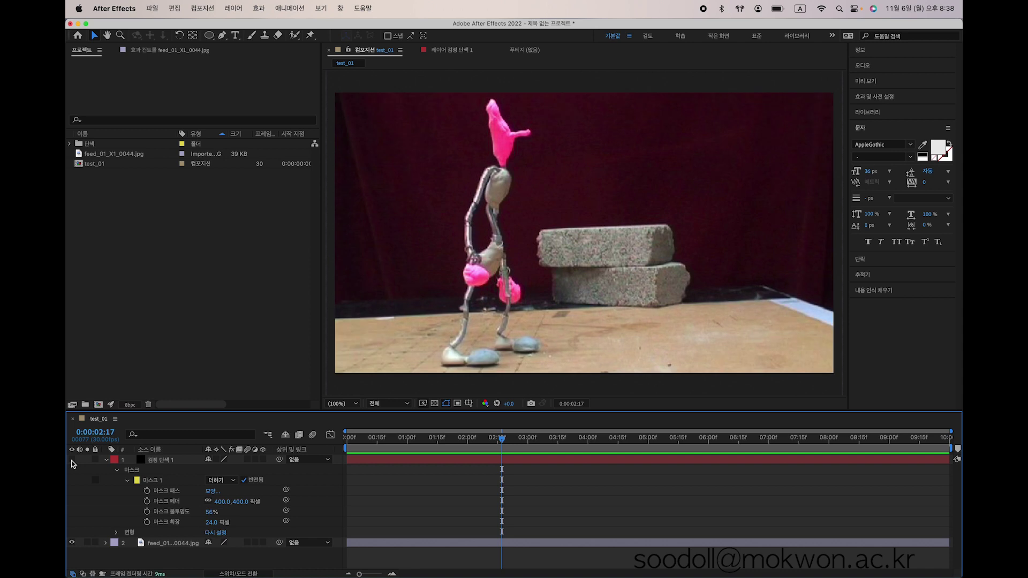
left_click(72, 459)
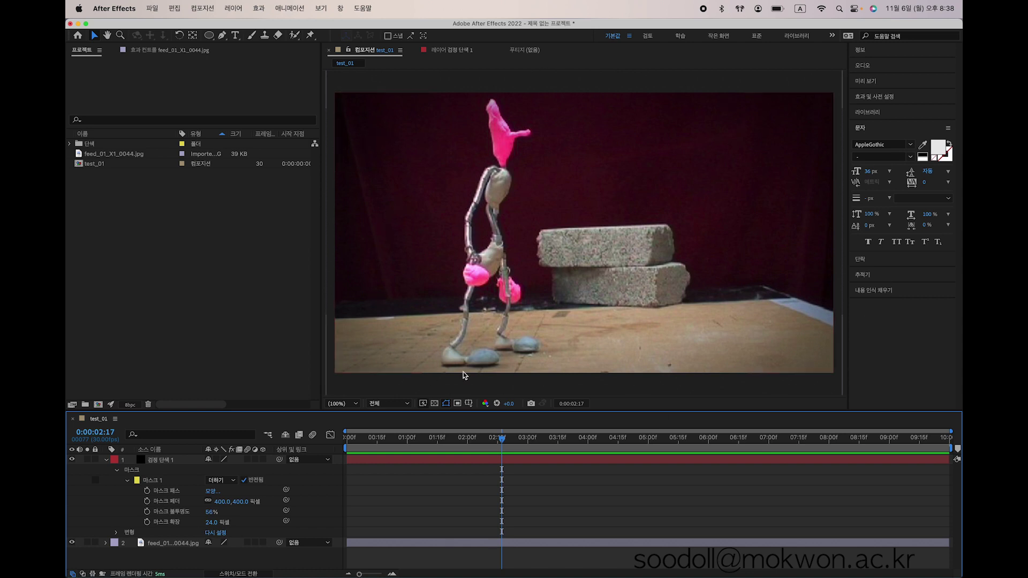
Step: Select the black solid layer and expand the solids folder to inspect its source item in the project
left_click(187, 460)
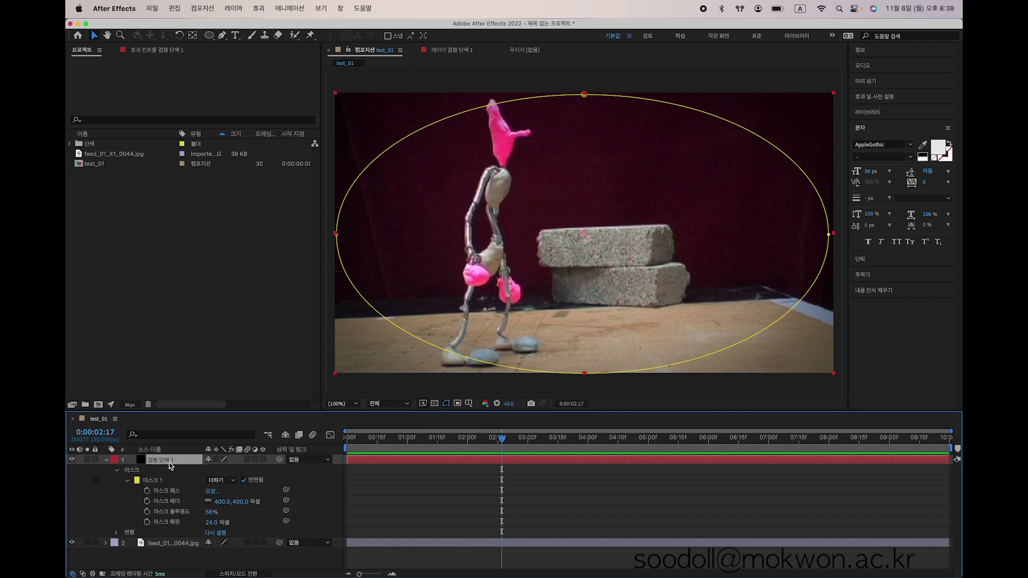
left_click(71, 144)
left_click(102, 156)
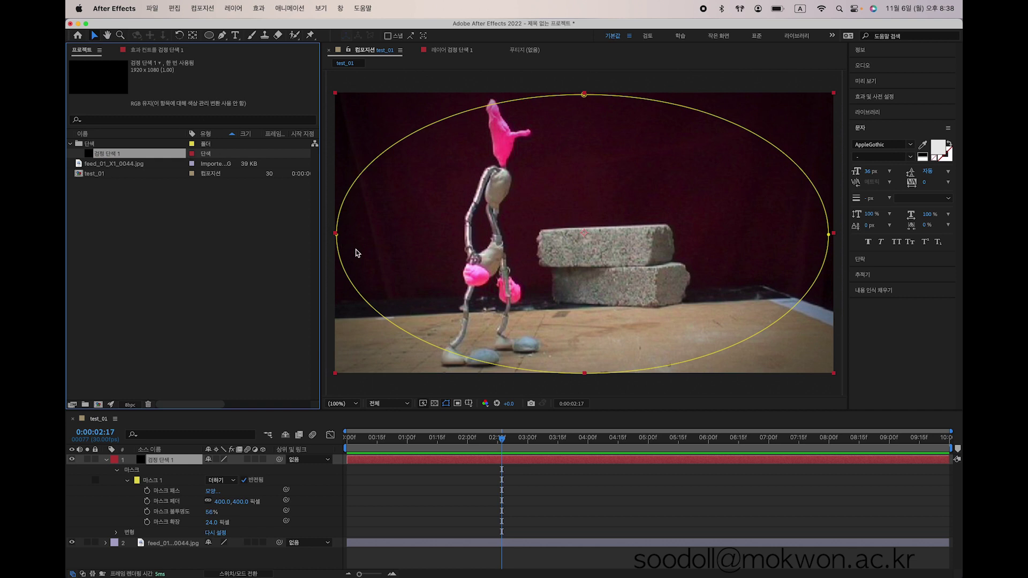
left_click(195, 558)
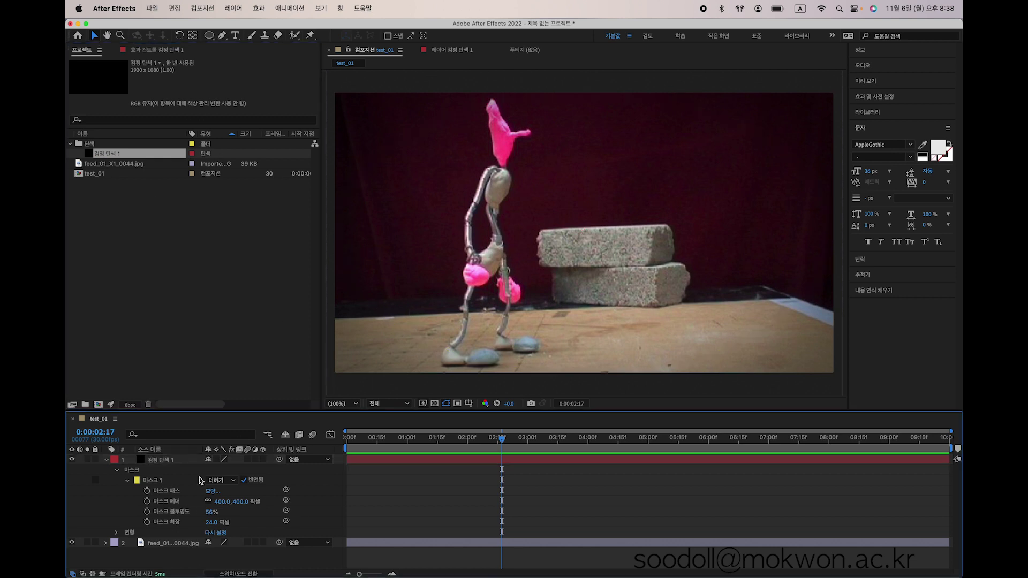
Step: Examine the available shape tools, Pen tool variants and Type tool, ending with the Ellipse tool active
left_click(209, 36)
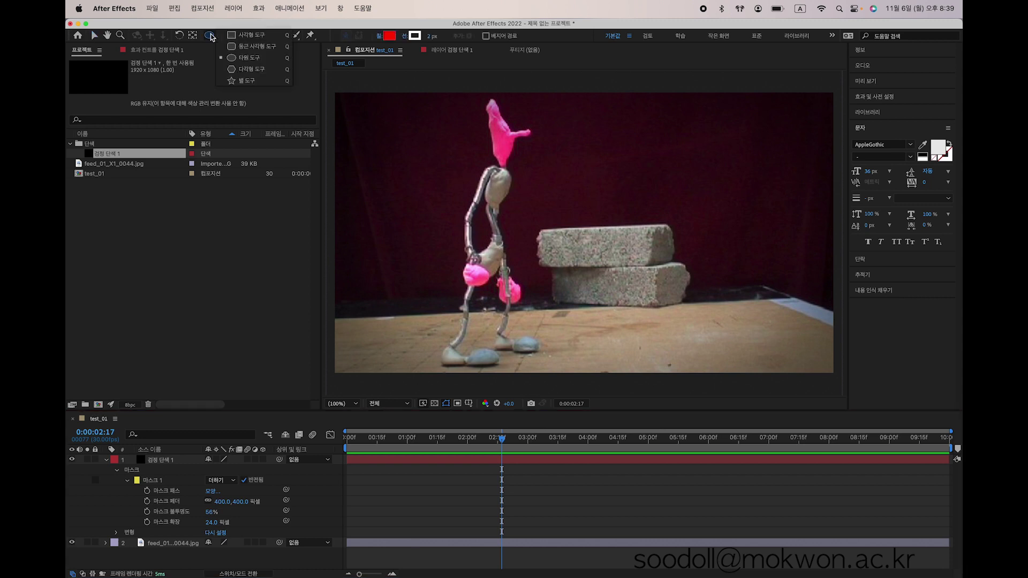
left_click(210, 36)
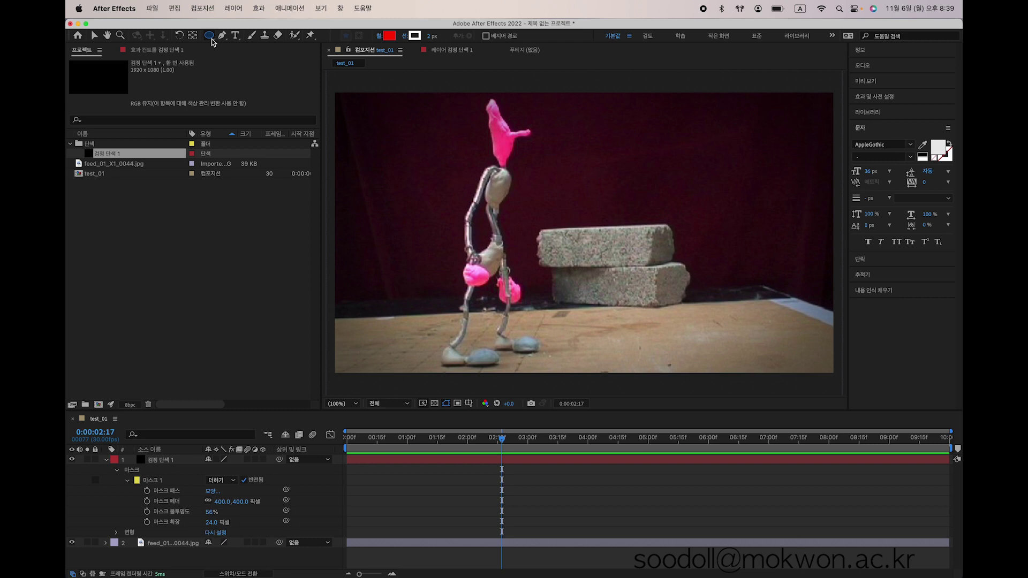
left_click(211, 36)
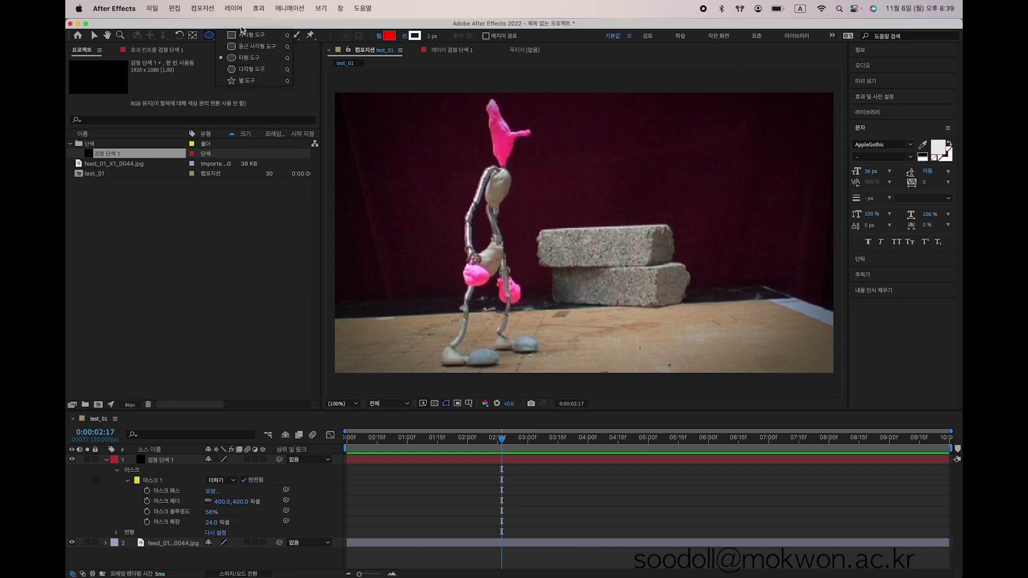
left_click(210, 36)
left_click(223, 35)
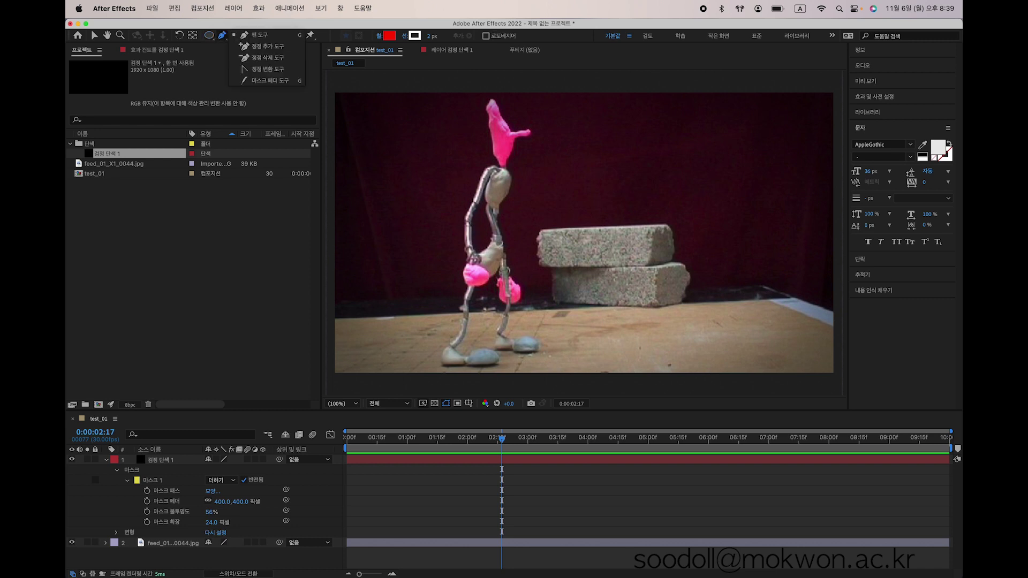
left_click(236, 36)
left_click(231, 58)
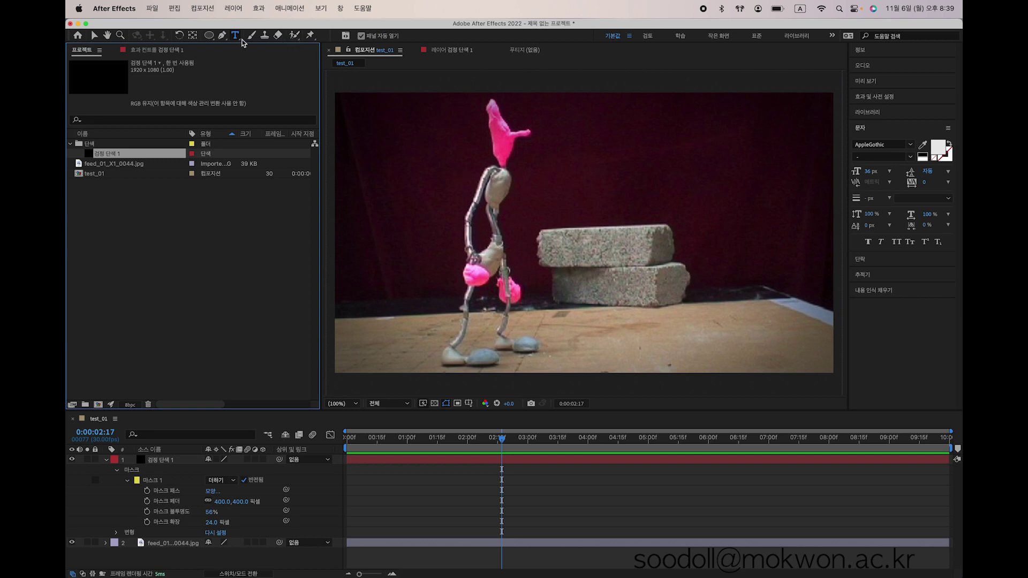
left_click(210, 36)
left_click(209, 36)
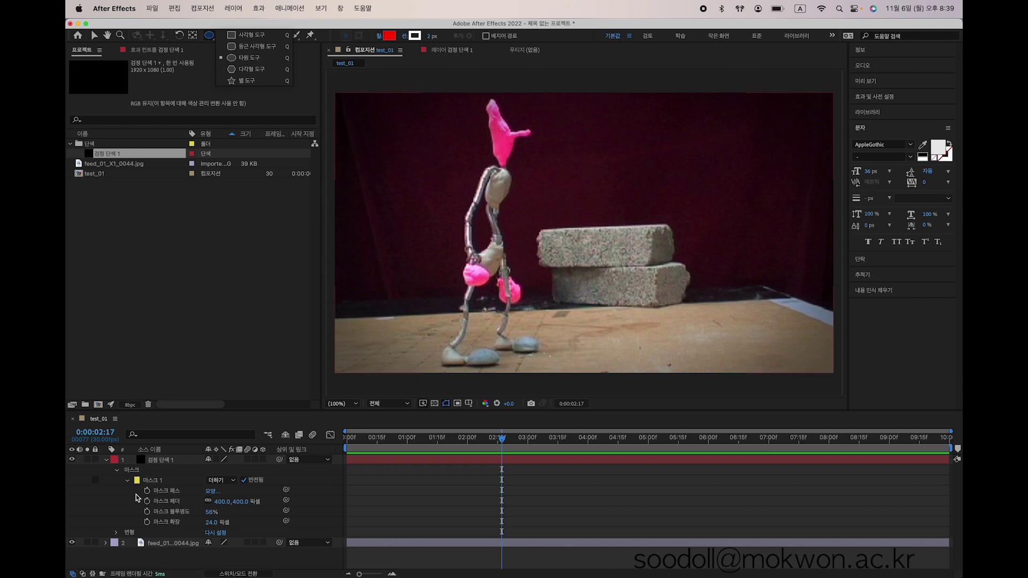
Step: Hide the black solid layer to show the image without its vignette
left_click(168, 462)
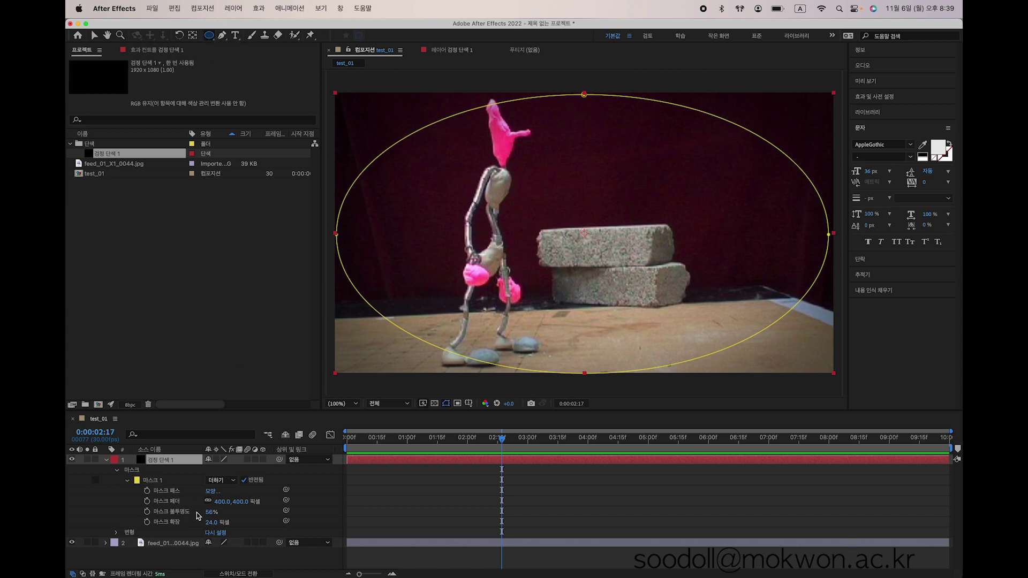
left_click(157, 465)
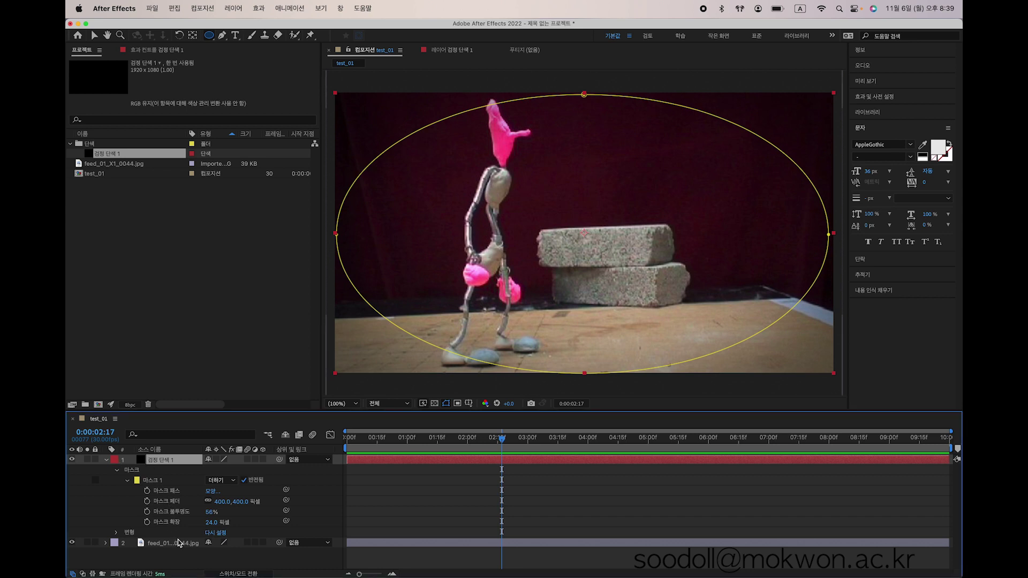
left_click(72, 460)
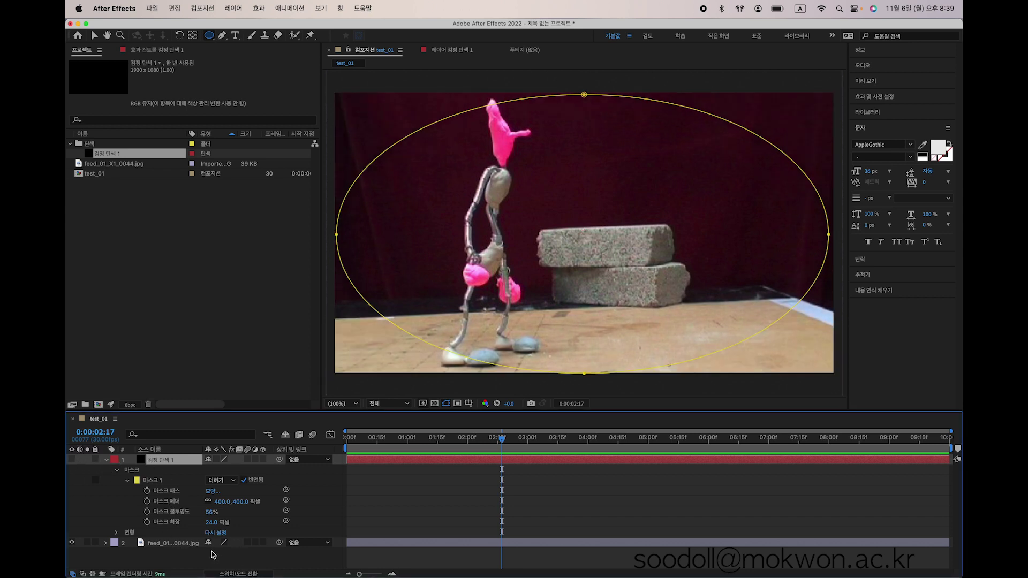
Step: Draw a small ellipse mask on the feed_01_X1_0044.jpg layer around the figure's upper body and delete it
left_click(183, 543)
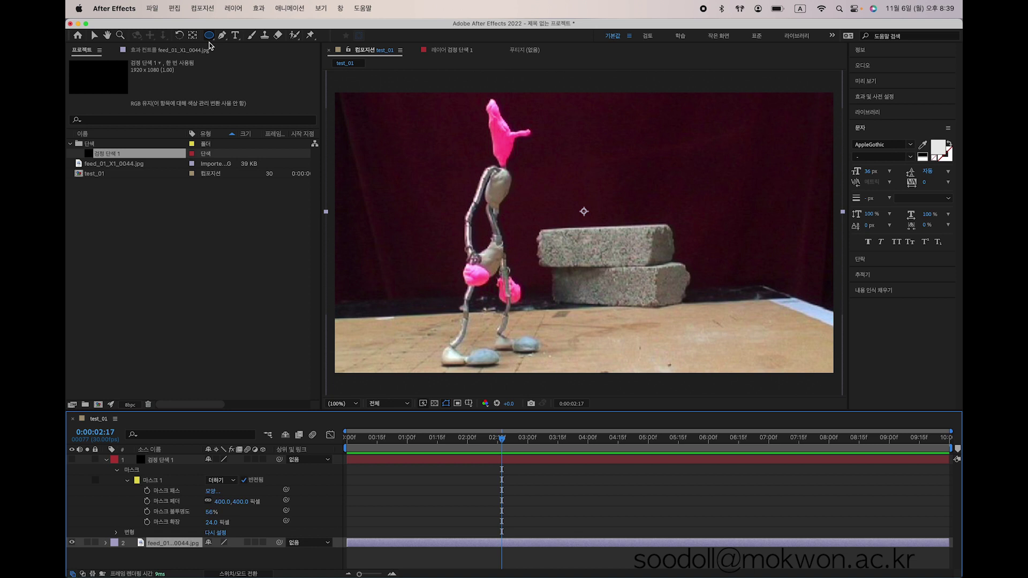
mouse_move(453, 144)
left_mouse_down()
mouse_move(557, 193)
mouse_move(571, 212)
left_mouse_up()
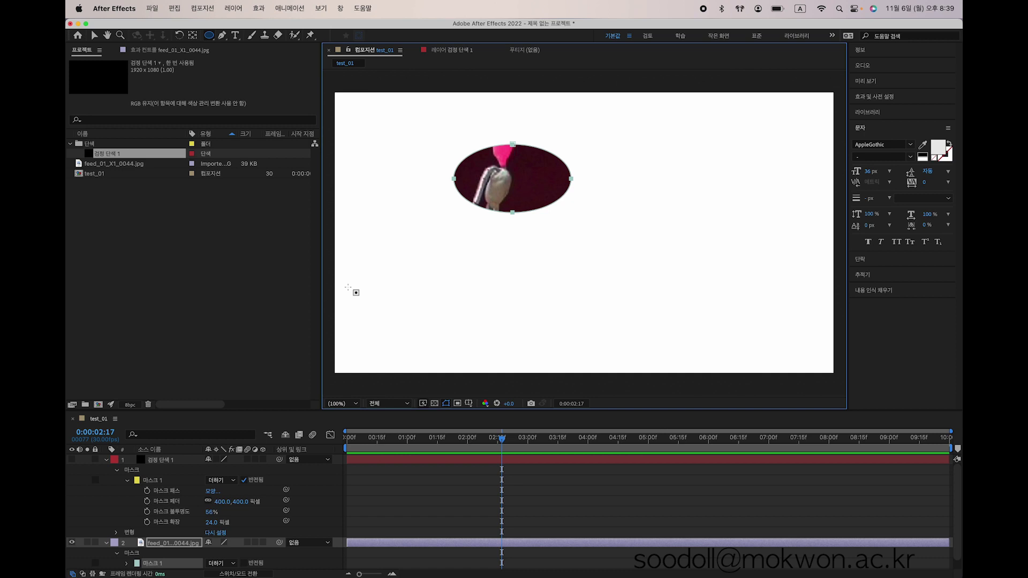
left_click_drag(461, 97, 547, 165)
key("Delete")
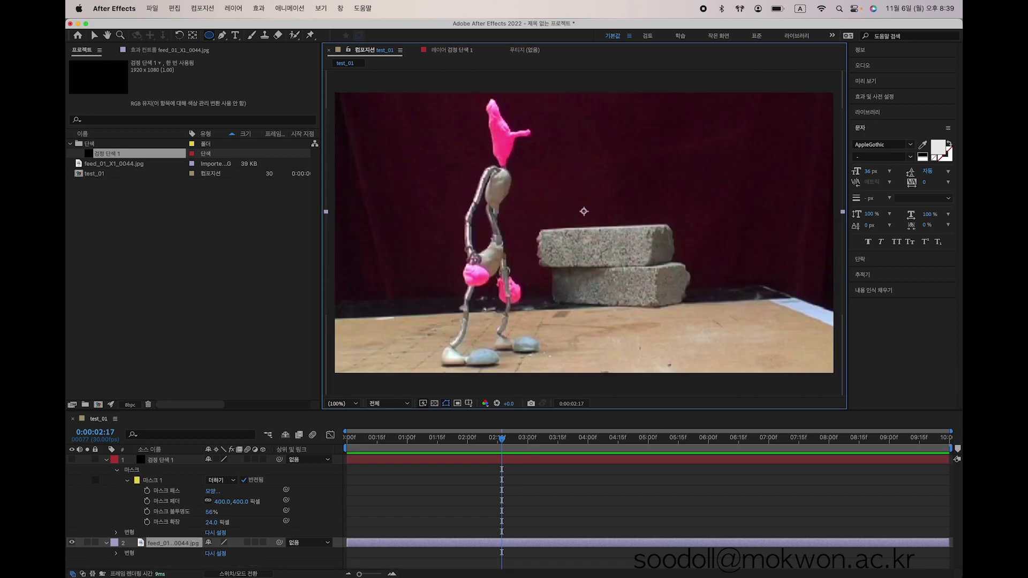
Step: With no layer selected, draw a red ellipse as a new shape layer over the figure's upper body
left_click(105, 543)
left_click(152, 554)
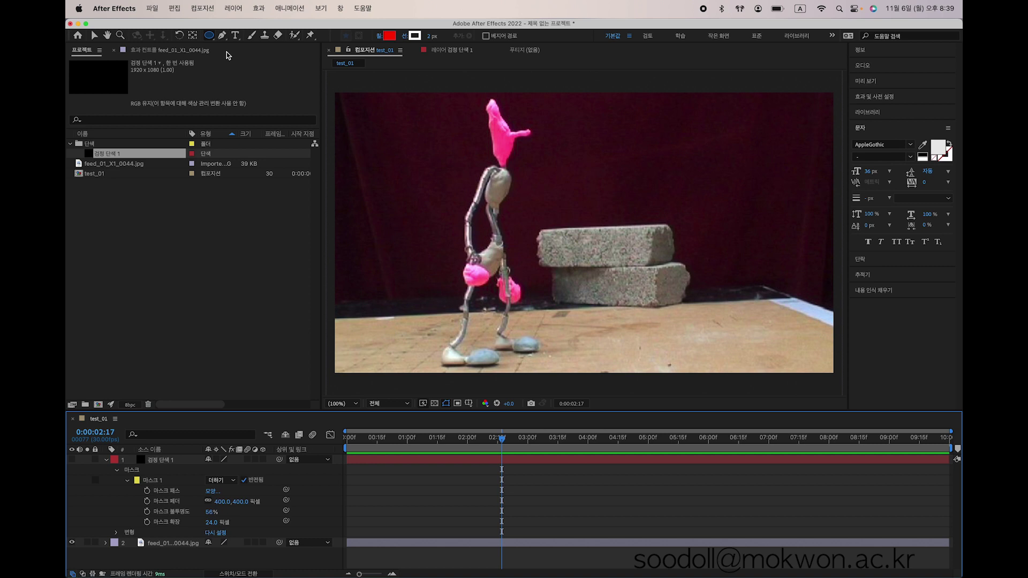
left_click_drag(454, 133, 560, 229)
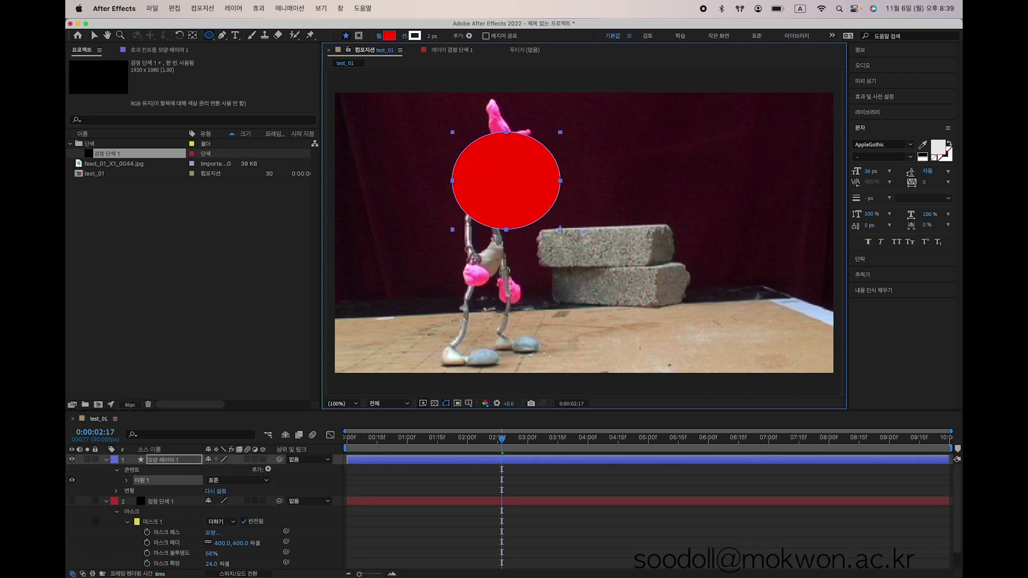
Step: Move the red ellipse shape layer down and left with the Selection tool so it covers the figure's torso
left_click(132, 467)
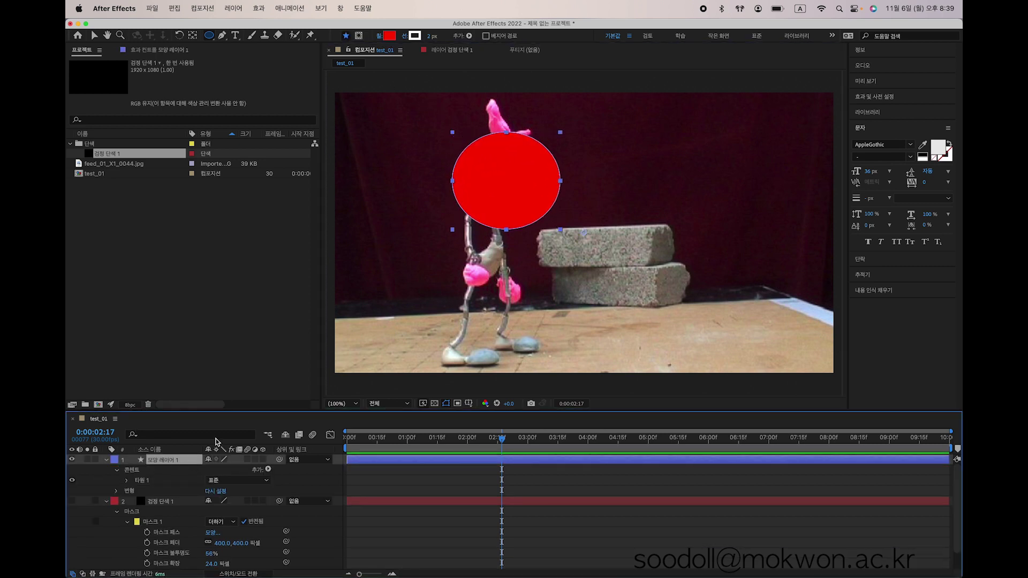
left_click(95, 36)
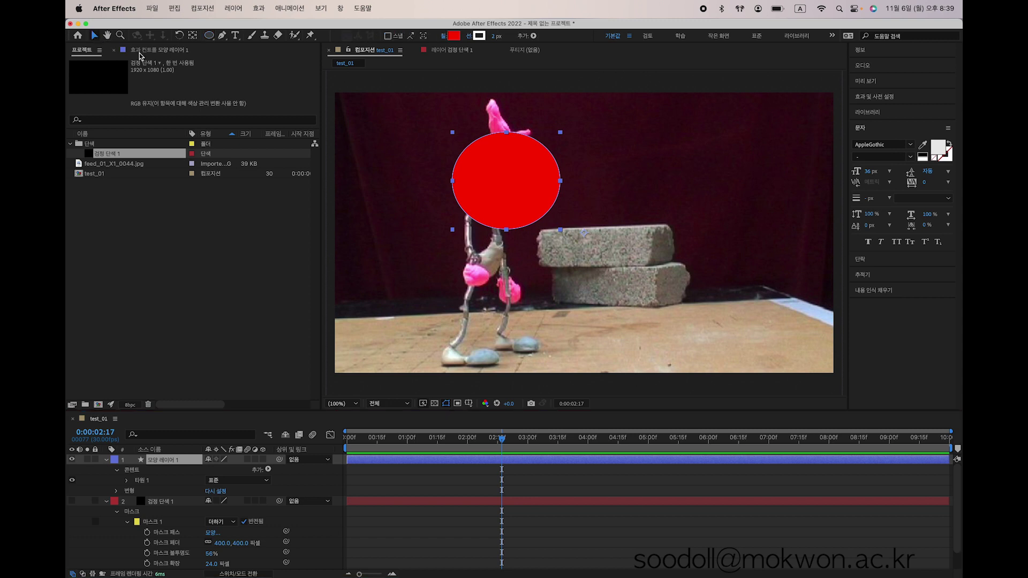
left_click_drag(529, 190, 517, 233)
left_click(179, 460)
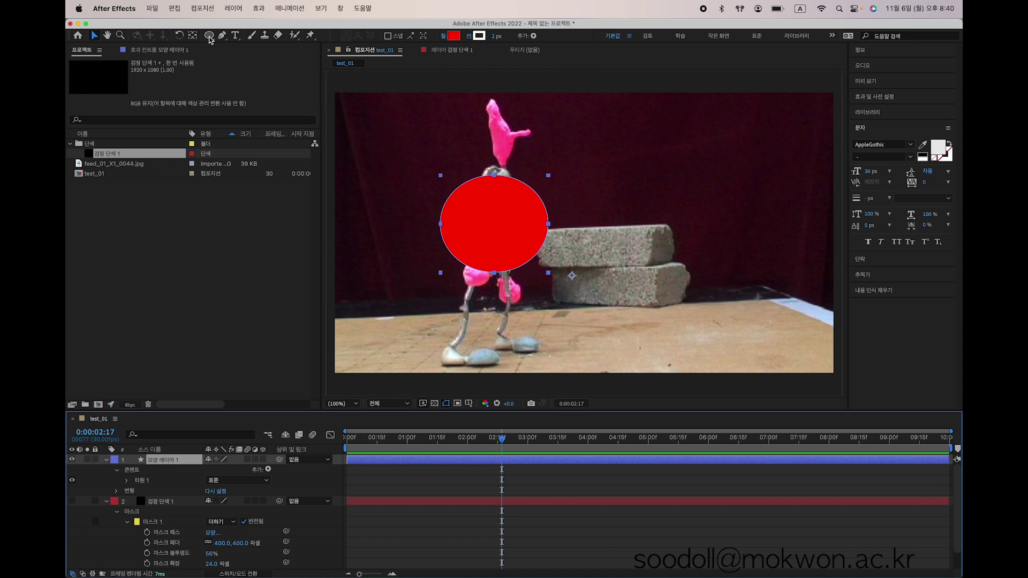
mouse_move(498, 240)
left_mouse_down()
mouse_move(516, 233)
mouse_move(480, 233)
left_mouse_up()
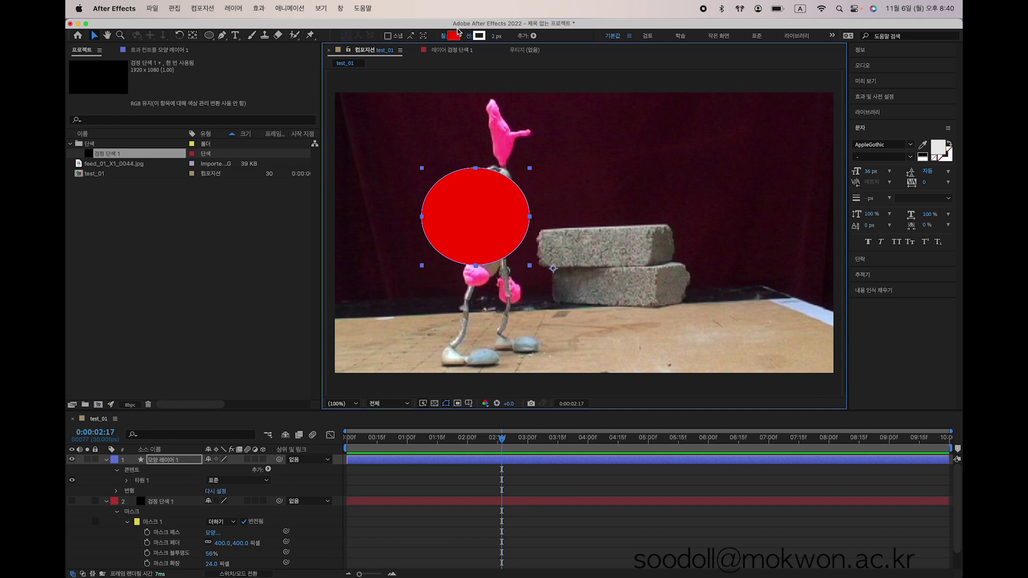
Step: Change the ellipse shape's fill colour to a muted dark red
left_click(454, 37)
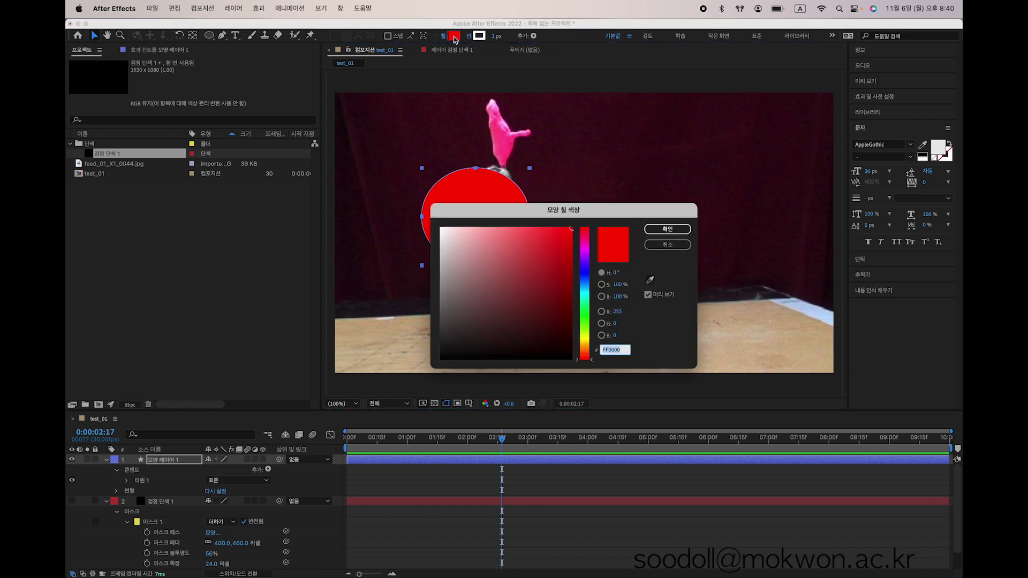
left_click_drag(557, 216, 697, 195)
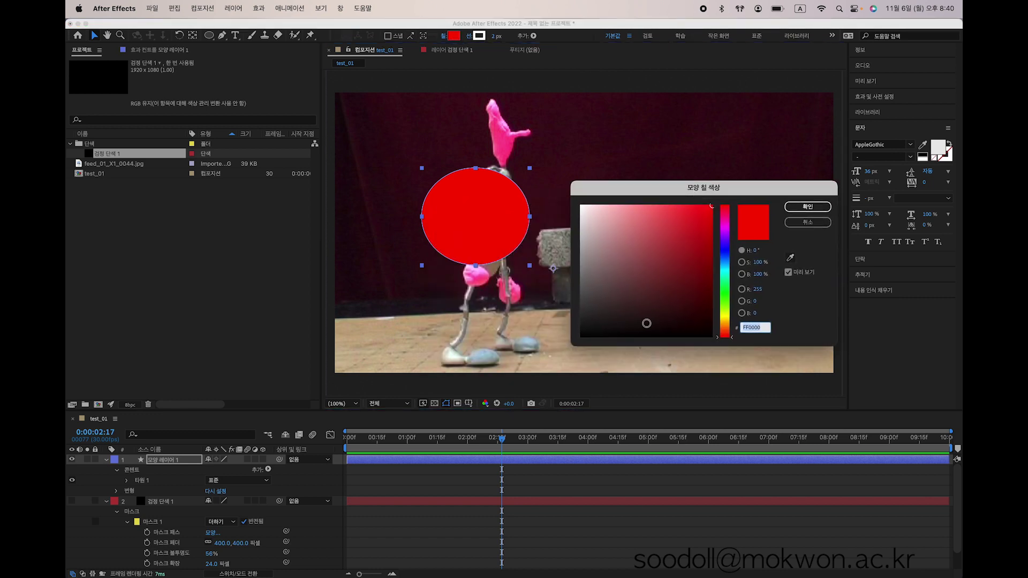
left_click(649, 295)
mouse_move(649, 295)
left_mouse_down()
mouse_move(700, 294)
mouse_move(615, 269)
mouse_move(670, 312)
mouse_move(684, 276)
mouse_move(677, 255)
mouse_move(640, 268)
mouse_move(651, 272)
left_mouse_up()
left_click(804, 224)
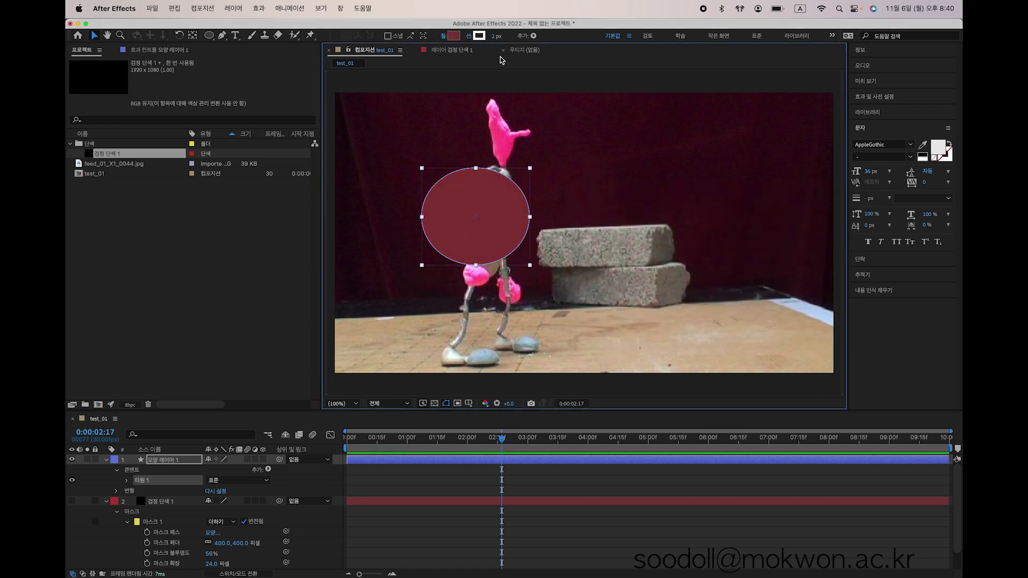
left_click(479, 36)
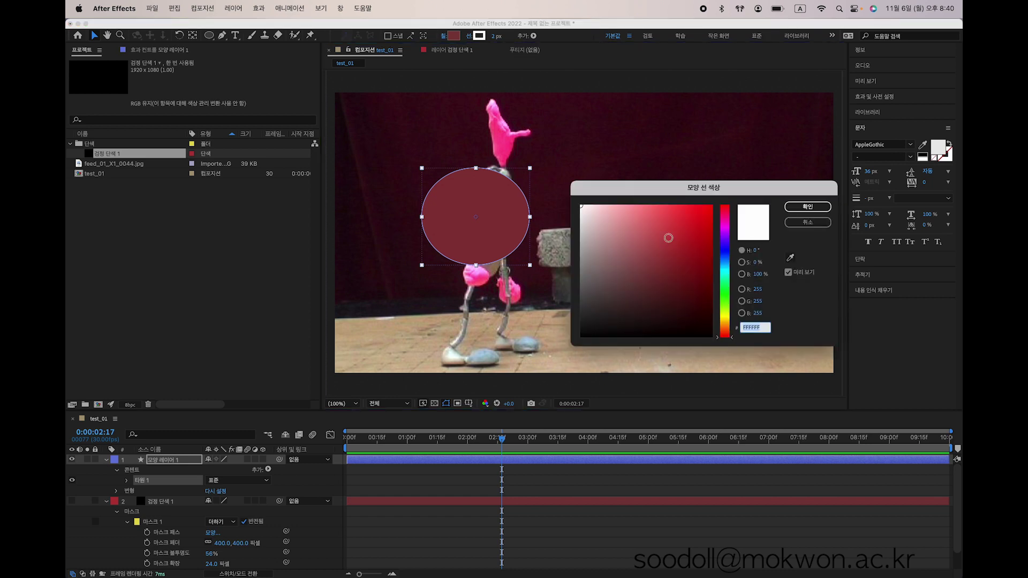
left_click(808, 223)
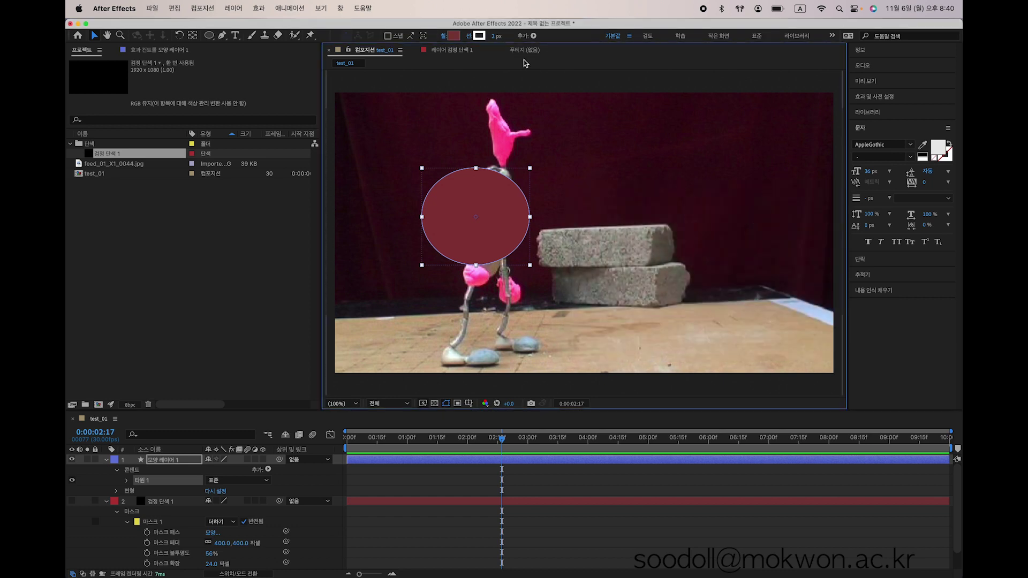
left_click(480, 36)
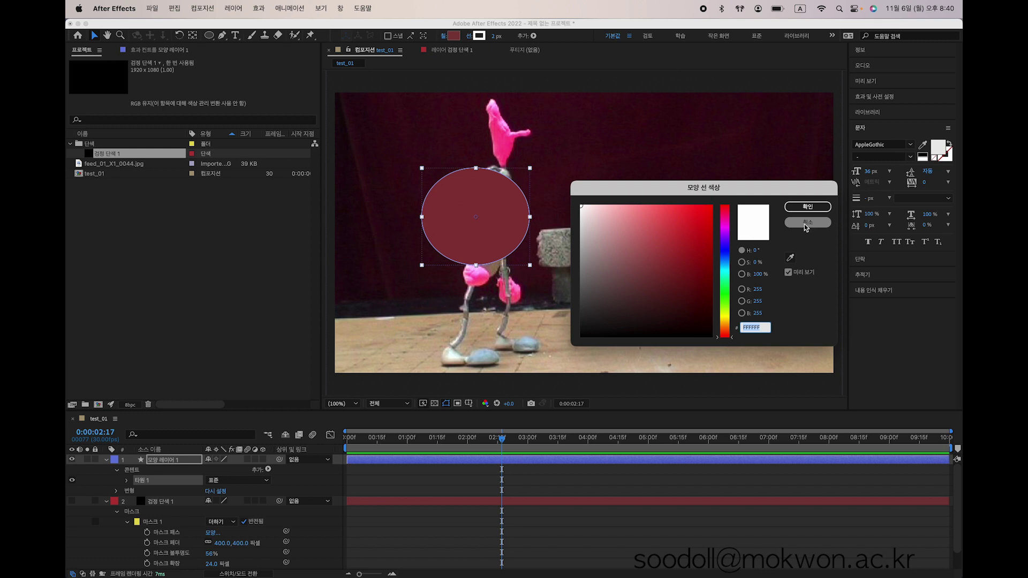
left_click(672, 251)
left_click(635, 287)
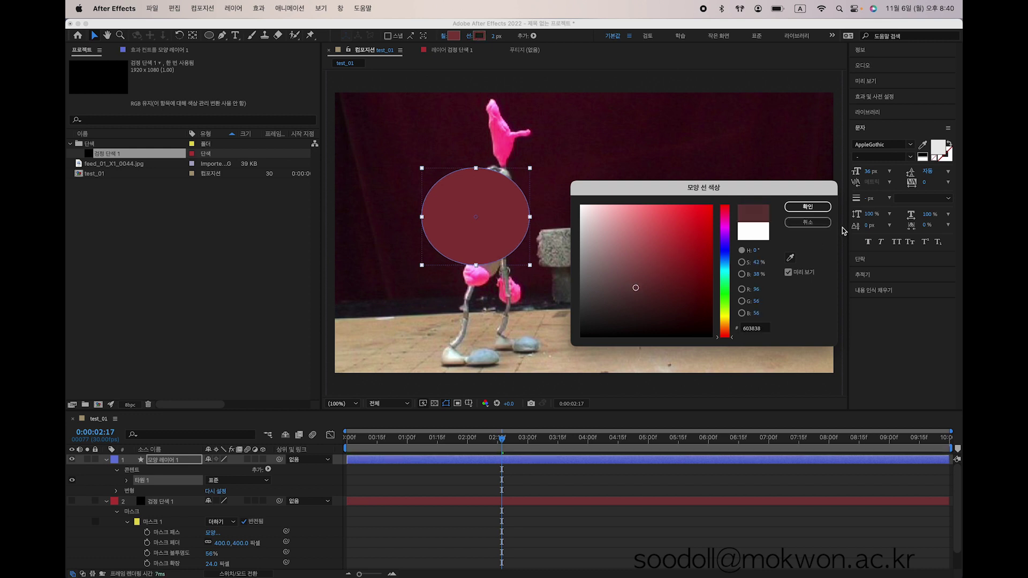
left_click(819, 224)
left_click(497, 36)
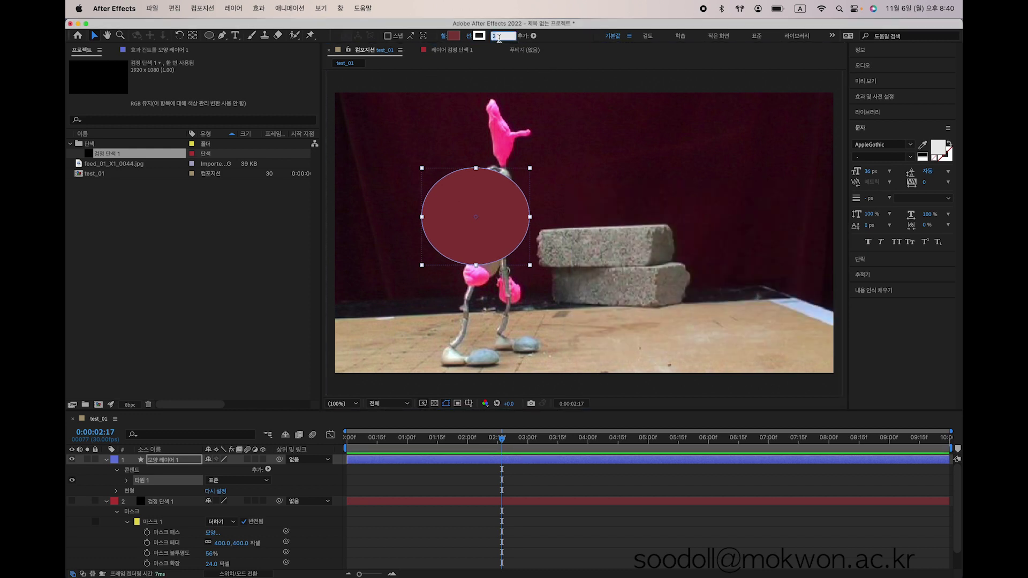
key("Return")
left_click(479, 37)
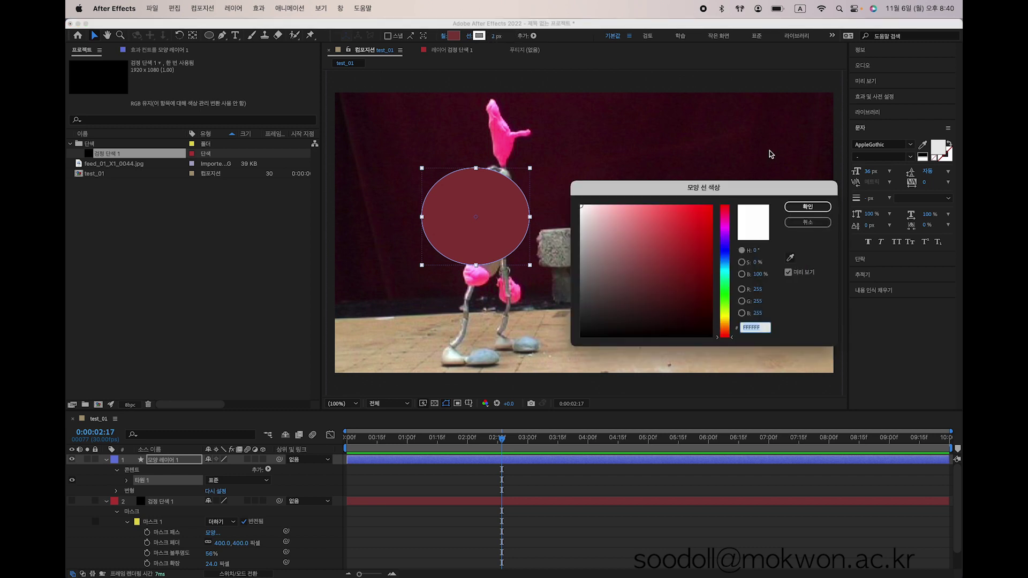
left_click(800, 221)
Step: Reduce the ellipse's stroke width to 0 px and set its stroke type to None
mouse_move(495, 39)
left_mouse_down()
mouse_move(513, 37)
mouse_move(426, 39)
left_mouse_up()
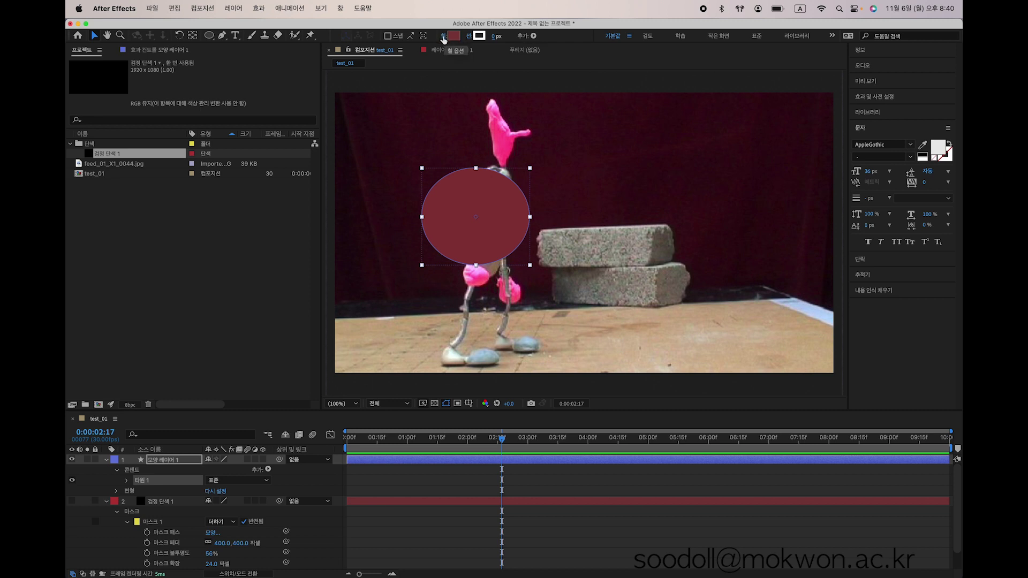
left_click(469, 38)
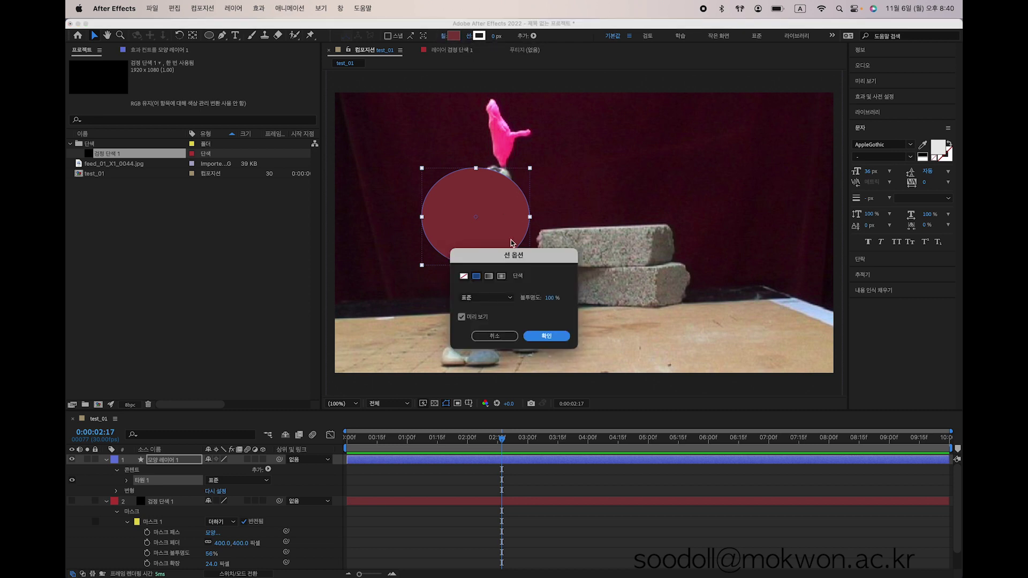
left_click_drag(512, 257, 641, 143)
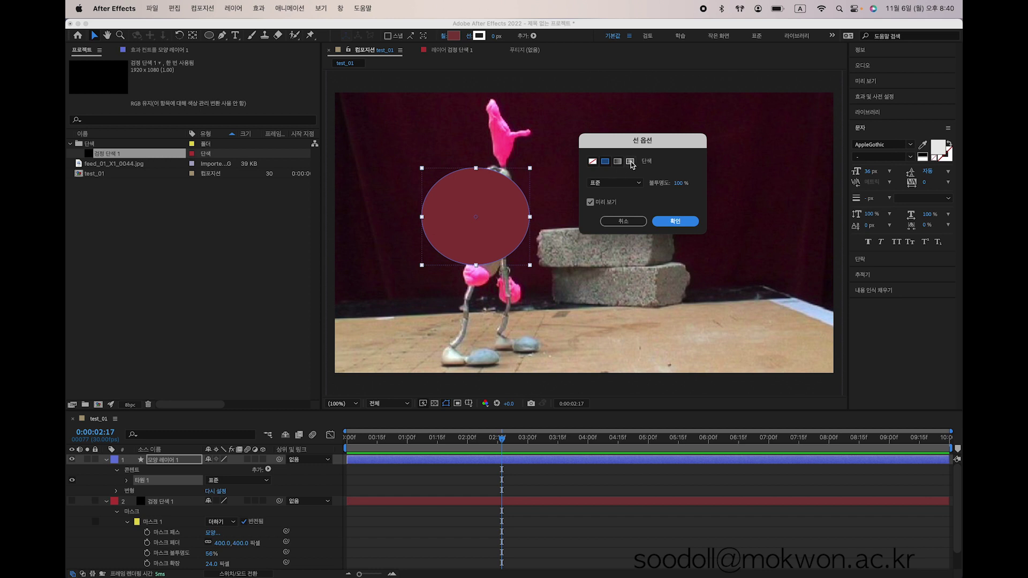
left_click(592, 161)
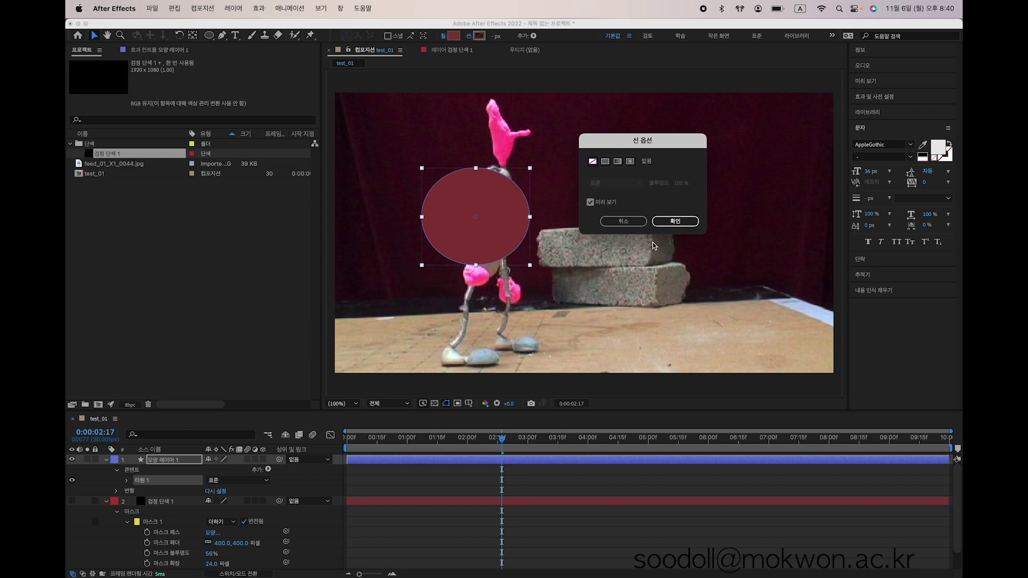
left_click(675, 221)
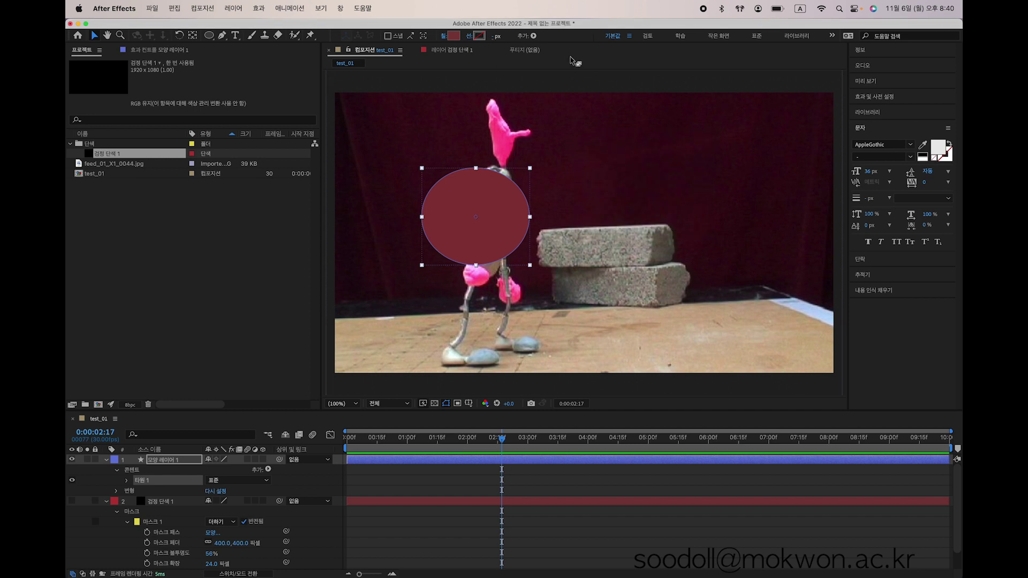
Step: Give the ellipse a radial gradient fill with its start point at about -69.5, -62.8 and its end point at about 172.9, 58.1
left_click(443, 38)
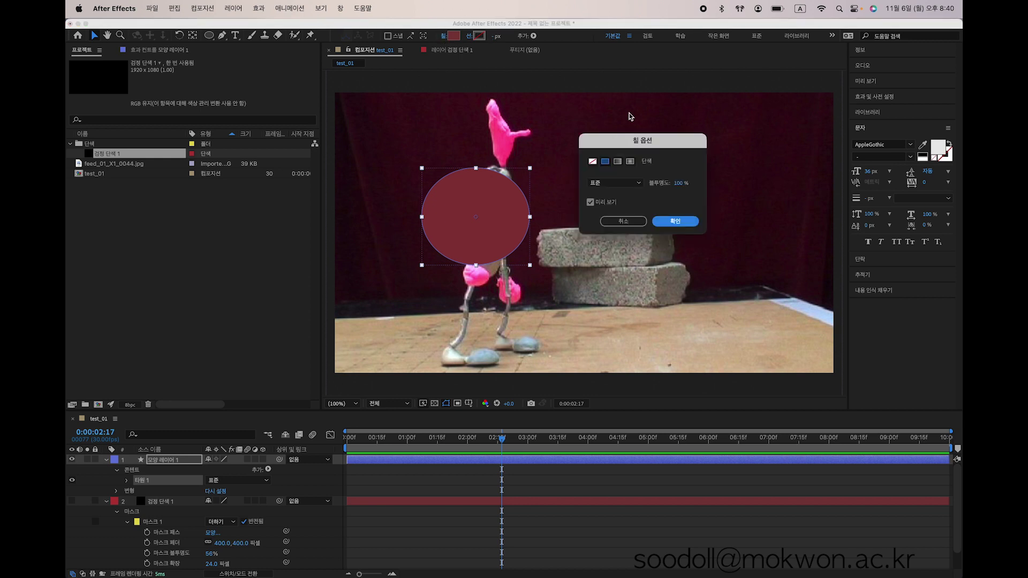
left_click(628, 162)
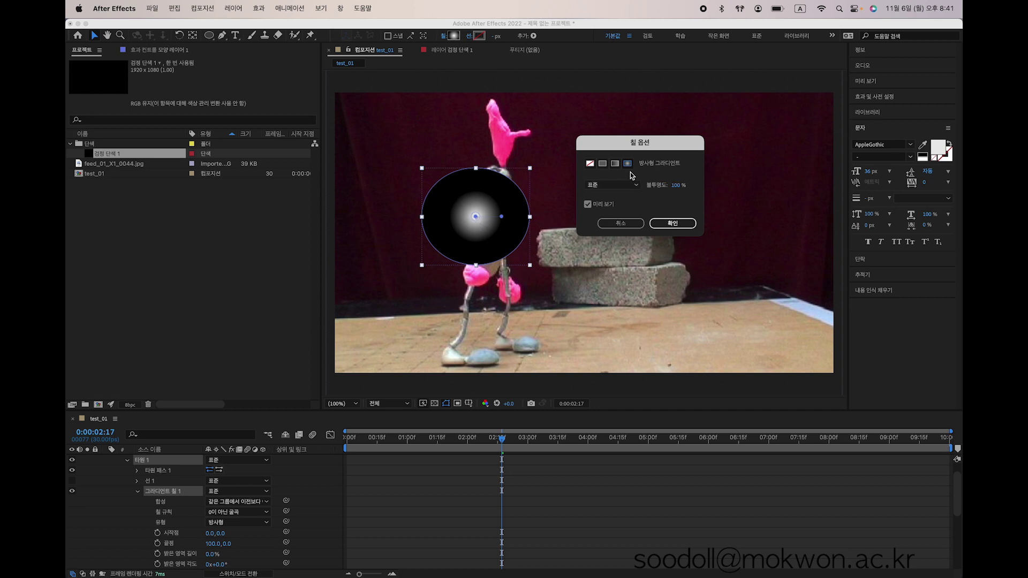
left_click(682, 223)
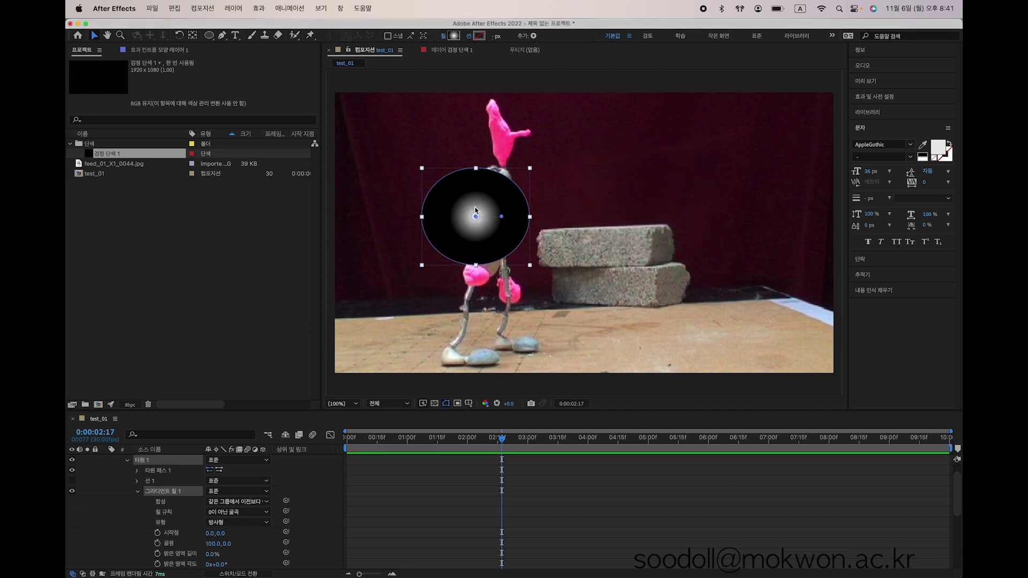
left_click_drag(476, 216, 457, 200)
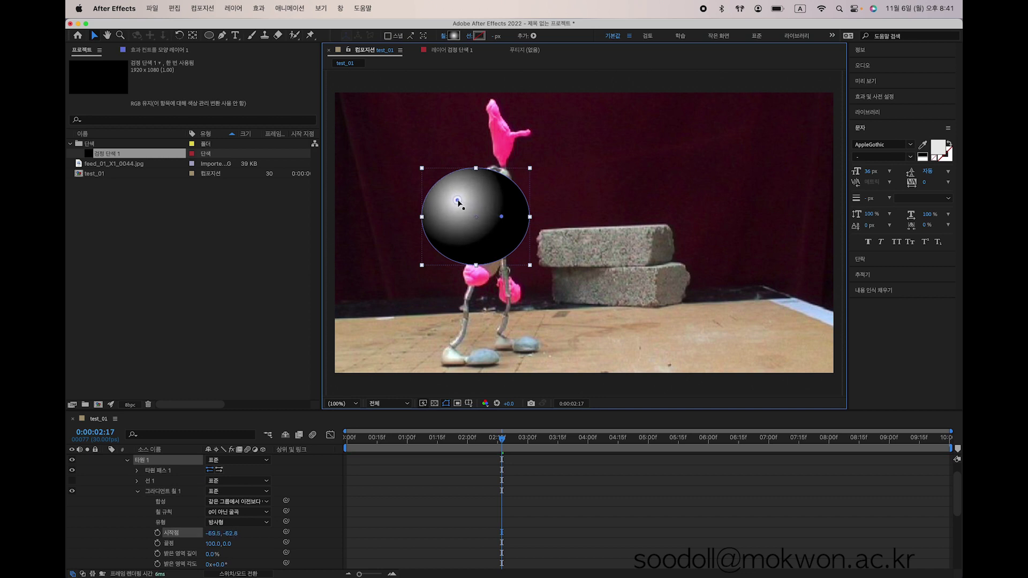
left_click_drag(501, 217, 521, 232)
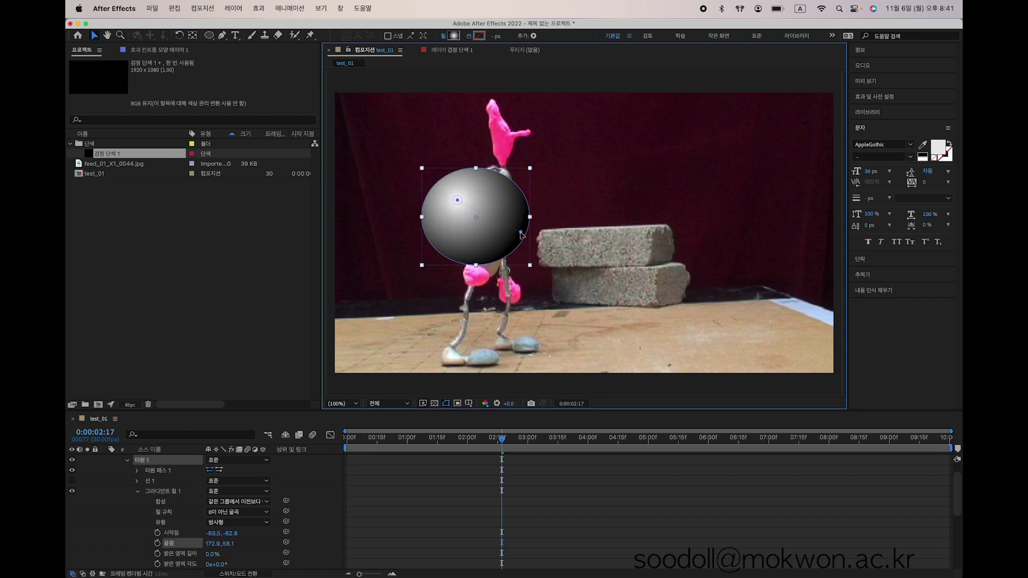
Step: Collapse the ellipse group and the shape layer's properties in the timeline
left_click(234, 292)
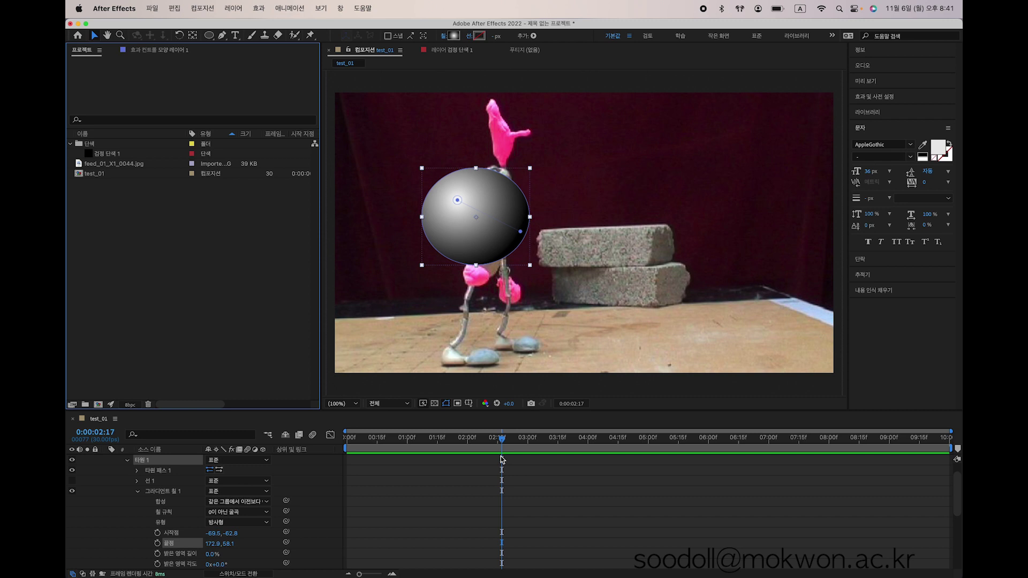
left_click(176, 461)
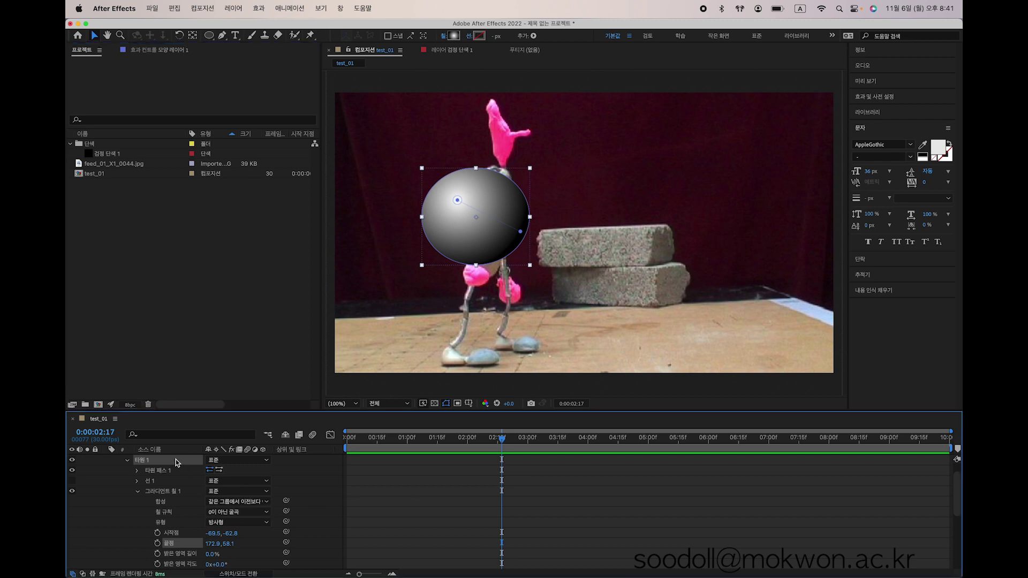
left_click(128, 460)
scroll(169, 487, "up", 2)
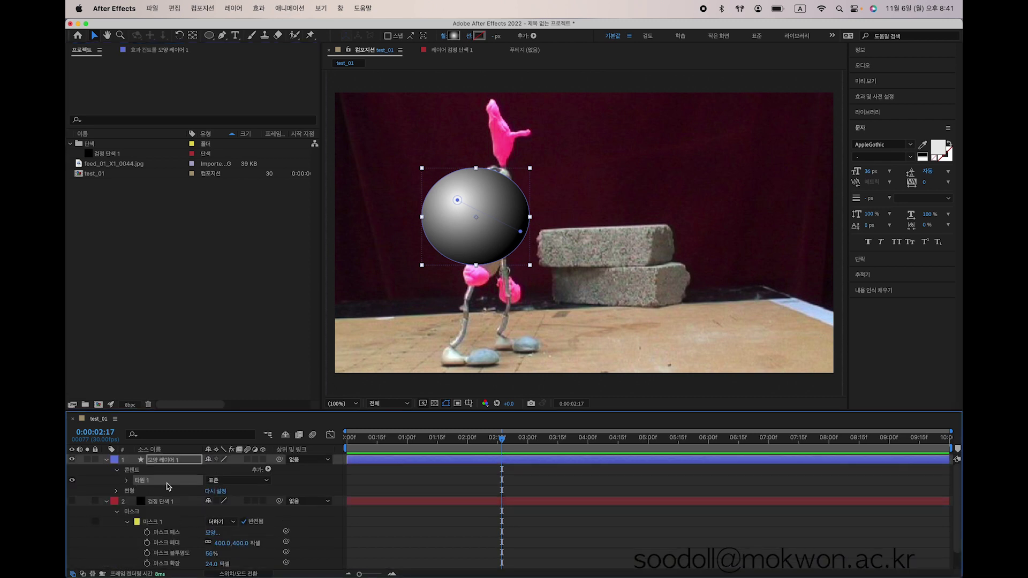
left_click(106, 460)
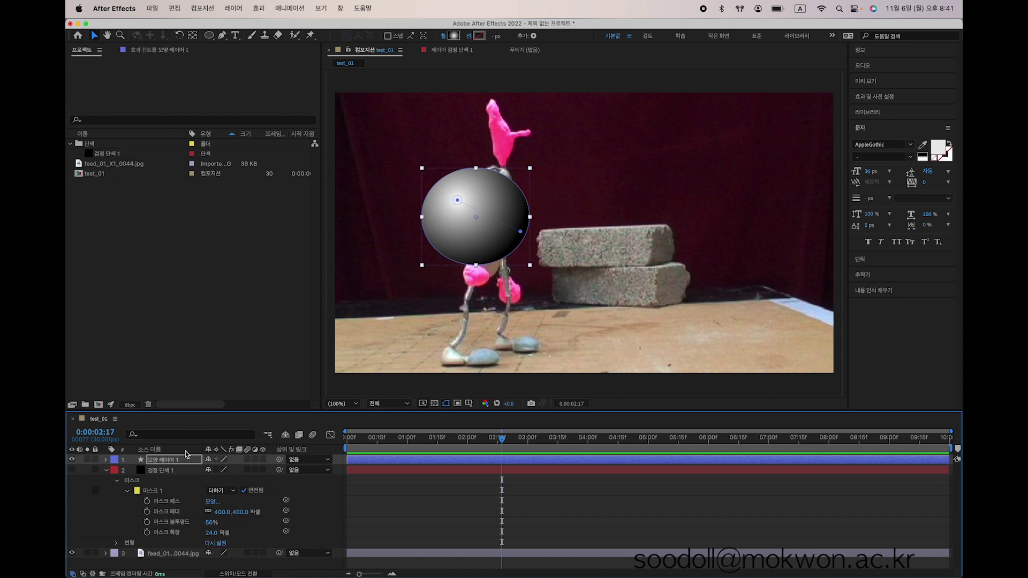
Step: With the existing shape layer selected, draw a second ellipse in it above the concrete blocks, delete that ellipse and collapse the layer
left_click(176, 470)
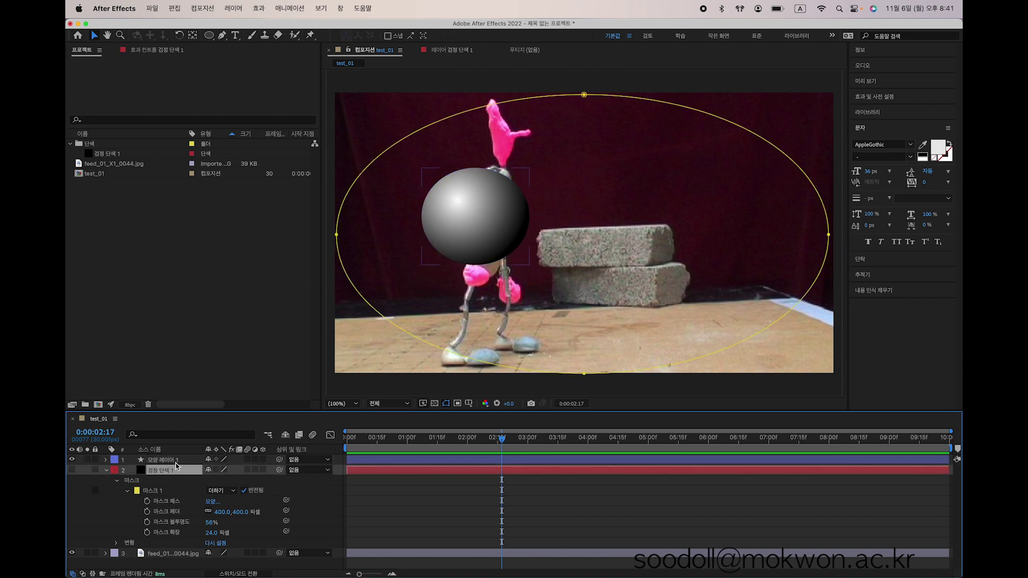
left_click(177, 463)
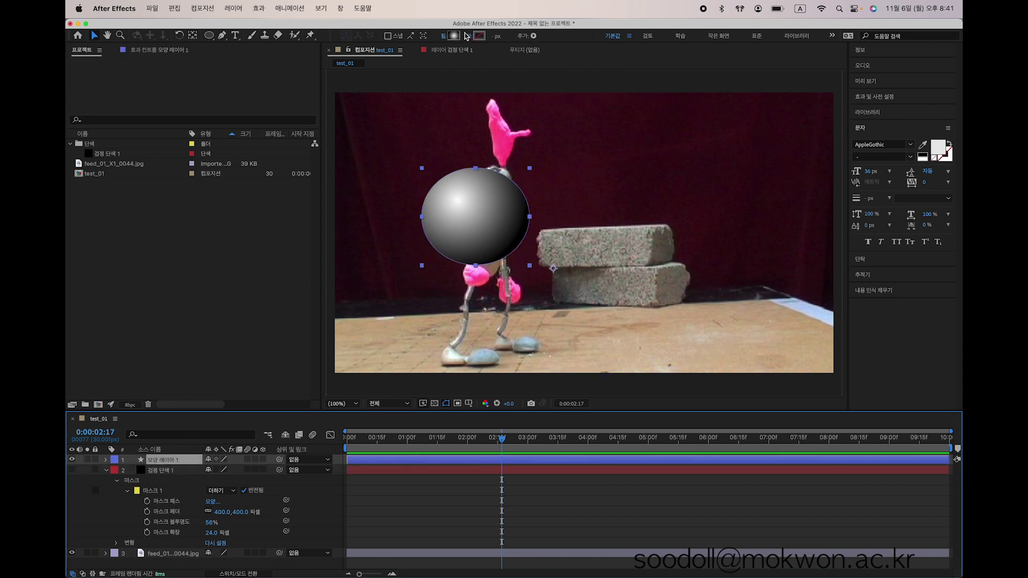
left_click(209, 36)
mouse_move(619, 145)
left_mouse_down()
mouse_move(712, 245)
mouse_move(718, 239)
left_mouse_up()
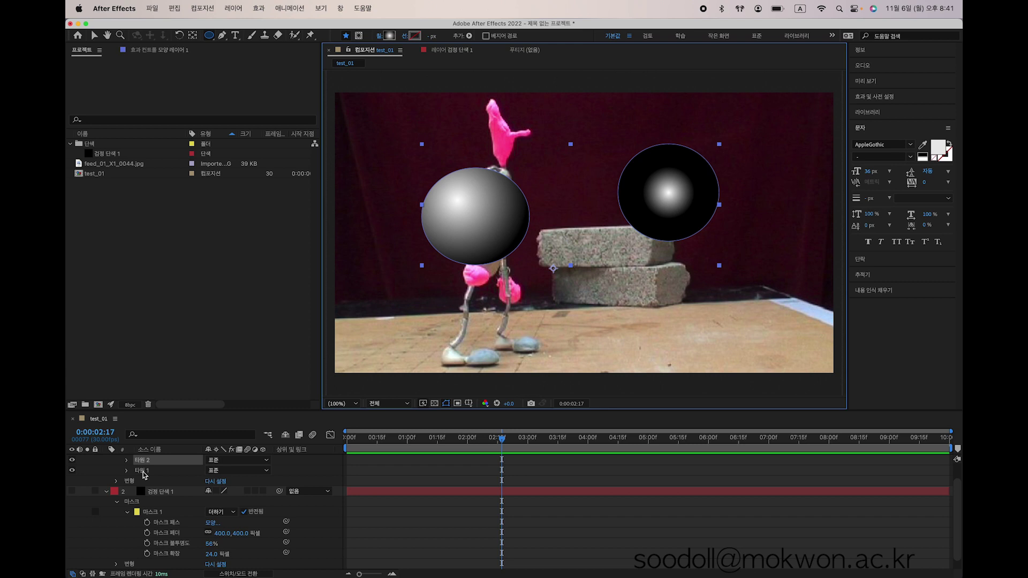
scroll(142, 475, "up", 1)
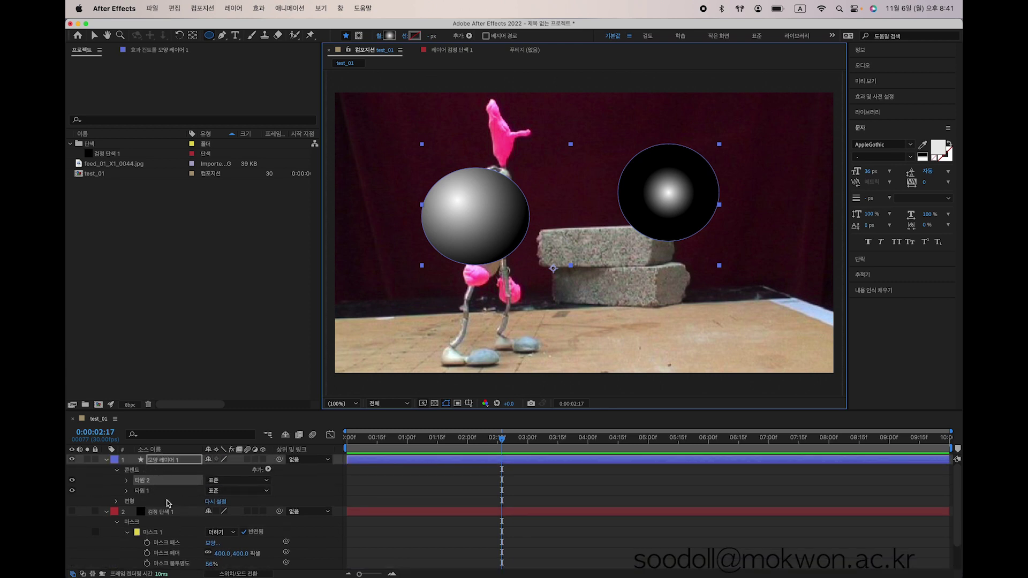
key("Delete")
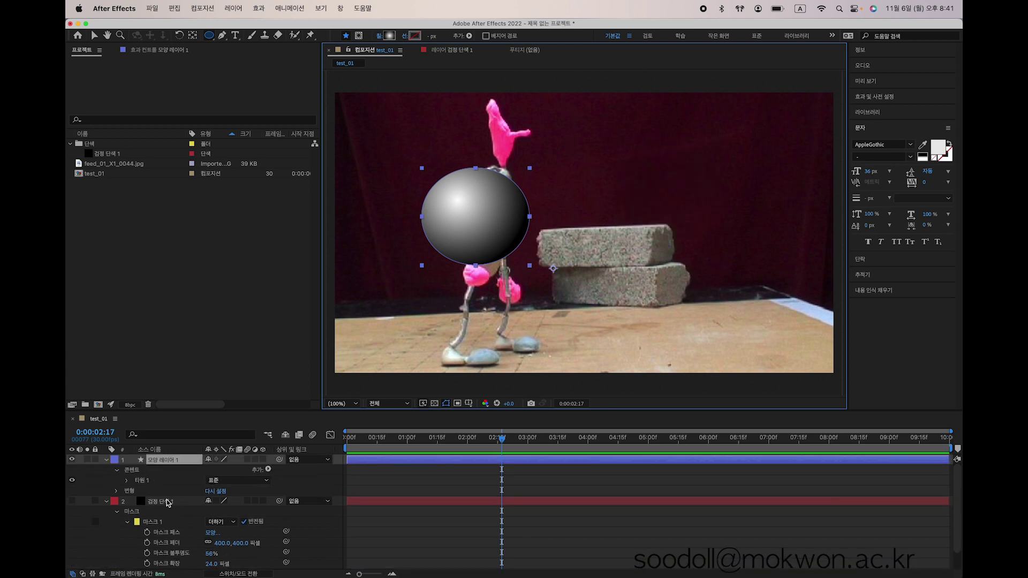
left_click(107, 461)
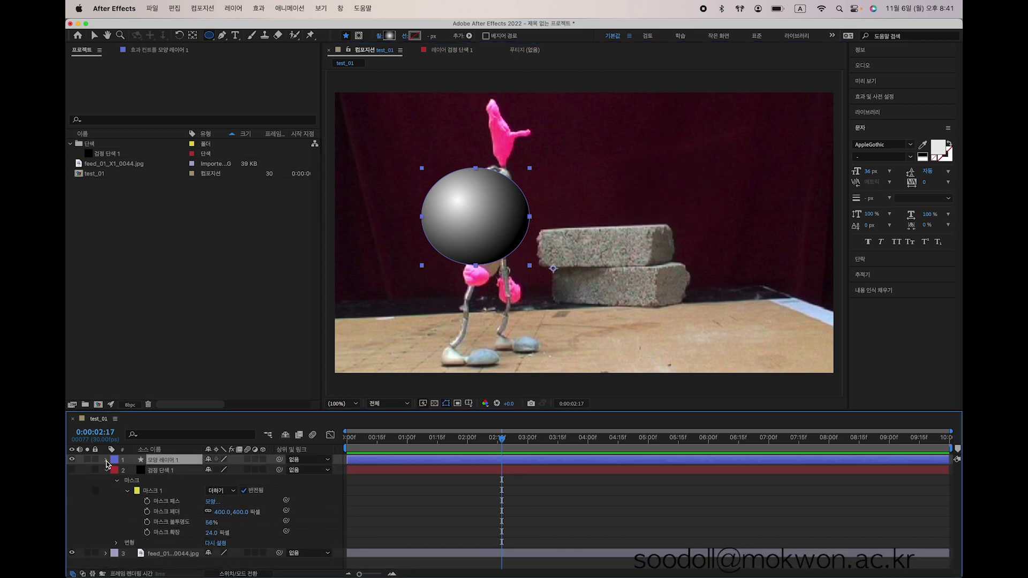
Step: With no layer selected, draw an ellipse above the concrete blocks as a separate shape layer and delete that new layer
left_click(187, 567)
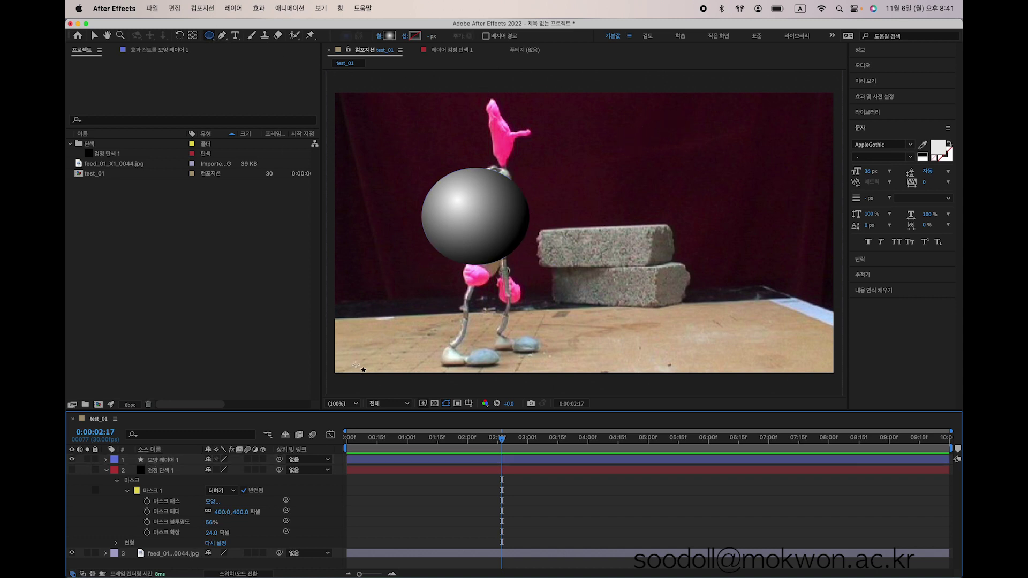
mouse_move(625, 136)
left_mouse_down()
mouse_move(756, 274)
mouse_move(701, 210)
mouse_move(732, 244)
mouse_move(768, 195)
mouse_move(780, 209)
mouse_move(769, 160)
mouse_move(626, 247)
mouse_move(673, 176)
mouse_move(686, 252)
mouse_move(713, 209)
left_mouse_up()
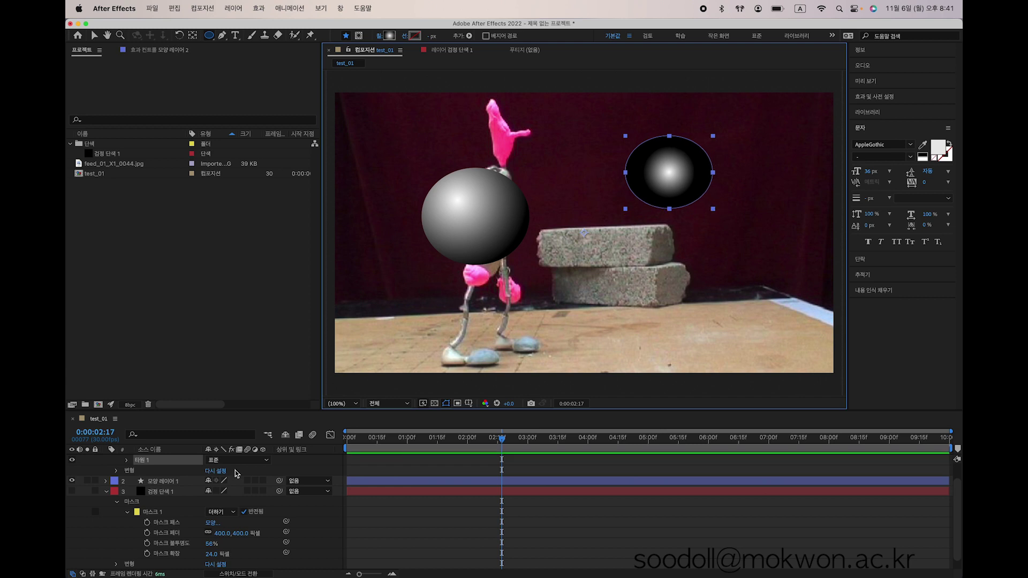
left_click(106, 459)
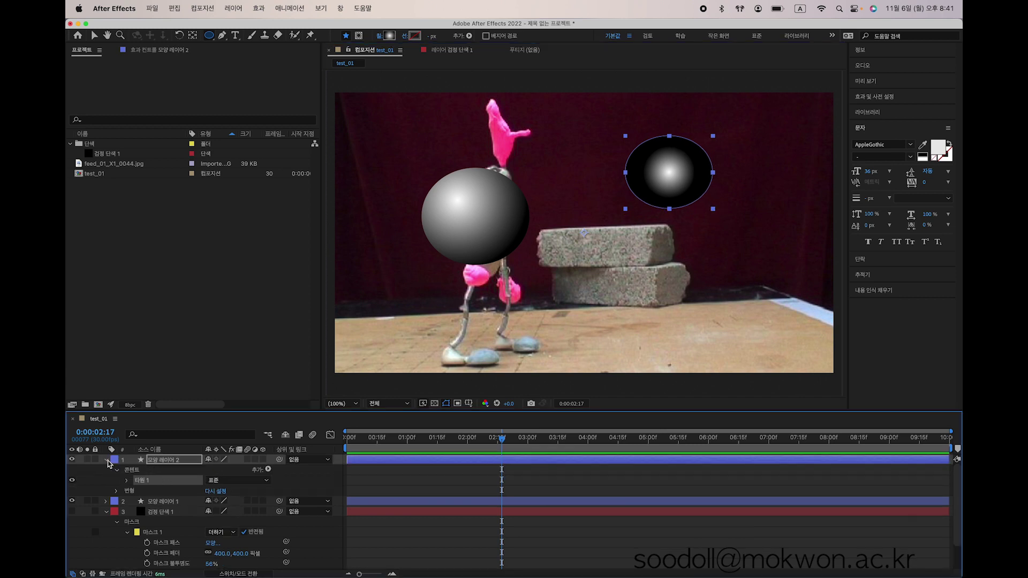
left_click(176, 462)
left_click(175, 471)
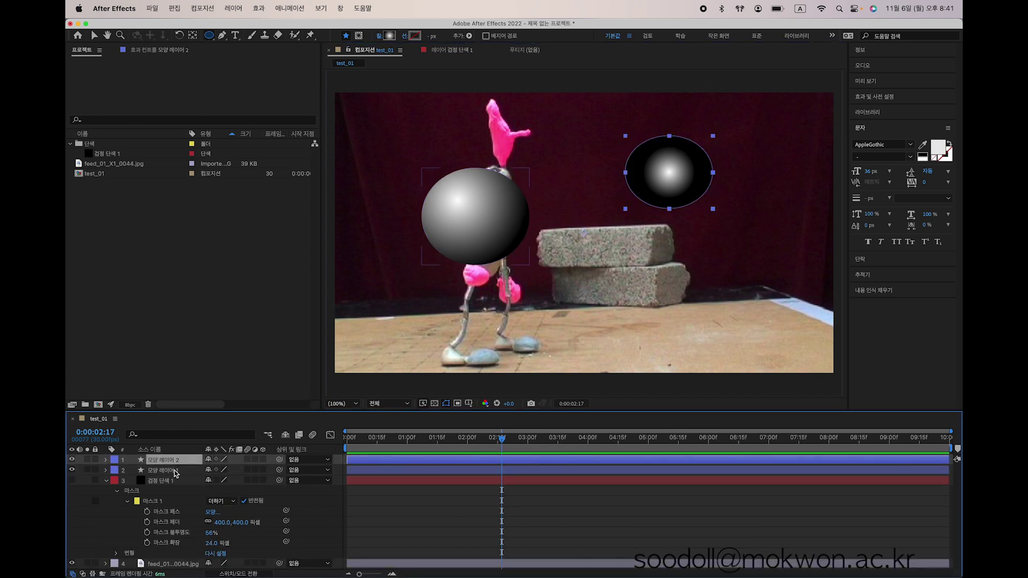
left_click(187, 460)
left_click(665, 180)
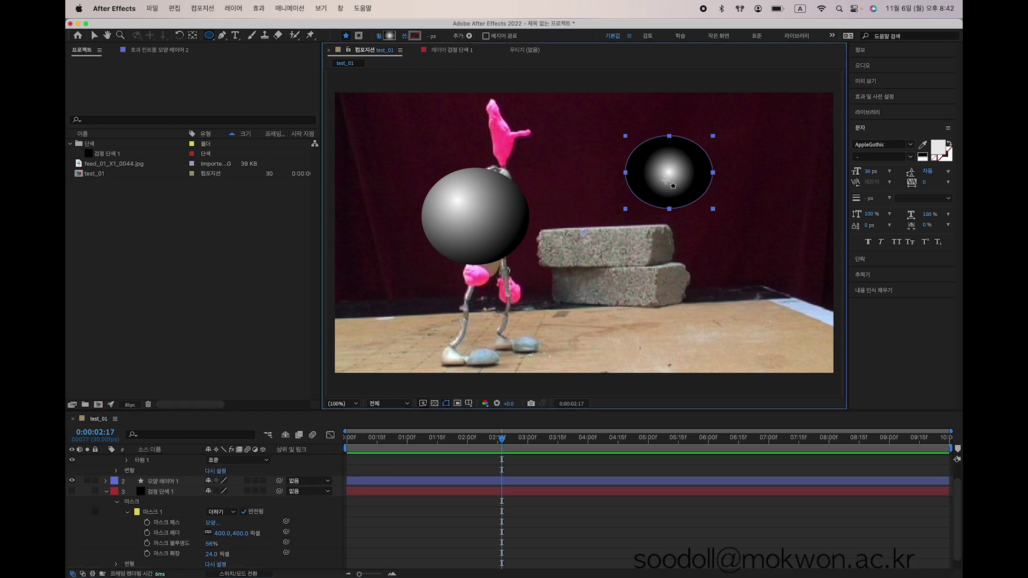
key("Delete")
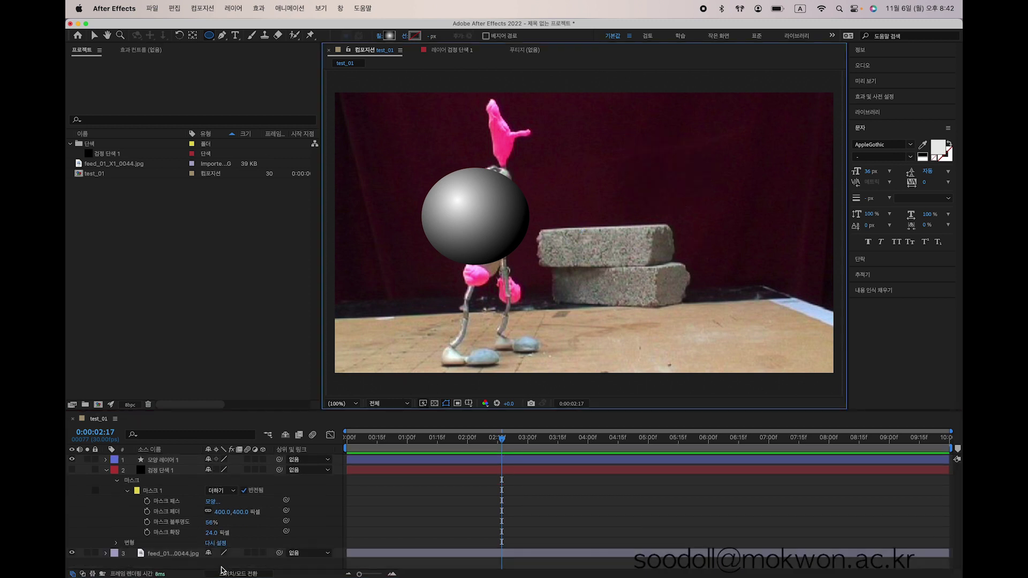
Step: Select the shape layer, the black solid and the feed_01_X1_0044.jpg layer in turn to compare the layer types
left_click(166, 460)
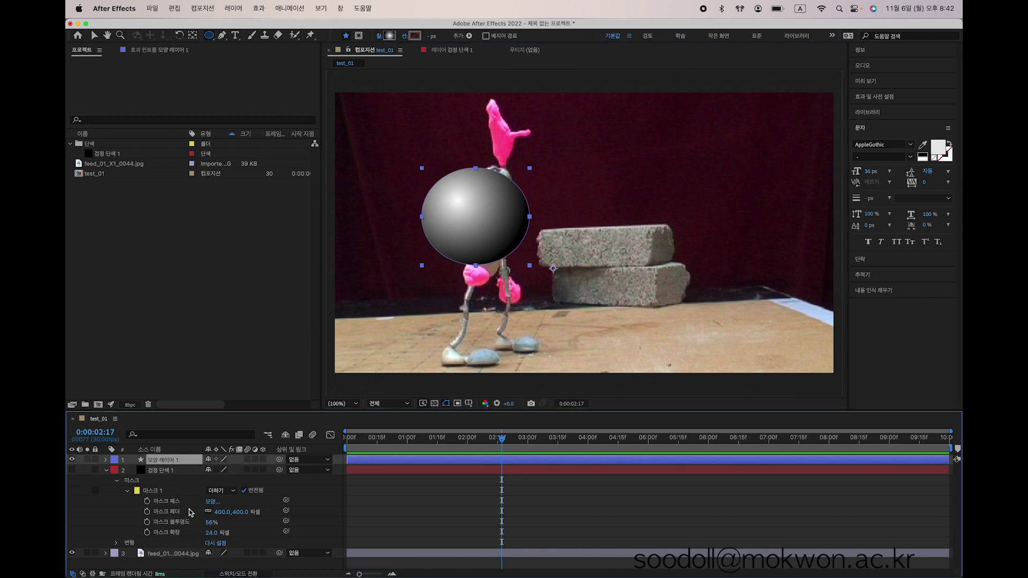
left_click(184, 470)
left_click(183, 461)
left_click(162, 471)
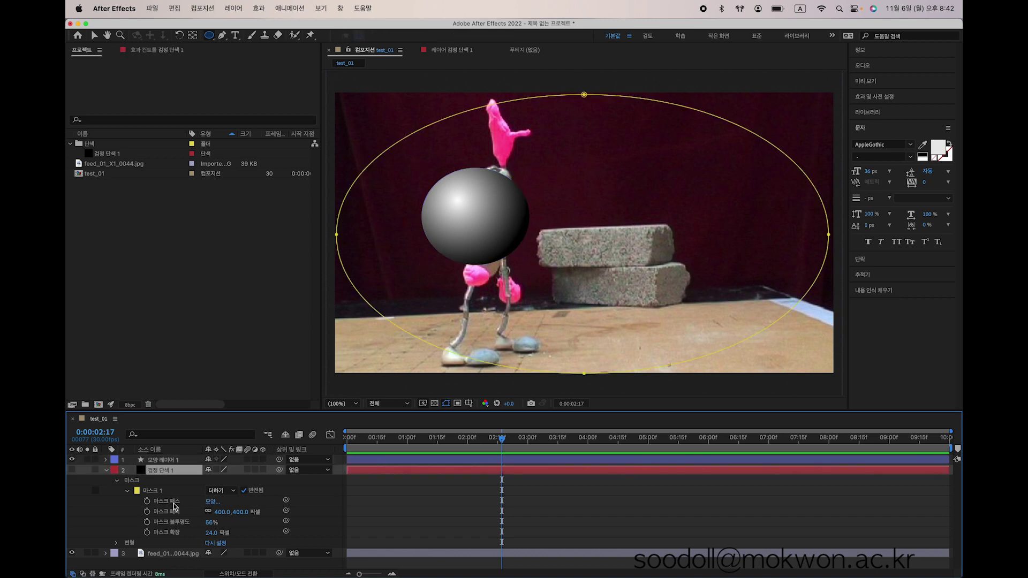
left_click(173, 554)
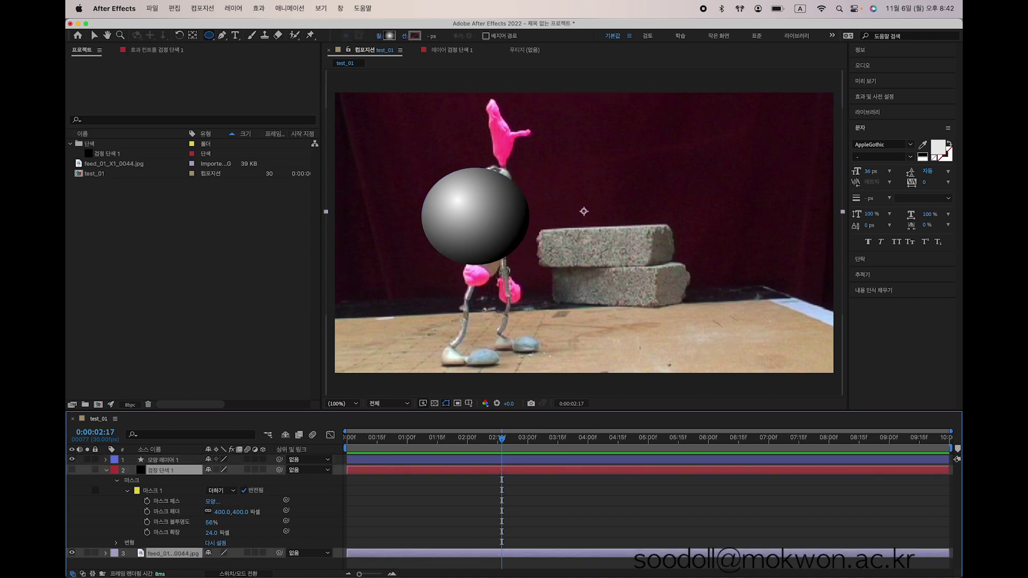
Step: Delete the black solid and feed_01_X1_0044.jpg layers from test_01 and move the remaining ellipse up and to the right
key("Delete")
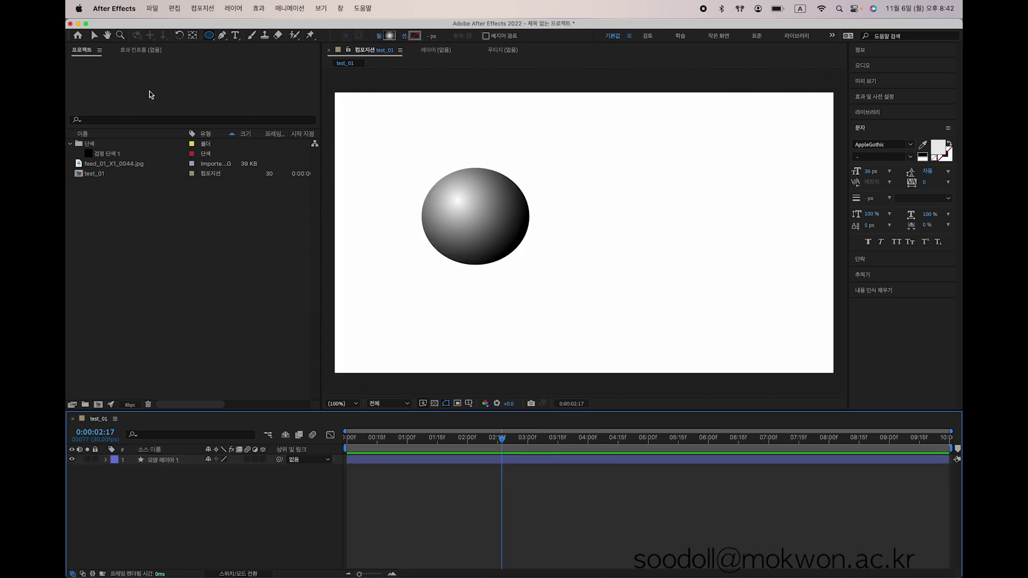
left_click(94, 36)
left_click(475, 240)
mouse_move(476, 239)
left_mouse_down()
mouse_move(457, 252)
mouse_move(507, 181)
left_mouse_up()
Step: Center the shape layer's anchor point within the ellipse and deselect the layer
key("y")
key("super+alt+Home")
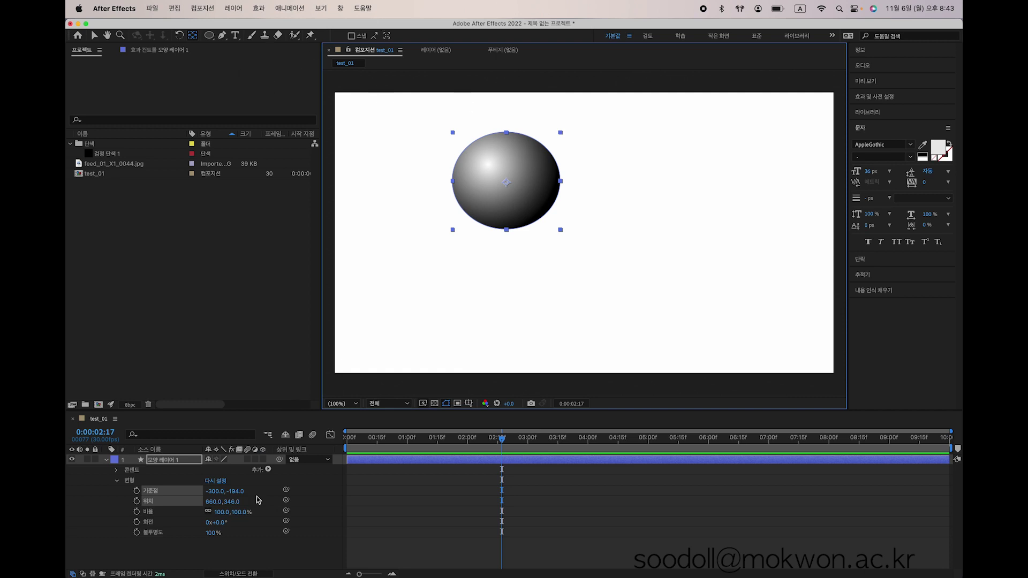
left_click(231, 551)
Step: Inspect the black solid and feed_01_X1_0044.jpg in the project, view the image as footage, and return to test_01 at 0:00:02:21
left_click(113, 153)
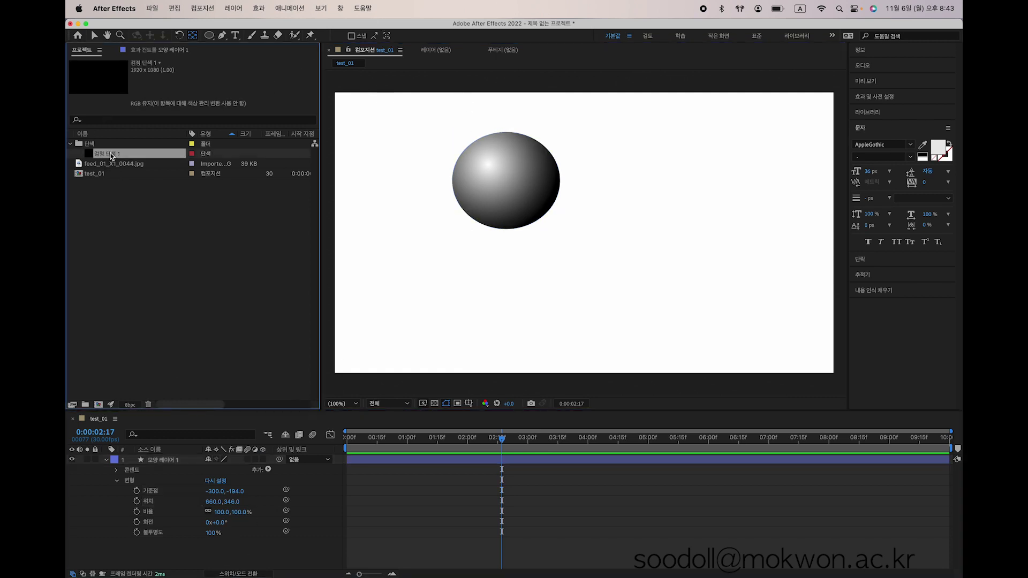
left_click(120, 164)
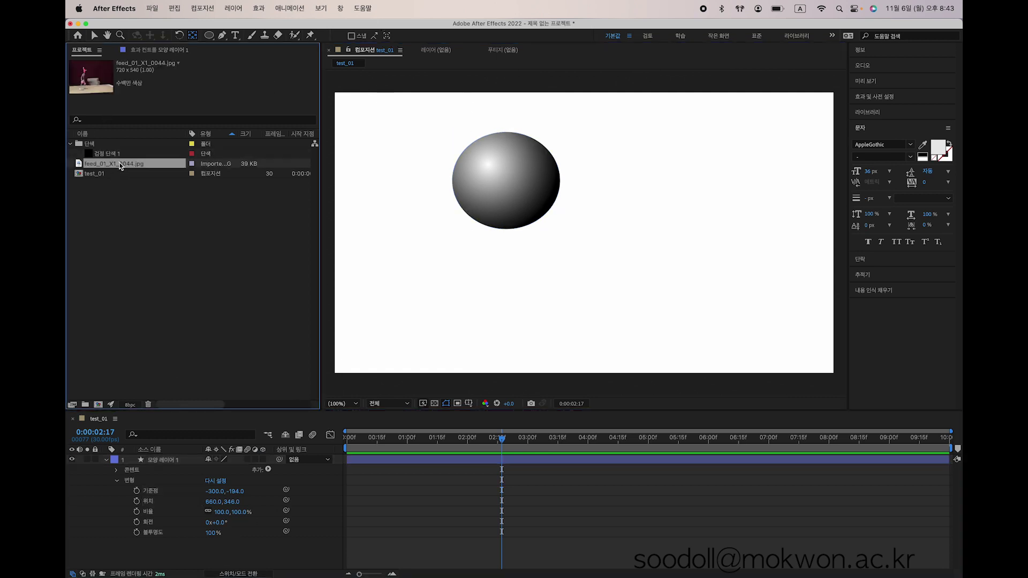
double_click(117, 163)
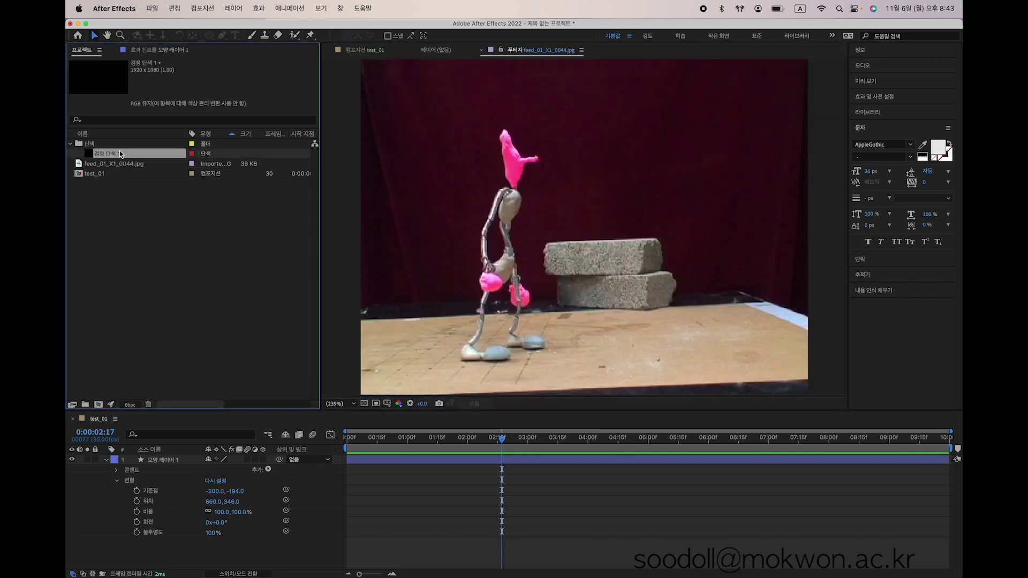
left_click(122, 148)
left_click(124, 201)
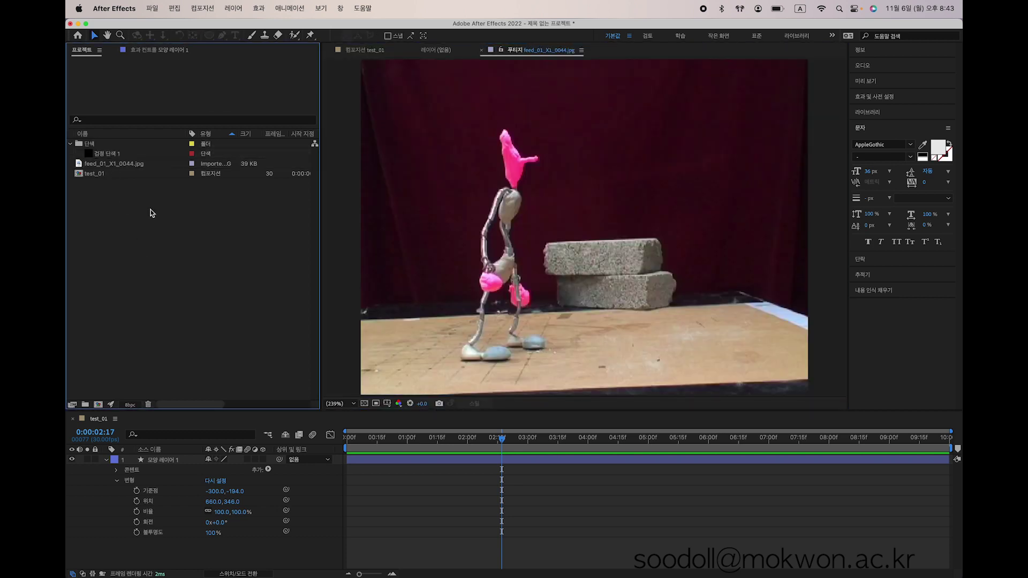
left_click(128, 166)
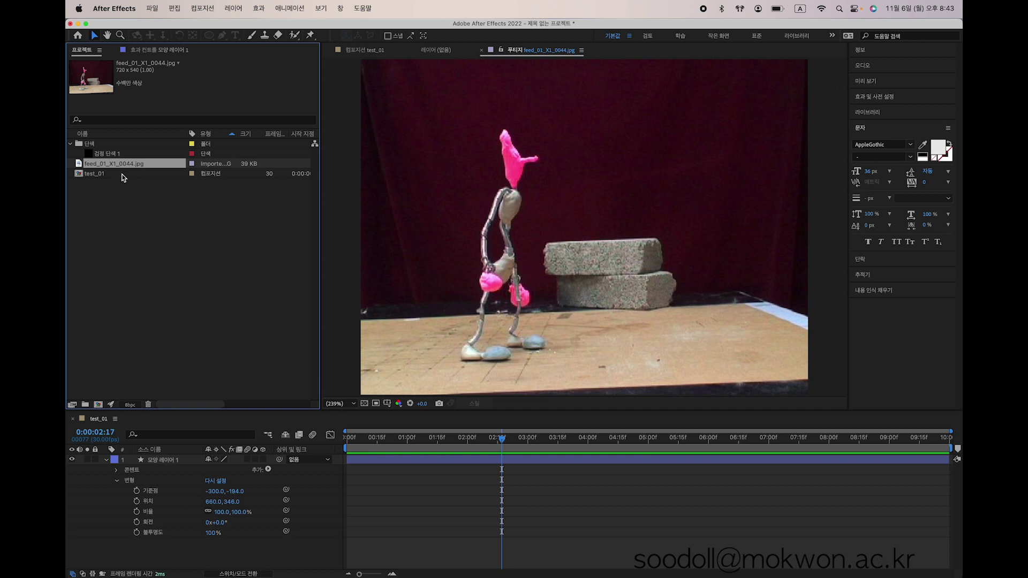
double_click(118, 164)
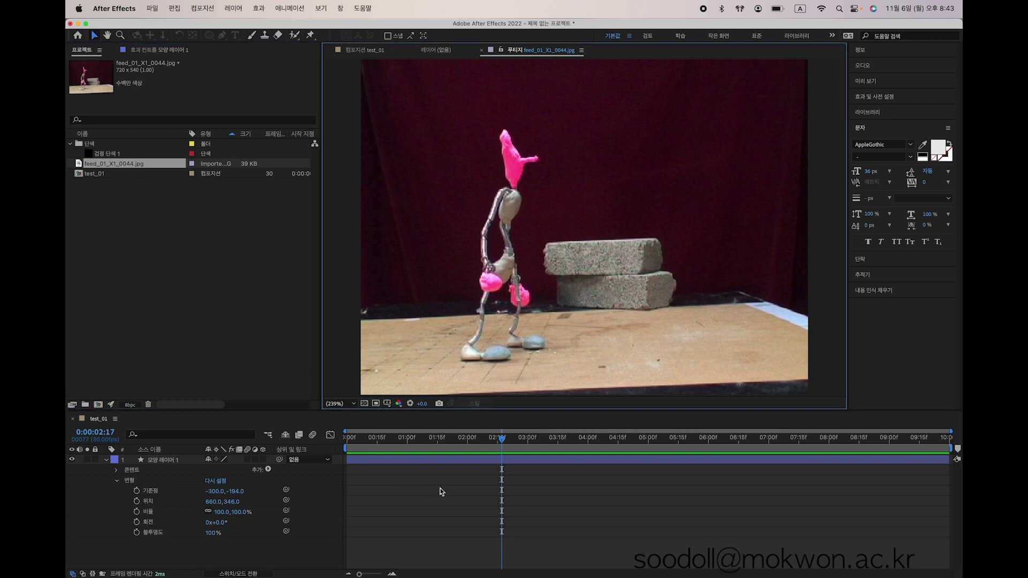
mouse_move(527, 437)
left_mouse_down()
mouse_move(579, 438)
mouse_move(493, 438)
mouse_move(509, 438)
left_mouse_up()
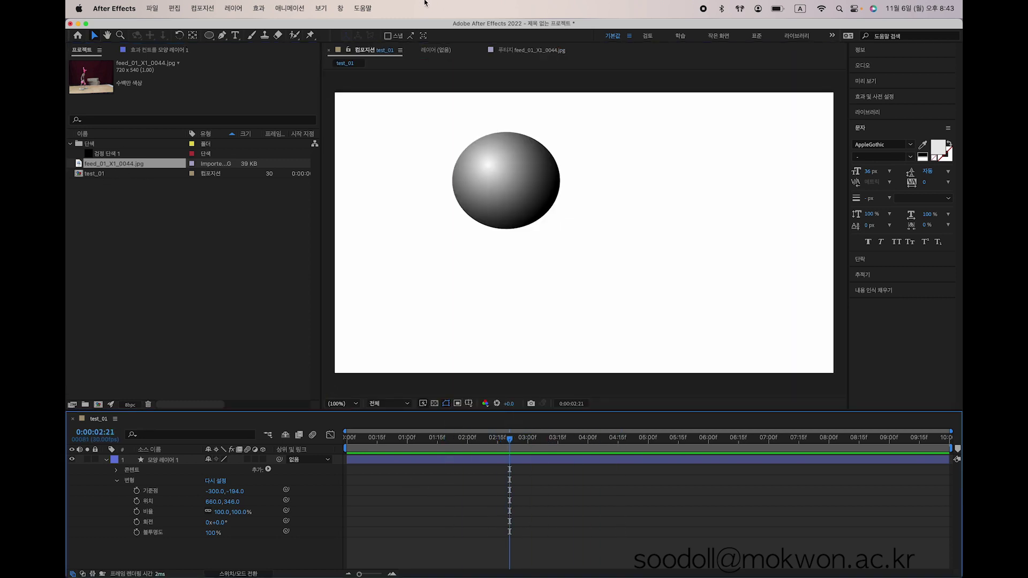
Step: Reopen the feed_01_X1_0044.jpg footage, close the footage and layer viewers, and move the current time to 0:00:02:23
double_click(92, 164)
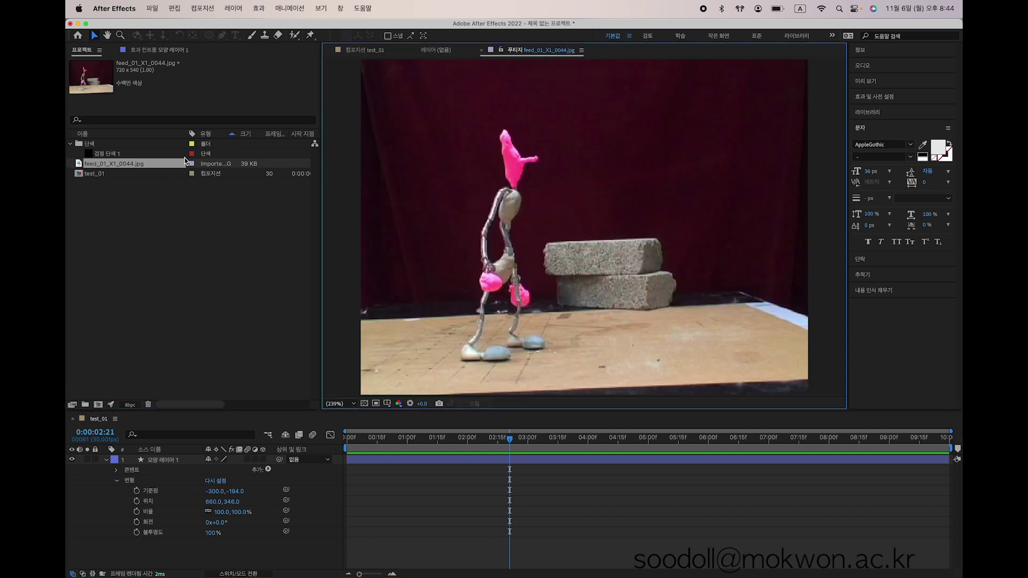
left_click(481, 51)
left_click(414, 51)
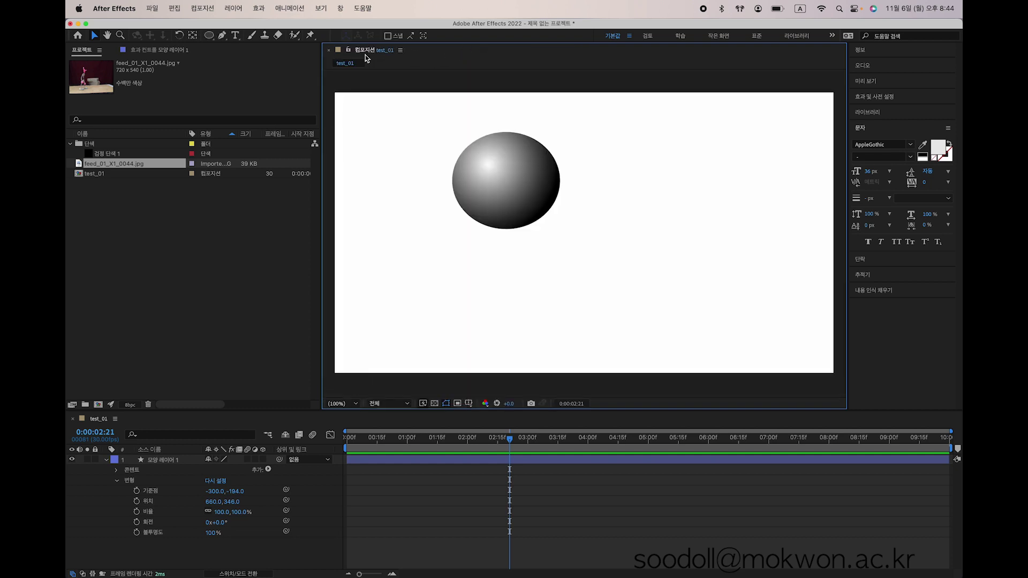
left_click_drag(578, 436, 515, 421)
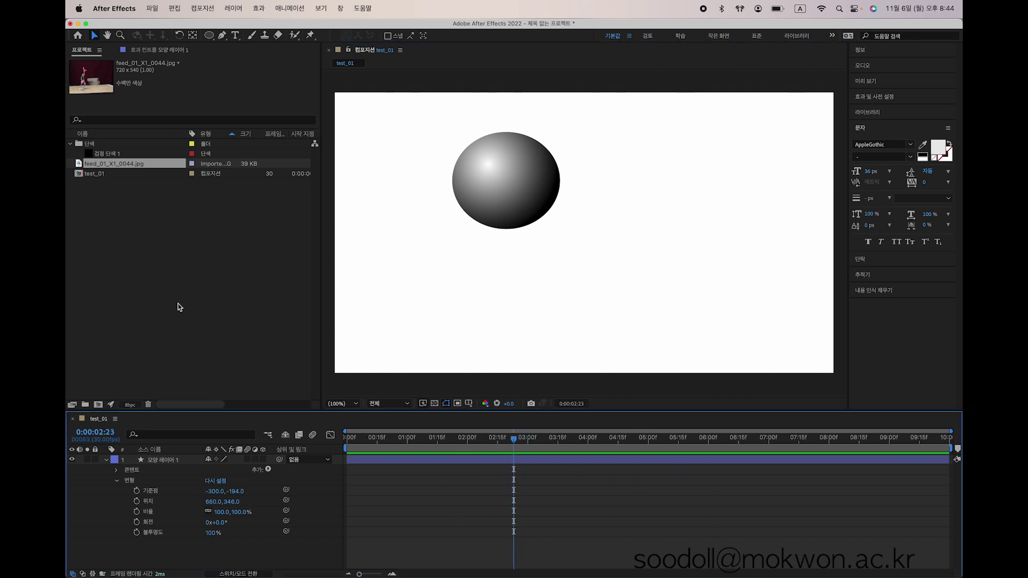
Step: Delete the ellipse's shape layer from test_01 and leave nothing selected
left_click(523, 200)
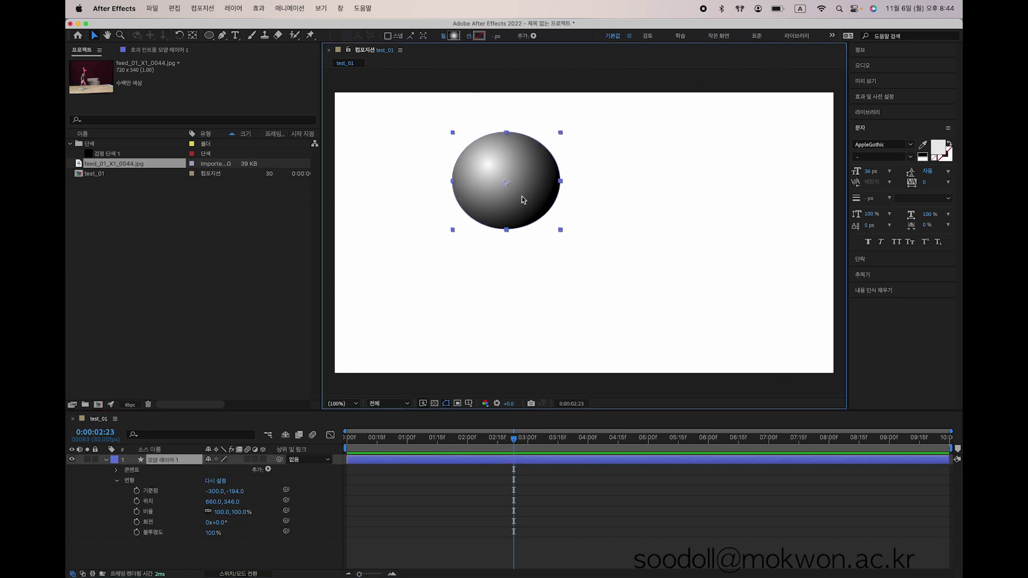
key("Delete")
left_click(204, 311)
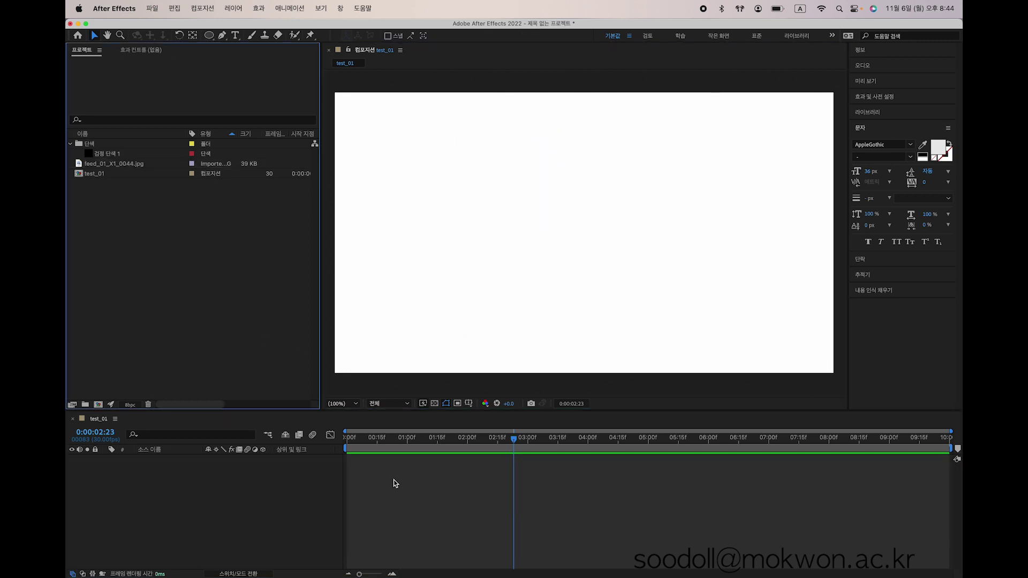
left_click(286, 531)
Step: Create a composition-sized rectangle in a new shape layer and shrink it around its center to a small rectangle
left_click(209, 37)
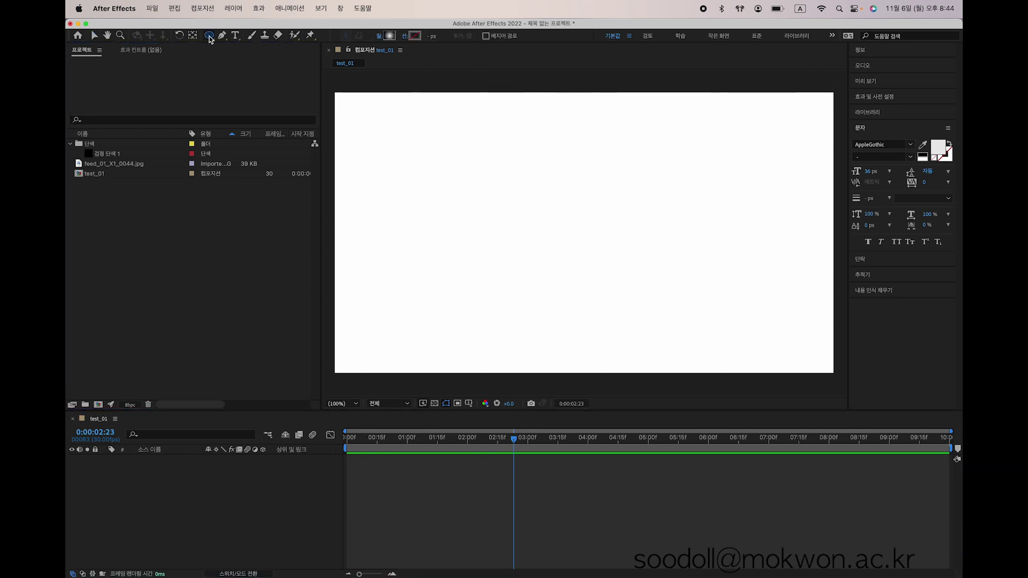
left_click(209, 36)
left_click(244, 35)
double_click(209, 35)
key("v")
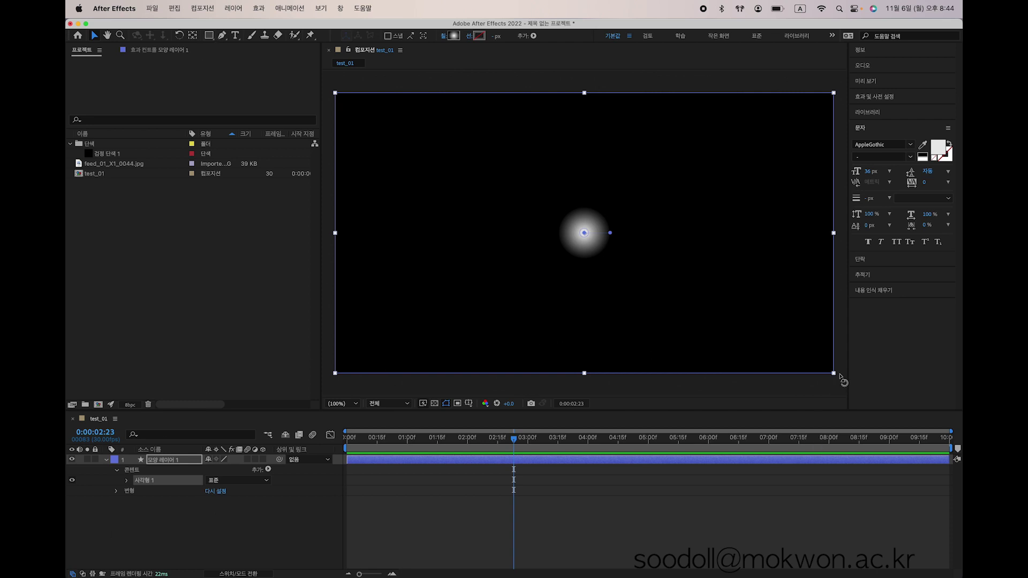
left_click_drag(834, 374, 616, 251)
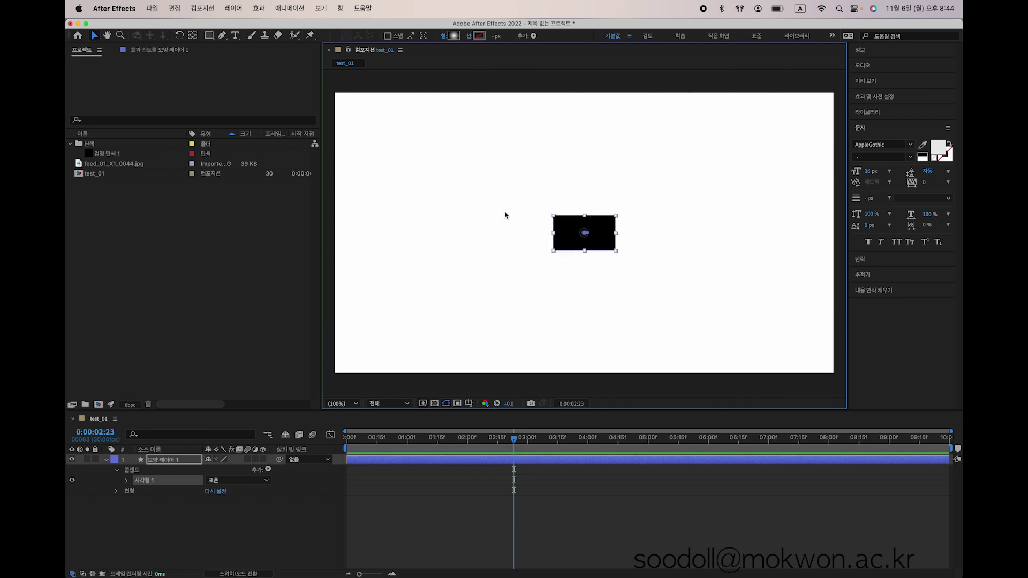
Step: Add a composition-sized ellipse to the same shape layer and shrink it to a small circle over the rectangle
left_click_drag(209, 35, 235, 62)
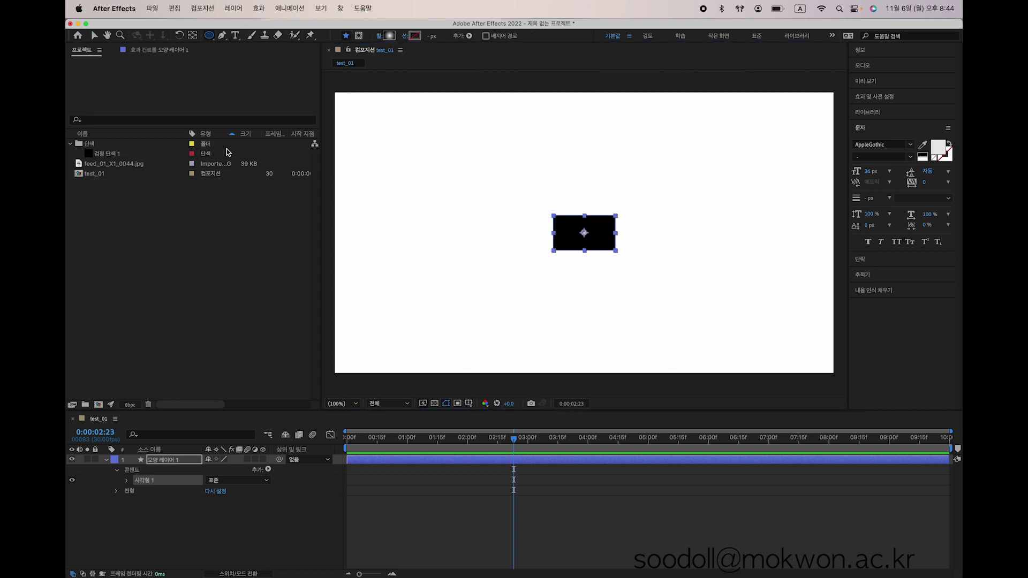
double_click(210, 35)
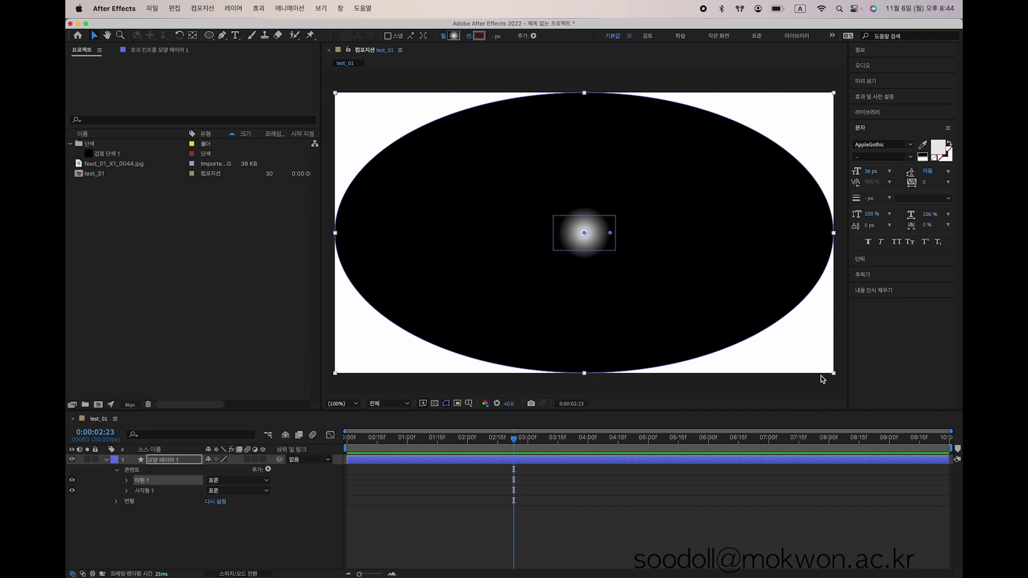
left_click_drag(833, 375, 609, 259)
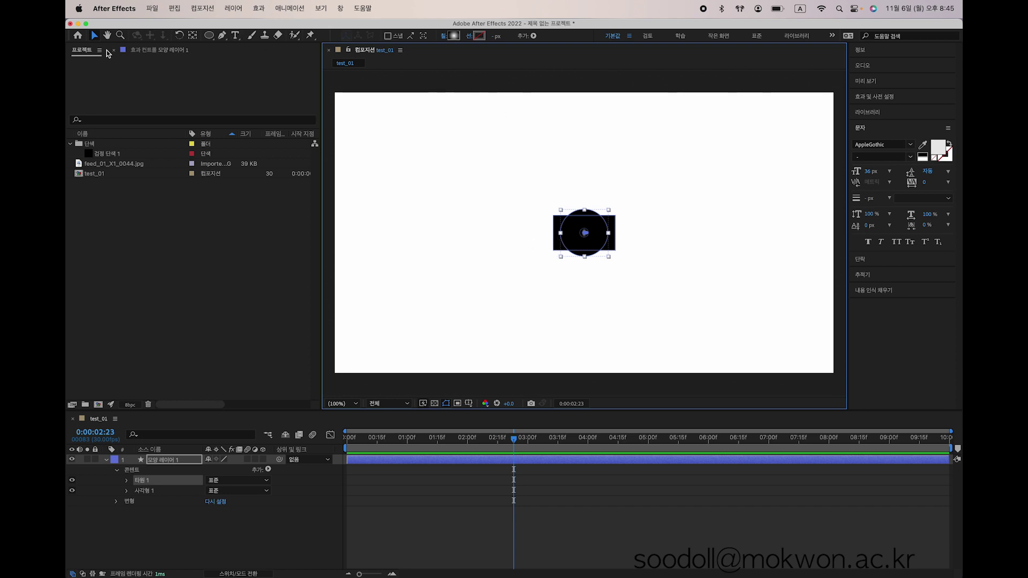
Step: Undo the added ellipse and rectangle, leaving the shape layer empty
key("super+z")
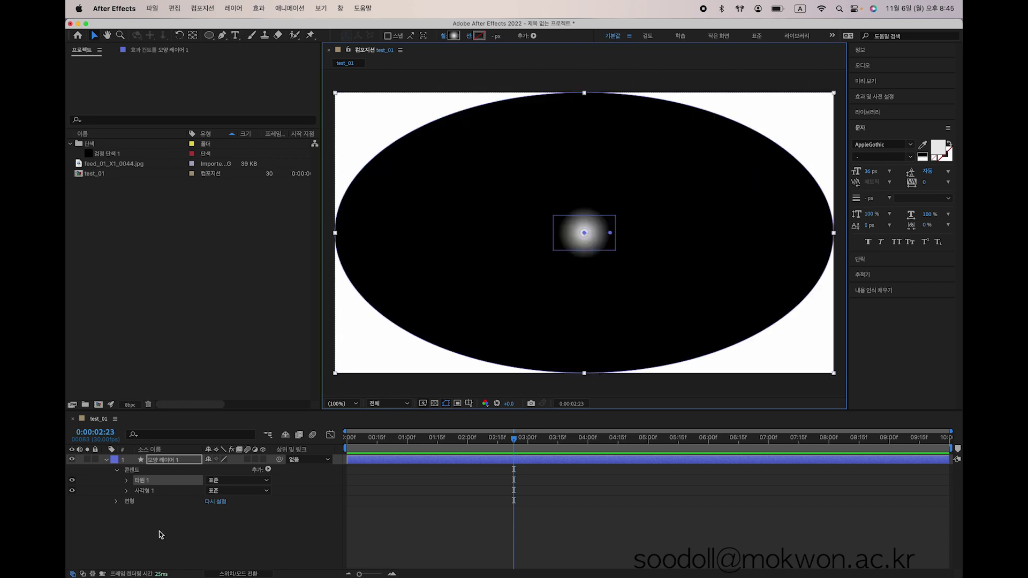
key("super+z")
left_click(571, 242)
key("super+z")
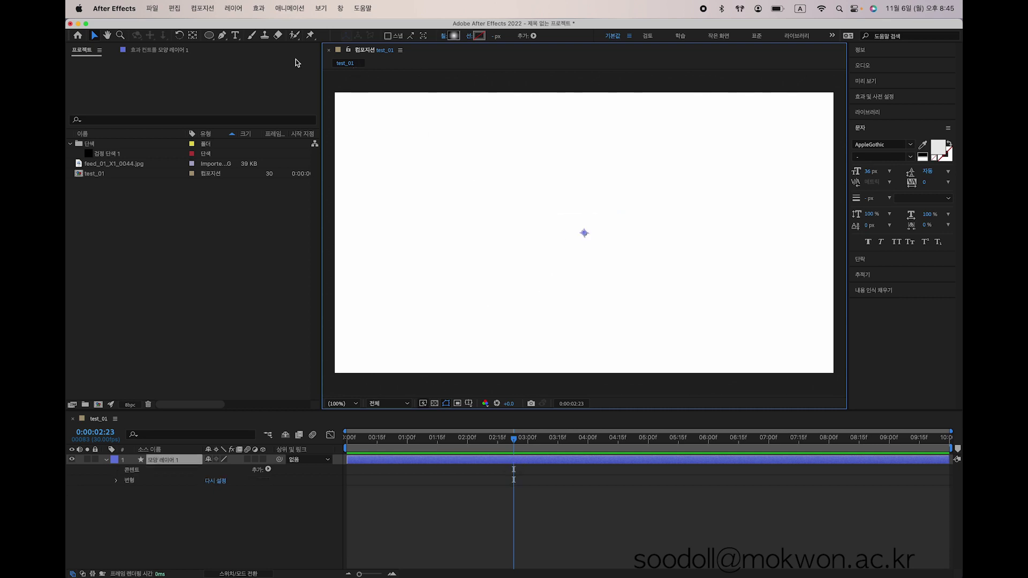
Step: Create a small centered circle in the empty shape layer and widen its radial gradient, offsetting the highlight toward the circle's upper left
double_click(209, 36)
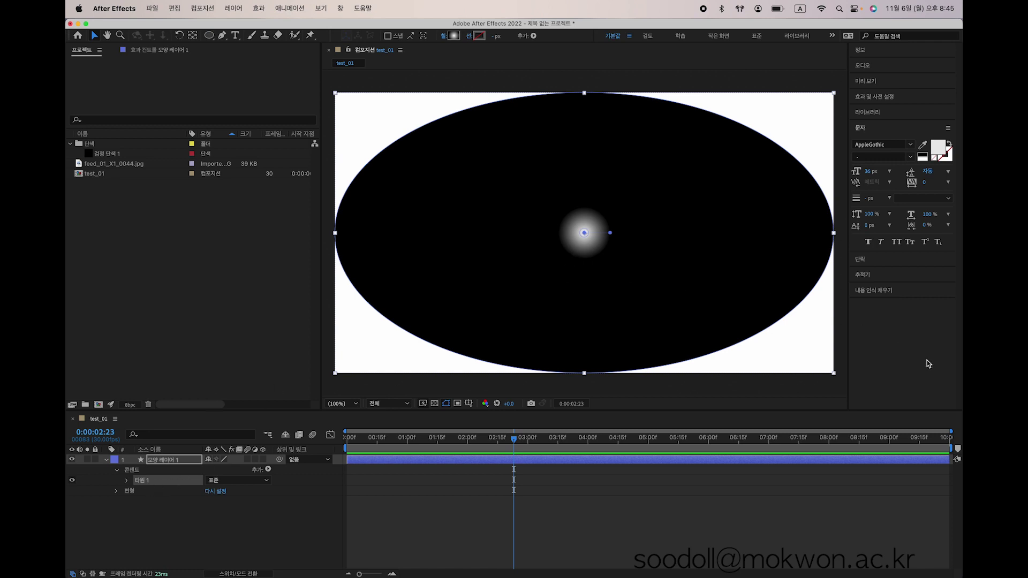
left_click_drag(834, 374, 612, 262)
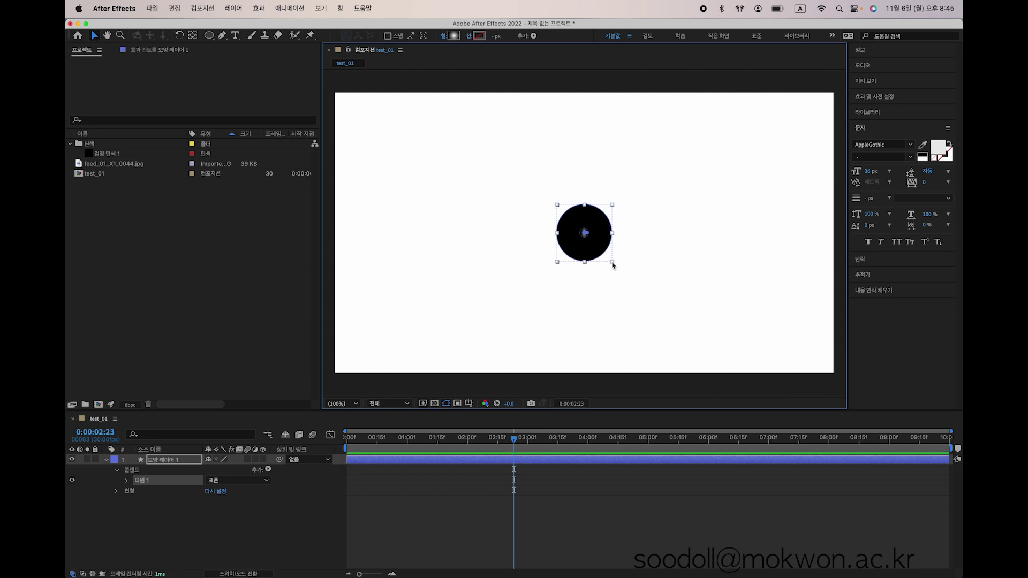
left_click_drag(585, 233, 645, 243)
left_click_drag(584, 233, 578, 230)
left_click_drag(644, 244, 619, 237)
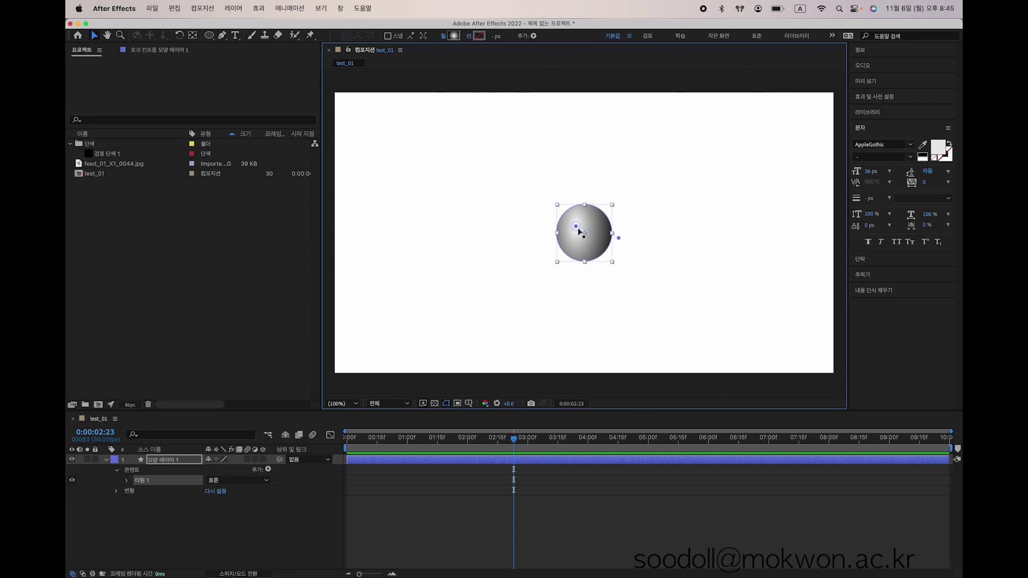
mouse_move(577, 229)
left_mouse_down()
mouse_move(583, 236)
mouse_move(583, 202)
mouse_move(604, 233)
mouse_move(576, 223)
left_mouse_up()
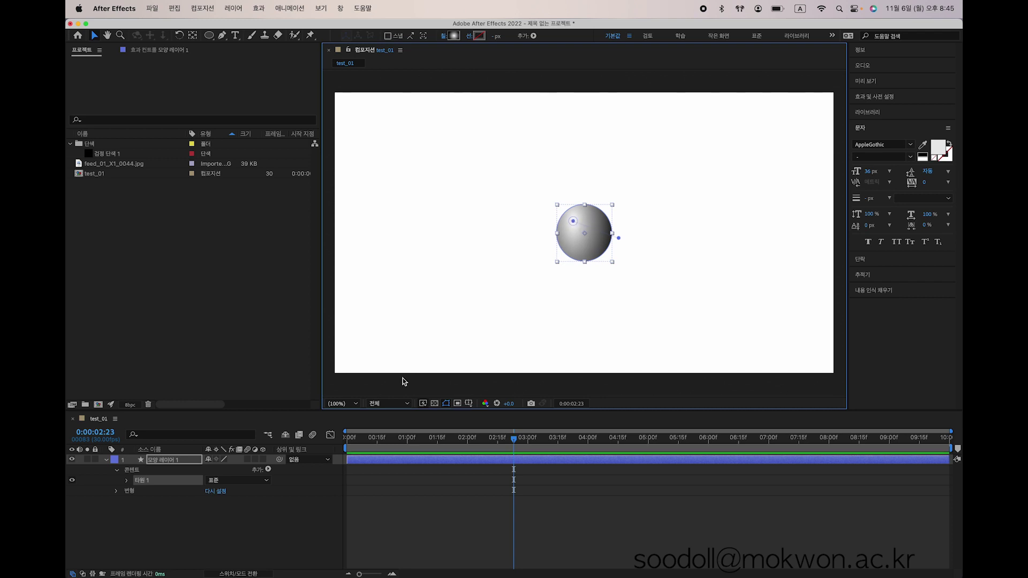
Step: Set the start color of the circle's radial gradient fill to the muted pink C78282
left_click(454, 37)
left_click_drag(487, 184, 351, 88)
left_click_drag(338, 214, 363, 190)
left_click(245, 143)
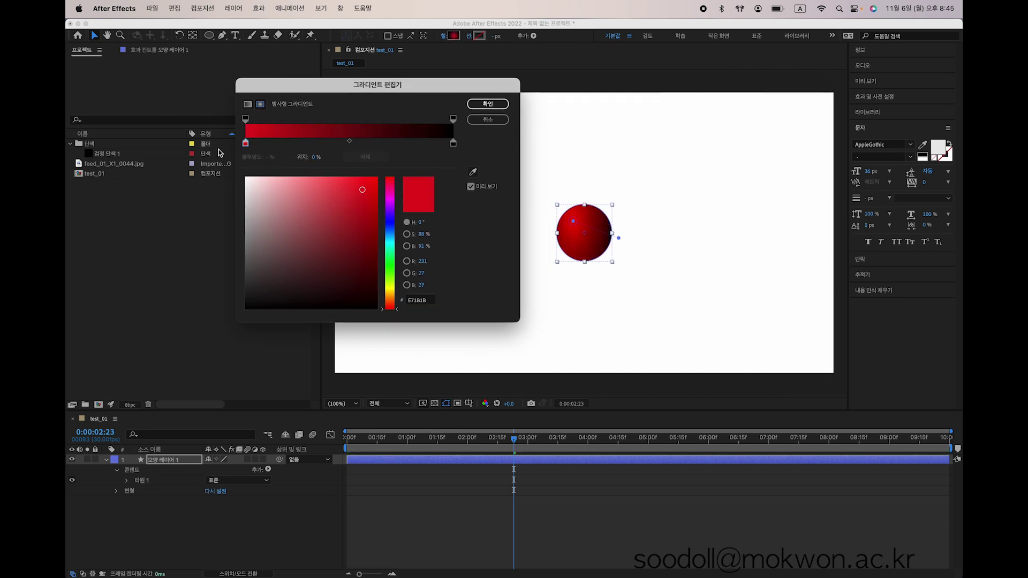
left_click_drag(360, 191, 291, 206)
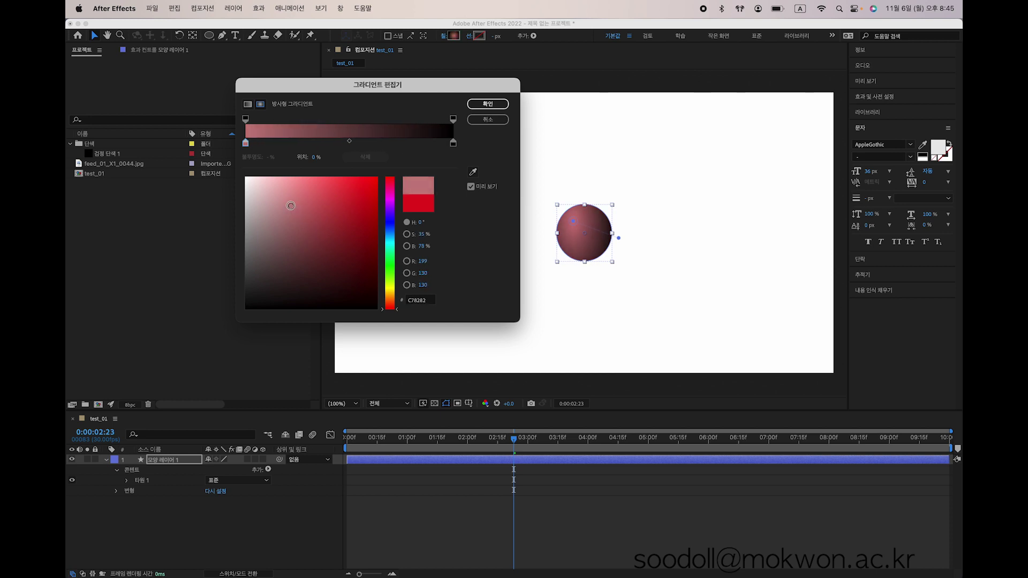
Step: Set the gradient's end color to dark red 2F1111 and move the color midpoint to 36.7%
left_click(454, 144)
mouse_move(364, 267)
left_mouse_down()
mouse_move(358, 289)
mouse_move(353, 268)
mouse_move(339, 294)
mouse_move(326, 275)
mouse_move(329, 243)
mouse_move(329, 285)
left_mouse_up()
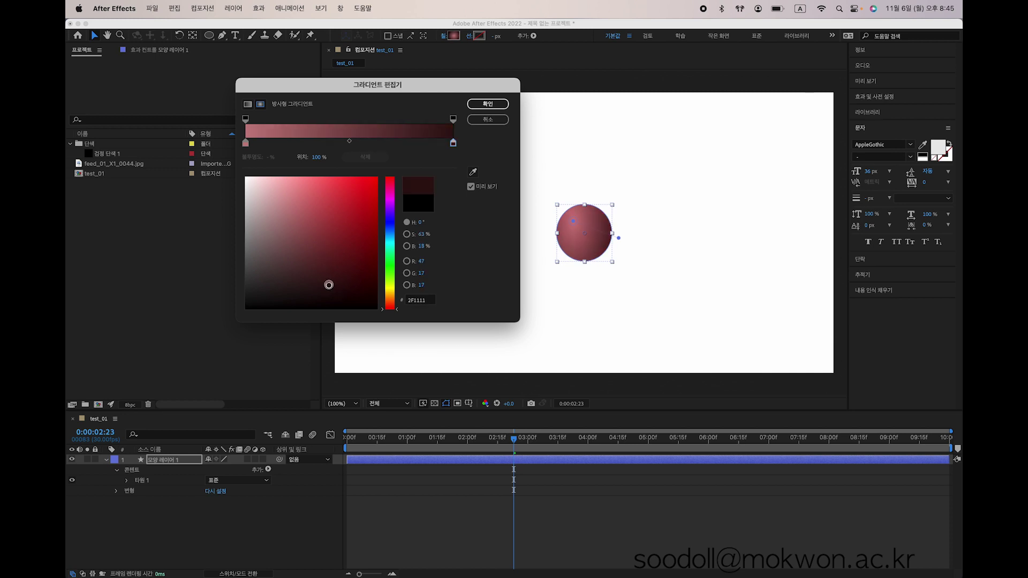
left_click(349, 141)
left_click_drag(350, 141, 323, 146)
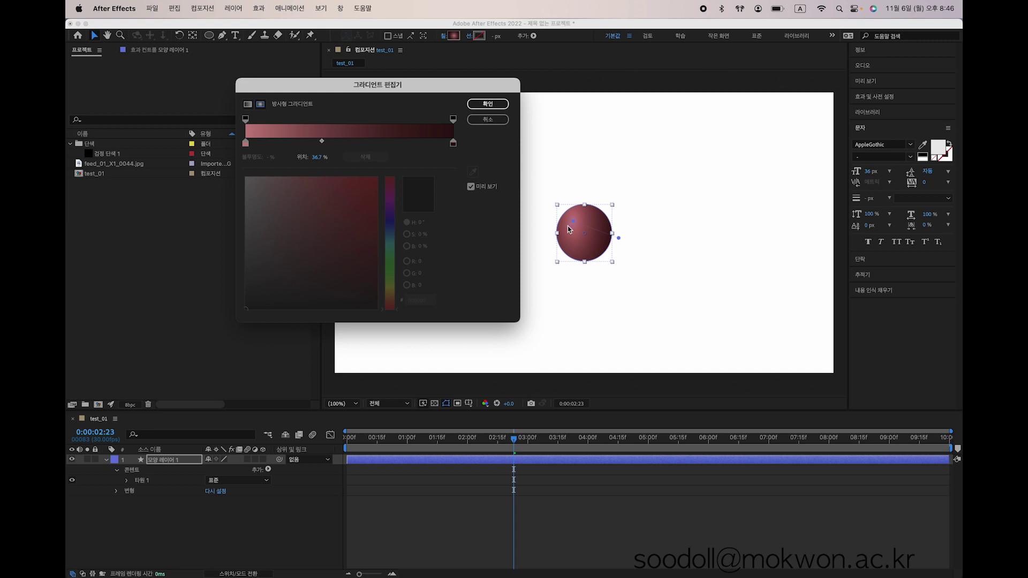
Step: Add a purple AD5BB3 color stop at 12.5% and a blue 2874D7 stop at 30.4% to the gradient, and remove both stops
left_click(272, 143)
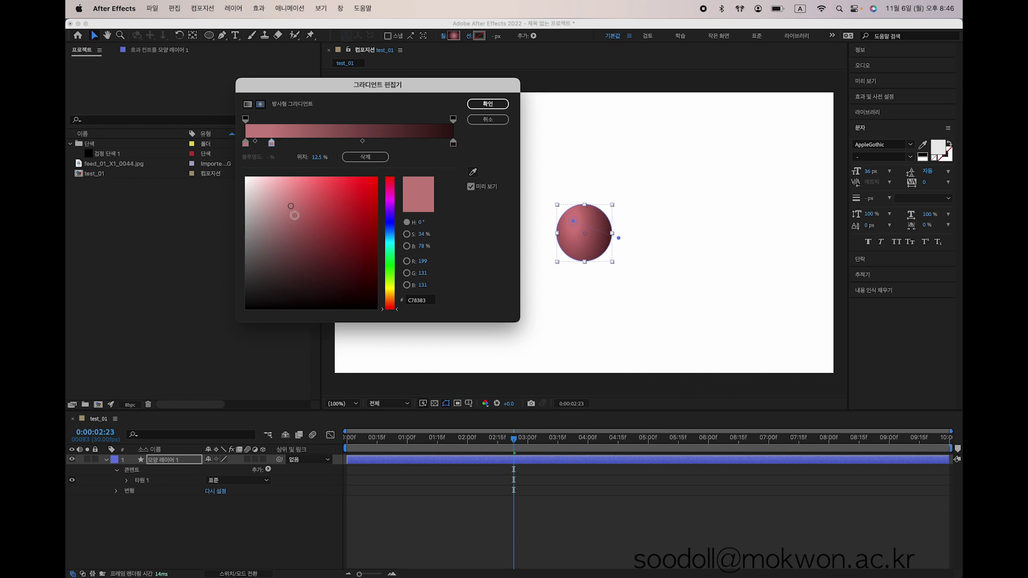
left_click_drag(392, 224, 390, 200)
left_click_drag(298, 215, 346, 208)
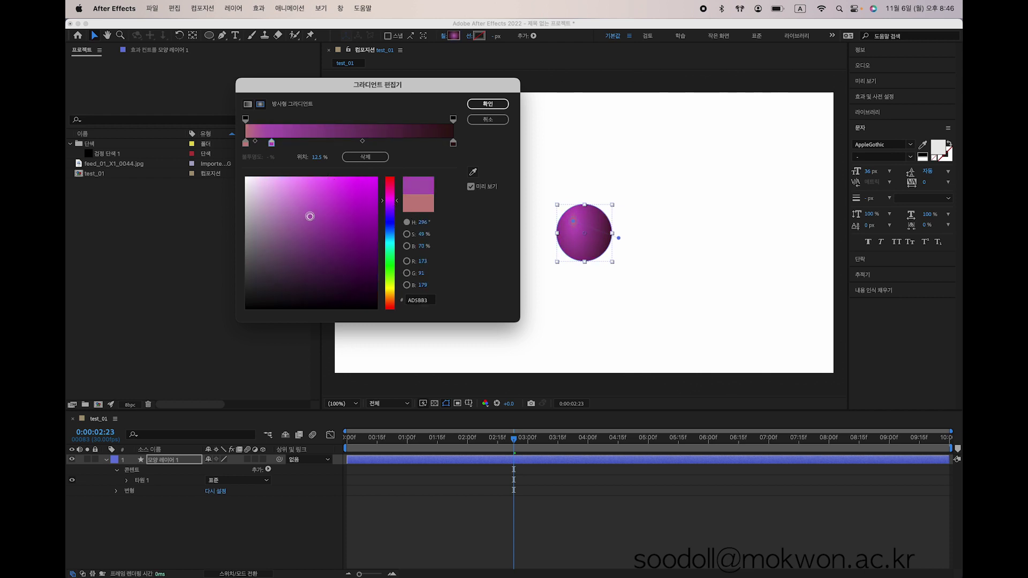
left_click(309, 144)
mouse_move(391, 220)
left_mouse_down()
mouse_move(390, 230)
mouse_move(351, 222)
mouse_move(362, 222)
left_mouse_up()
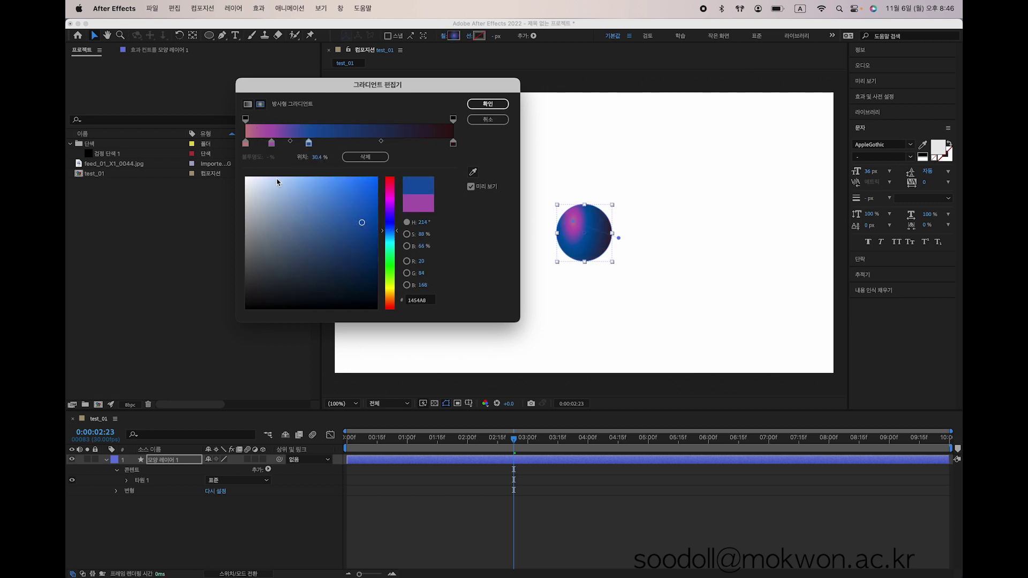
mouse_move(361, 222)
left_mouse_down()
mouse_move(370, 204)
mouse_move(361, 203)
left_mouse_up()
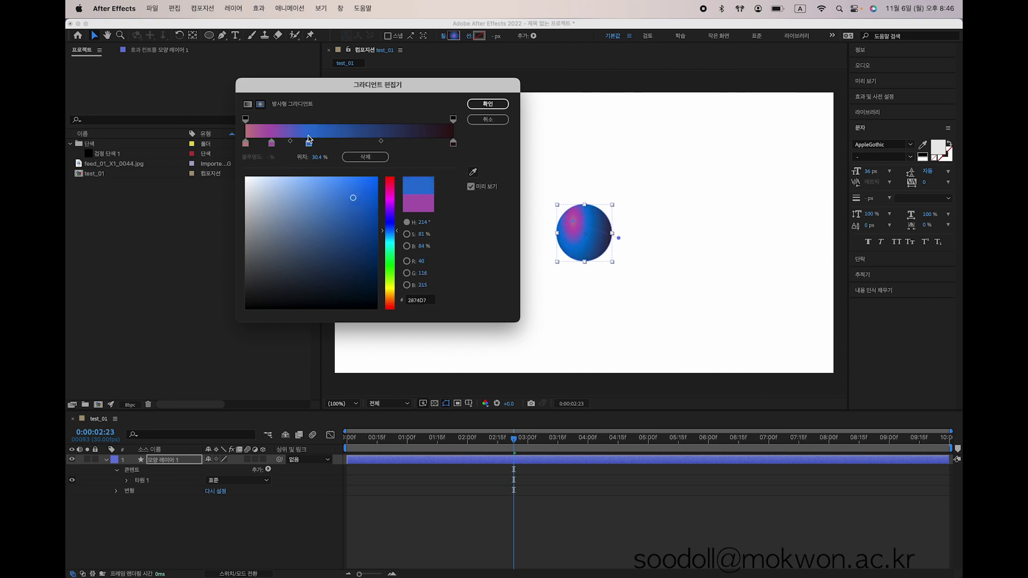
left_click_drag(309, 141, 113, 339)
left_click_drag(271, 142, 131, 324)
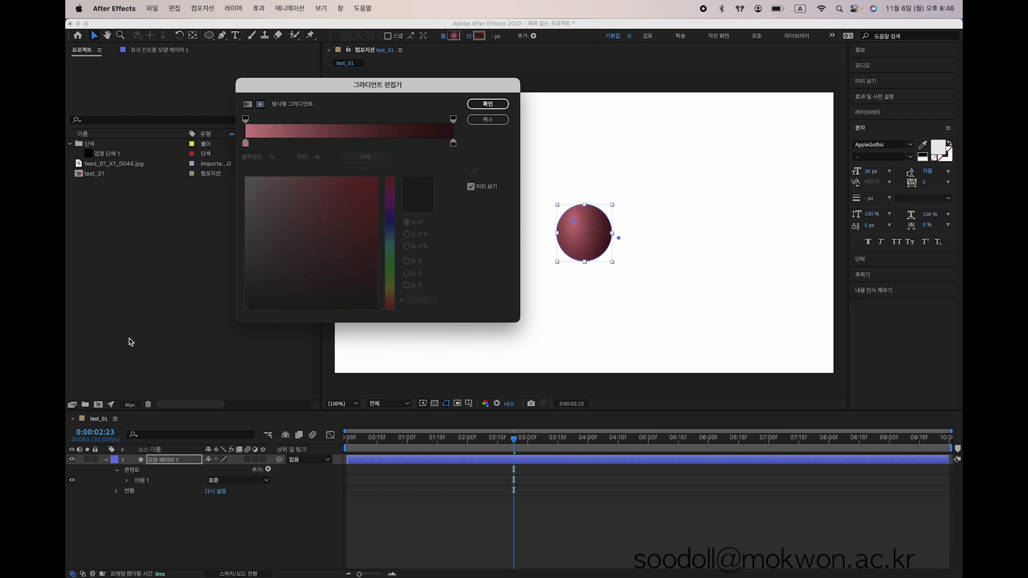
Step: Apply the gradient edits and move the circle shape up and left from the composition's center
left_click(487, 105)
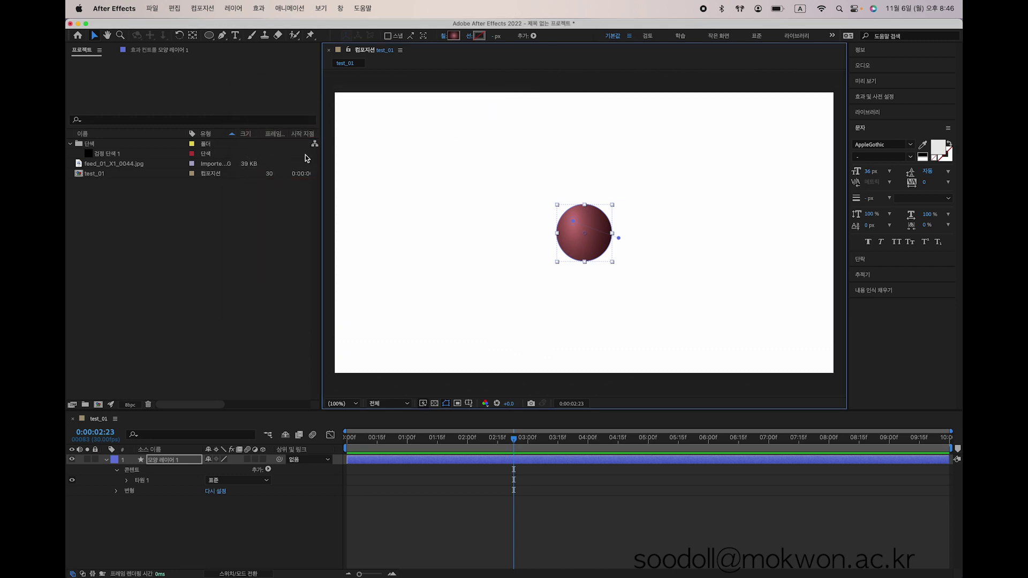
left_click(100, 35)
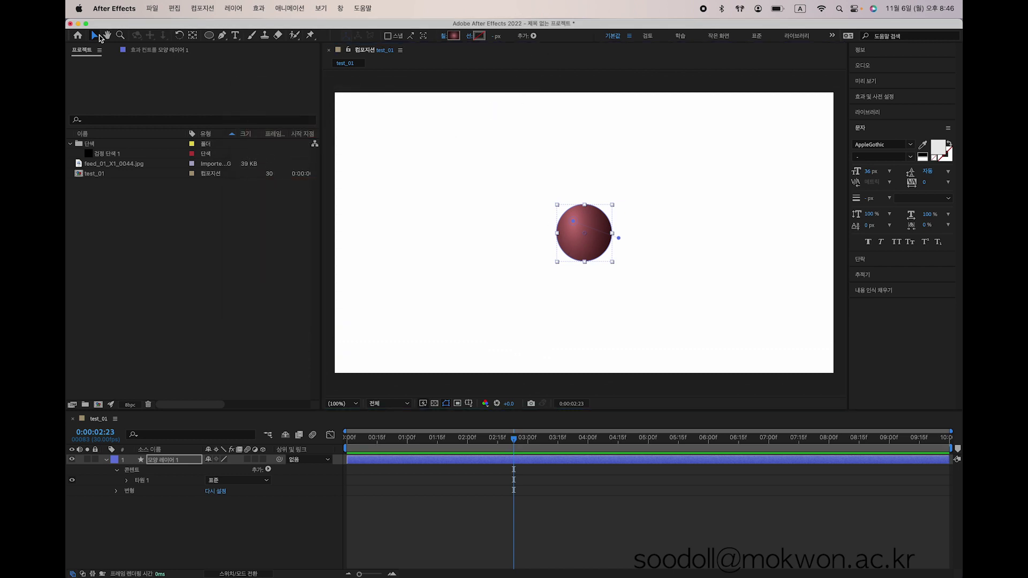
left_click_drag(573, 240, 544, 204)
left_click(567, 242)
left_click(580, 230)
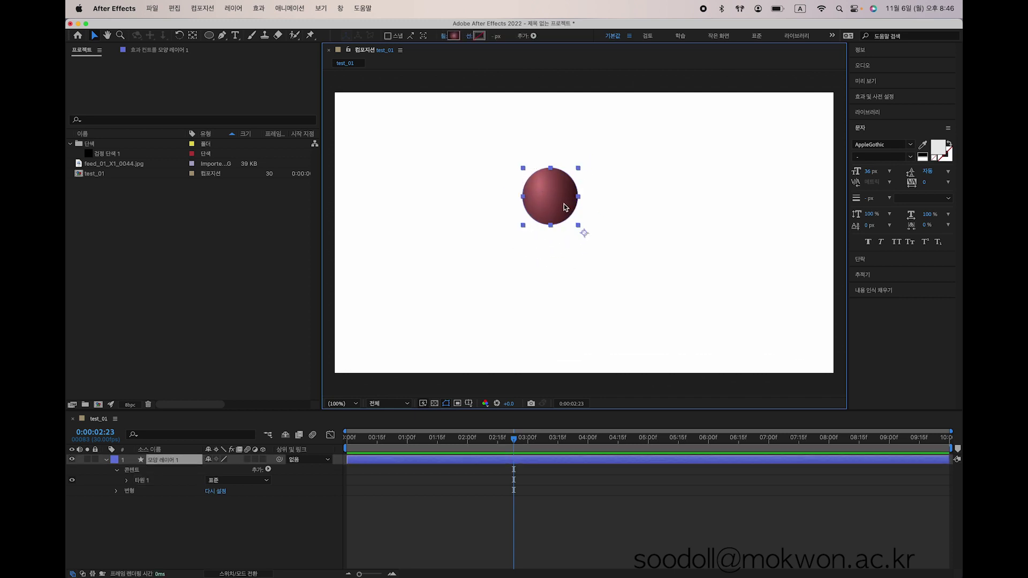
Step: Move the whole shape layer toward the left part of the composition, to about X 622, Y 624
left_click_drag(551, 212, 503, 228)
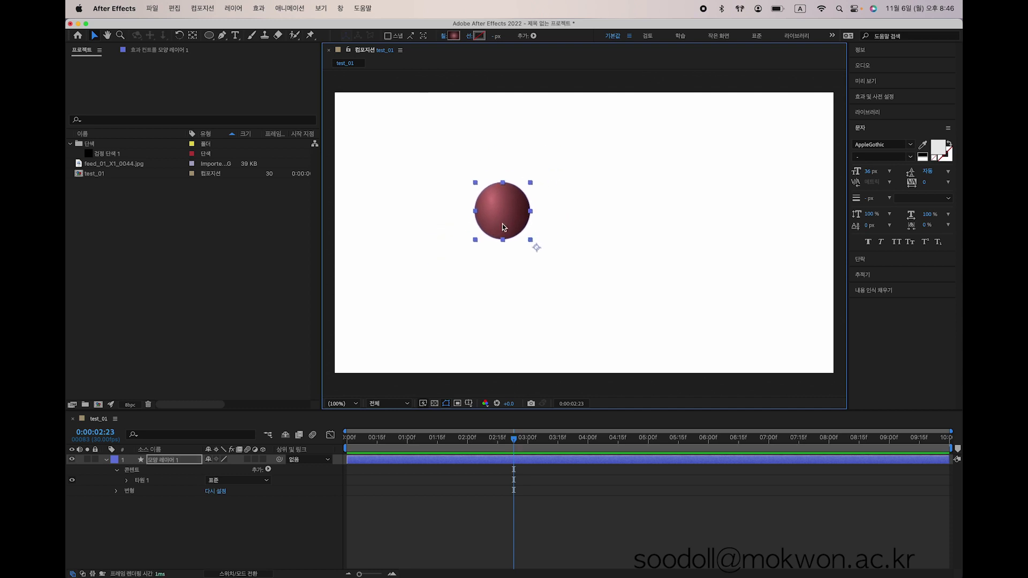
key("shift+Up")
key("shift+Up")
key("shift+Up")
key("shift+Up")
key("shift+Up")
key("shift+Up")
key("super+z")
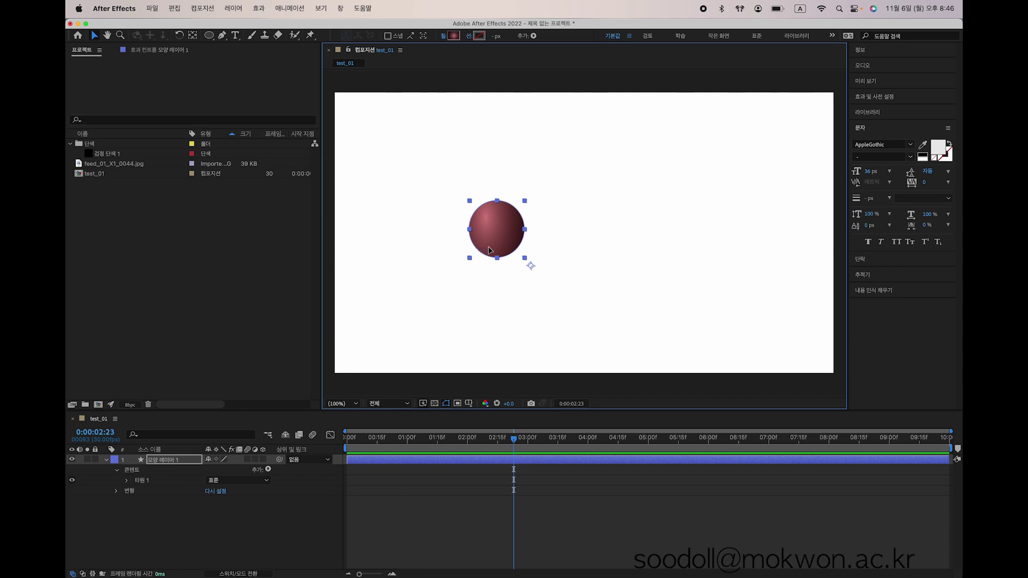
left_click_drag(489, 250, 454, 239)
Step: Expand the shape layer's Transform properties and nudge the layer down to a Y position of 632
left_click(117, 492)
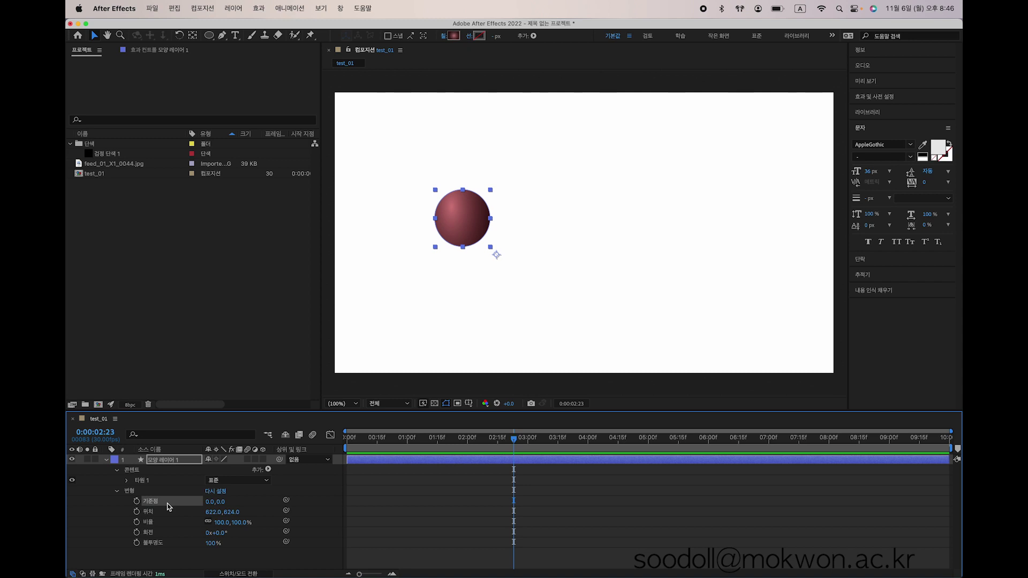
key("Down")
key("Down")
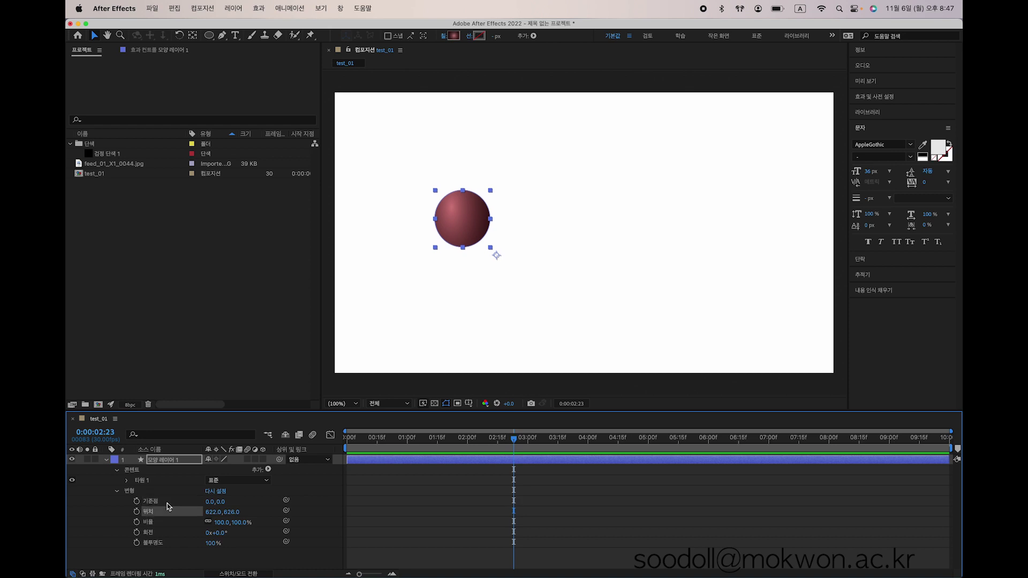
key("Down")
key("Down")
key("Down")
key("Down")
key("Down")
key("Down")
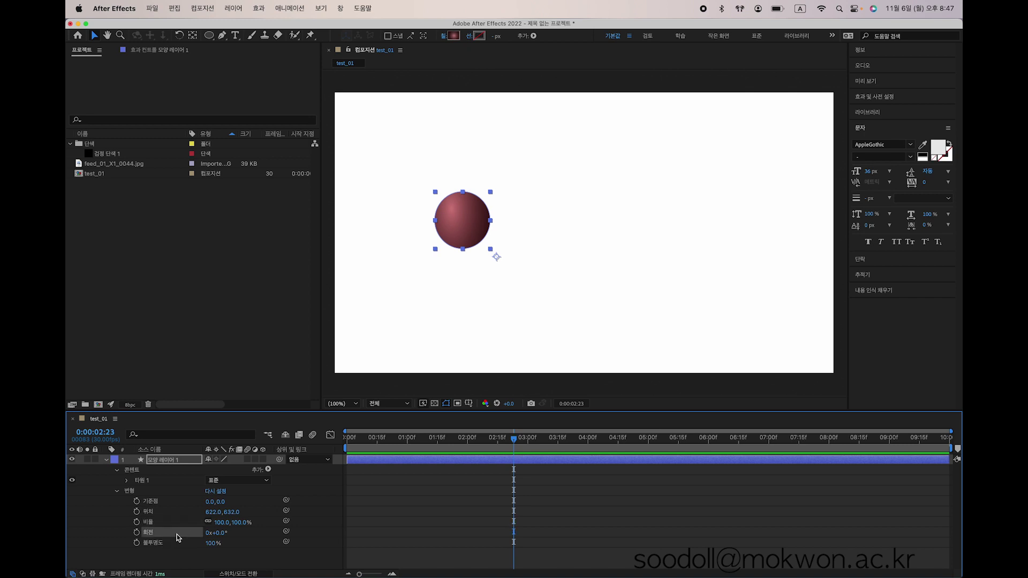
left_click(167, 546)
left_click(160, 503)
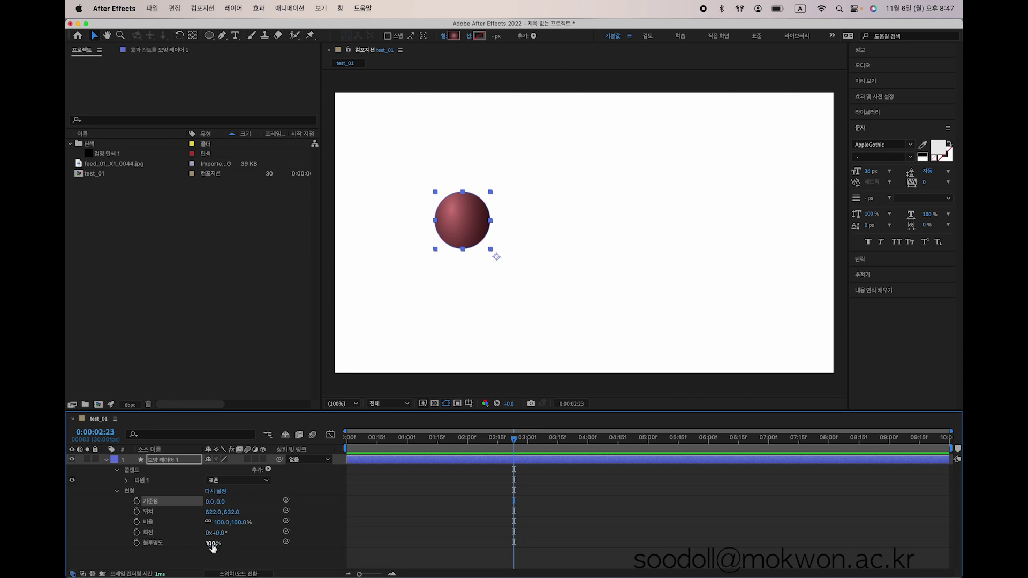
Step: Set the layer's opacity to 99% and try rotating the circle around its offset anchor point, returning the rotation to 0°
mouse_move(211, 543)
left_mouse_down()
mouse_move(128, 532)
mouse_move(208, 532)
left_mouse_up()
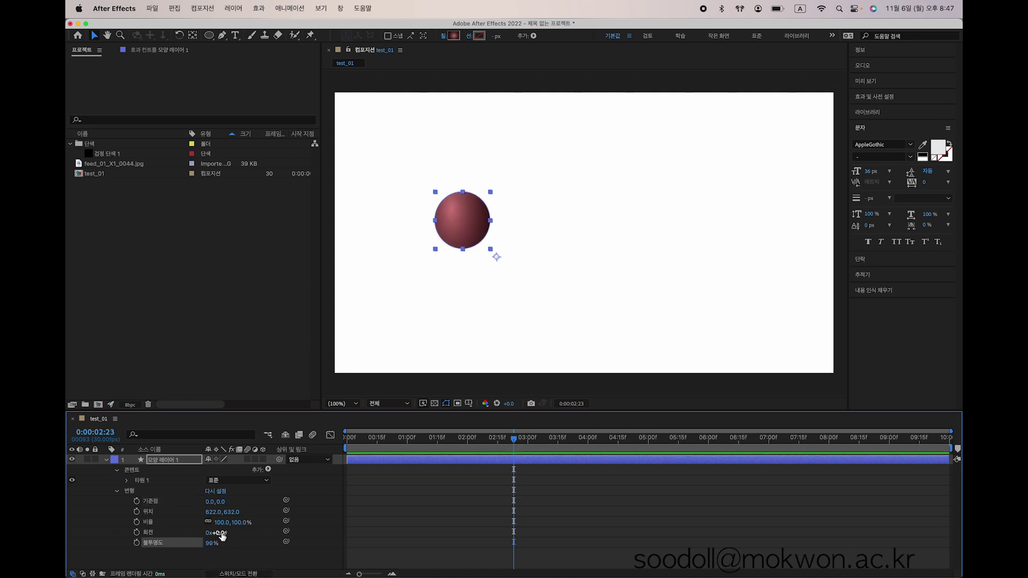
mouse_move(222, 535)
left_mouse_down()
mouse_move(179, 519)
mouse_move(145, 527)
mouse_move(172, 500)
mouse_move(218, 501)
mouse_move(232, 505)
mouse_move(213, 504)
mouse_move(229, 536)
left_mouse_up()
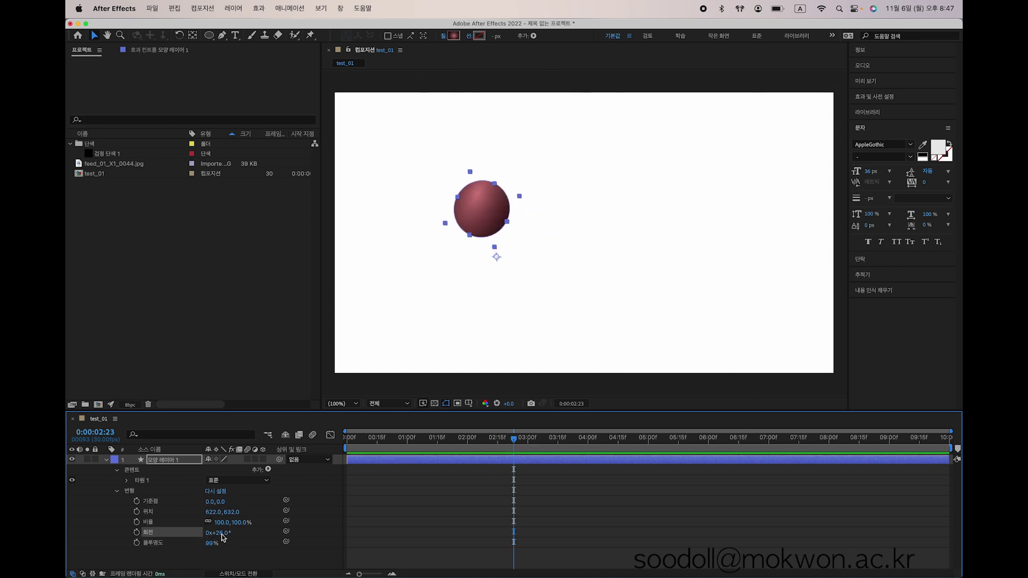
type("0")
key("Return")
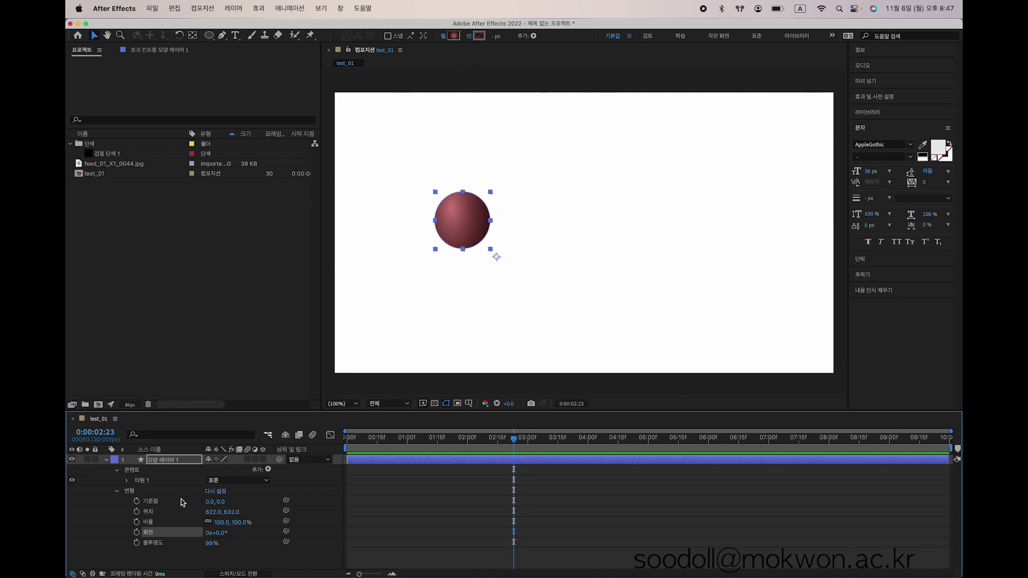
Step: Set the layer's scale to 192%, its X position to 712 and its anchor point X to -13
left_click_drag(224, 526, 512, 241)
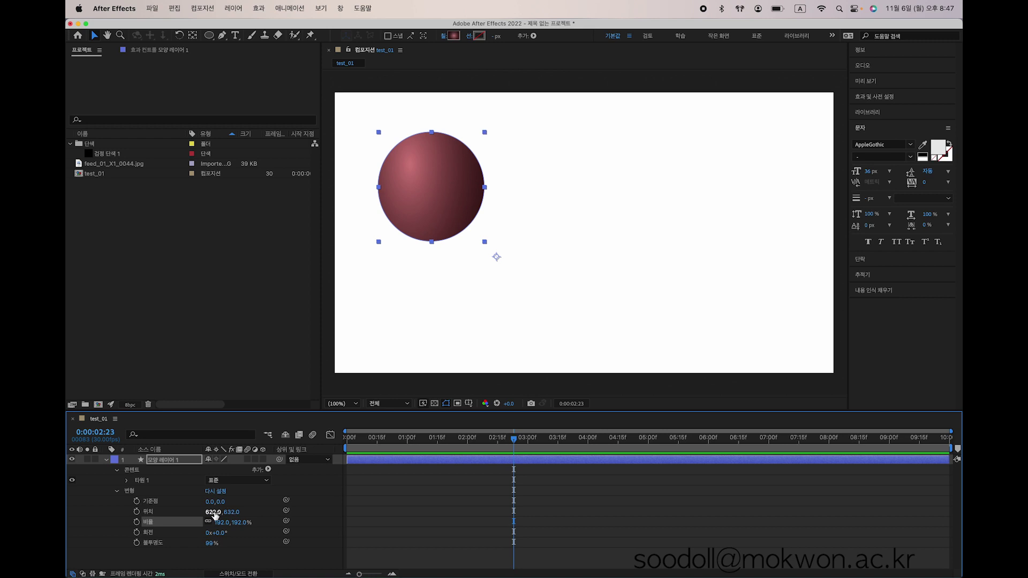
mouse_move(214, 513)
left_mouse_down()
mouse_move(271, 487)
mouse_move(220, 509)
left_mouse_up()
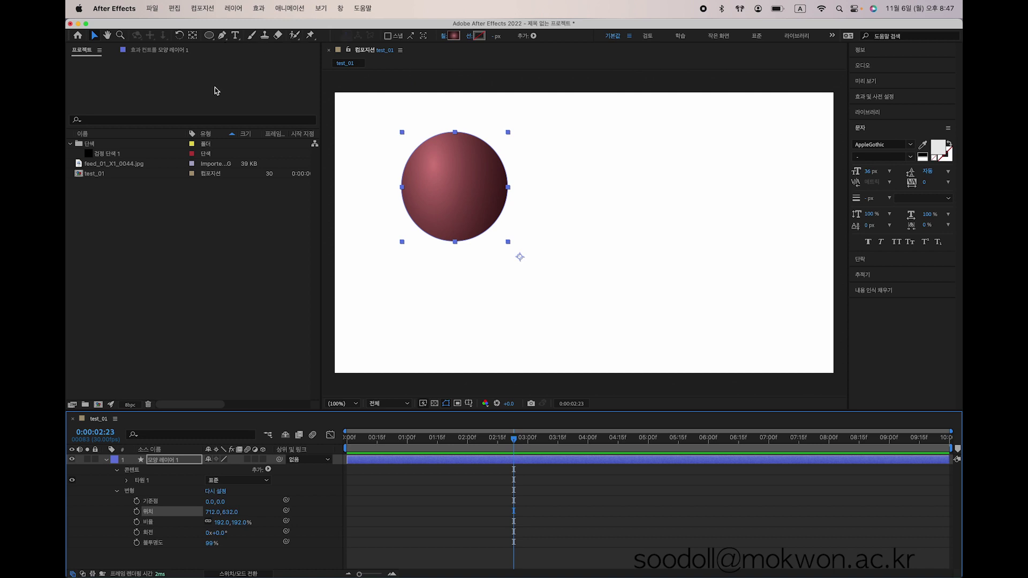
left_click(161, 501)
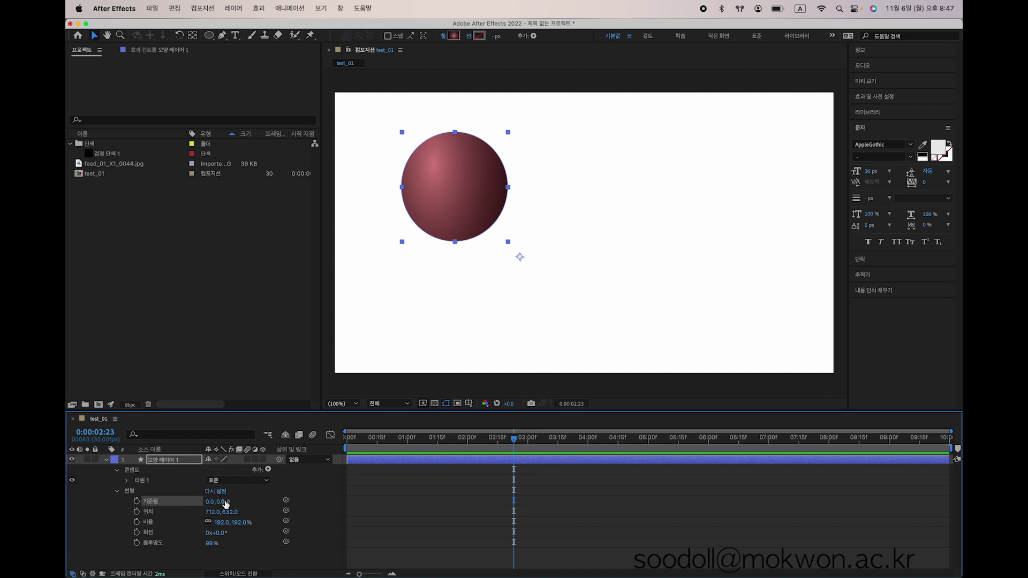
left_click_drag(229, 505, 196, 491)
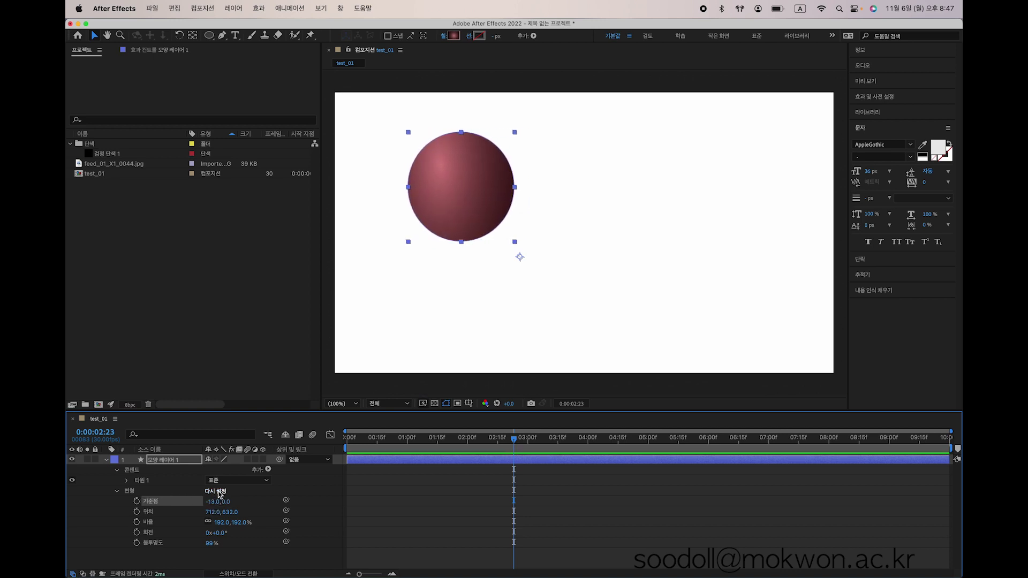
Step: Reset the shape layer's transform properties and set its X position to 954
left_click(218, 492)
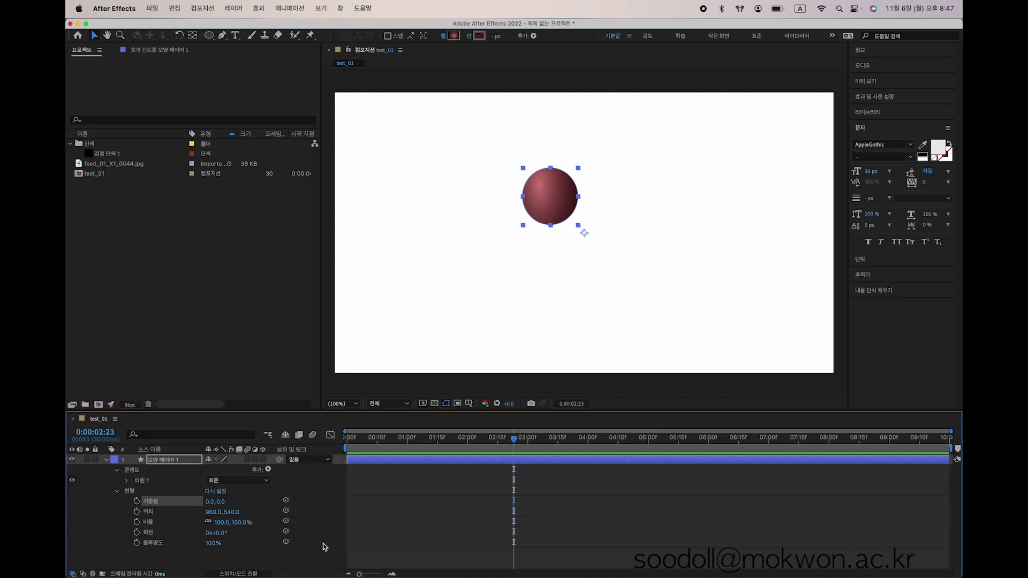
mouse_move(218, 512)
left_mouse_down()
mouse_move(230, 513)
mouse_move(214, 513)
left_mouse_up()
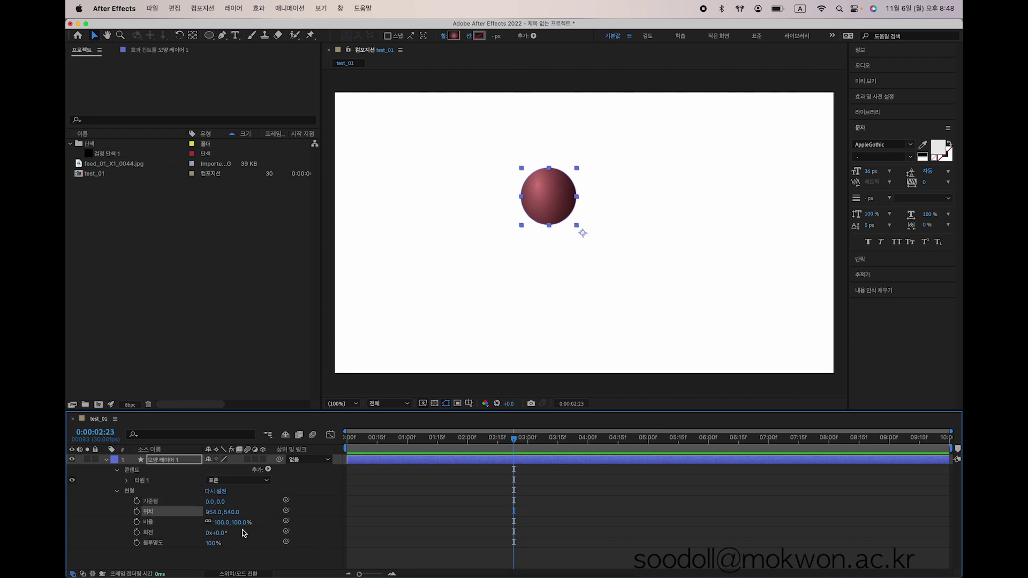
Step: Move the layer's anchor point onto the circle's center with the Pan Behind tool, at about -128, -128
key("y")
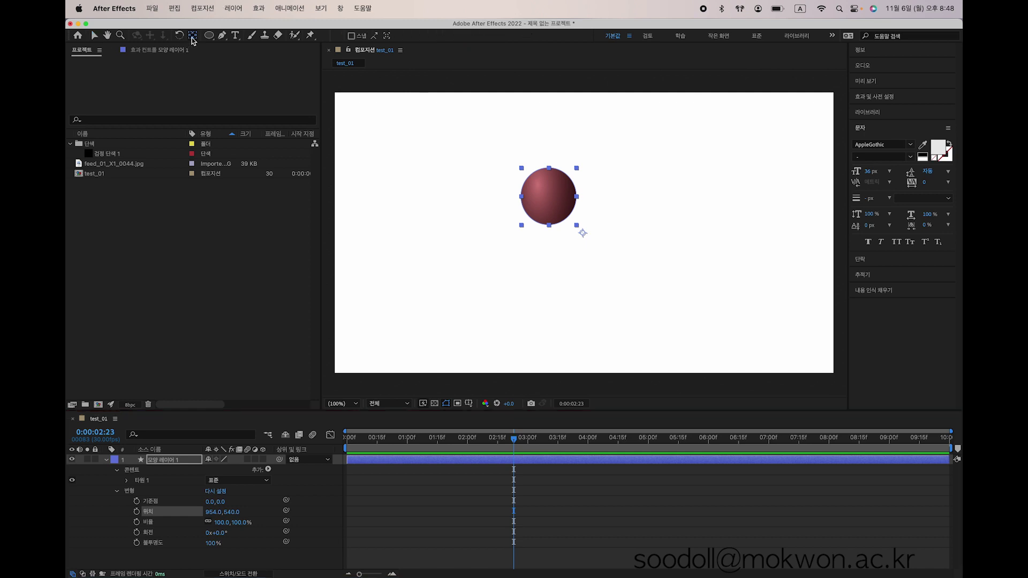
left_click_drag(580, 231, 550, 204)
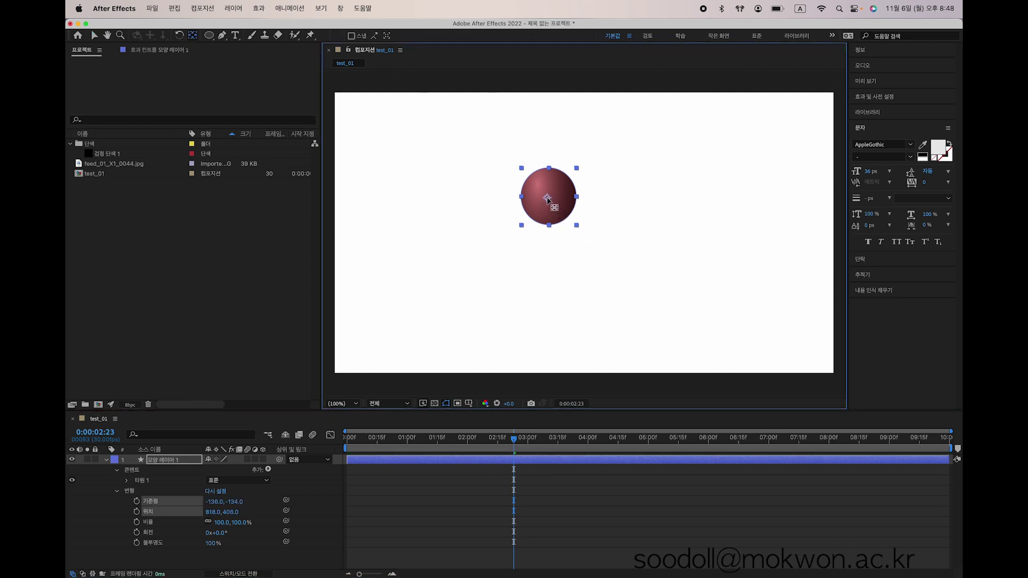
key("super+alt+Home")
left_click_drag(583, 236, 550, 202)
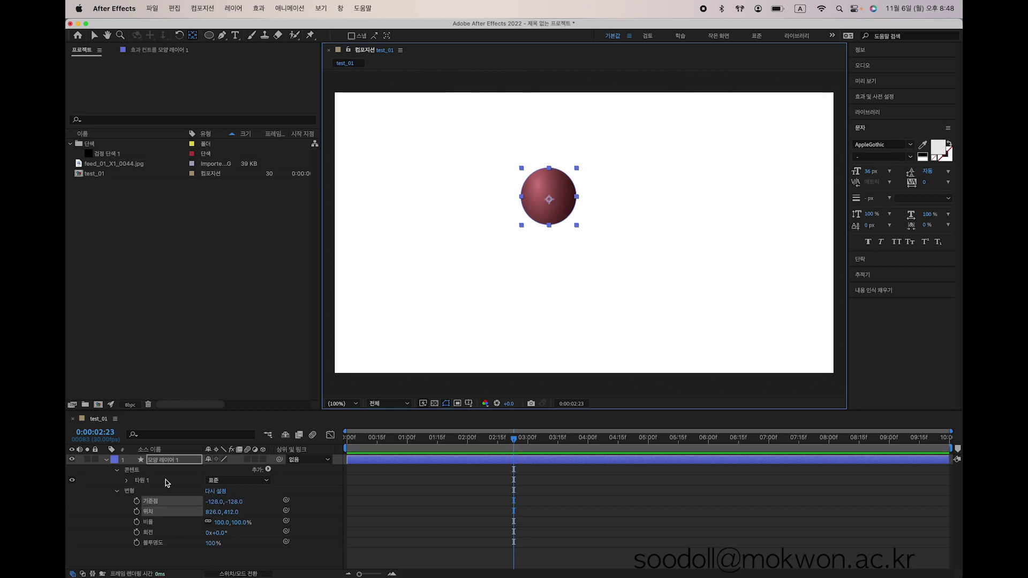
Step: Examine the shape layer's contents, including the ellipse's stroke and gradient fill properties, and compare them with the layer's Transform group
left_click(117, 471)
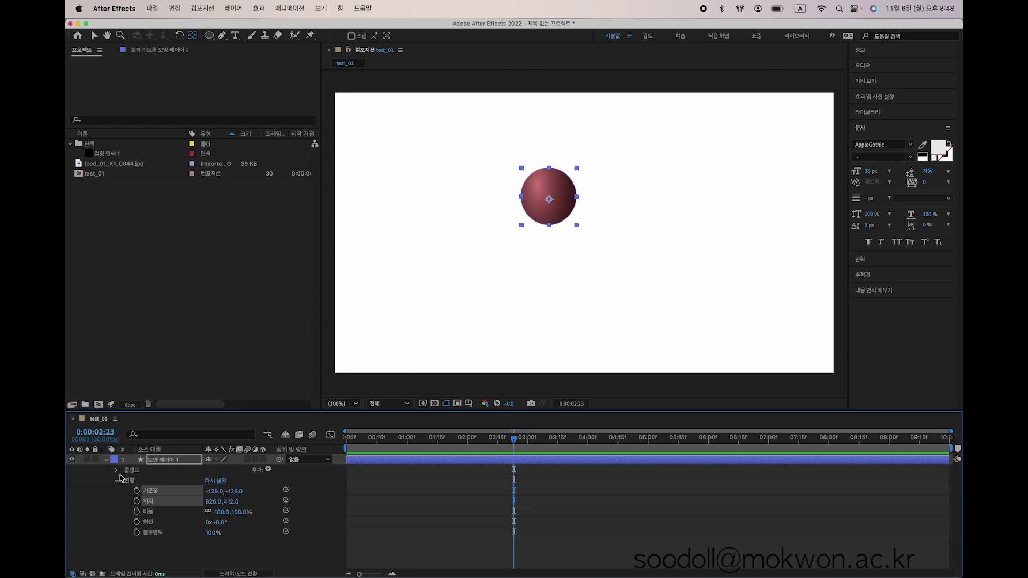
left_click(118, 471)
left_click(127, 483)
scroll(146, 498, "down", 1)
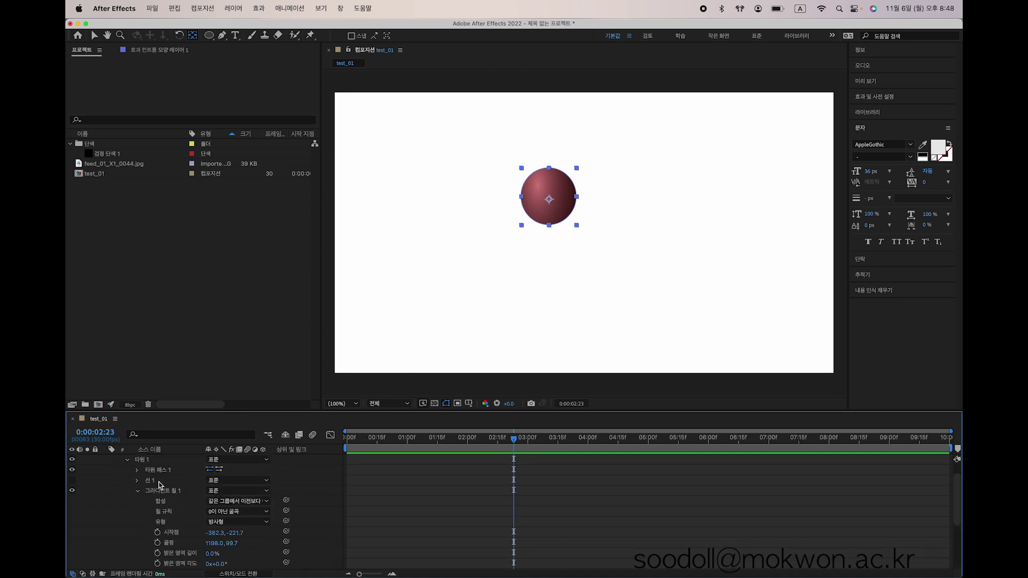
scroll(175, 485, "down", 3)
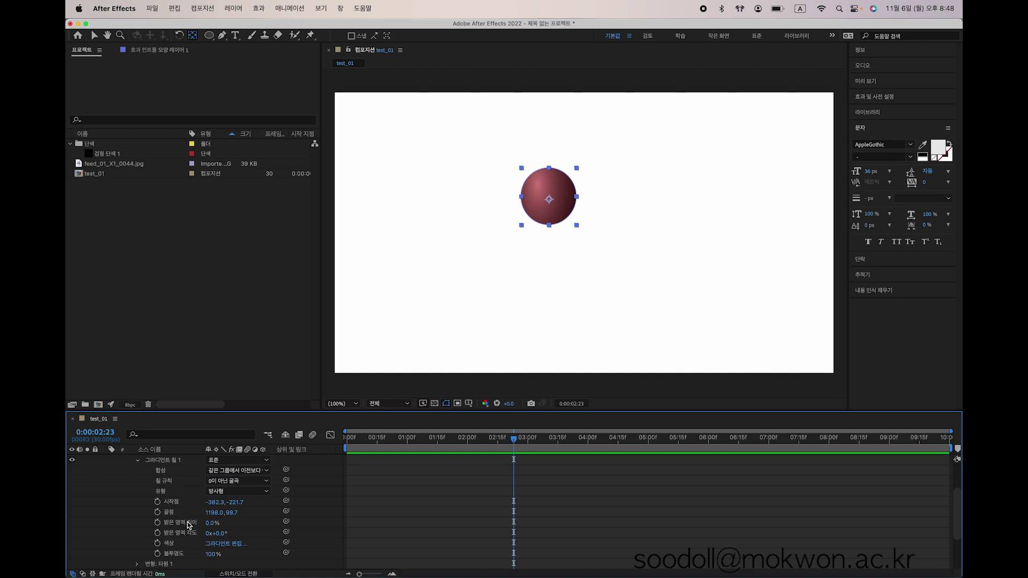
scroll(188, 501, "up", 4)
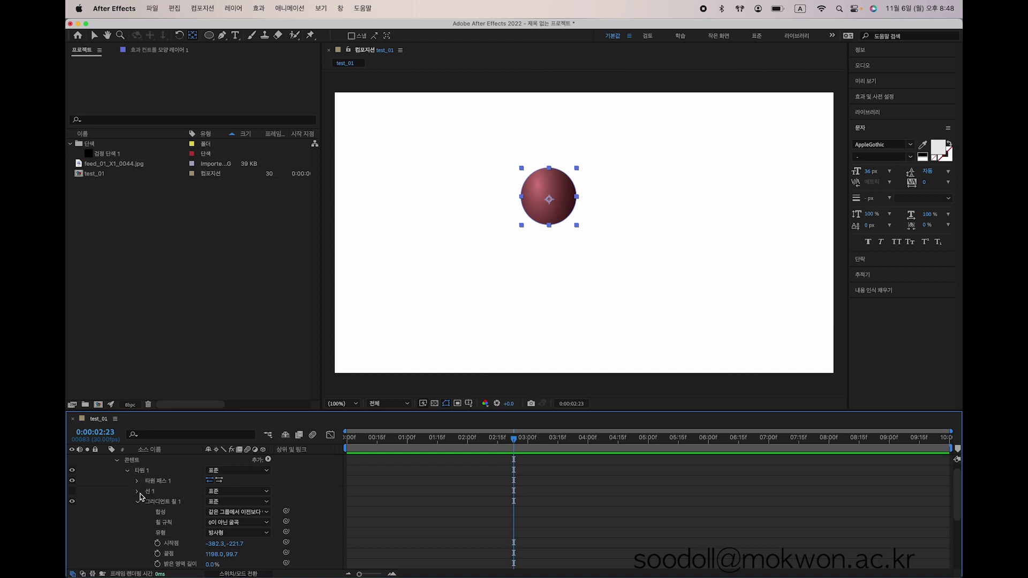
left_click(138, 492)
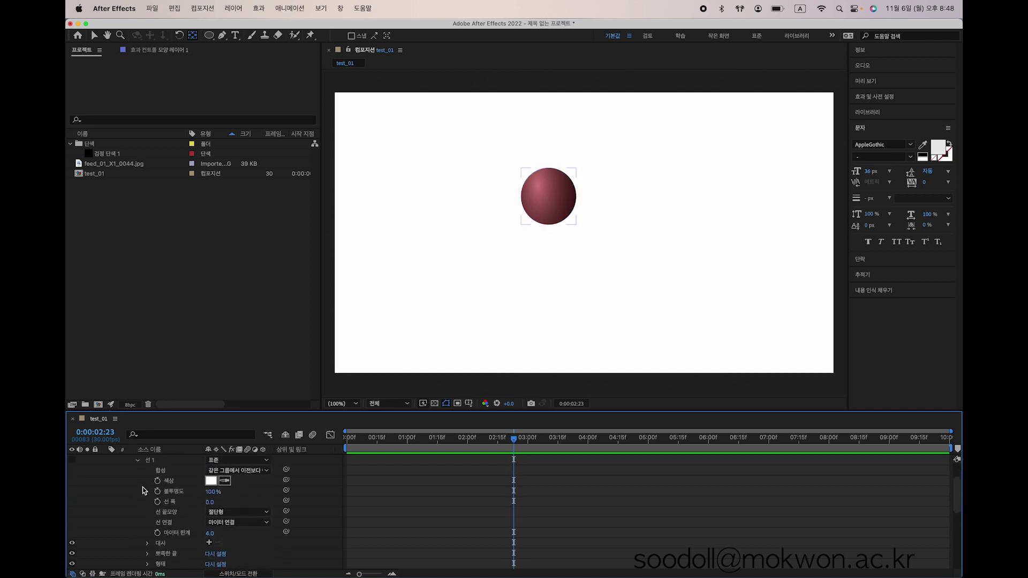
scroll(143, 490, "up", 4)
left_click(139, 500)
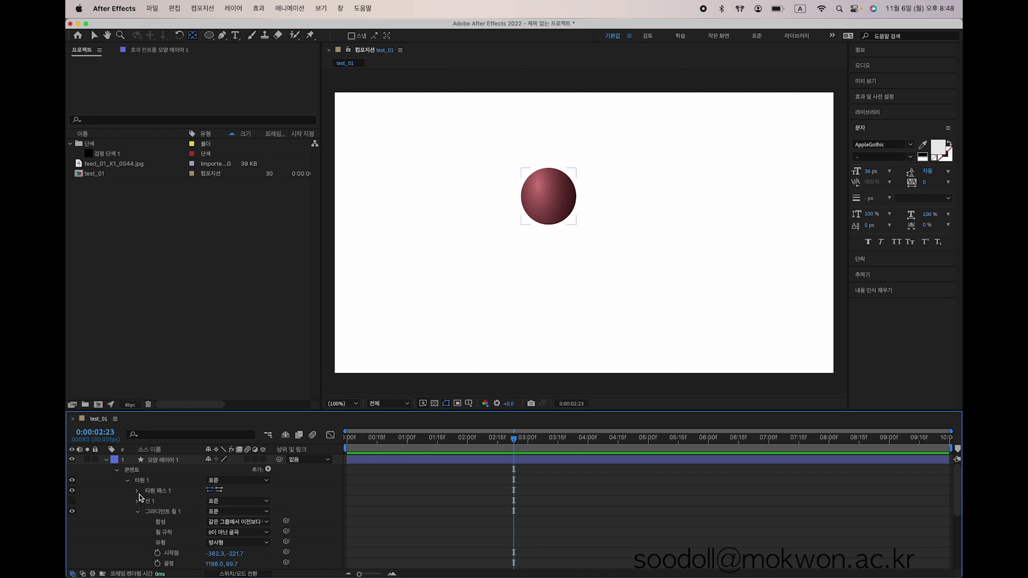
left_click(128, 480)
left_click(117, 471)
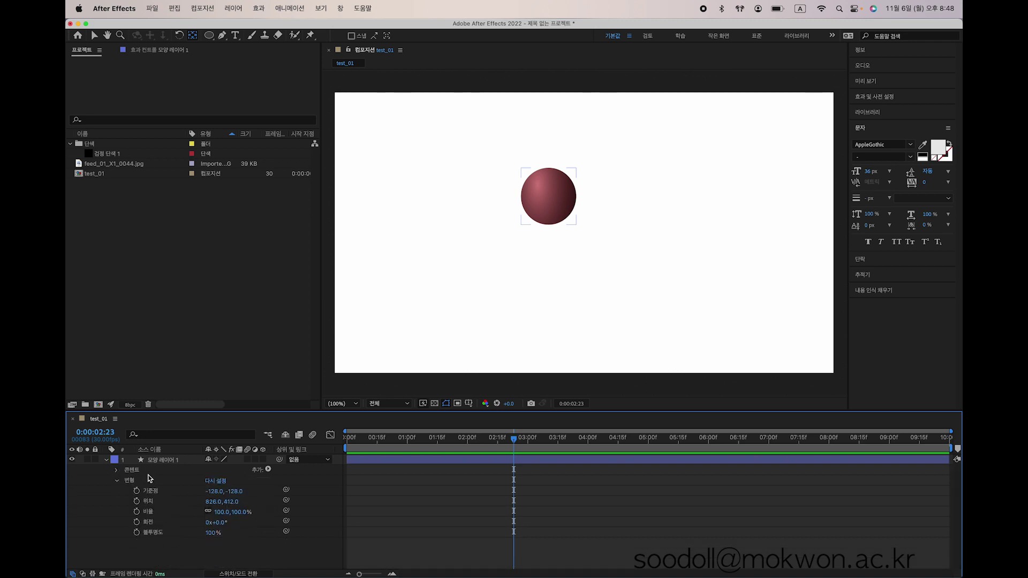
left_click(142, 474)
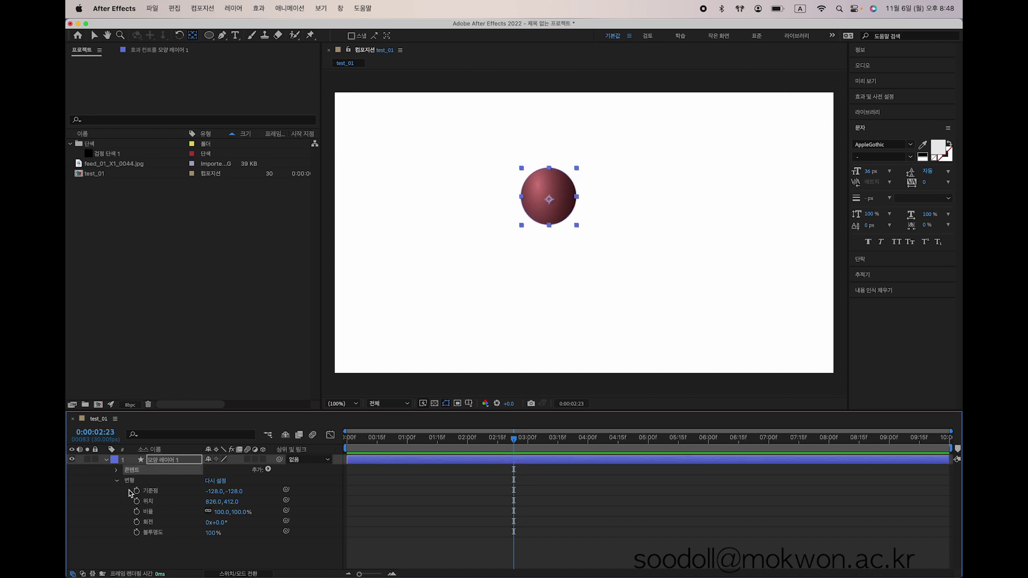
left_click(138, 483)
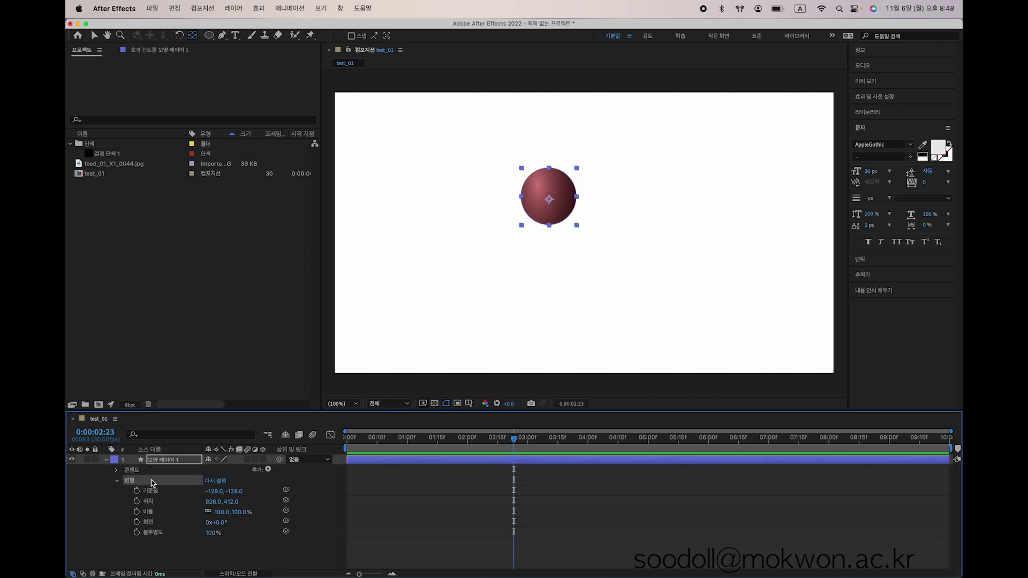
Step: Refine the anchor point's placement at the circle's center with the Pan Behind tool, to about -126, -140
left_click(94, 36)
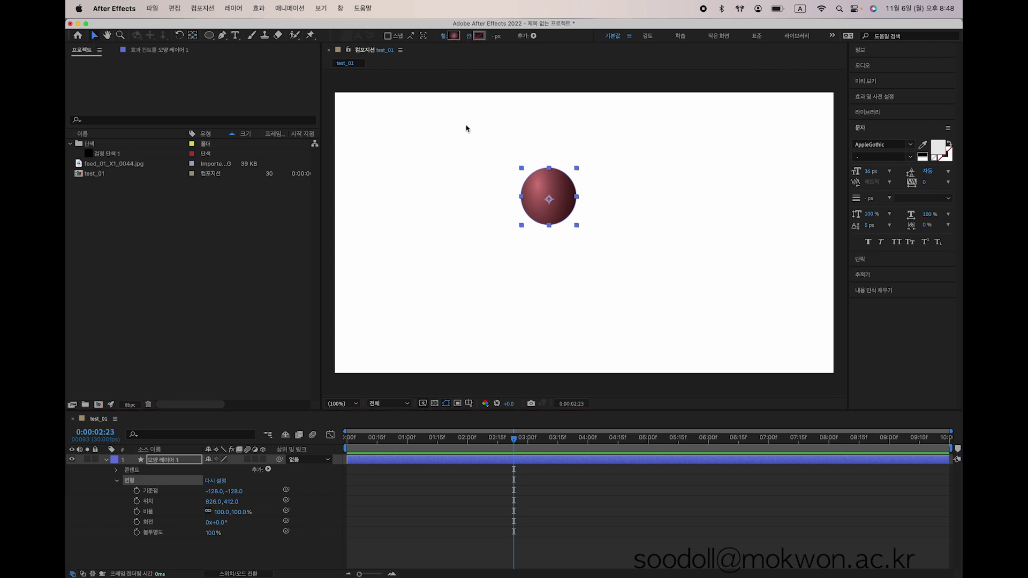
left_click(193, 36)
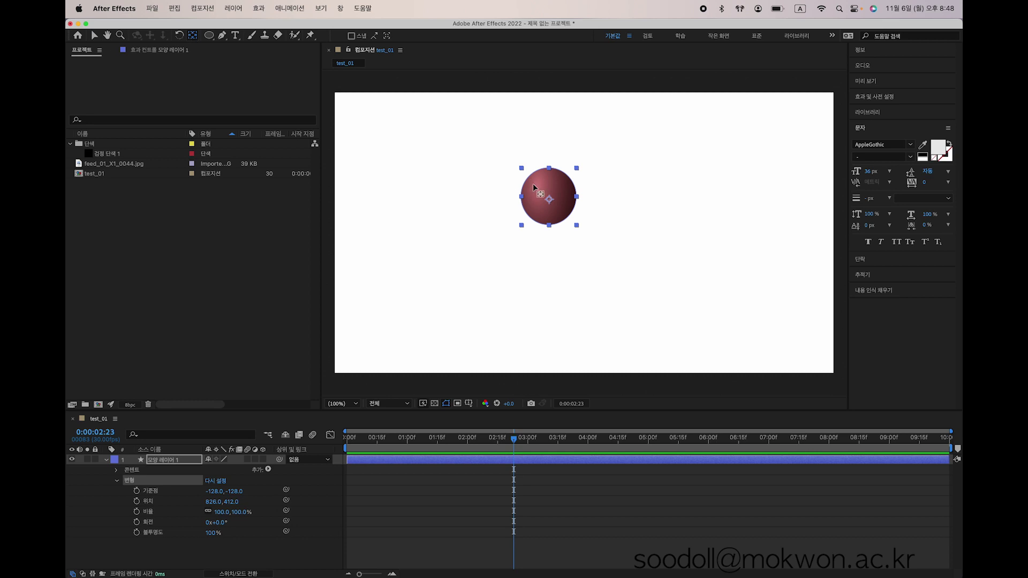
mouse_move(552, 200)
left_mouse_down()
mouse_move(560, 232)
mouse_move(553, 199)
left_mouse_up()
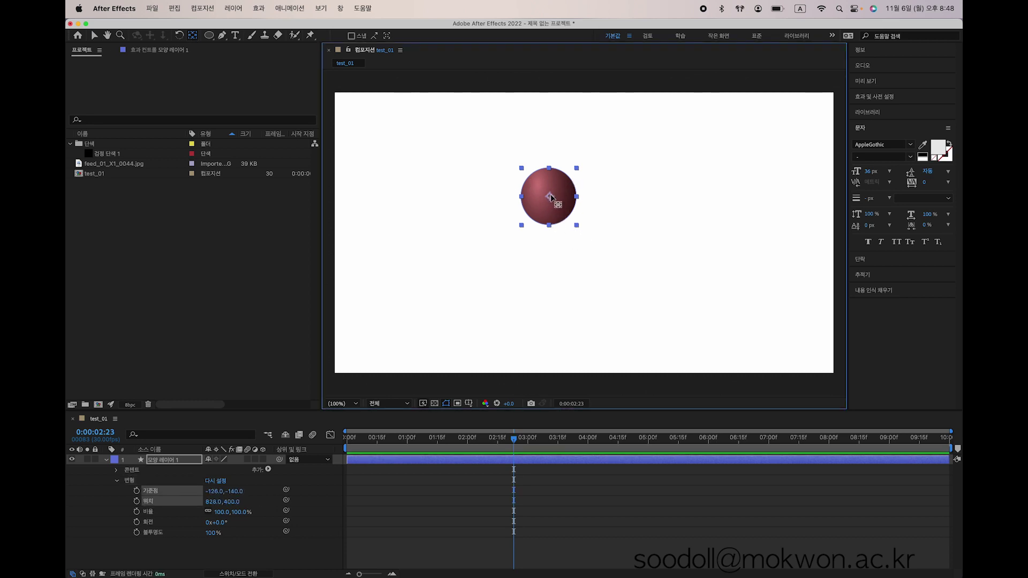
Step: Scale the layer to 103% and rotate it to -16° around the centered anchor point
left_click(228, 555)
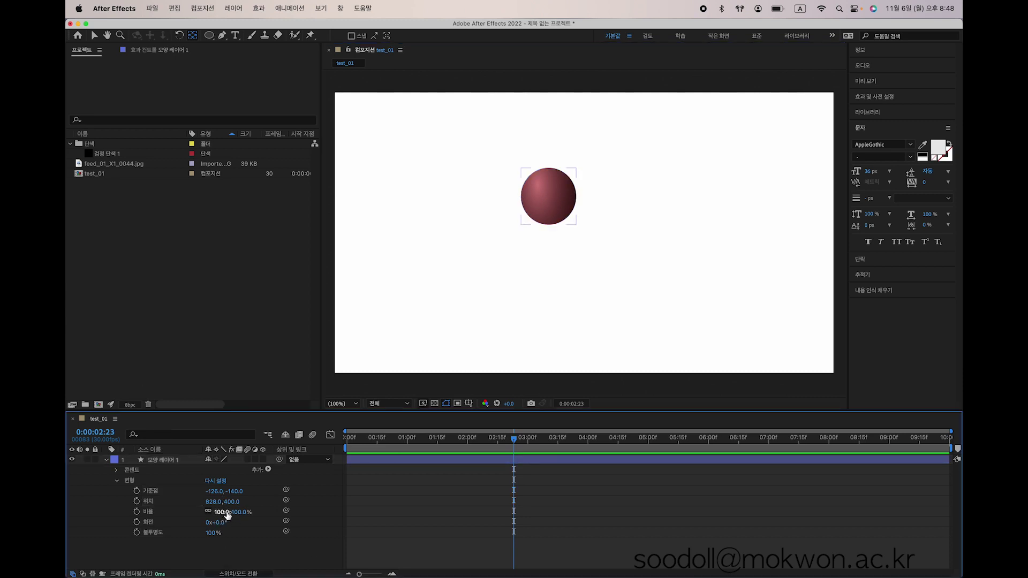
left_click_drag(232, 515, 212, 524)
key("Return")
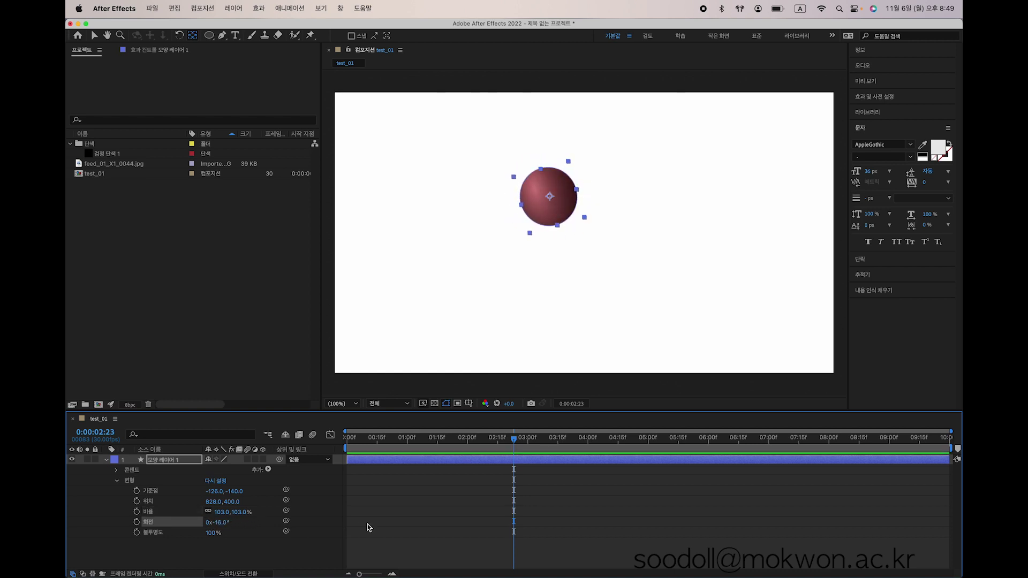